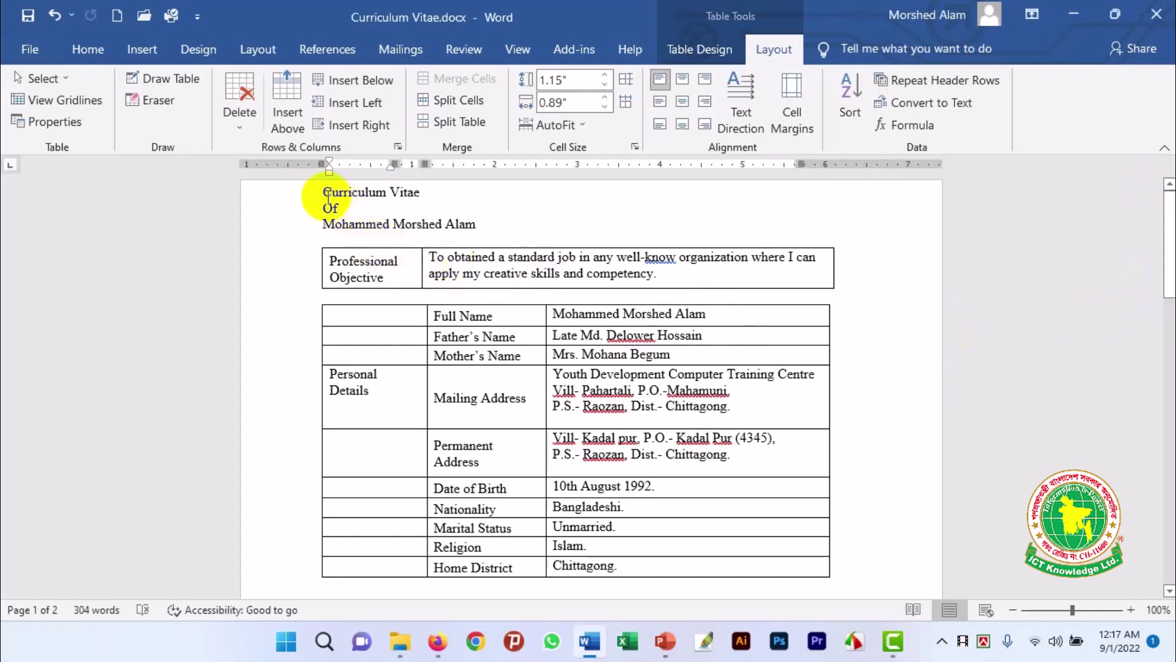
Select the three title lines, then deselect them and scroll the page
{"action": "left_click", "coordinate": [331, 196]}
{"action": "left_click_drag", "start_coordinate": [331, 196], "coordinate": [481, 225]}
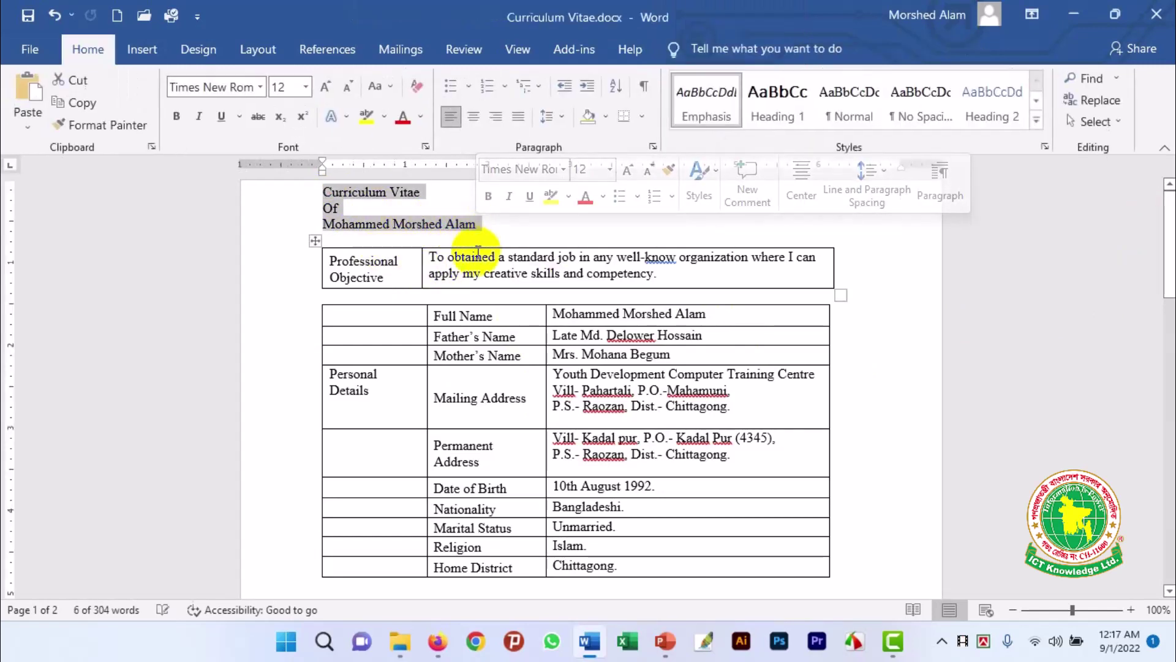
{"action": "left_click", "coordinate": [360, 206]}
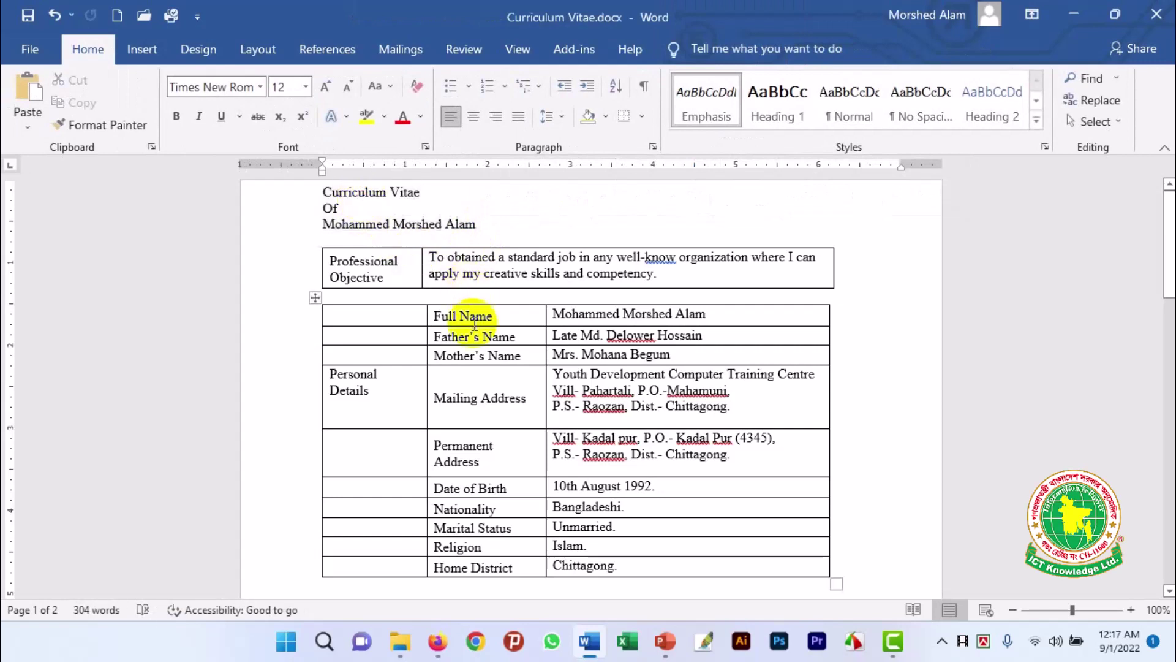
{"action": "left_click", "coordinate": [366, 193]}
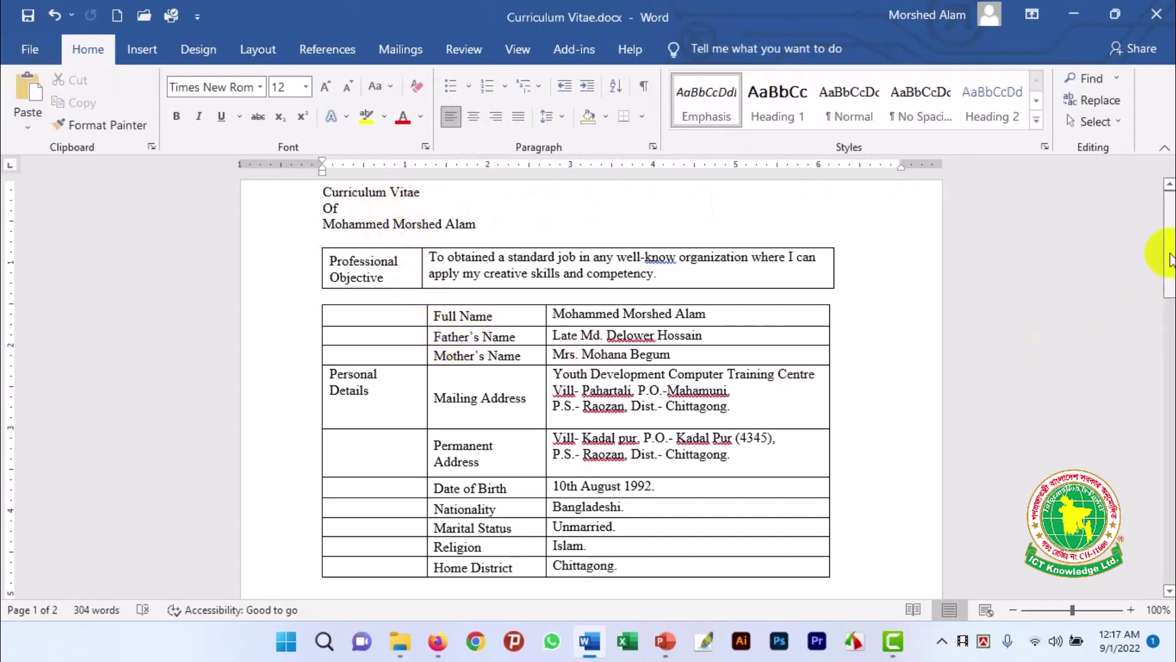
{"action": "mouse_move", "coordinate": [1168, 253]}
{"action": "left_mouse_down"}
{"action": "mouse_move", "coordinate": [1169, 530]}
{"action": "mouse_move", "coordinate": [1169, 241]}
{"action": "left_mouse_up"}
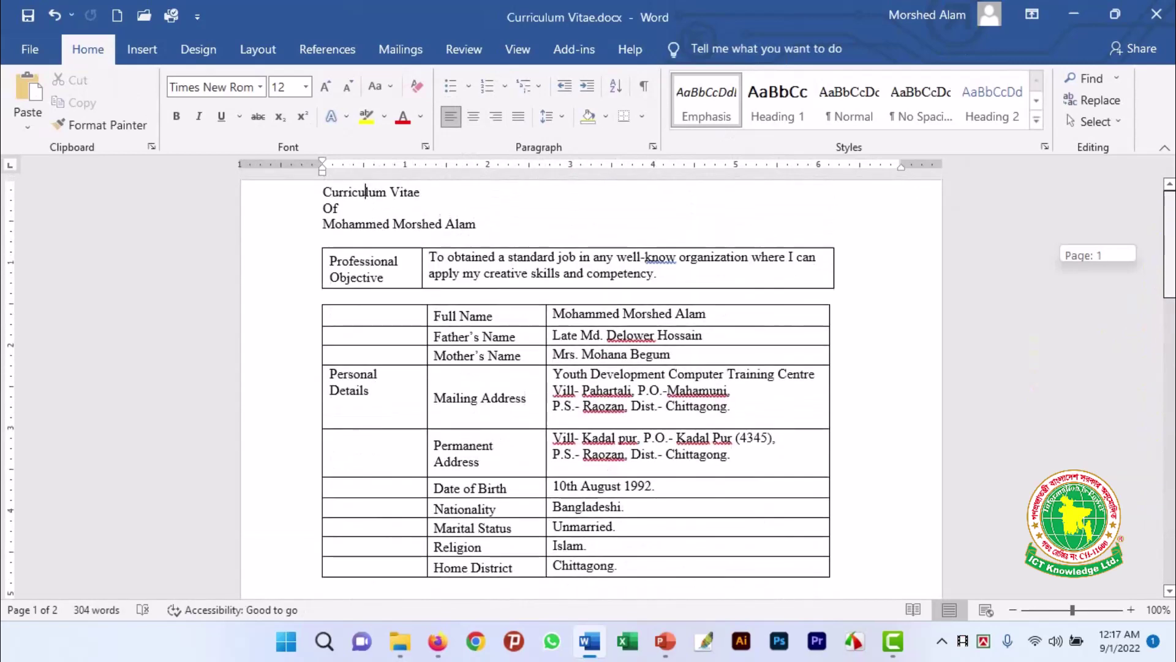
Replace the misspelled 'well-know' with the spelling suggestion 'known'
{"action": "left_click", "coordinate": [466, 224]}
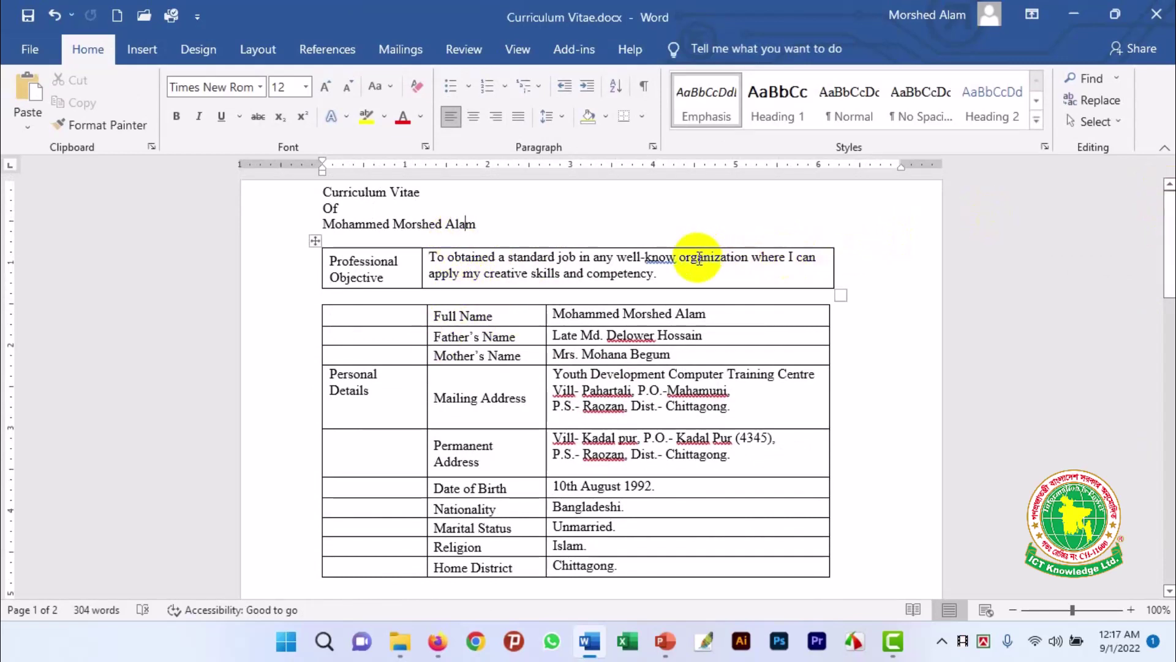
{"action": "mouse_move", "coordinate": [660, 260]}
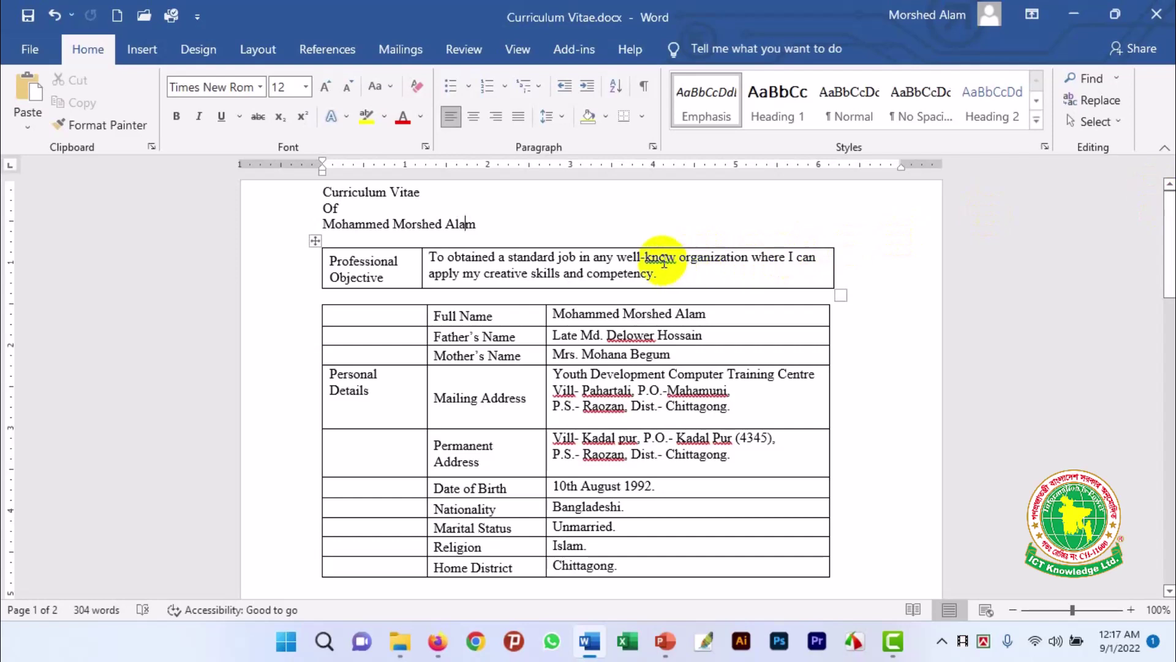
{"action": "right_click", "coordinate": [663, 262]}
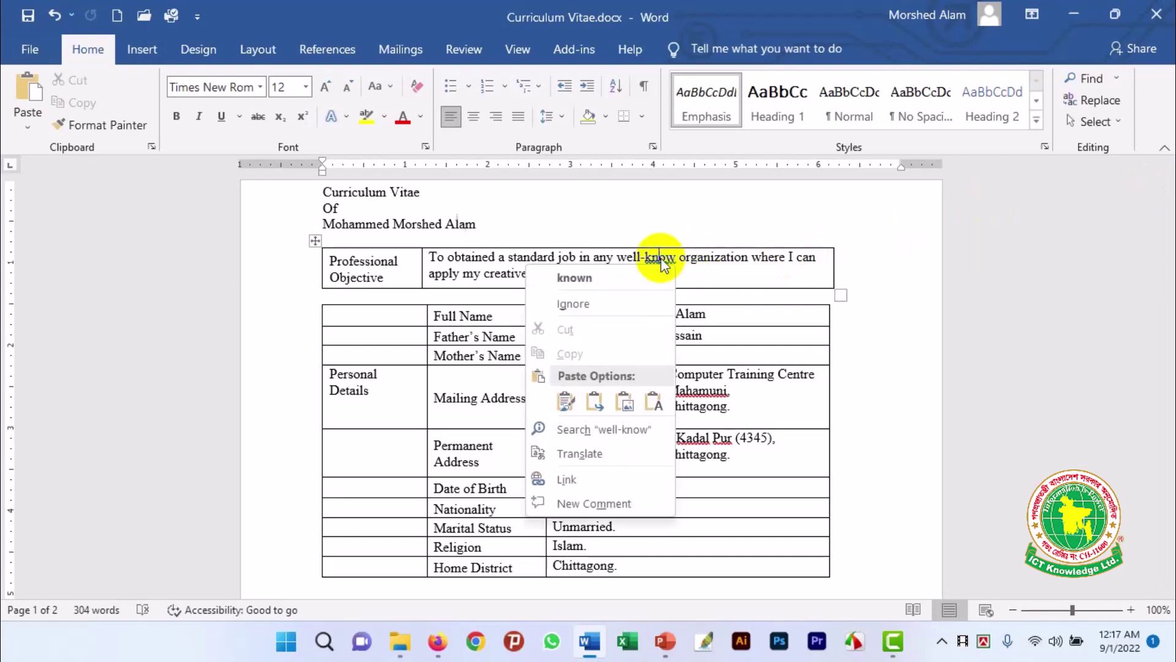
{"action": "left_click", "coordinate": [643, 277]}
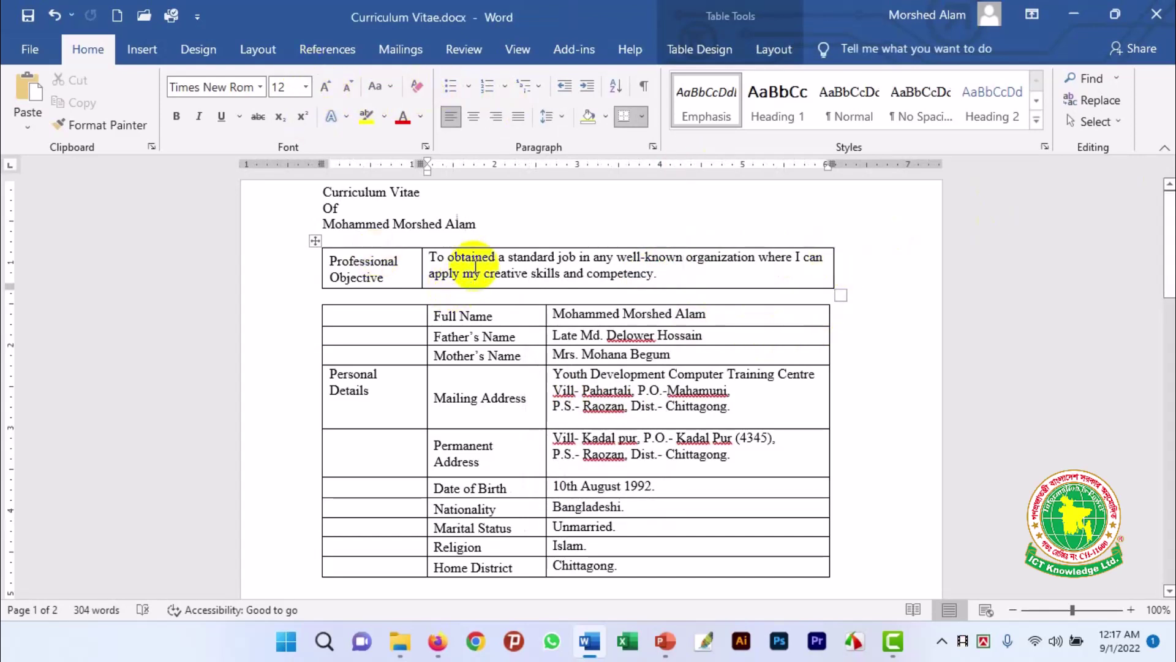
Change the page's paper size to A4 (8.27" x 11.69")
{"action": "left_click", "coordinate": [255, 55]}
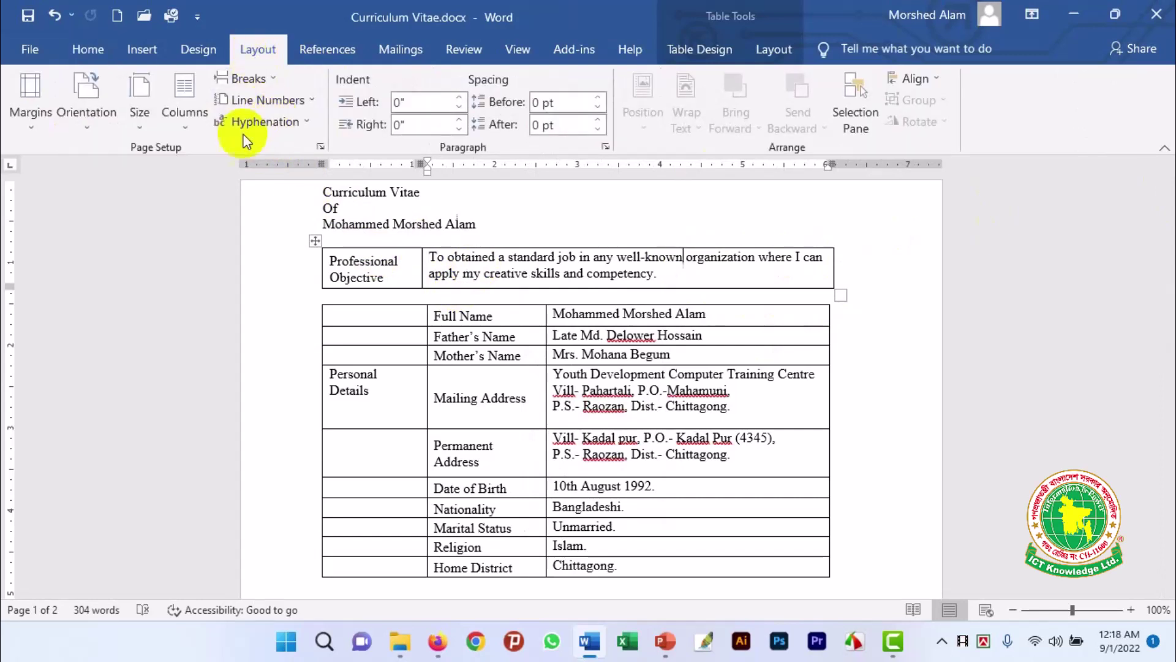
{"action": "left_click", "coordinate": [142, 123]}
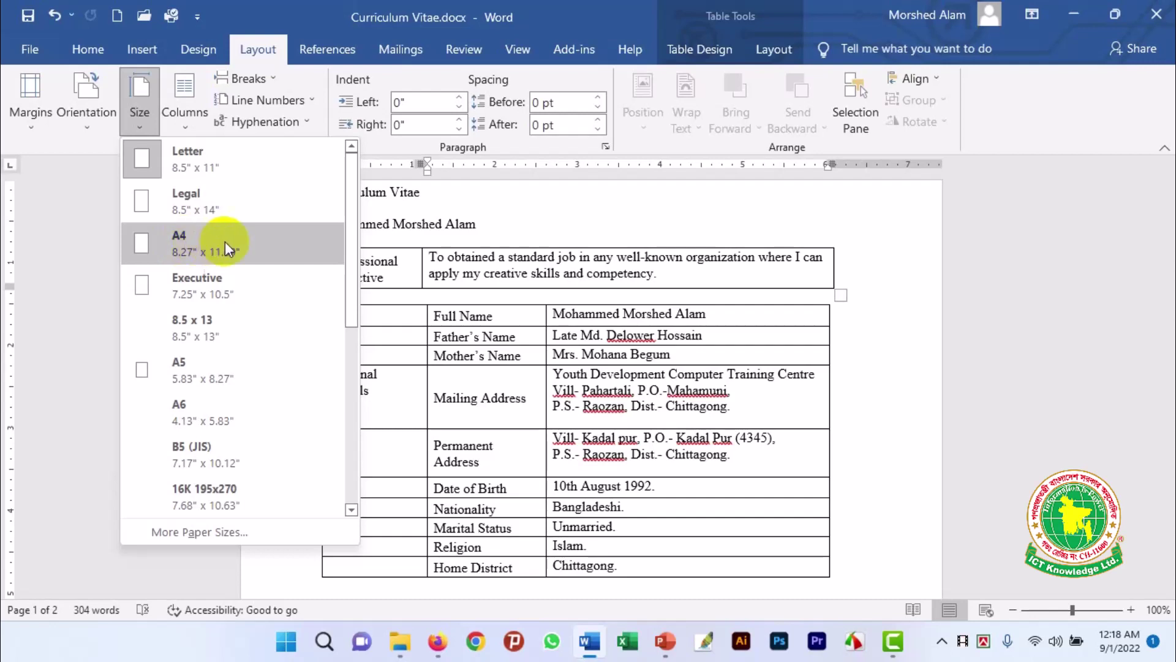
{"action": "left_click", "coordinate": [171, 246]}
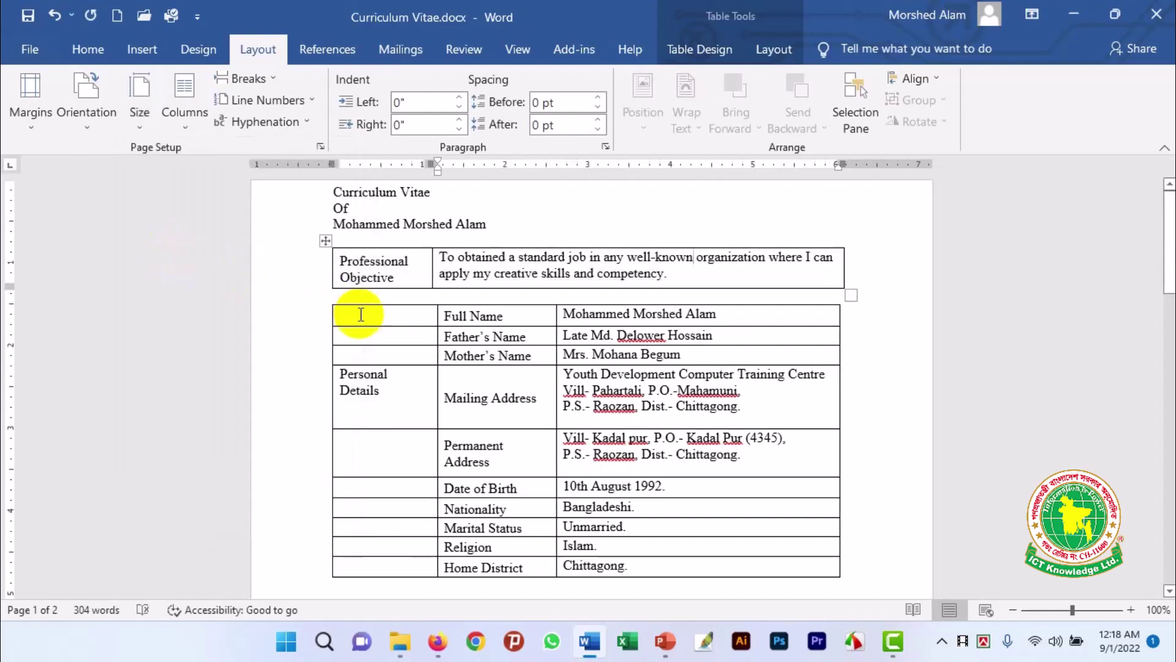
Set custom margins of 0.5" top, bottom and right and 1" left, keeping A4 paper
{"action": "left_click", "coordinate": [35, 126]}
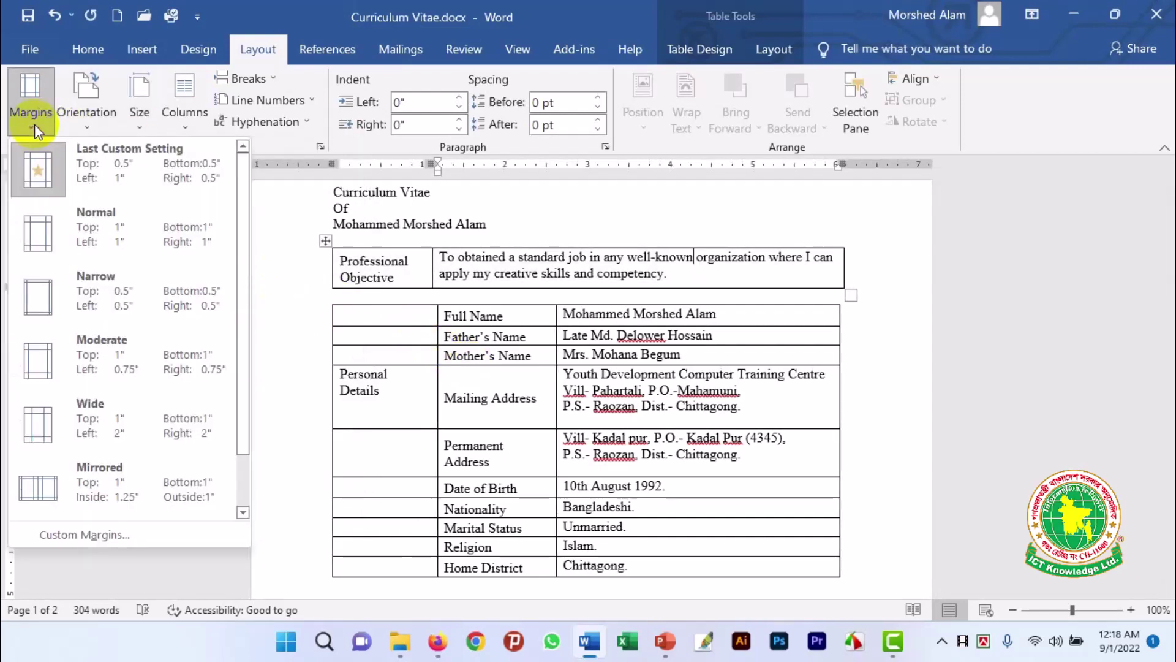
{"action": "left_click", "coordinate": [78, 535]}
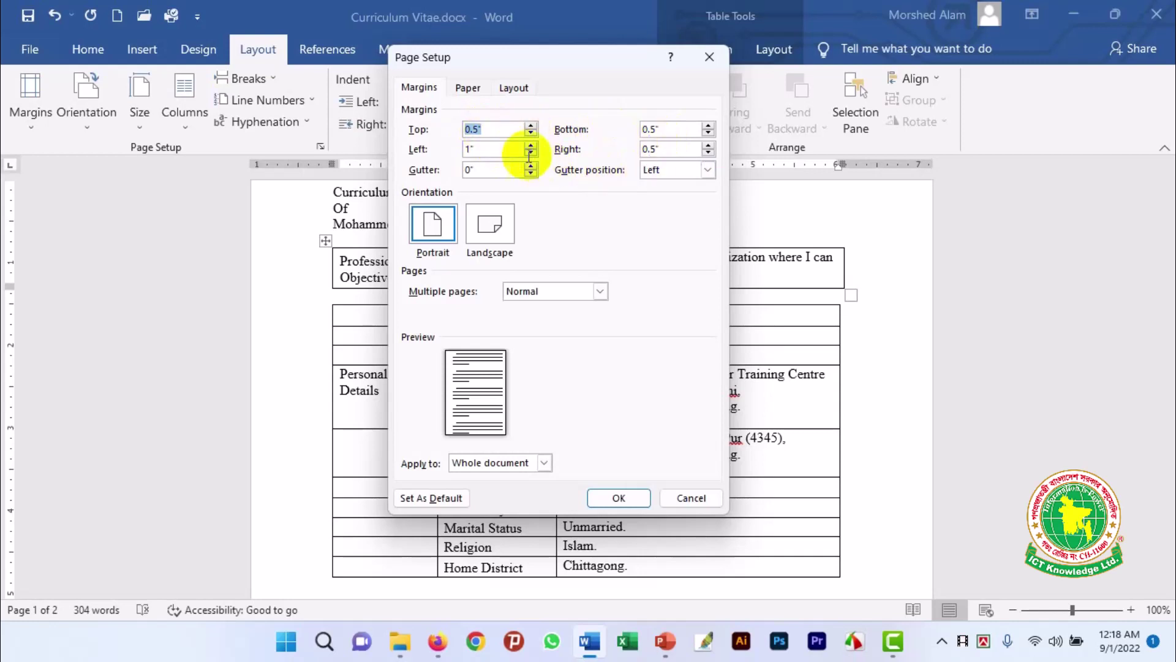
{"action": "double_click", "coordinate": [475, 149]}
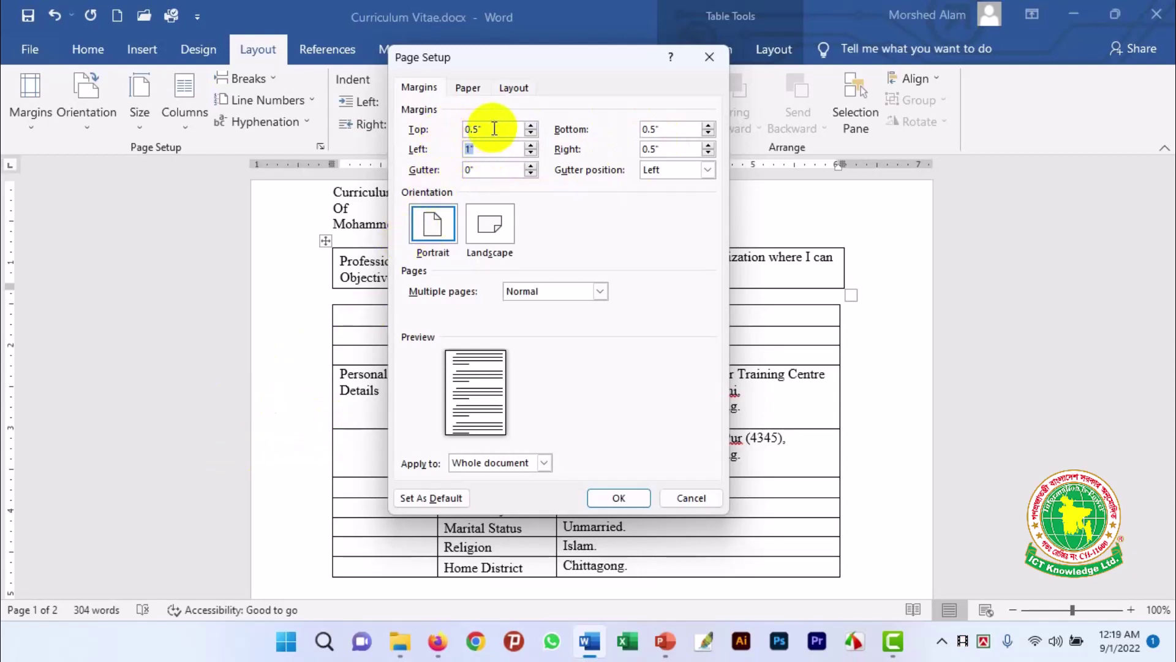
{"action": "left_click_drag", "start_coordinate": [489, 129], "coordinate": [441, 129]}
{"action": "left_click", "coordinate": [658, 128]}
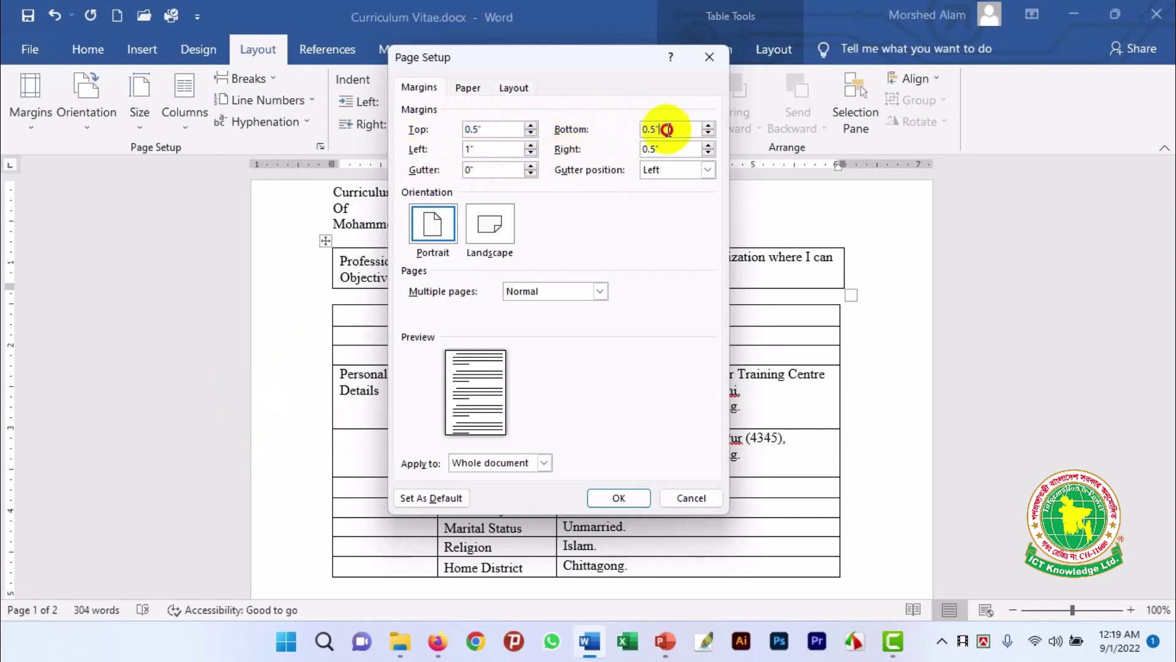
{"action": "left_click_drag", "start_coordinate": [673, 149], "coordinate": [643, 149]}
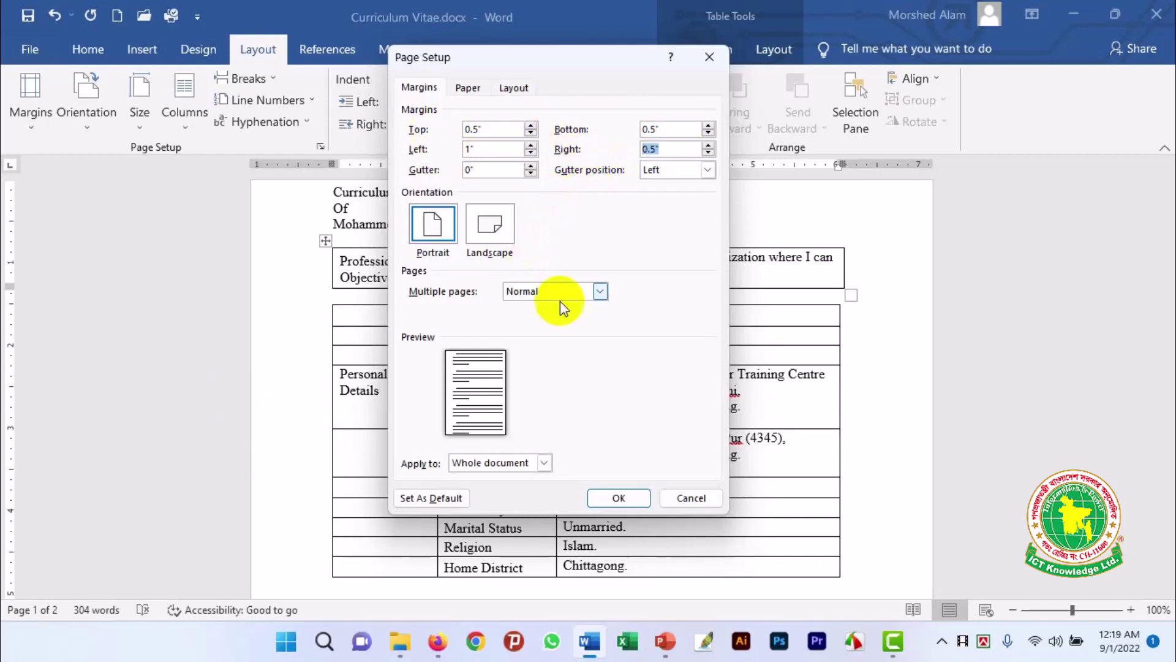
{"action": "left_click", "coordinate": [441, 233]}
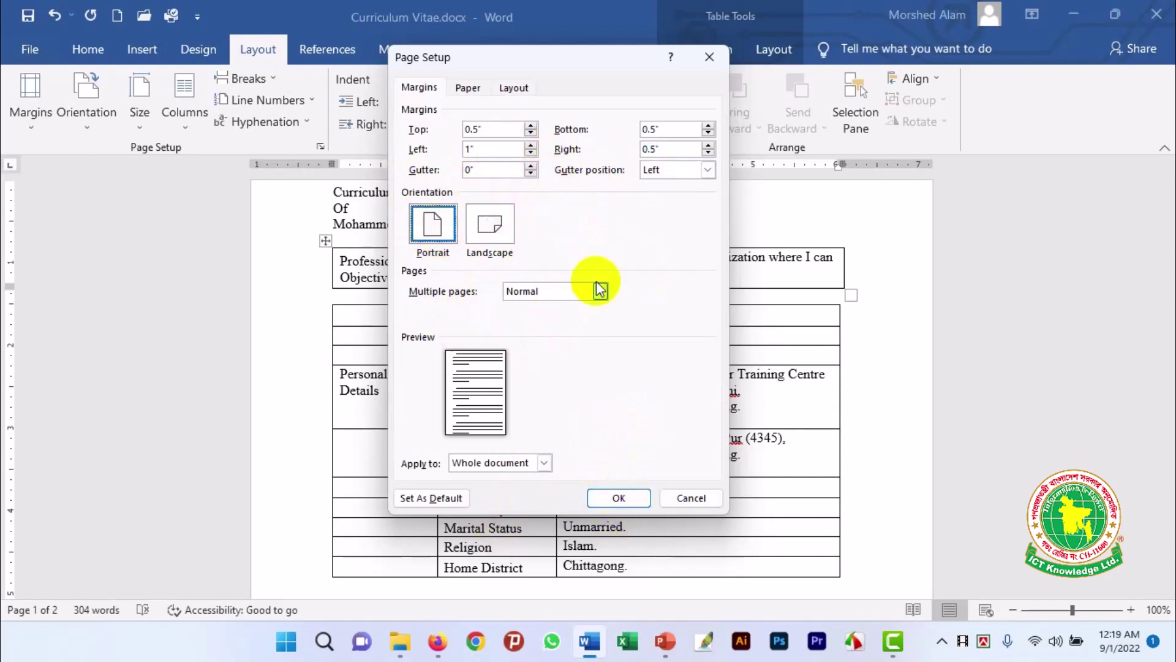
{"action": "left_click", "coordinate": [469, 89]}
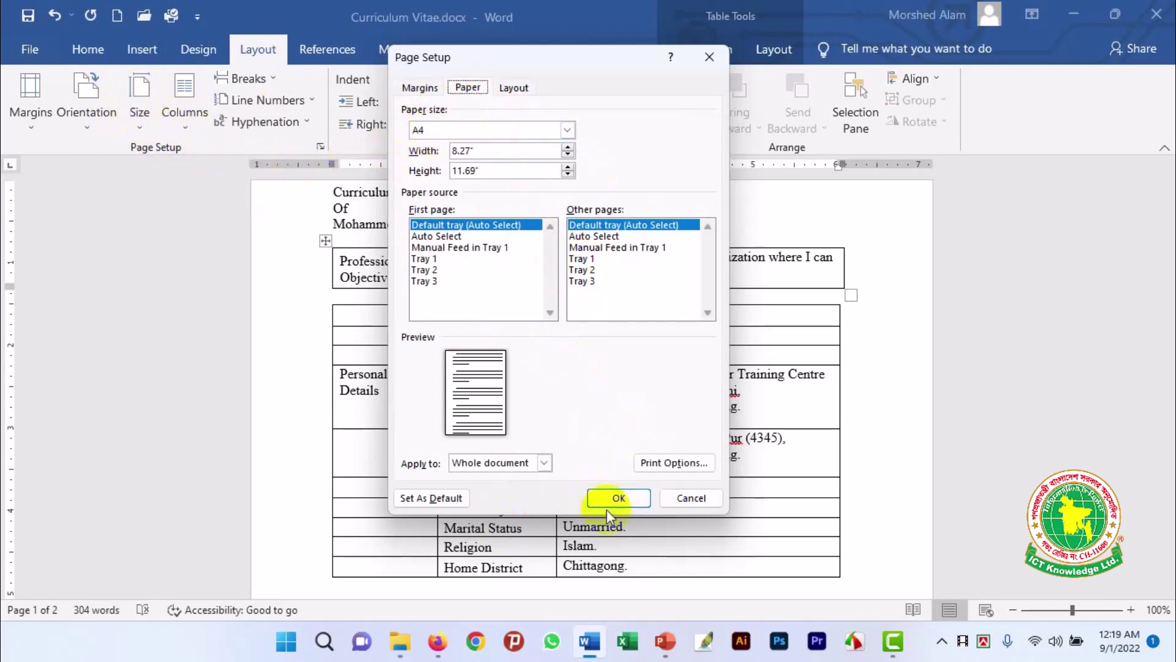
{"action": "left_click", "coordinate": [618, 497]}
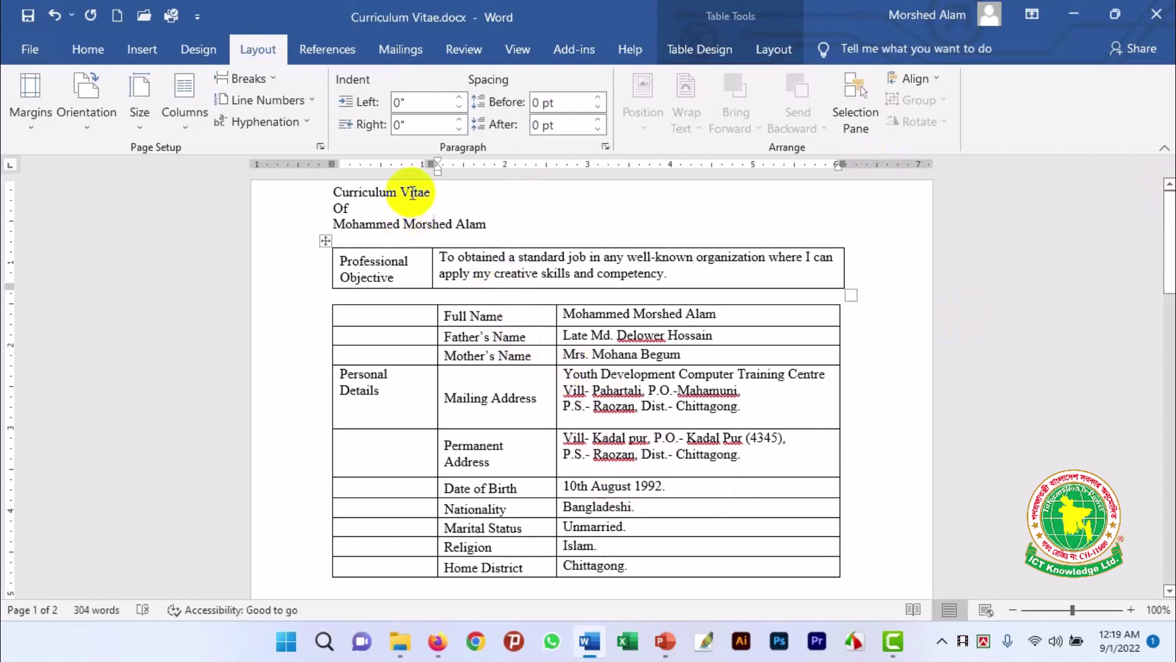
Hide and restore the page-top white space, then select the whole document with Ctrl+A
{"action": "left_click", "coordinate": [693, 257]}
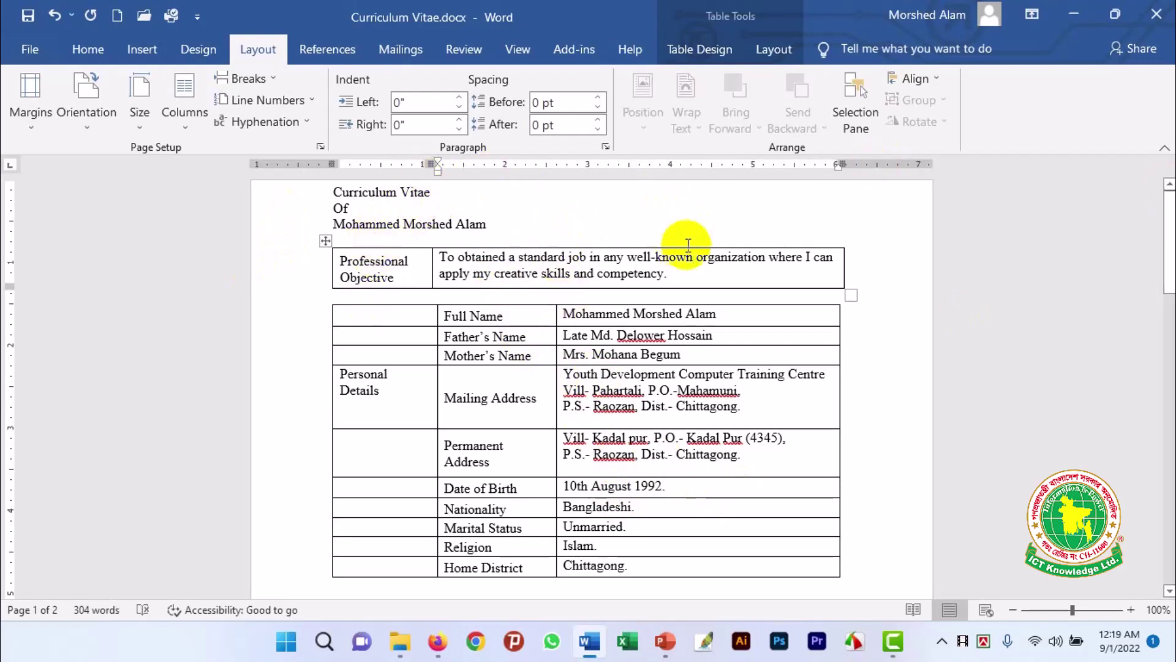
{"action": "left_click", "coordinate": [517, 50]}
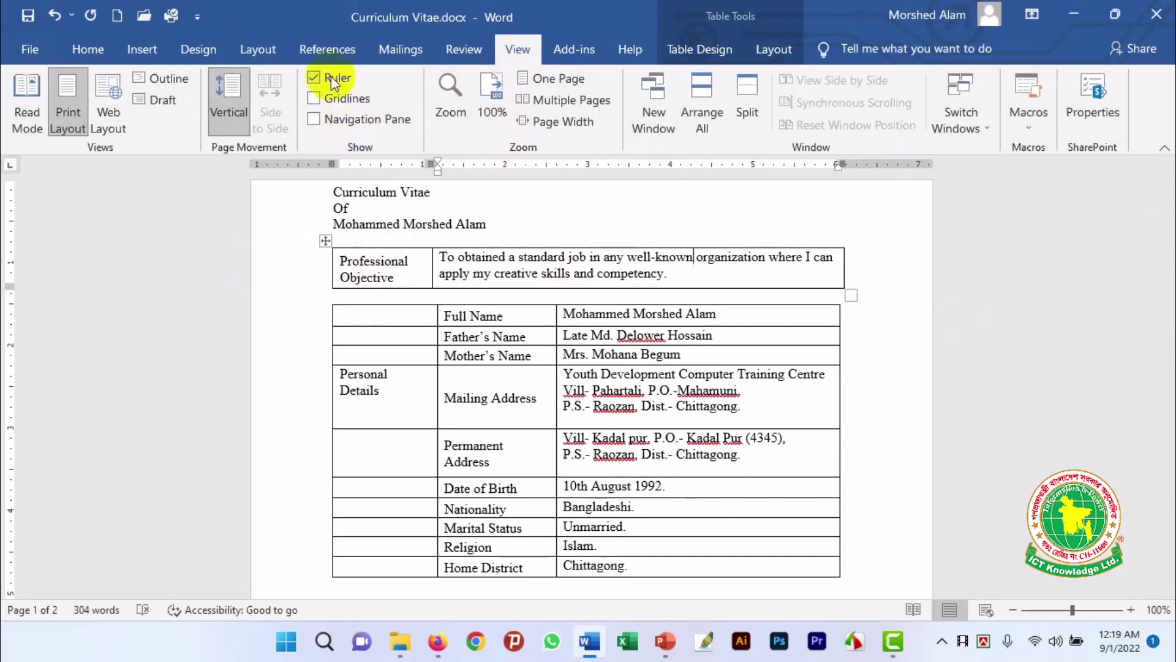
{"action": "left_click", "coordinate": [534, 185]}
{"action": "scroll", "coordinate": [540, 202], "scroll_direction": "up", "scroll_amount": 2}
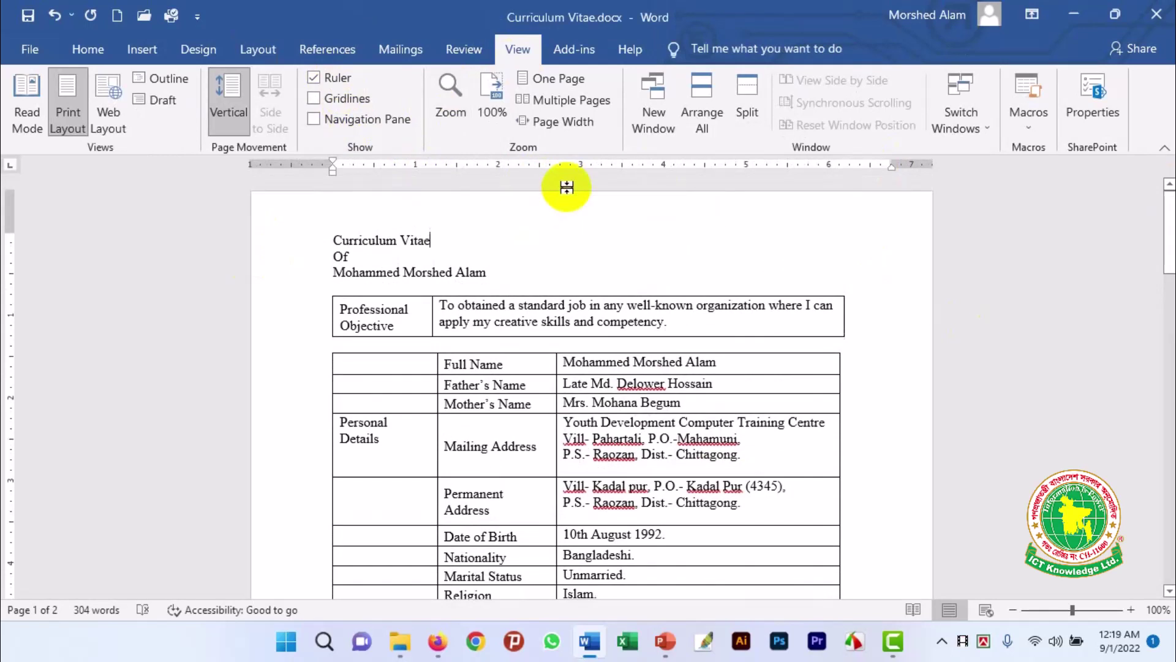
{"action": "double_click", "coordinate": [566, 187]}
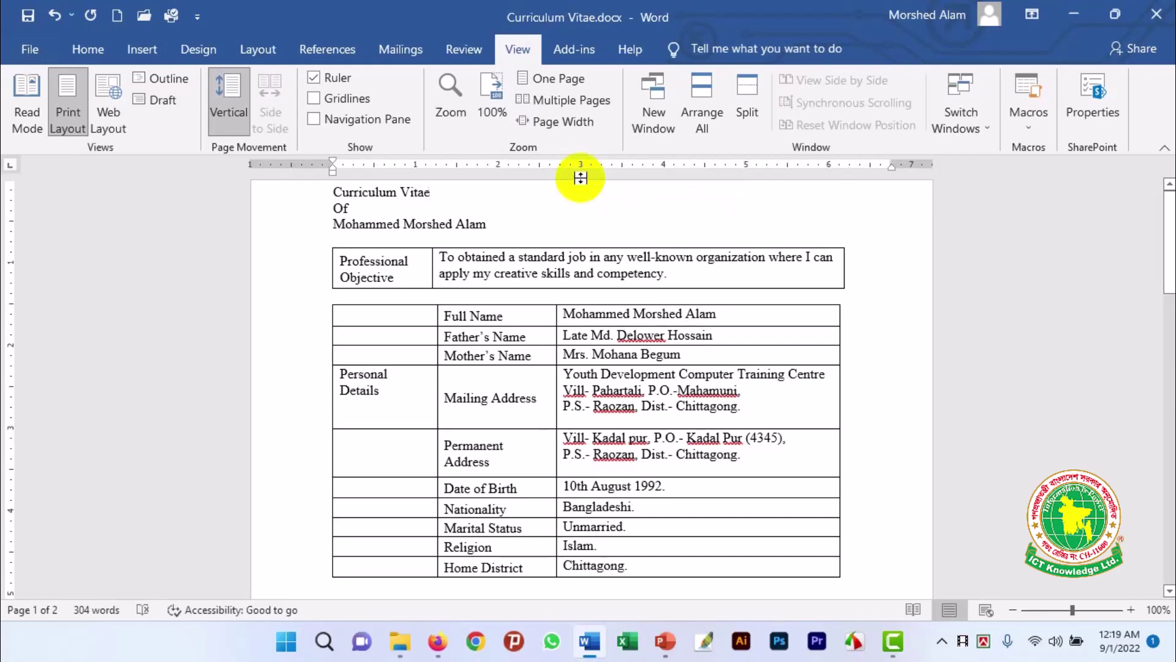
{"action": "double_click", "coordinate": [580, 177]}
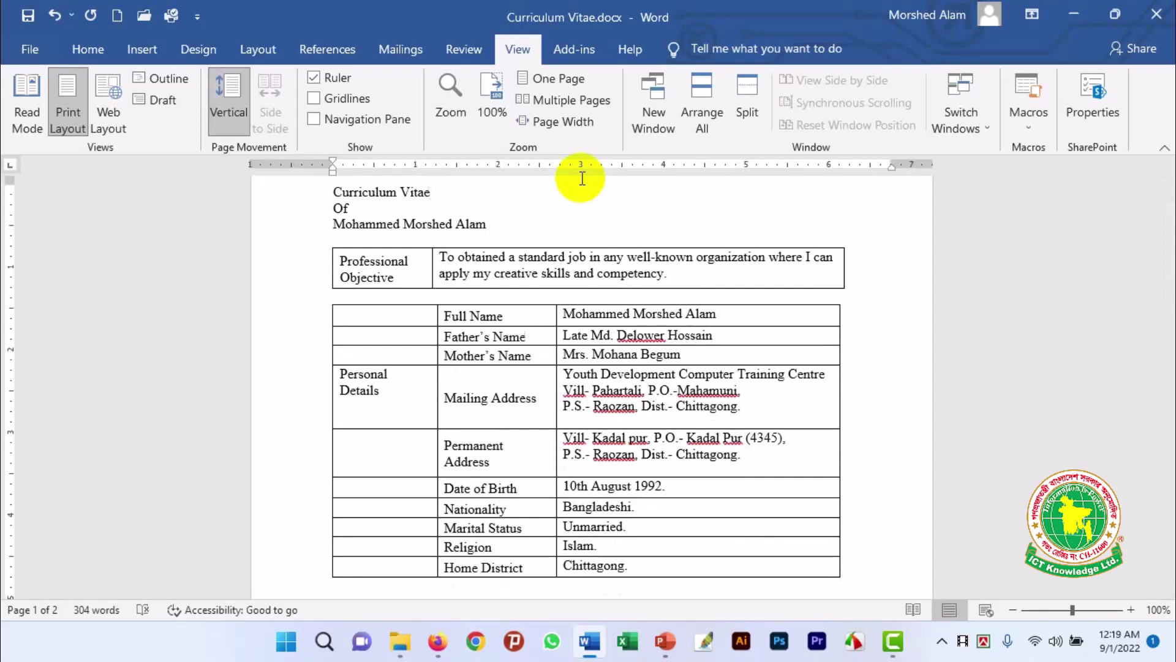
{"action": "left_click", "coordinate": [547, 215]}
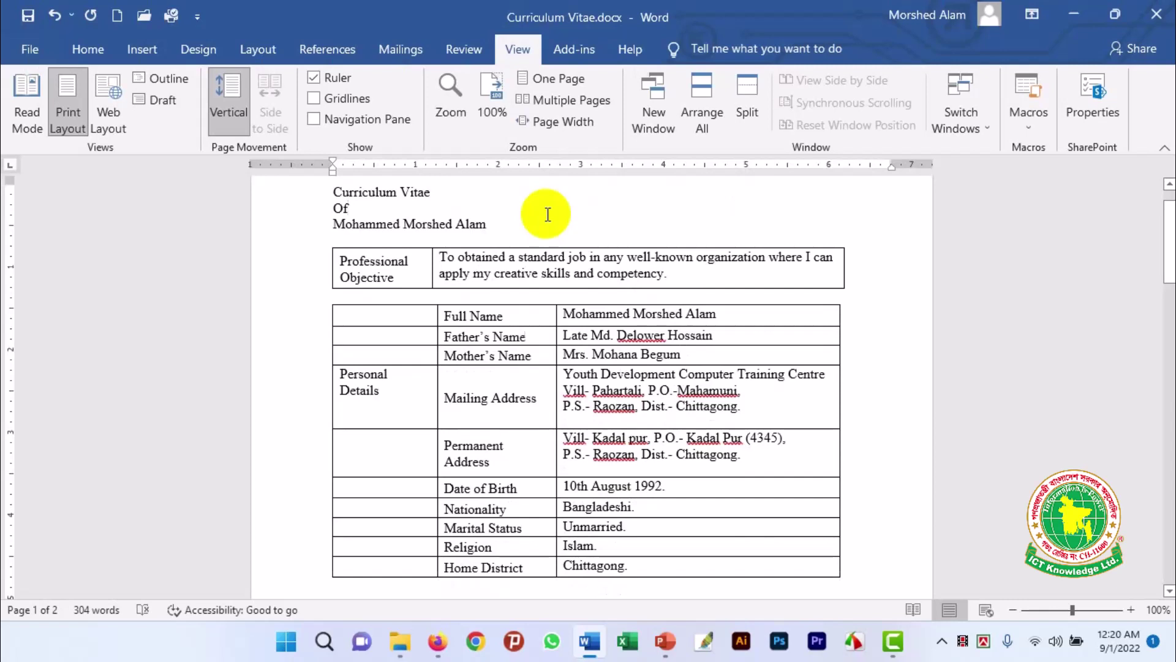
{"action": "key", "text": "ctrl+a"}
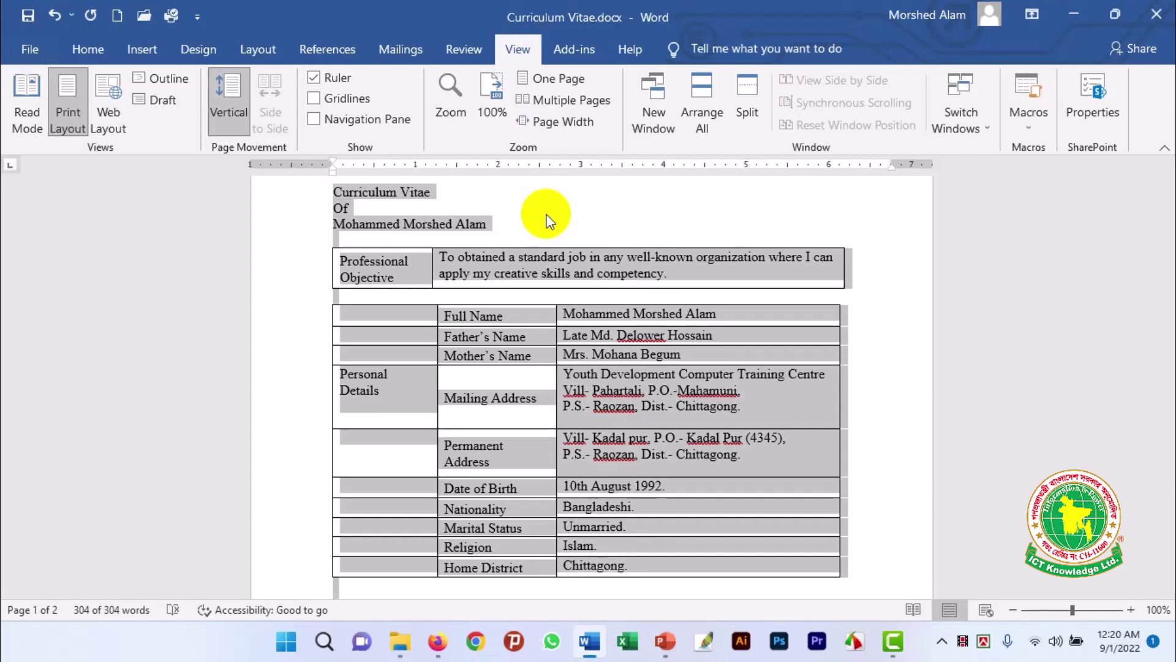
Apply Times New Roman and font size 13 to all the selected CV text
{"action": "scroll", "coordinate": [547, 221], "scroll_direction": "up", "scroll_amount": 2}
{"action": "left_click", "coordinate": [86, 49]}
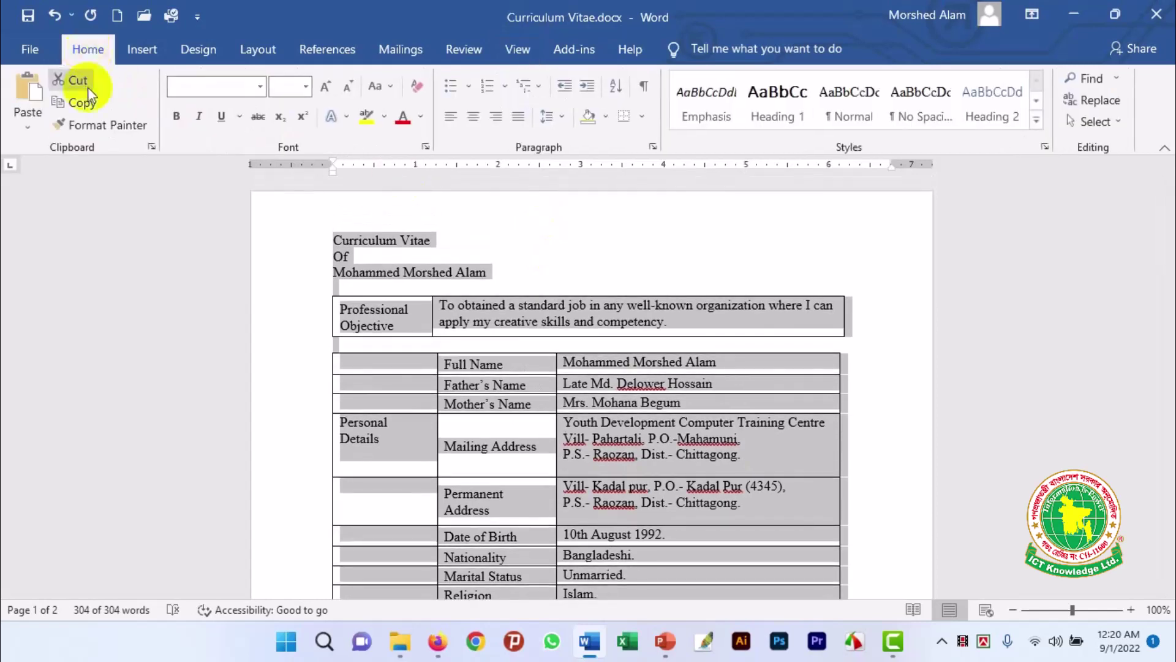
{"action": "left_click", "coordinate": [220, 92]}
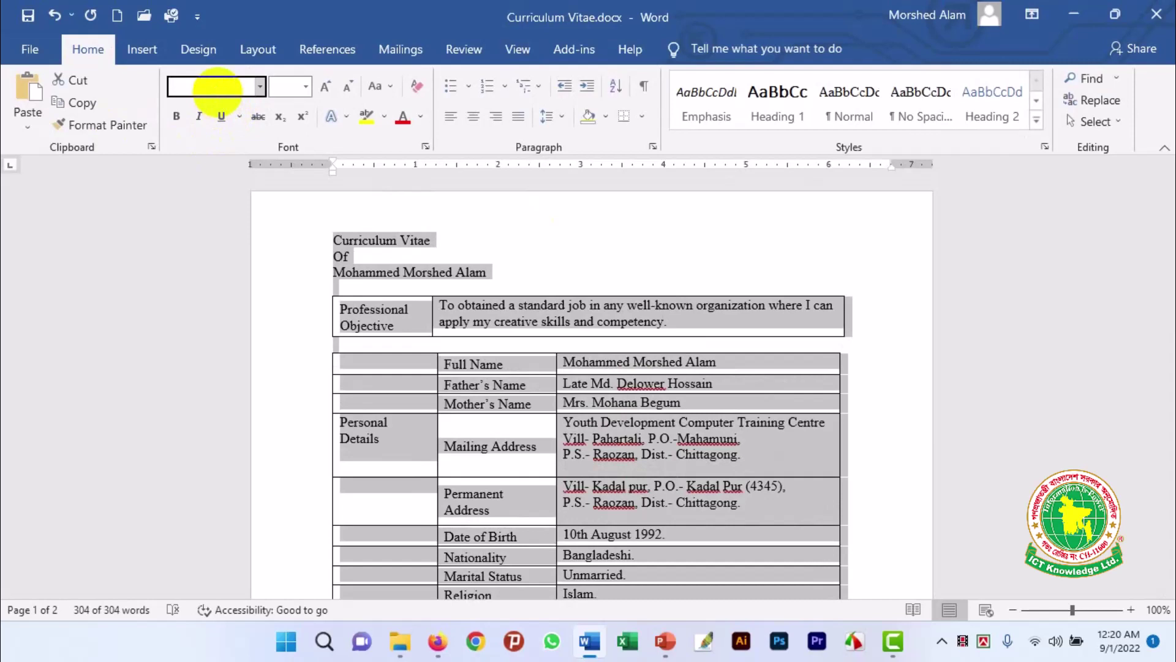
{"action": "left_click", "coordinate": [220, 92]}
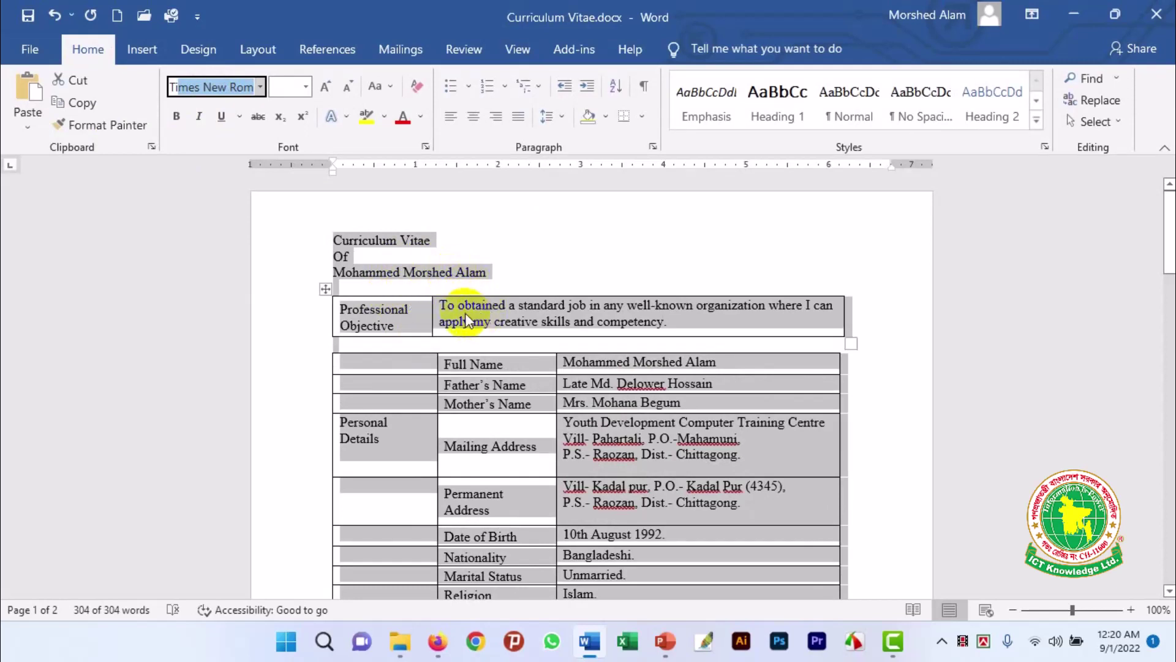
{"action": "mouse_move", "coordinate": [409, 276]}
{"action": "left_click", "coordinate": [178, 86]}
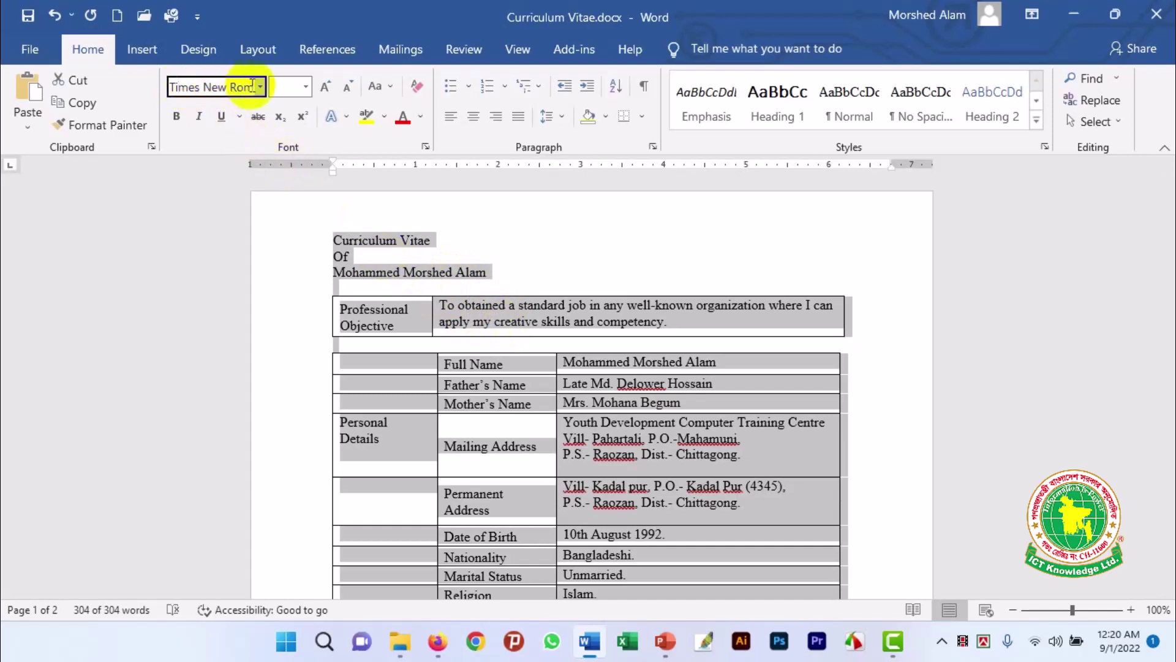
{"action": "left_click", "coordinate": [260, 86]}
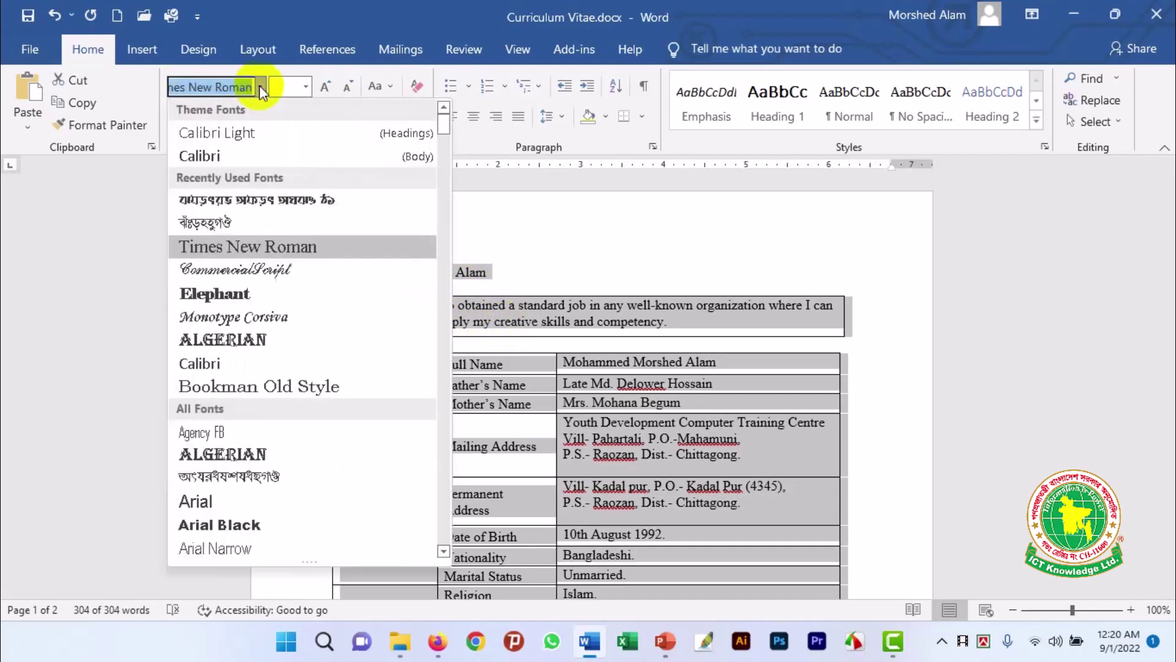
{"action": "left_click", "coordinate": [311, 248]}
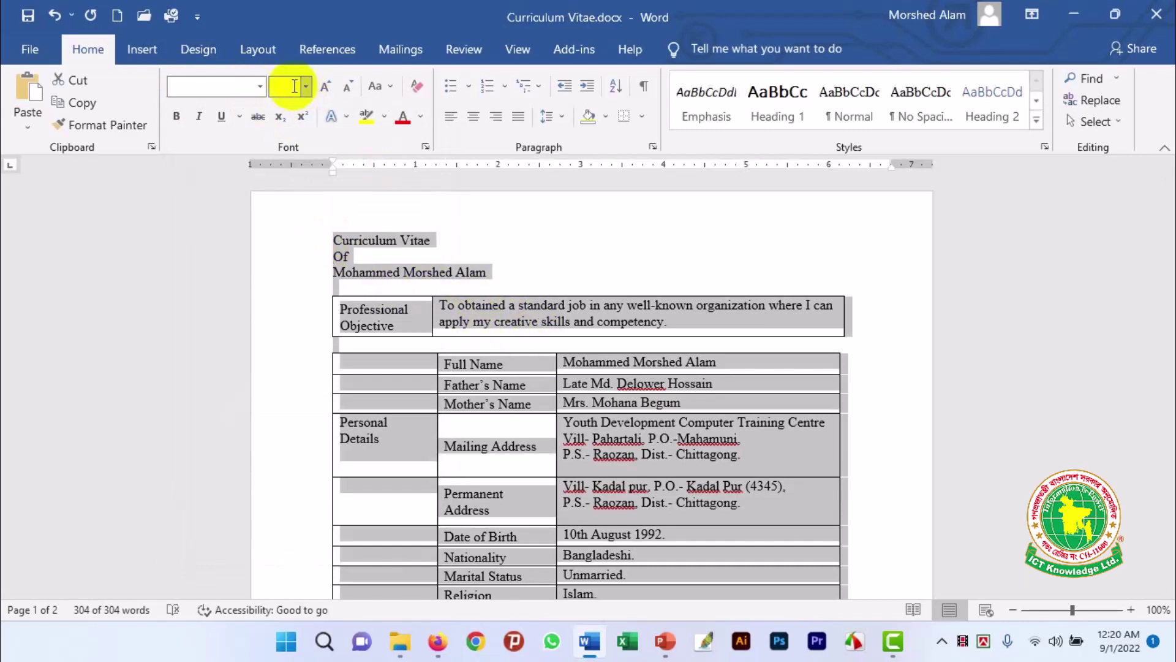
{"action": "left_click", "coordinate": [297, 88]}
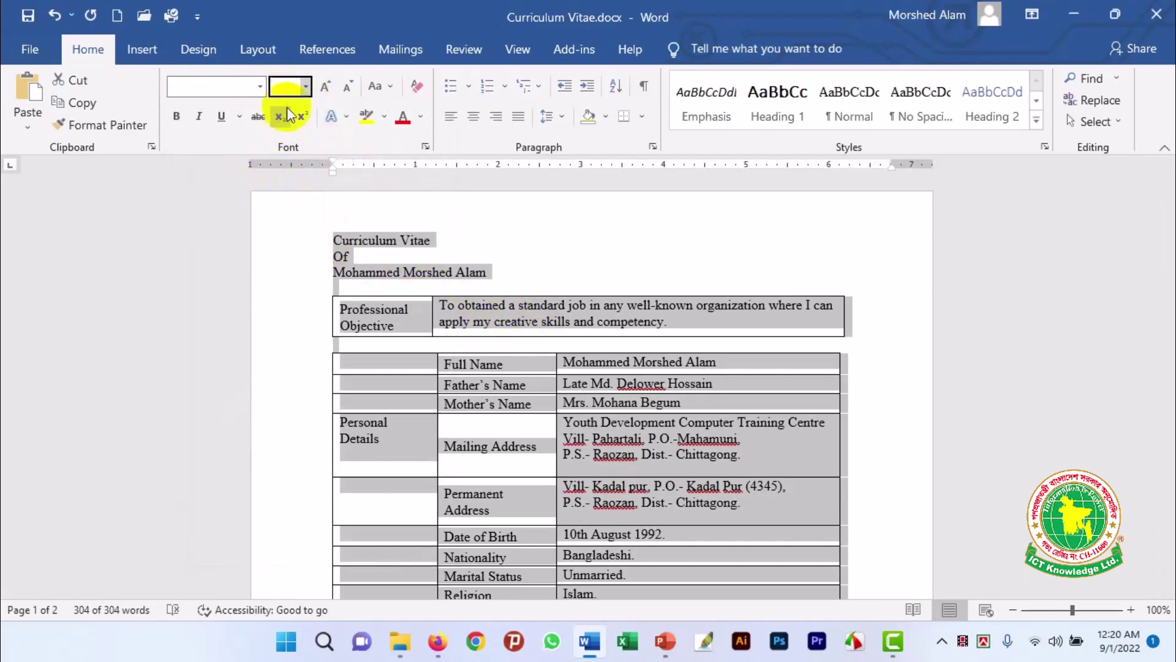
{"action": "type", "text": "1"}
{"action": "type", "text": "3"}
{"action": "key", "text": "Return"}
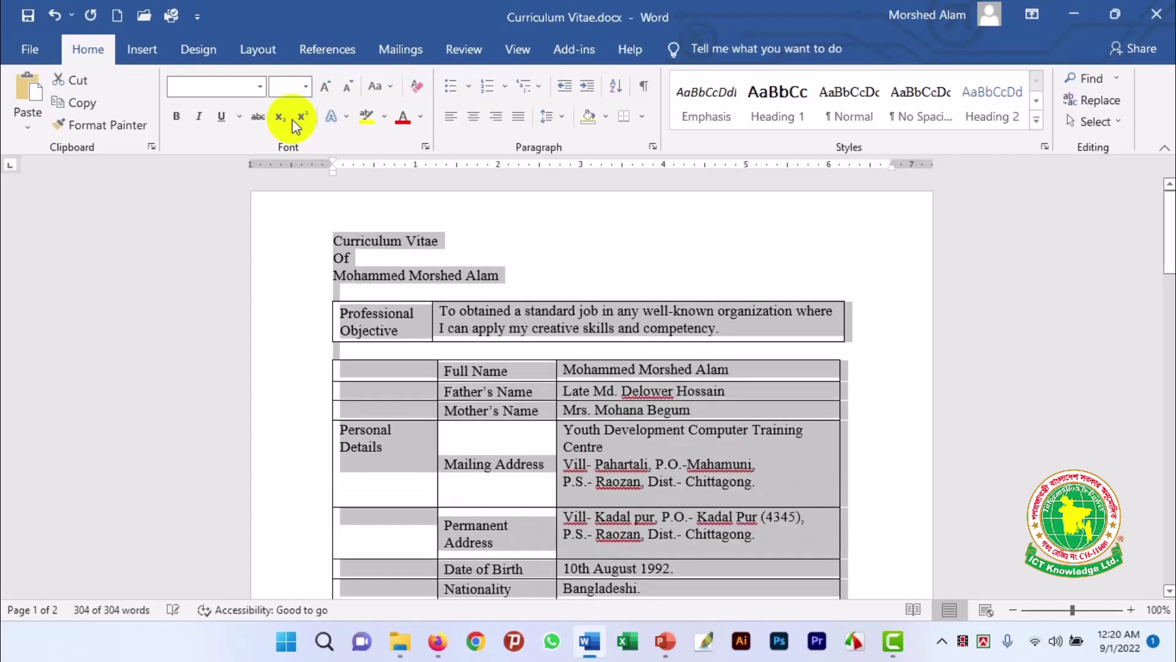
{"action": "left_click", "coordinate": [456, 275]}
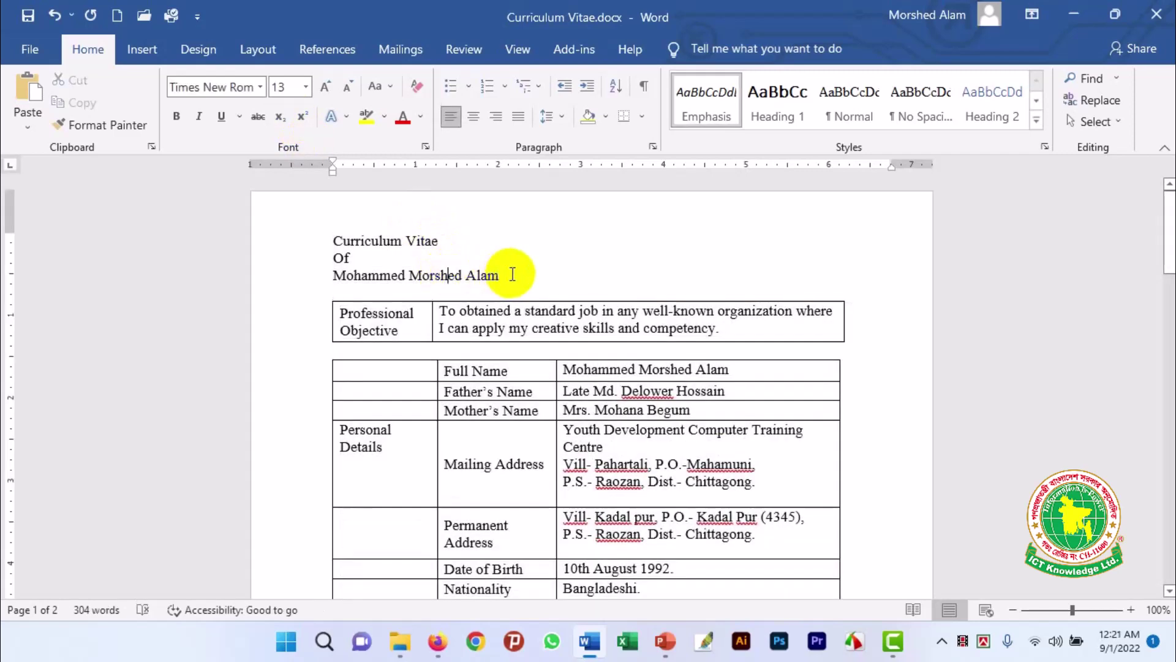
Center the three title lines at 16 pt with 1.15 line spacing
{"action": "left_click_drag", "start_coordinate": [512, 274], "coordinate": [334, 238]}
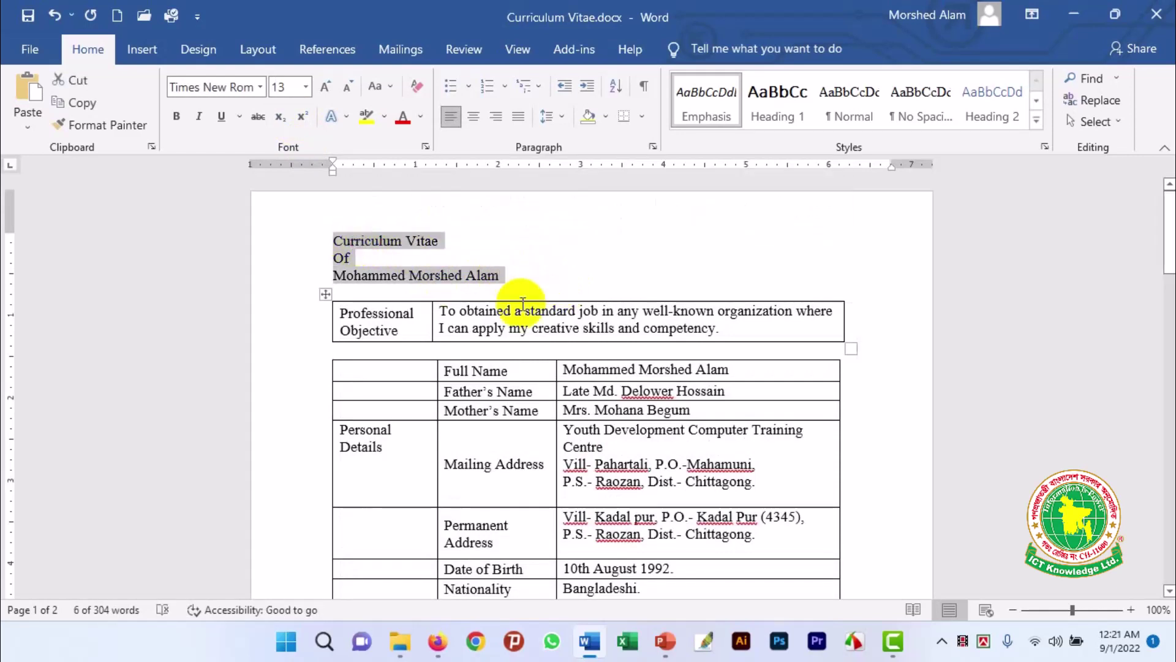
{"action": "mouse_move", "coordinate": [473, 116]}
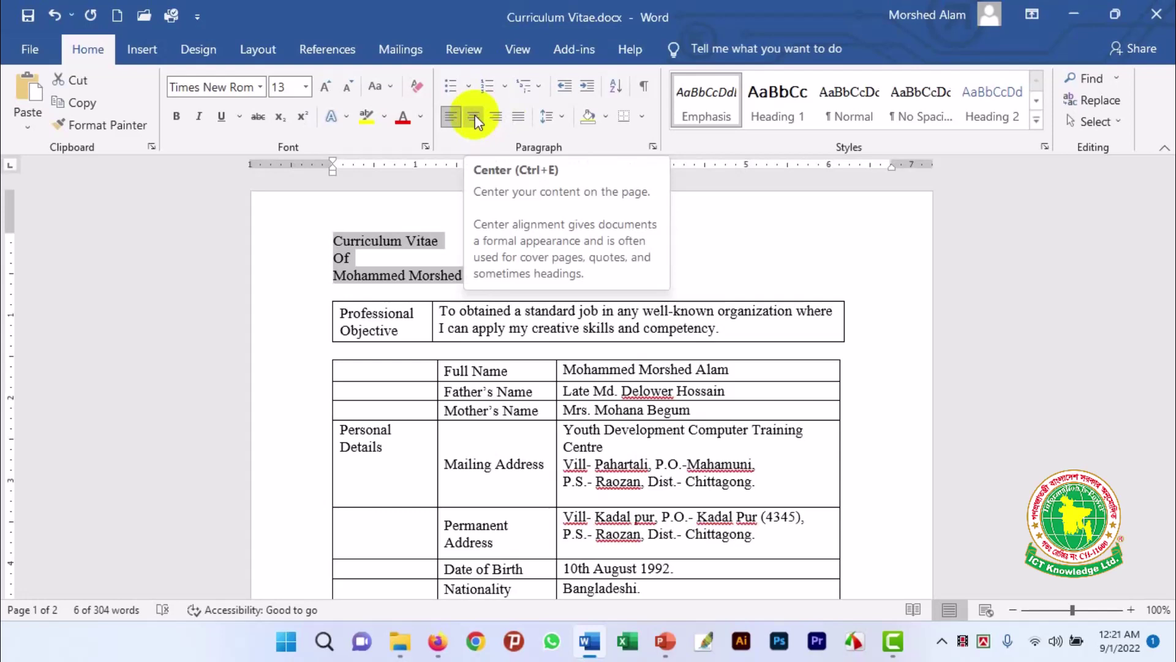
{"action": "left_click", "coordinate": [473, 116]}
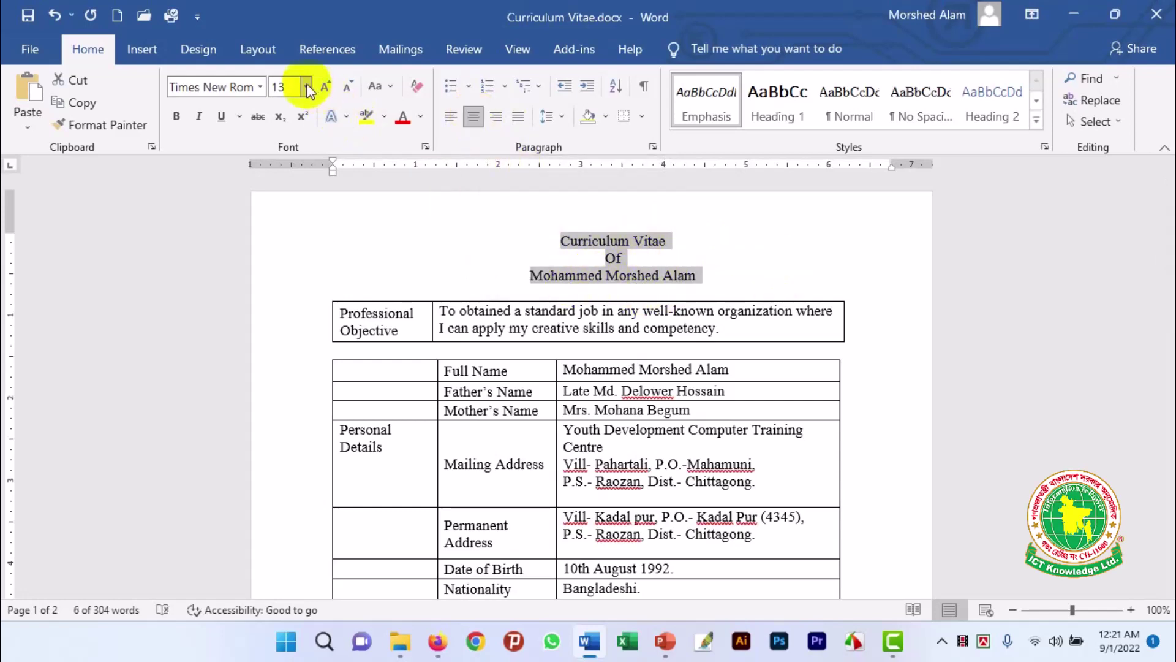
{"action": "left_click", "coordinate": [305, 87]}
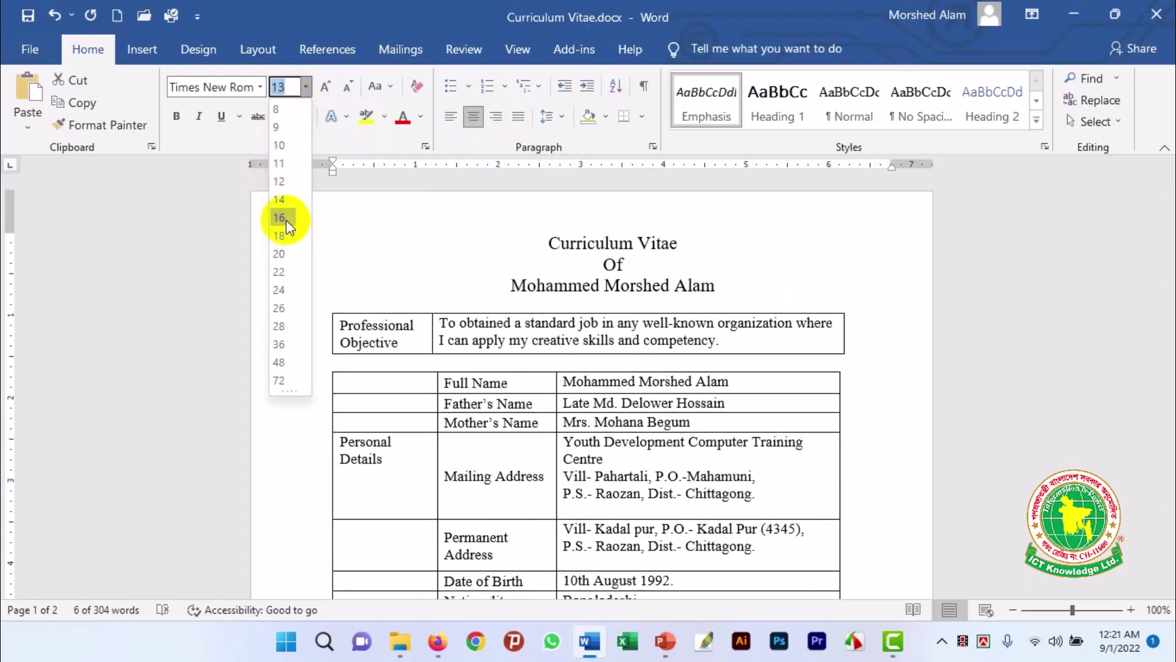
{"action": "left_click", "coordinate": [280, 217]}
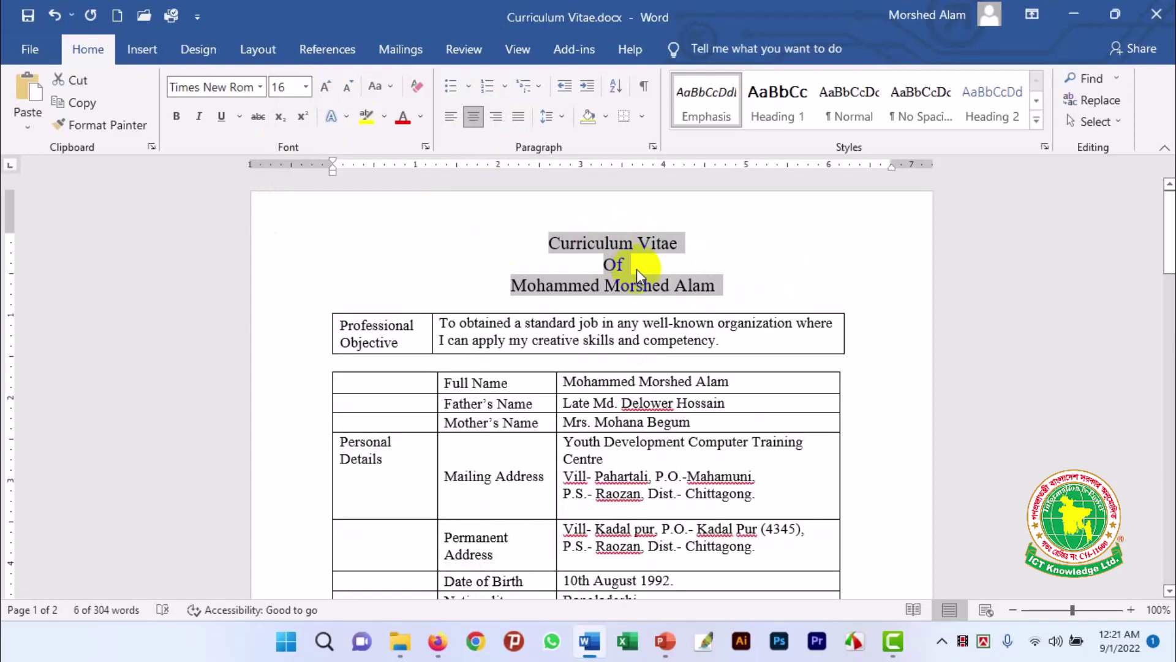
{"action": "left_click", "coordinate": [562, 116]}
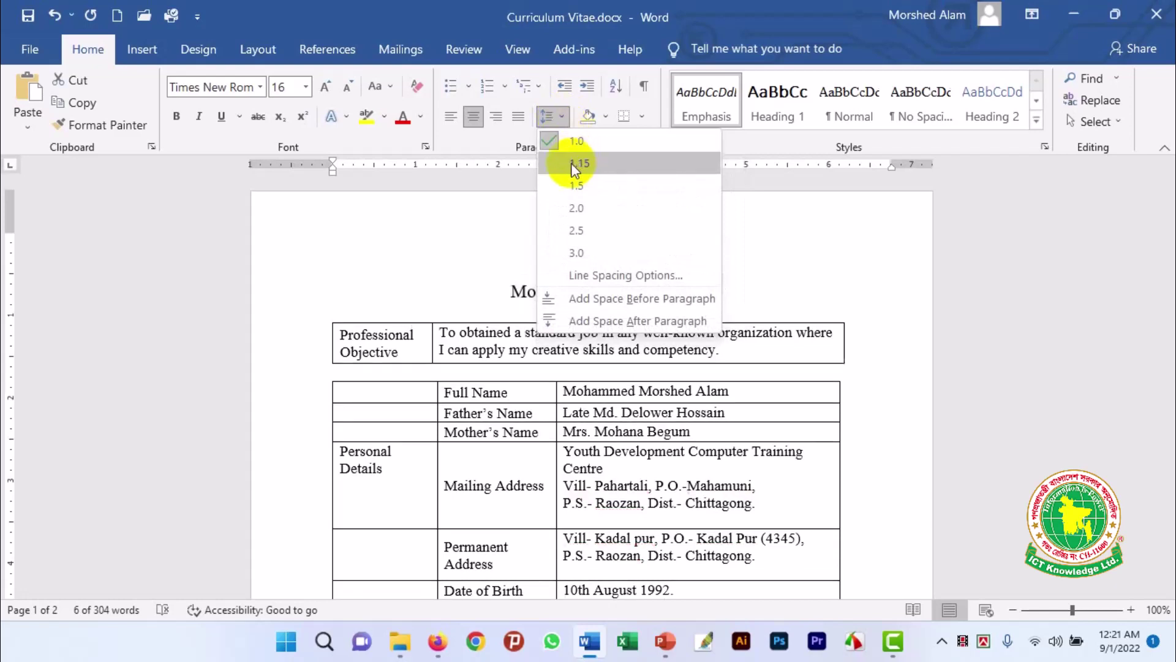
{"action": "left_click", "coordinate": [605, 165]}
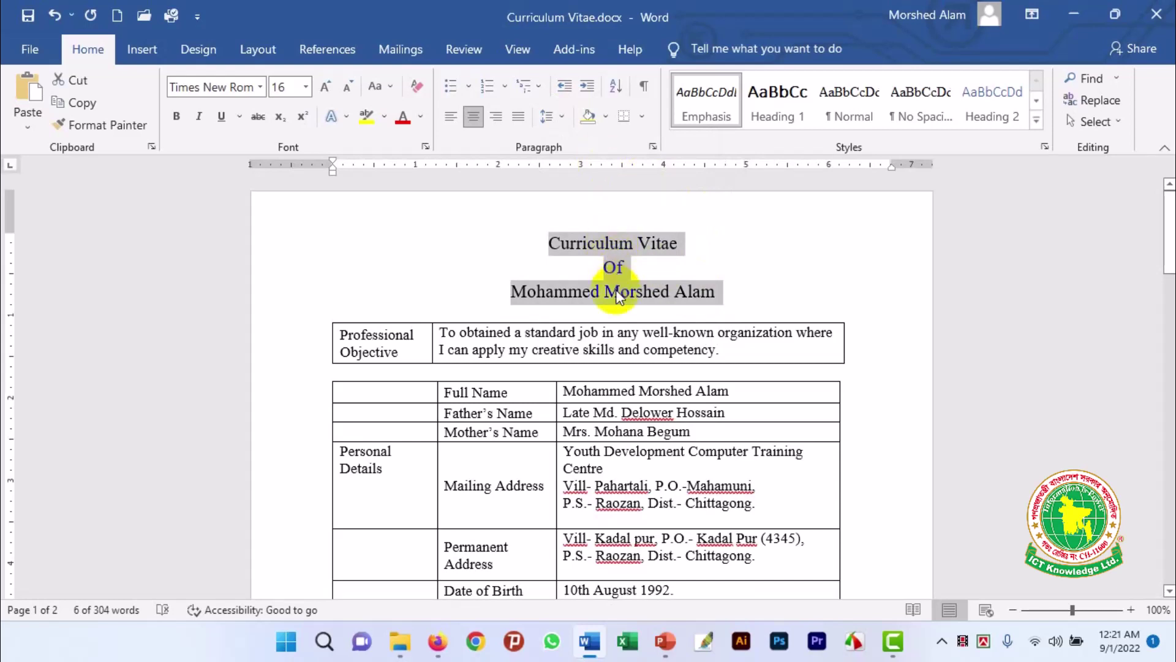
{"action": "left_click", "coordinate": [649, 292]}
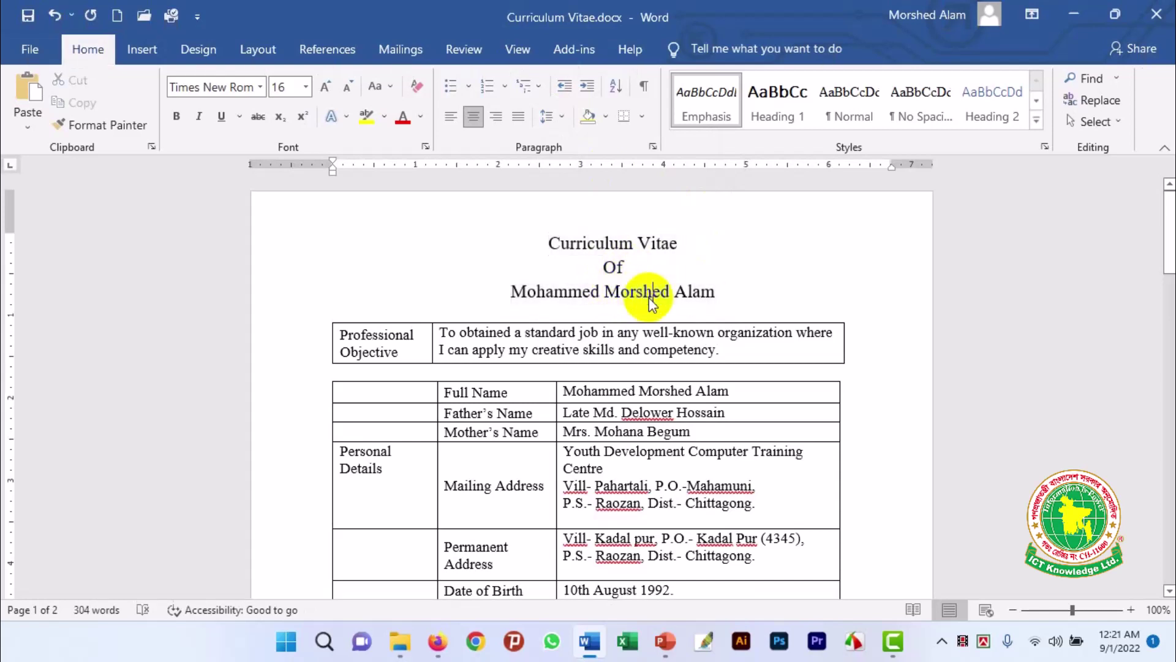
Make the title lines bold, italic and dark blue
{"action": "mouse_move", "coordinate": [748, 294]}
{"action": "left_mouse_down"}
{"action": "mouse_move", "coordinate": [574, 262]}
{"action": "mouse_move", "coordinate": [547, 244]}
{"action": "left_mouse_up"}
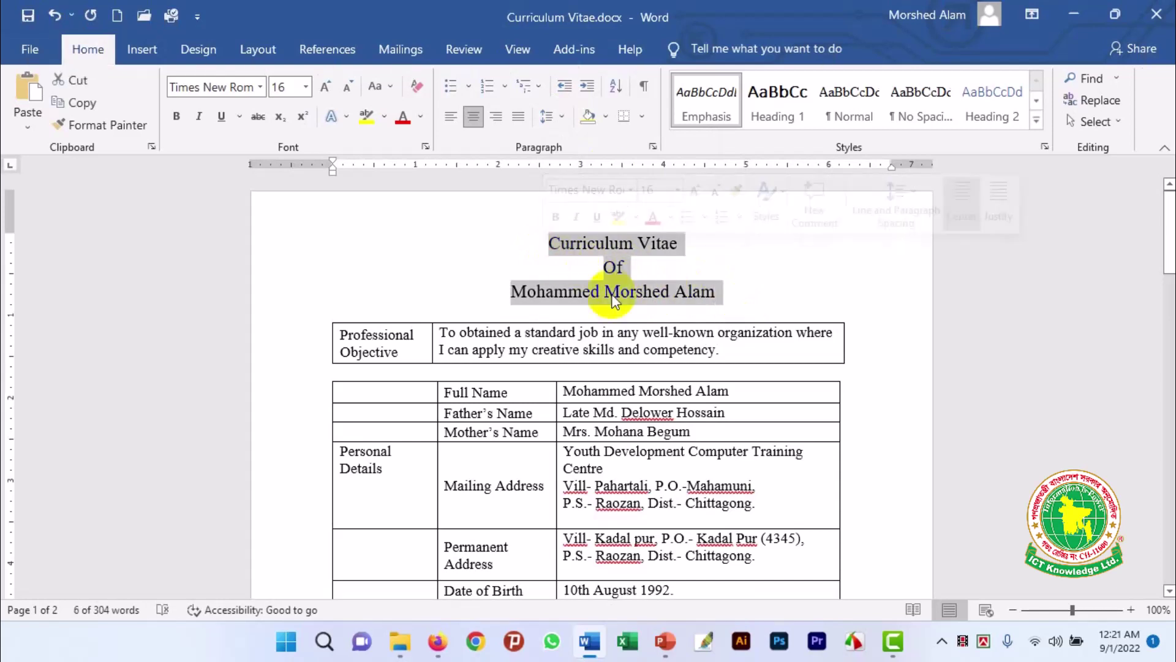
{"action": "left_click", "coordinate": [175, 118]}
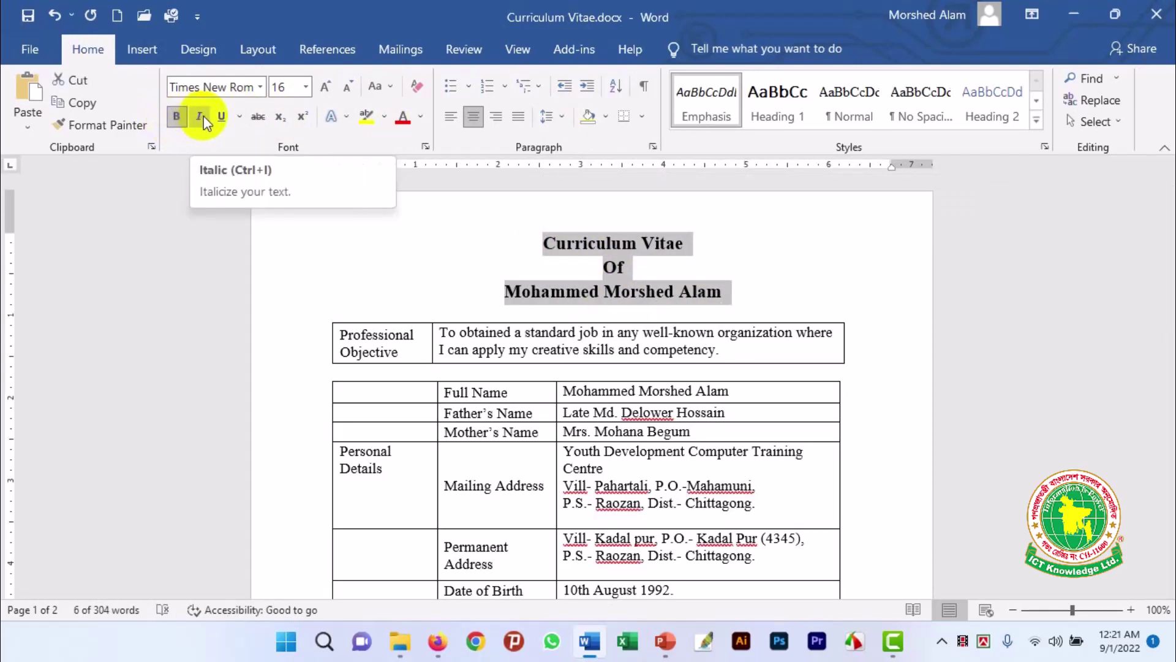
{"action": "left_click", "coordinate": [203, 116]}
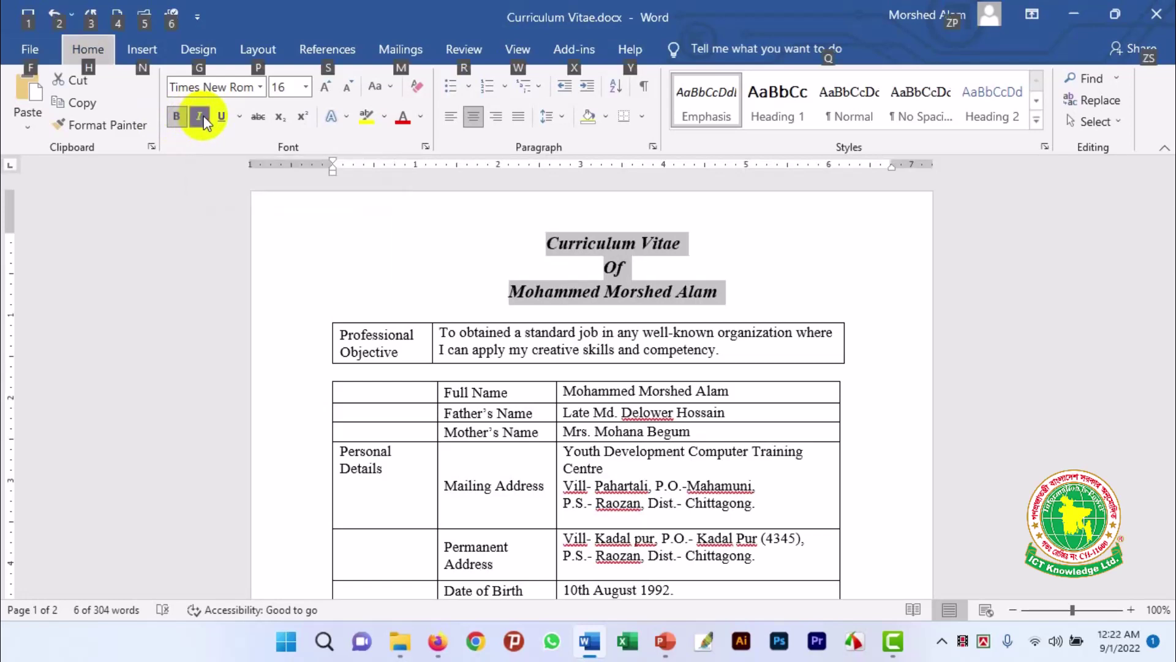
{"action": "left_click", "coordinate": [420, 116]}
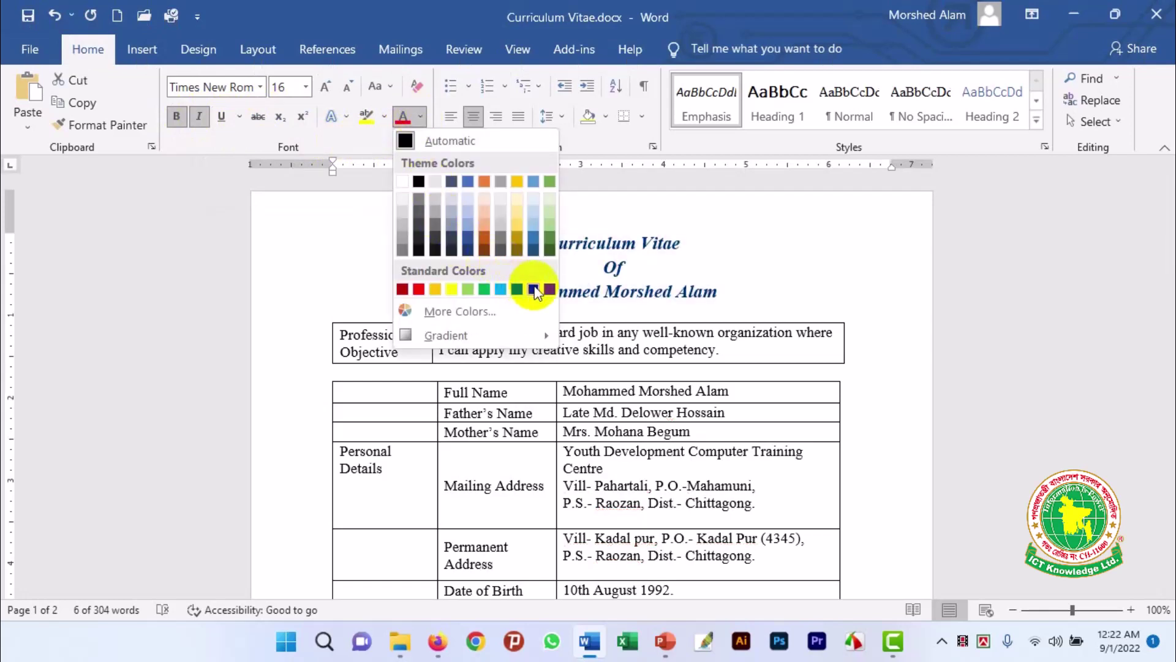
{"action": "left_click", "coordinate": [533, 289]}
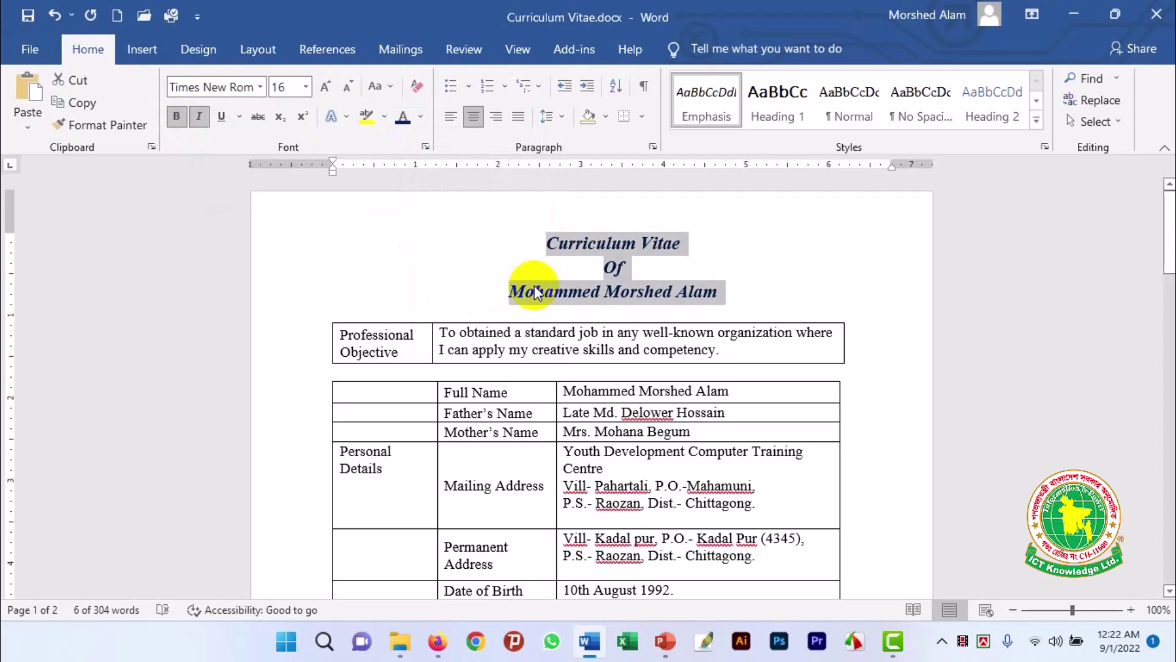
{"action": "left_click", "coordinate": [535, 293]}
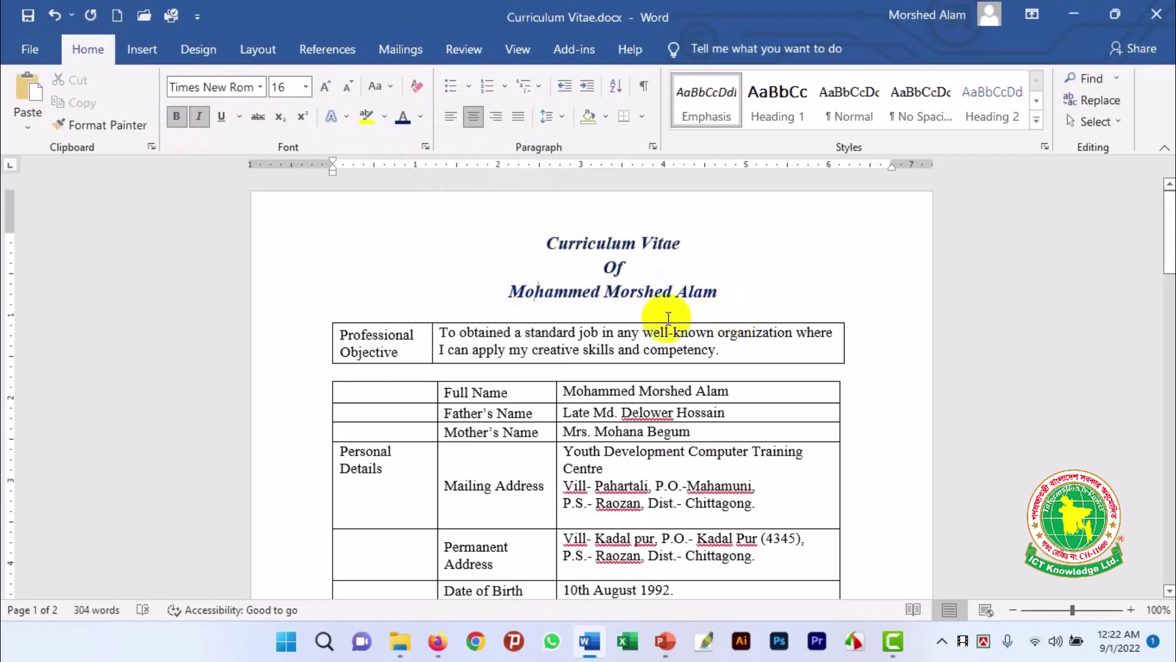
{"action": "mouse_move", "coordinate": [377, 344]}
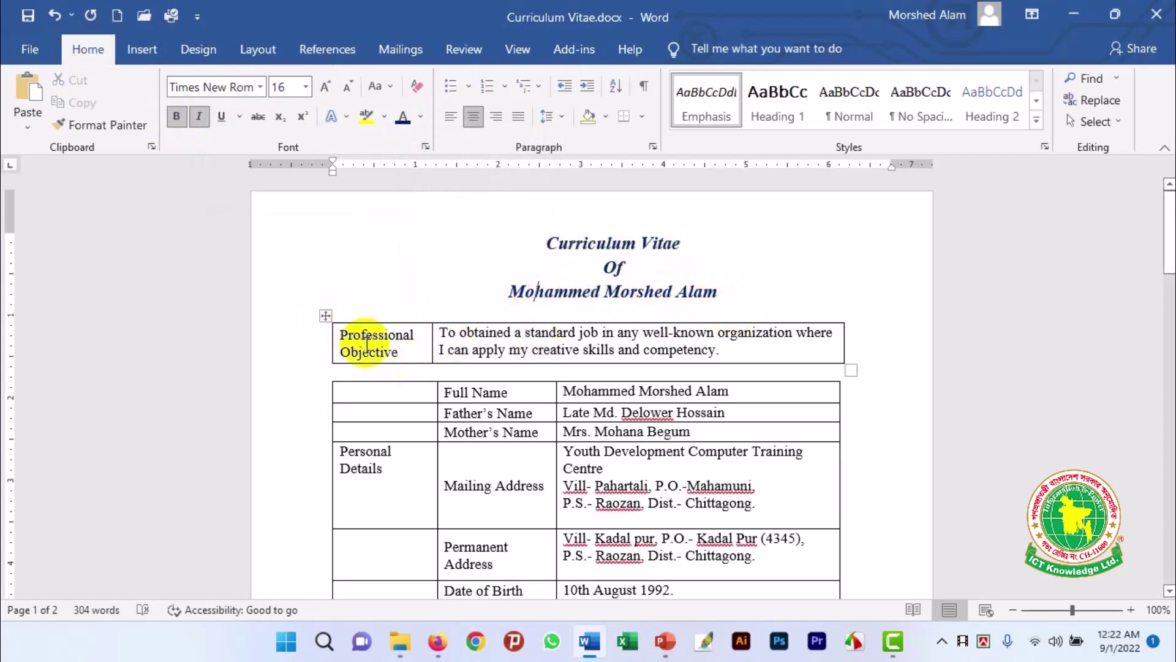
Select the whole Professional Objective table using its move handle
{"action": "left_click", "coordinate": [367, 344]}
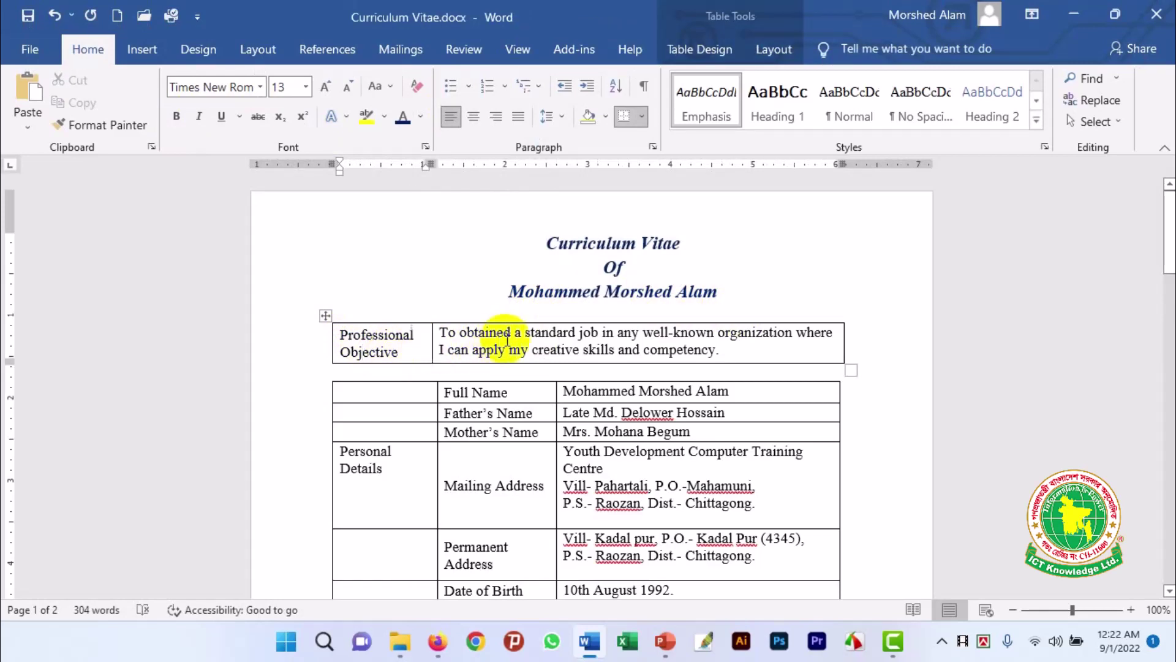
{"action": "left_click", "coordinate": [326, 316]}
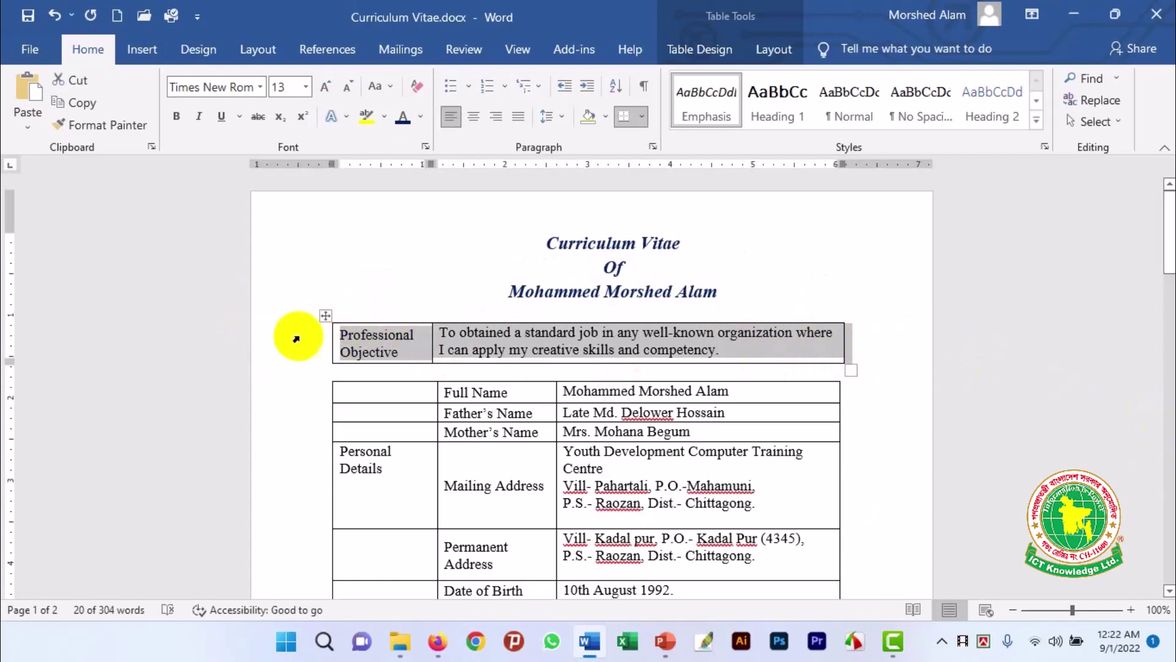
{"action": "left_click", "coordinate": [723, 338]}
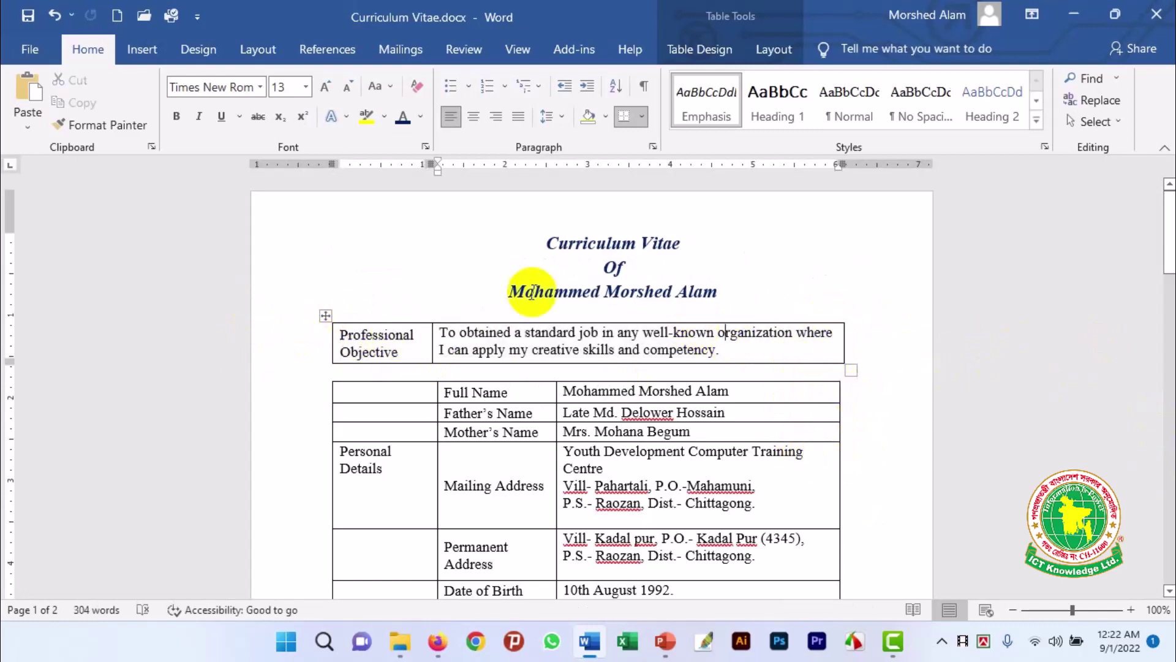
{"action": "left_click", "coordinate": [325, 316]}
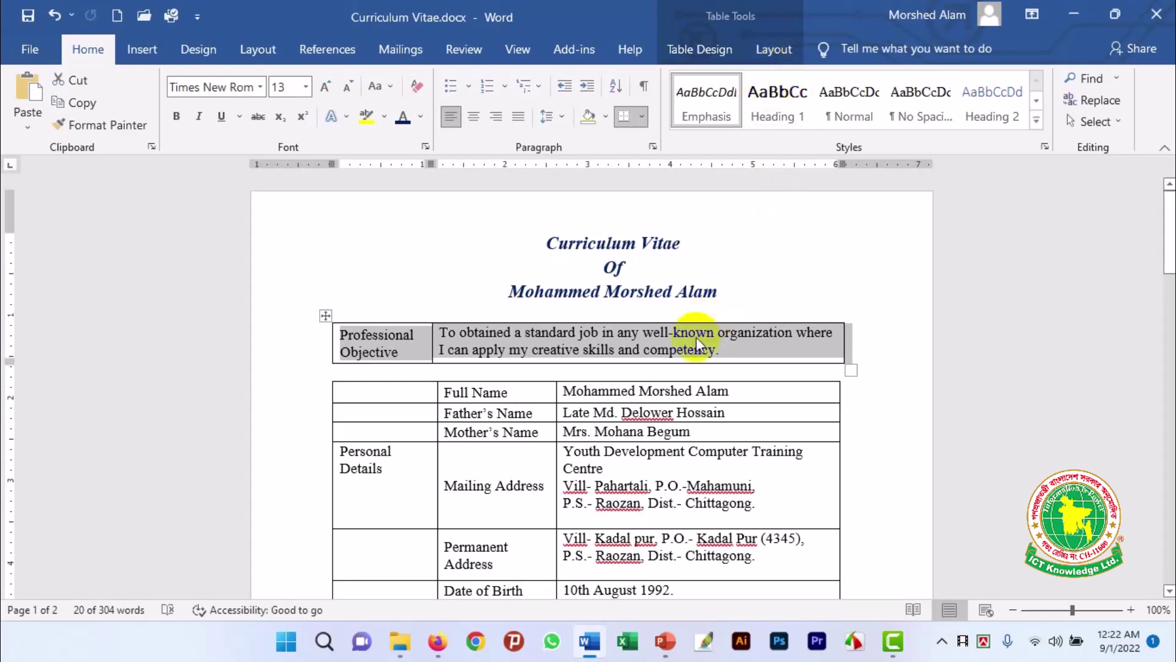
{"action": "left_click", "coordinate": [723, 293]}
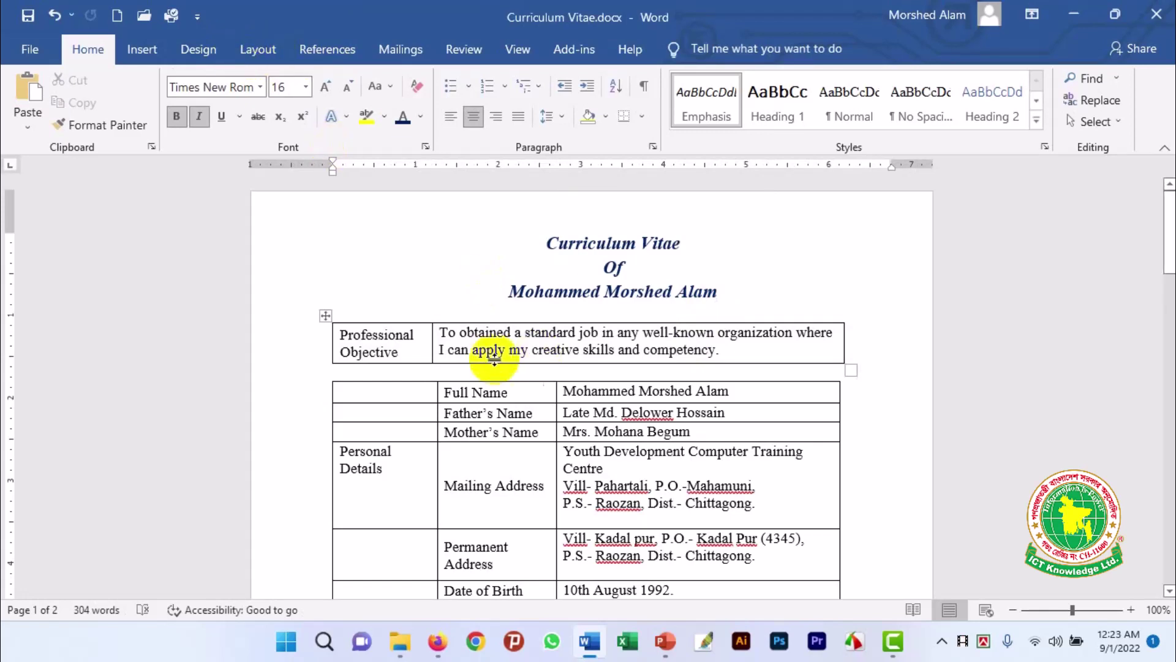
{"action": "left_click", "coordinate": [325, 316]}
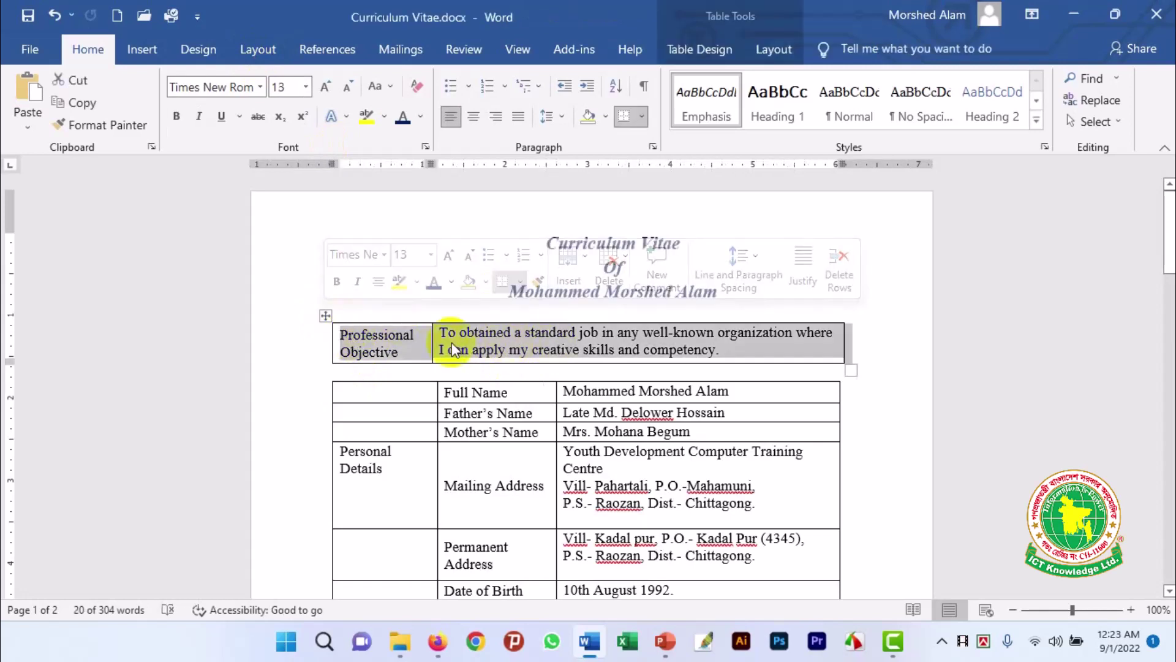
AutoFit the Professional Objective table to contents, then to the window width
{"action": "left_click", "coordinate": [774, 50]}
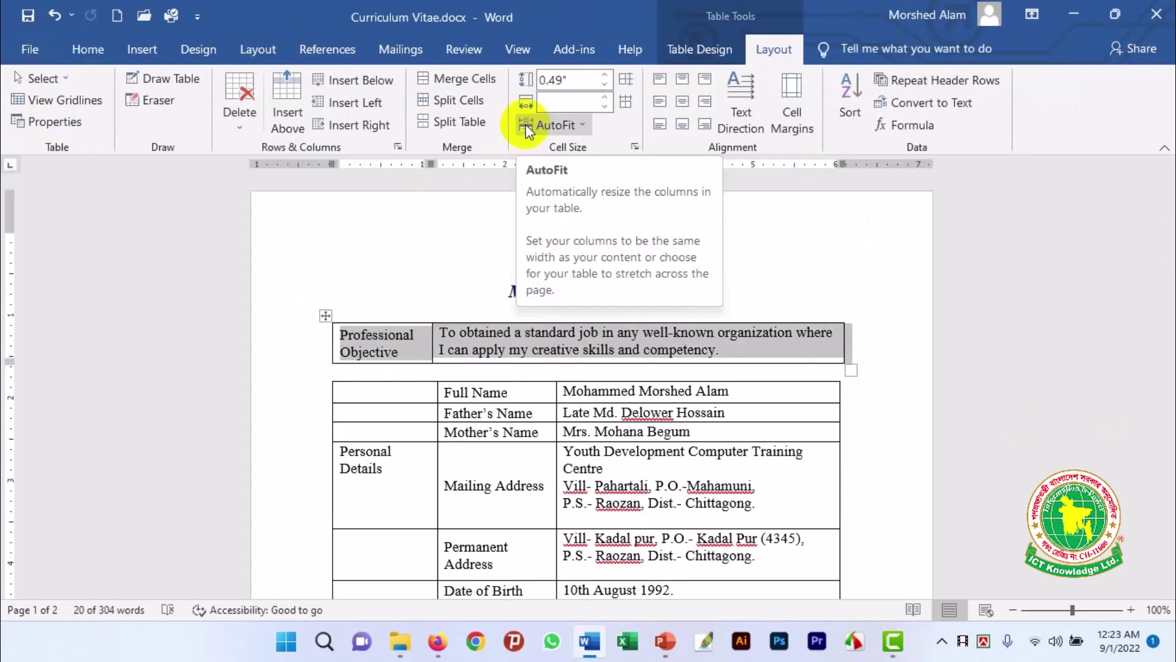
{"action": "left_click", "coordinate": [586, 124]}
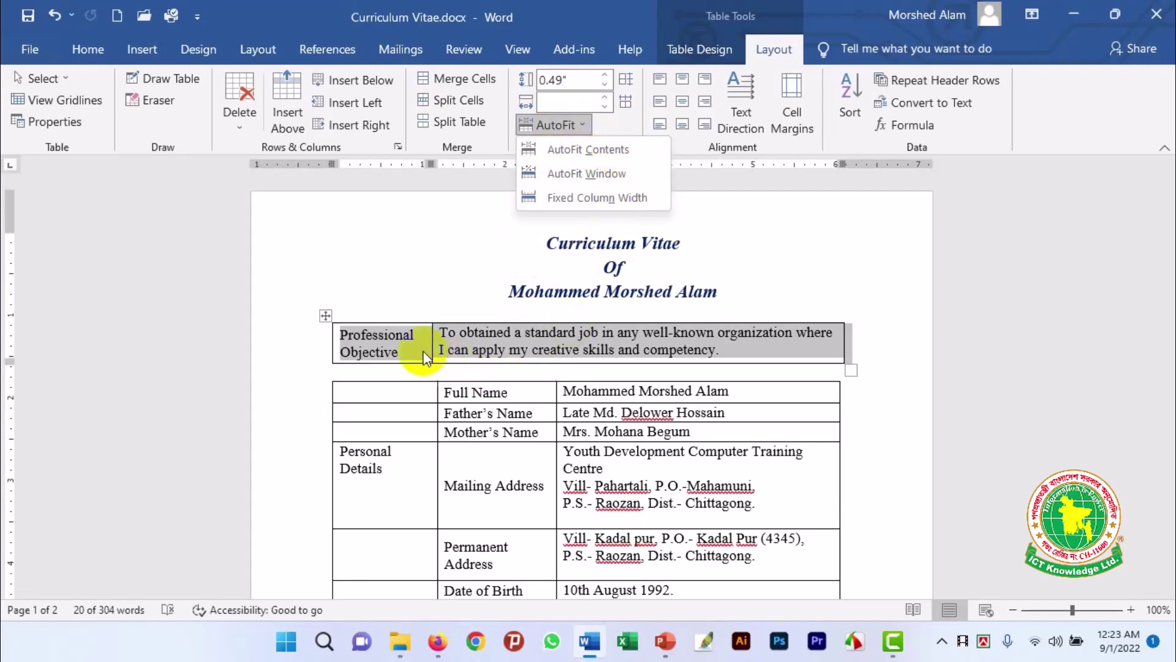
{"action": "left_click", "coordinate": [589, 149]}
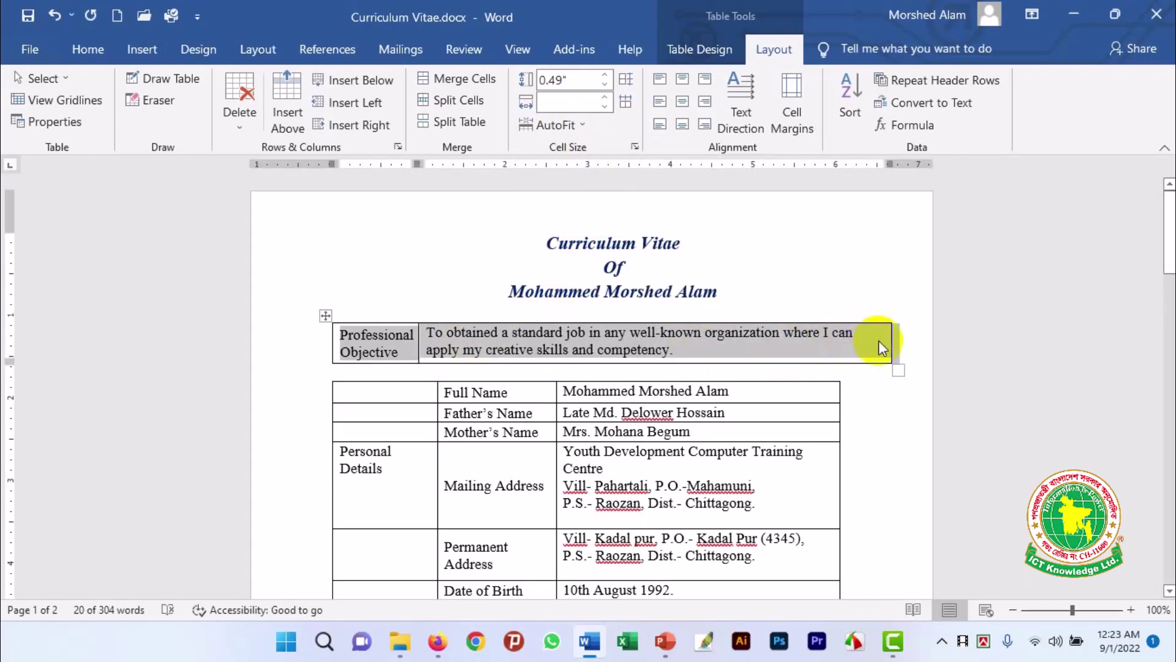
{"action": "left_click", "coordinate": [582, 130]}
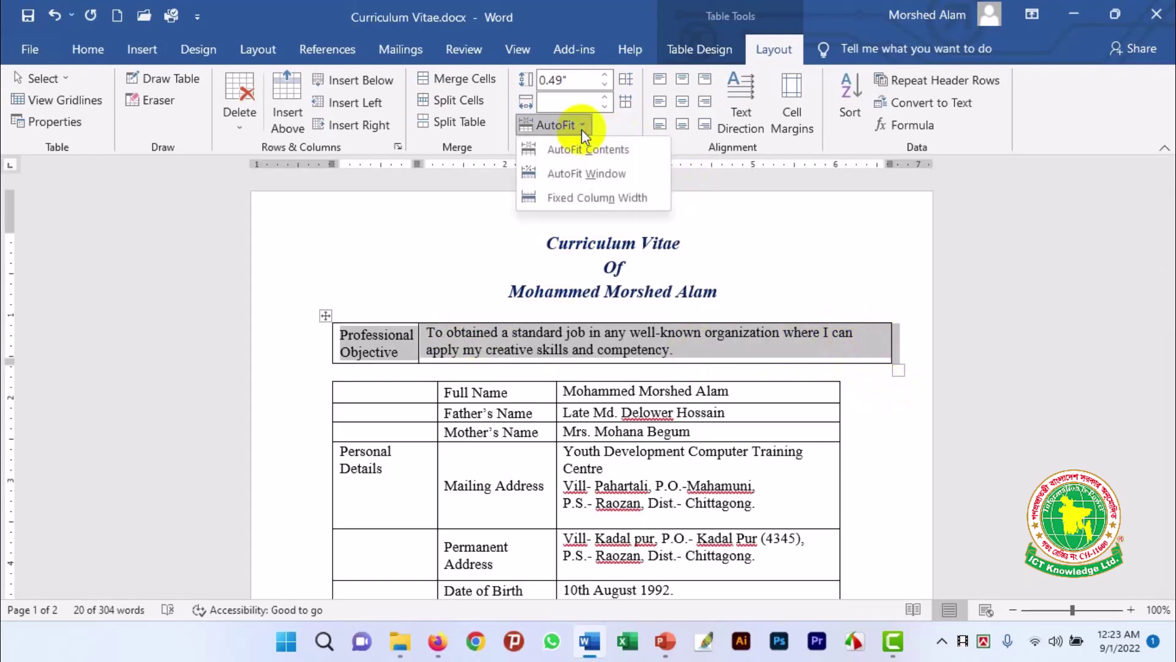
{"action": "left_click", "coordinate": [576, 175]}
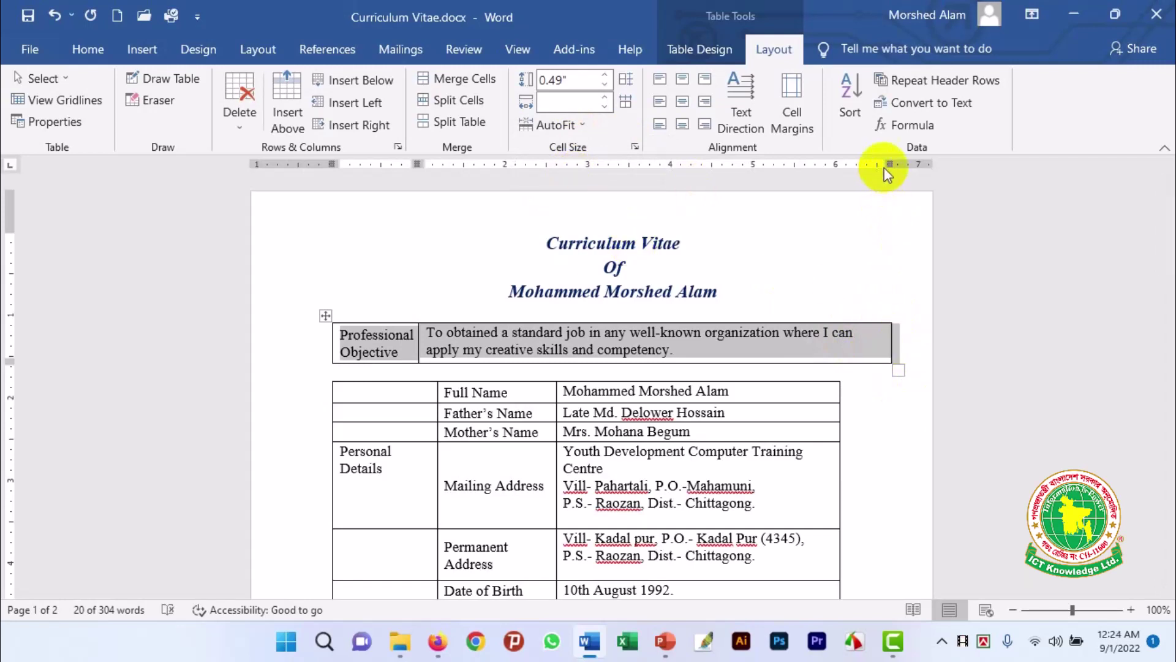
{"action": "left_click_drag", "start_coordinate": [887, 165], "coordinate": [887, 165]}
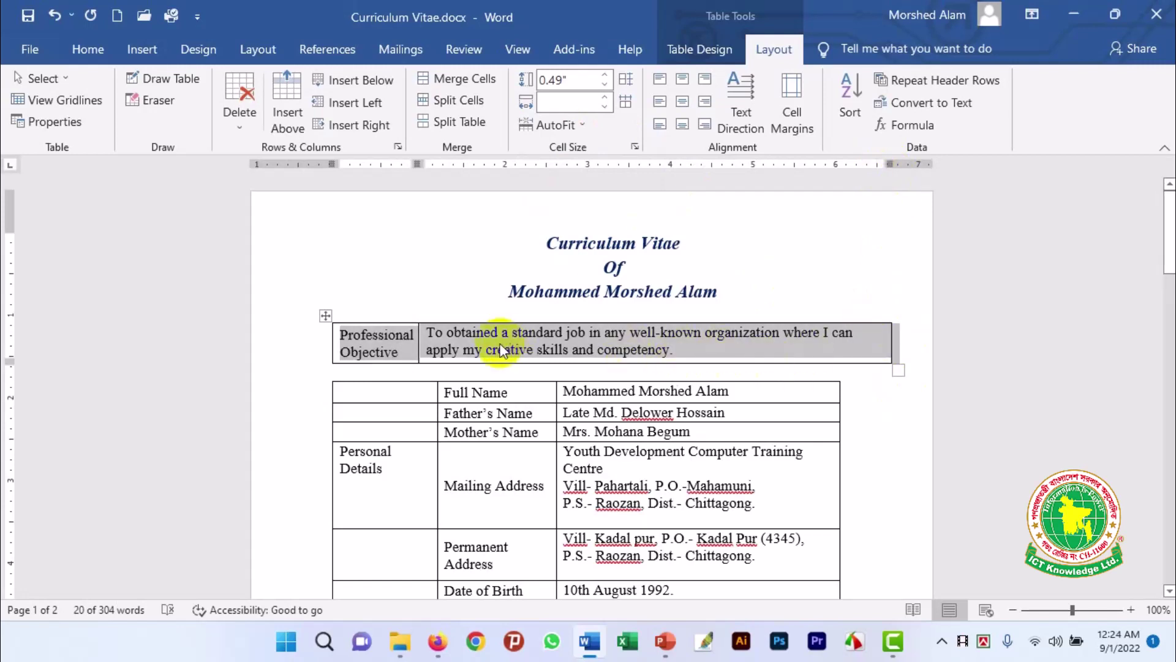
Widen the label column to 1.43" and make 'Professional Objective' bold, italic and centred
{"action": "left_click", "coordinate": [401, 349]}
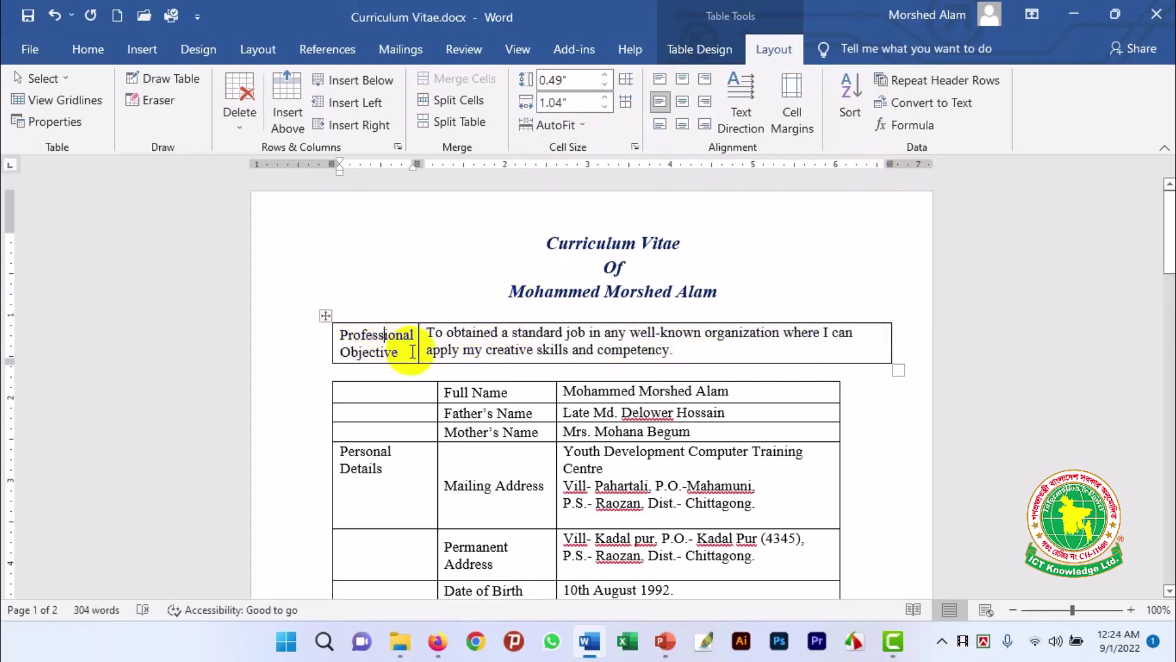
{"action": "left_click_drag", "start_coordinate": [404, 349], "coordinate": [341, 336]}
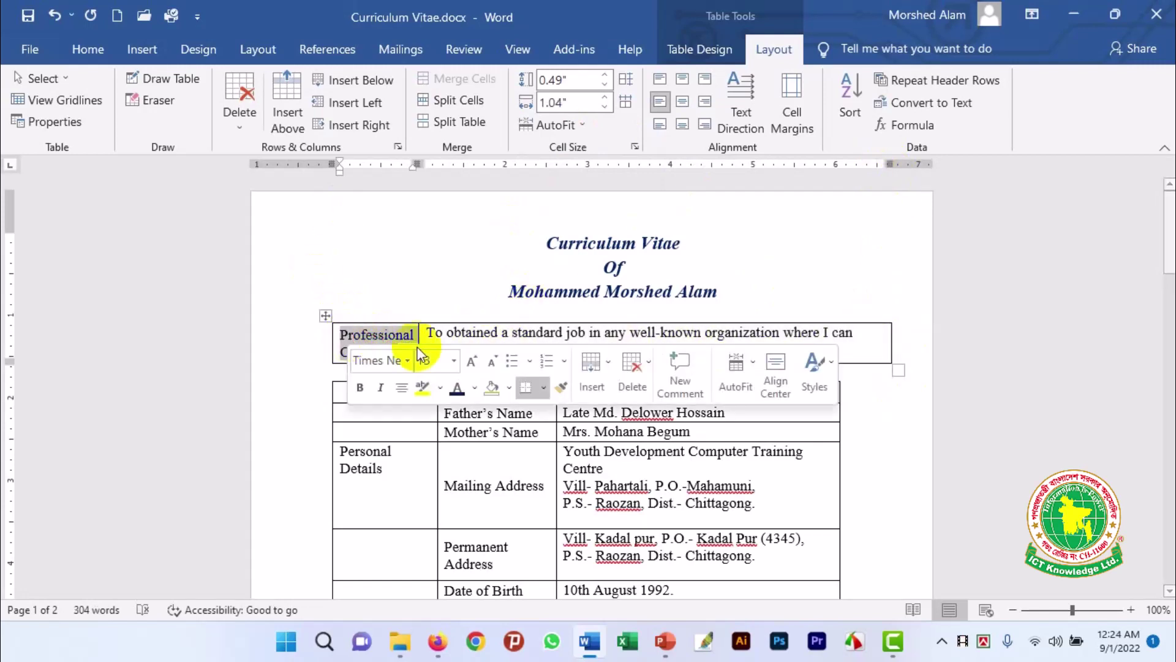
{"action": "left_click", "coordinate": [404, 335]}
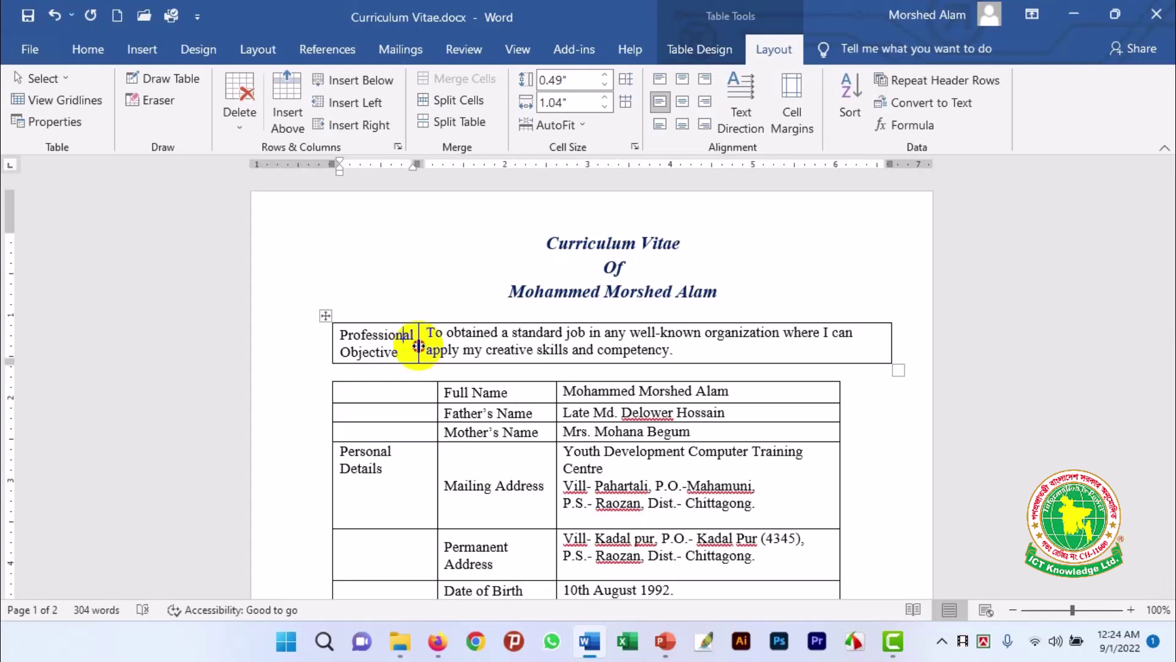
{"action": "mouse_move", "coordinate": [418, 346]}
{"action": "left_mouse_down"}
{"action": "mouse_move", "coordinate": [451, 341]}
{"action": "mouse_move", "coordinate": [338, 336]}
{"action": "left_mouse_up"}
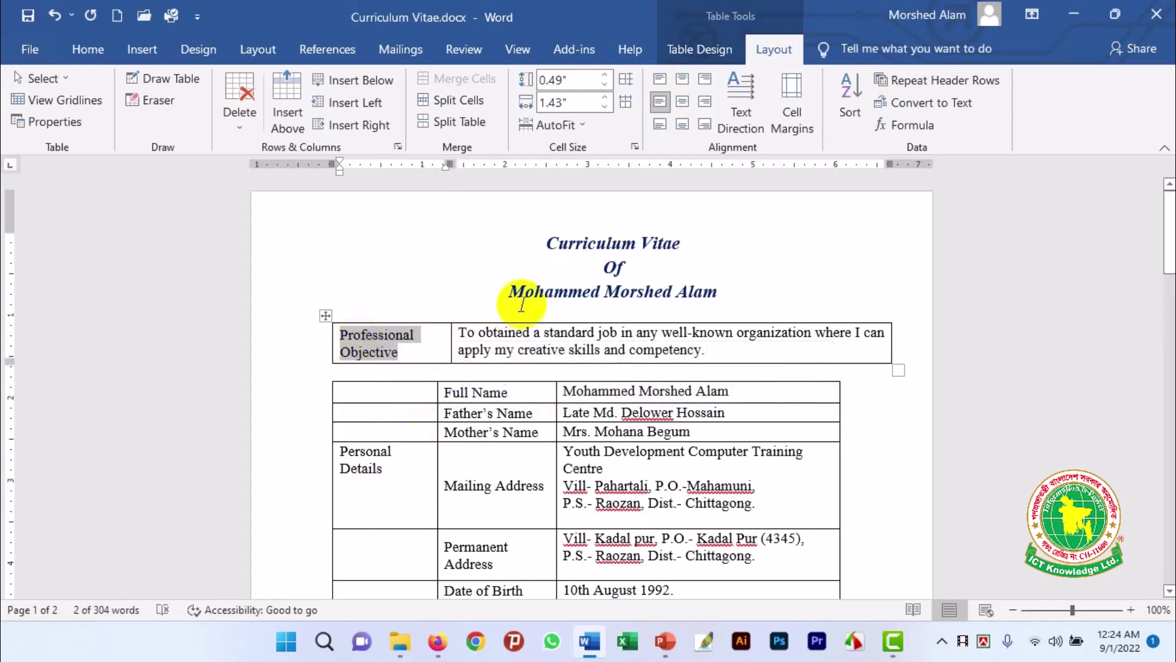
{"action": "key", "text": "ctrl+b"}
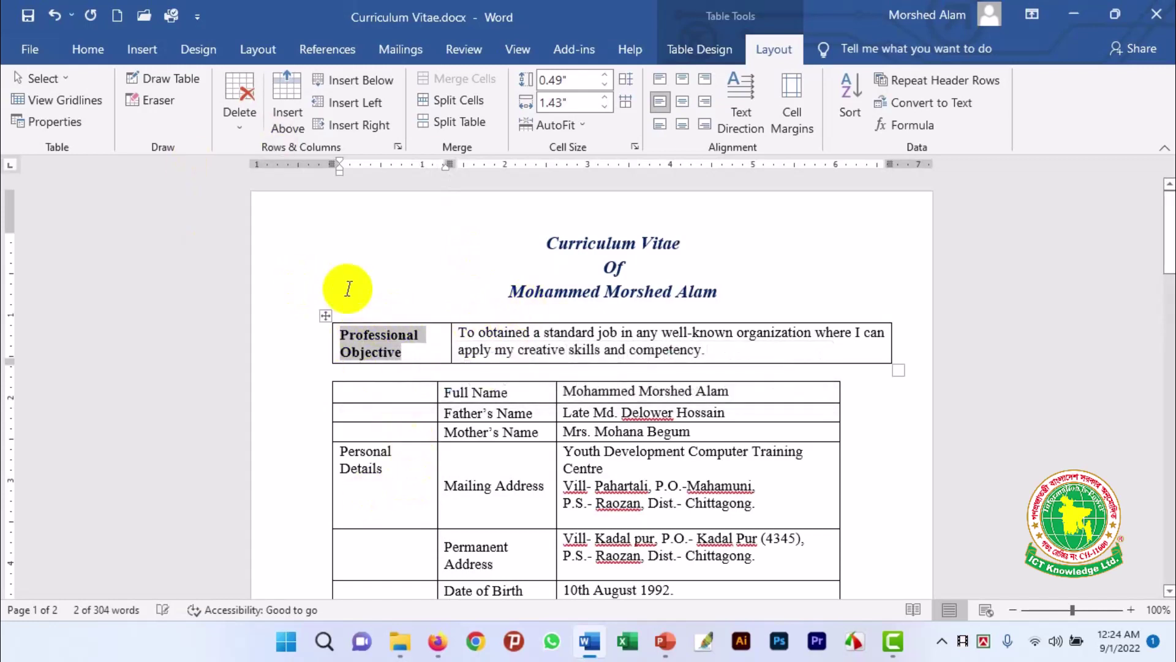
{"action": "key", "text": "ctrl+e"}
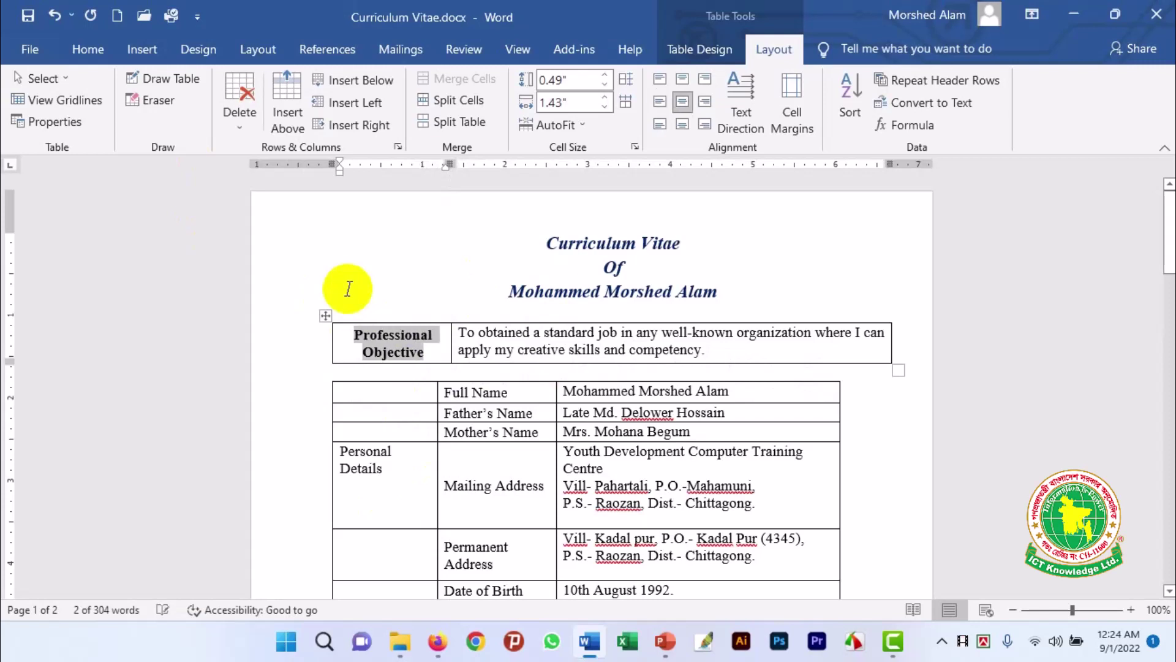
{"action": "key", "text": "ctrl+i"}
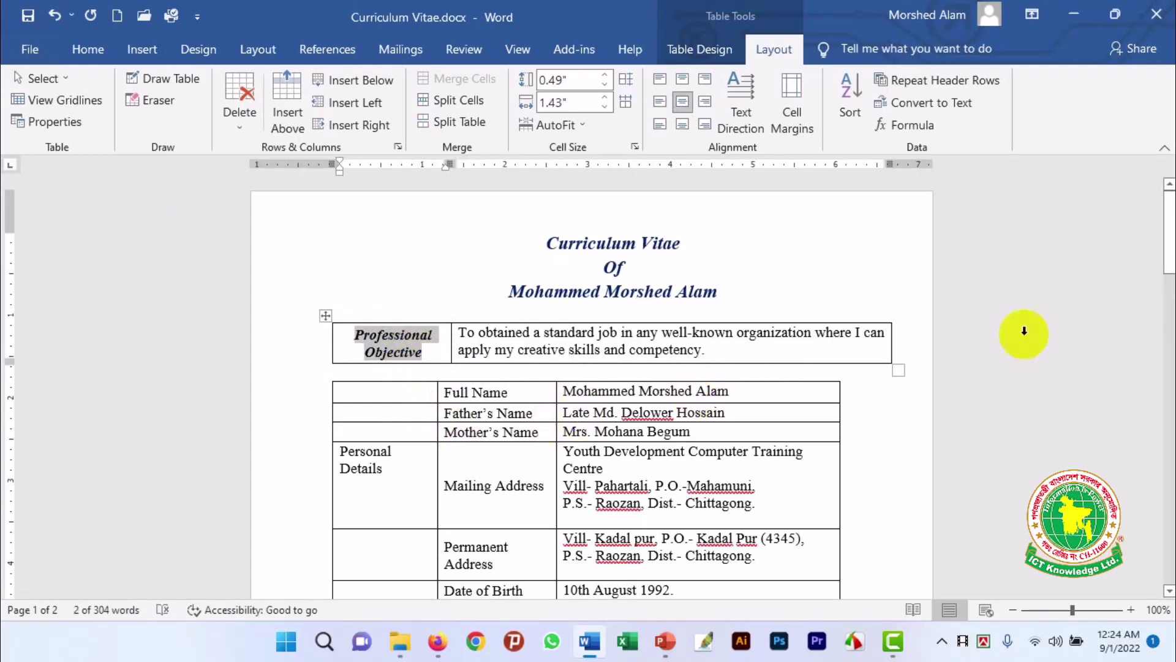
Apply AutoFit Window to the whole personal-details table
{"action": "left_click_drag", "start_coordinate": [1167, 232], "coordinate": [1167, 258]}
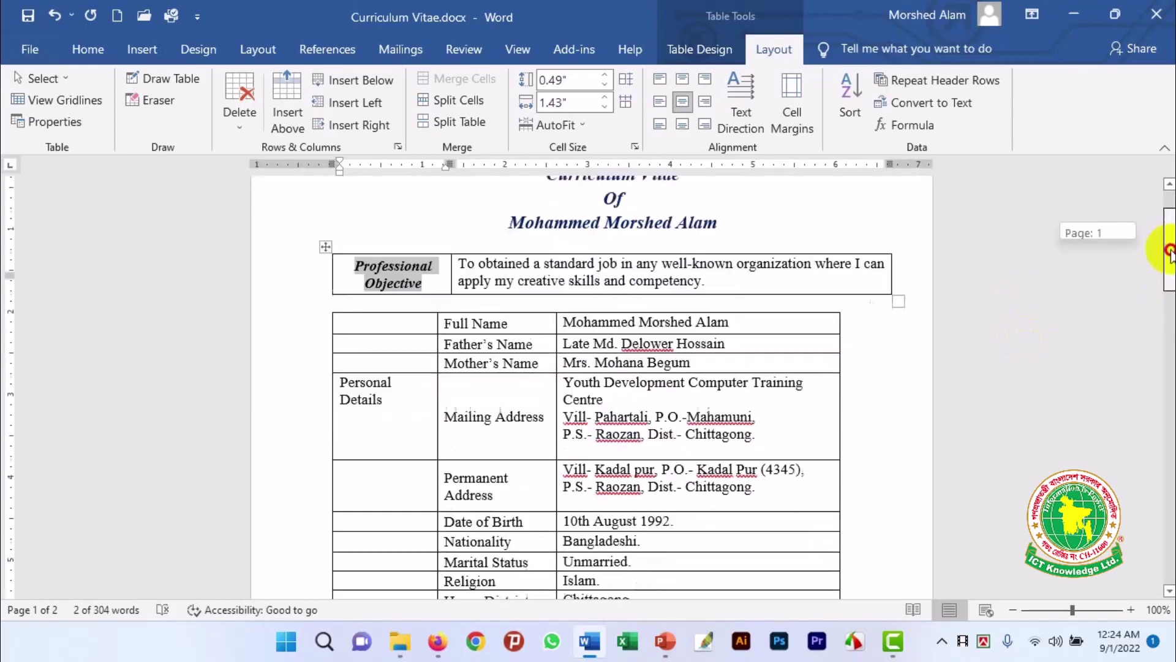
{"action": "left_click", "coordinate": [325, 253]}
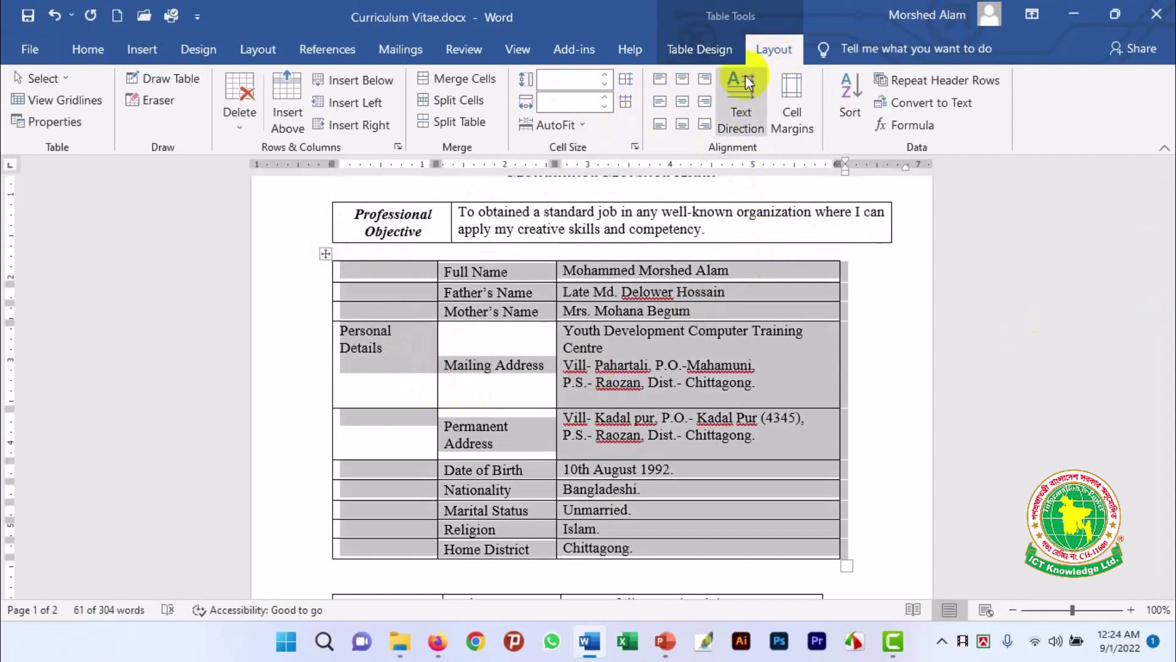
{"action": "left_click", "coordinate": [587, 125]}
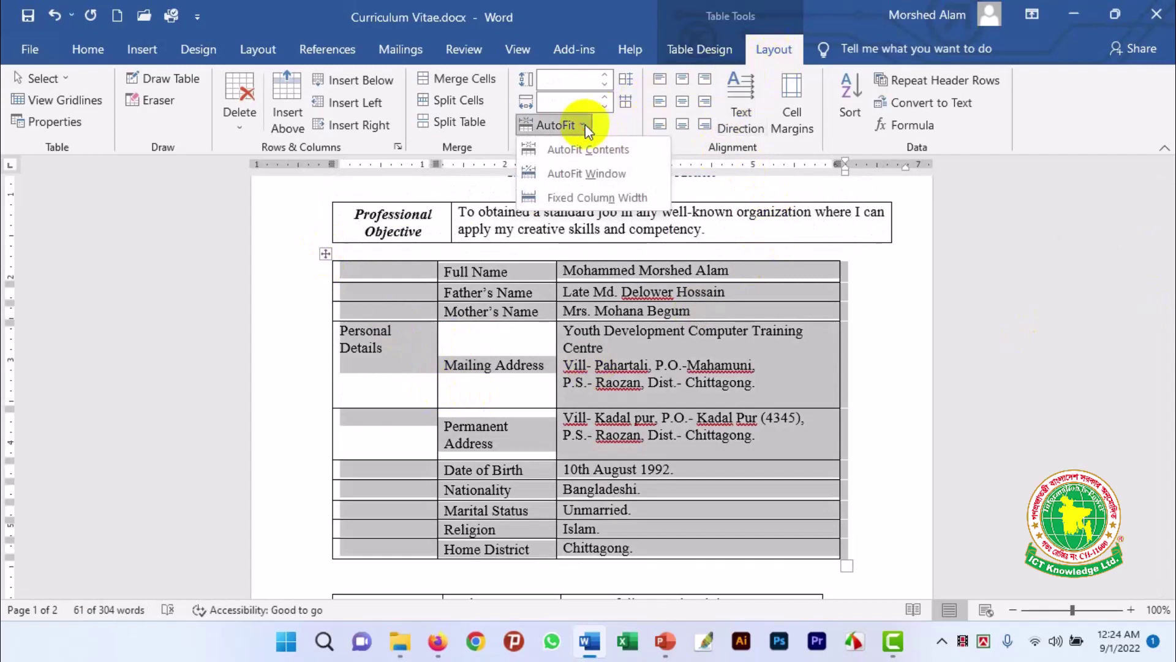
{"action": "left_click", "coordinate": [573, 173]}
{"action": "left_click", "coordinate": [501, 294]}
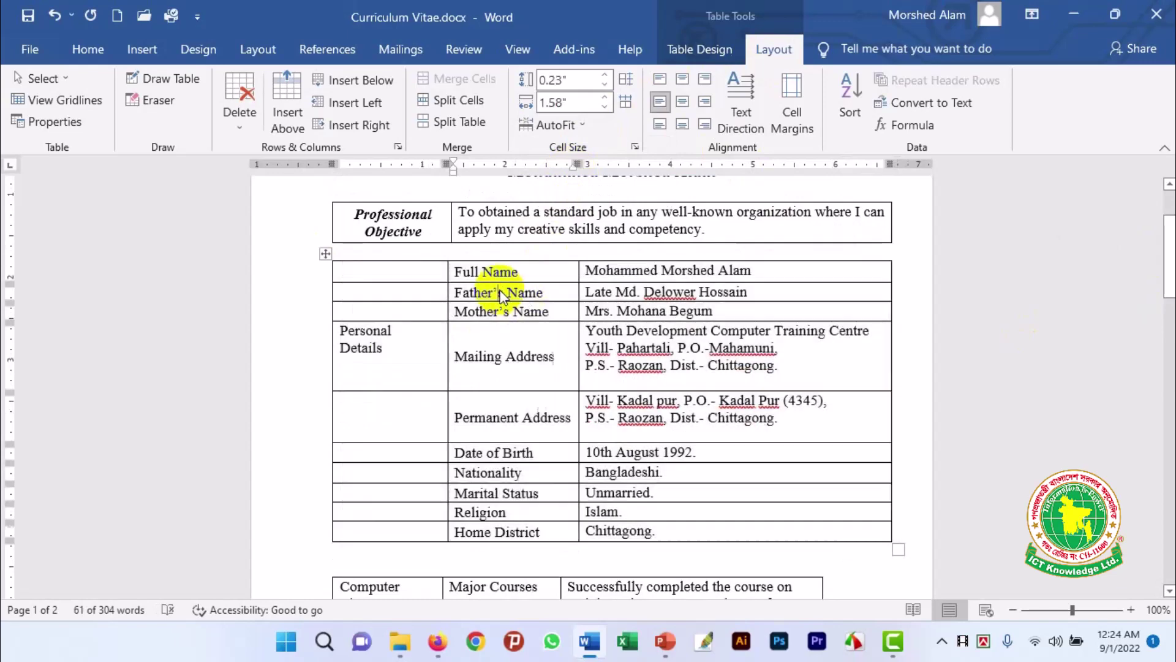
Select the first column's cells from Full Name down to Home District
{"action": "left_click", "coordinate": [375, 274]}
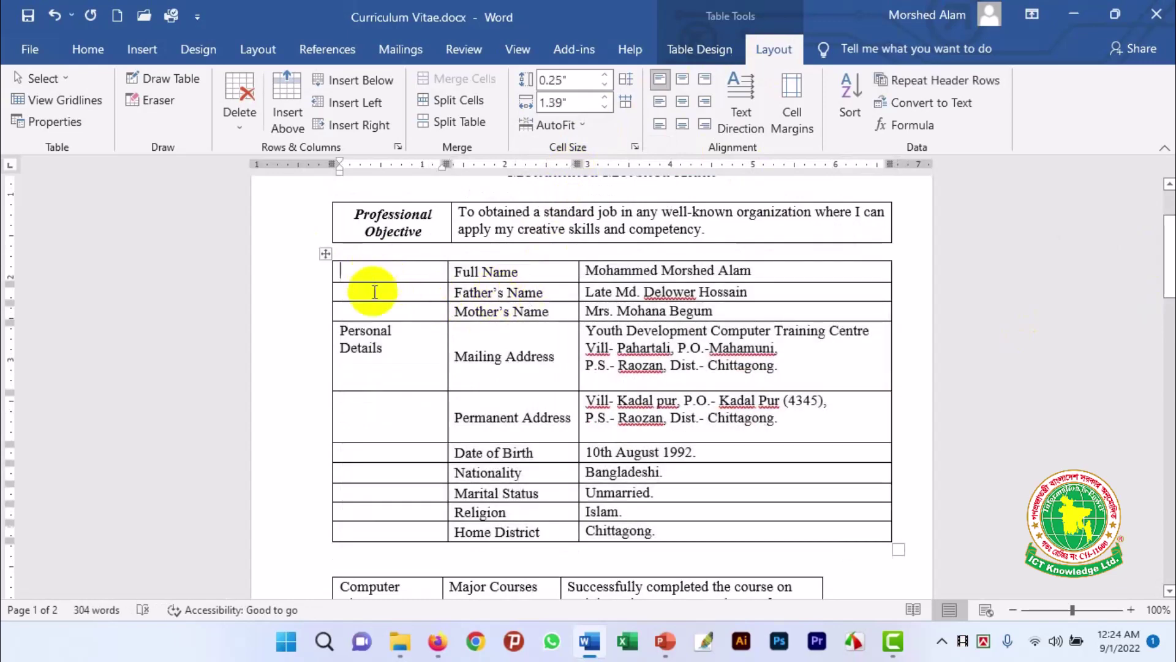
{"action": "left_click", "coordinate": [388, 354]}
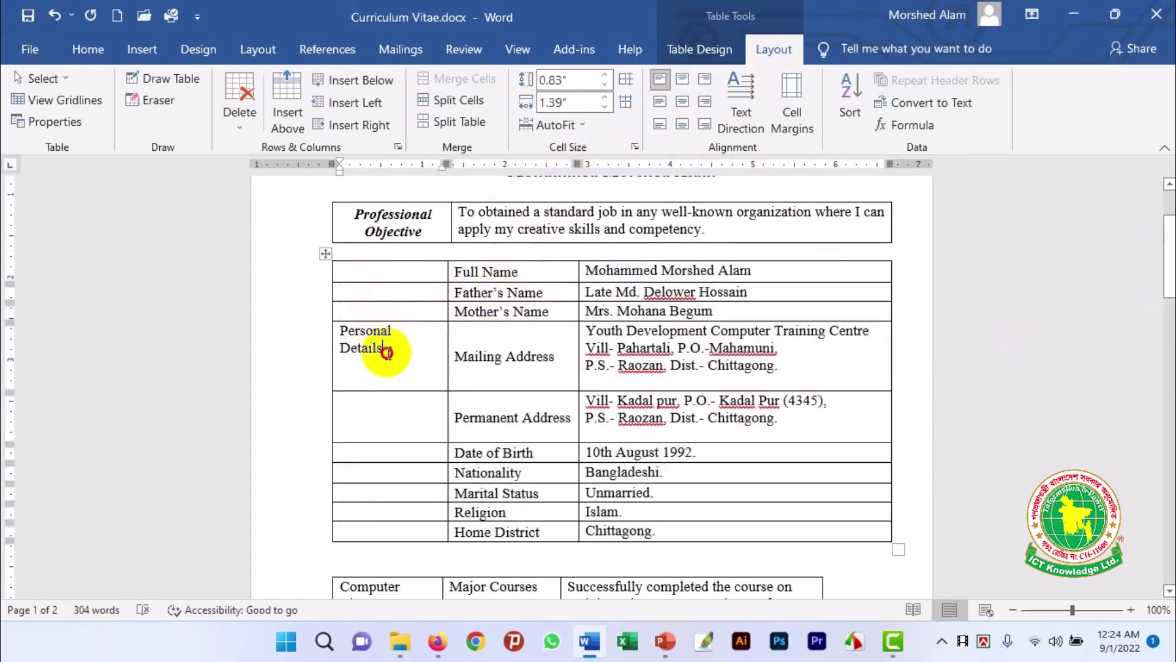
{"action": "double_click", "coordinate": [386, 352]}
{"action": "left_click_drag", "start_coordinate": [362, 276], "coordinate": [375, 532]}
{"action": "left_click", "coordinate": [480, 305]}
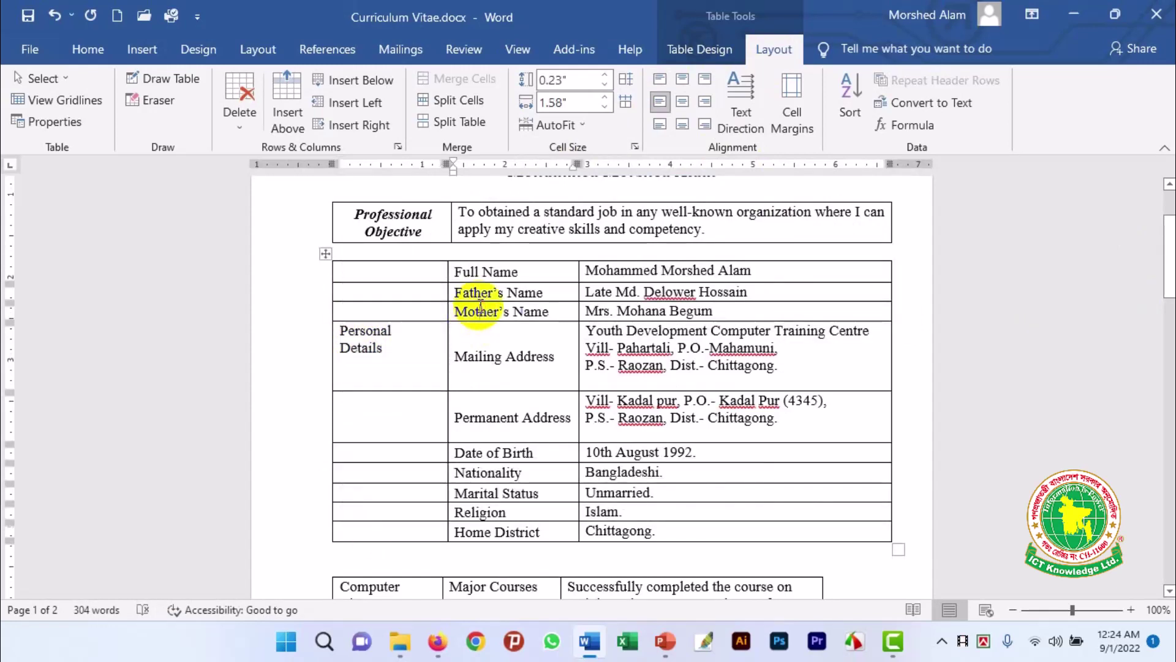
{"action": "left_click", "coordinate": [367, 270]}
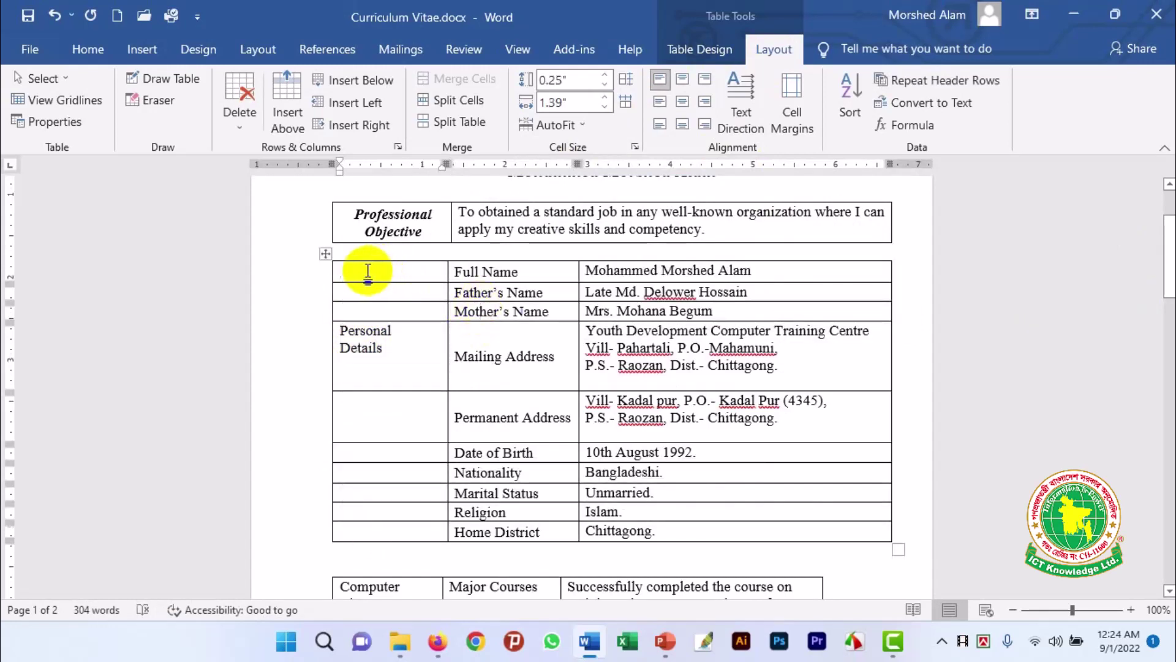
{"action": "mouse_move", "coordinate": [368, 270]}
{"action": "left_mouse_down"}
{"action": "mouse_move", "coordinate": [381, 296]}
{"action": "mouse_move", "coordinate": [386, 532]}
{"action": "left_mouse_up"}
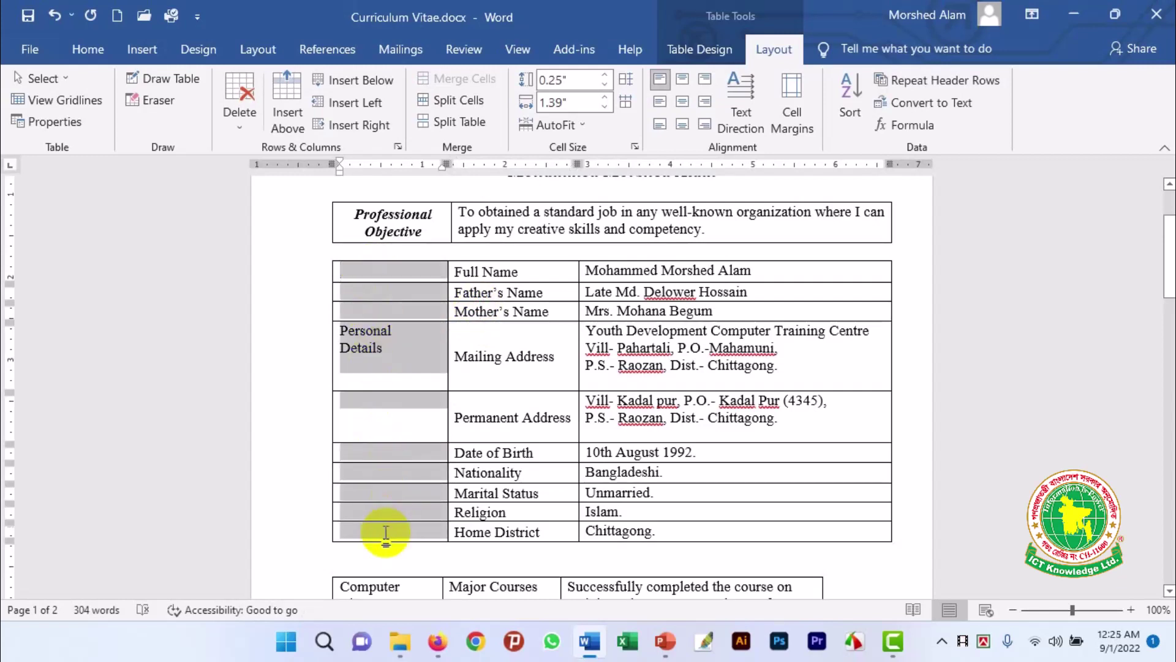
Merge the personal-details table's first-column cells into a single cell
{"action": "left_click", "coordinate": [392, 273]}
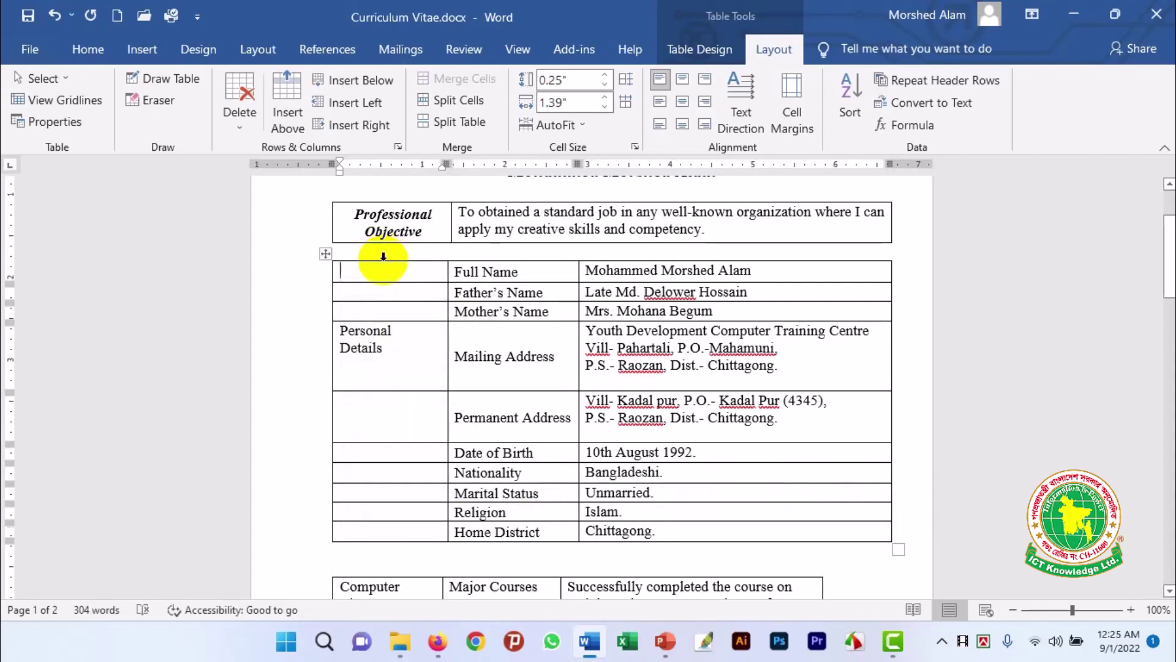
{"action": "left_click", "coordinate": [383, 256]}
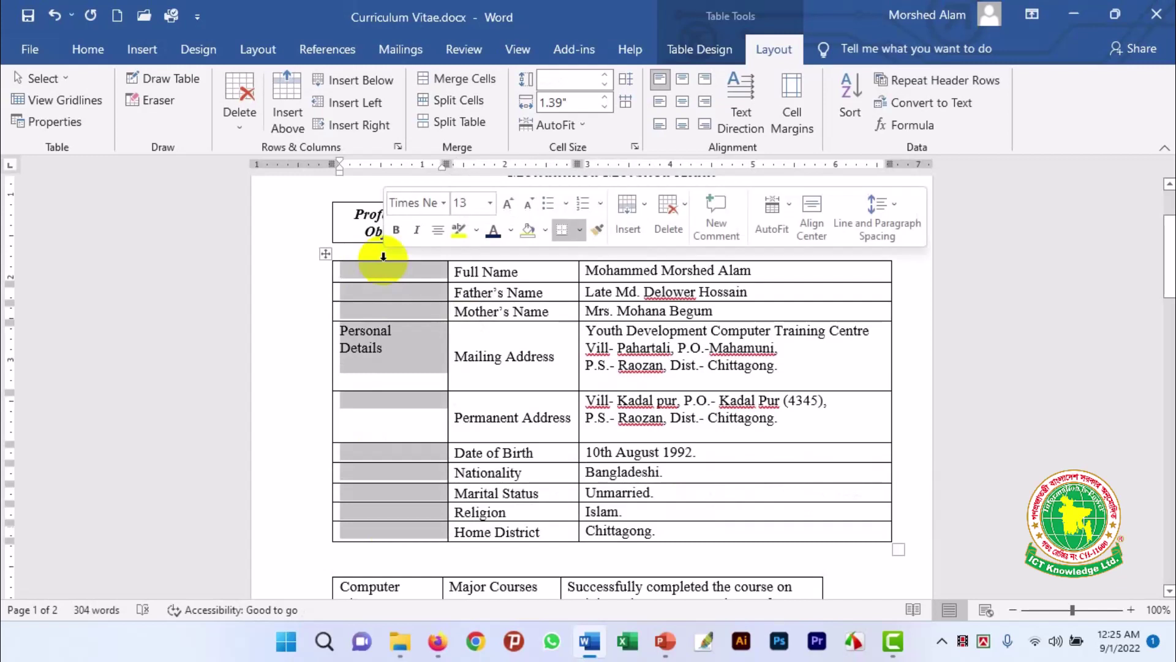
{"action": "right_click", "coordinate": [393, 294]}
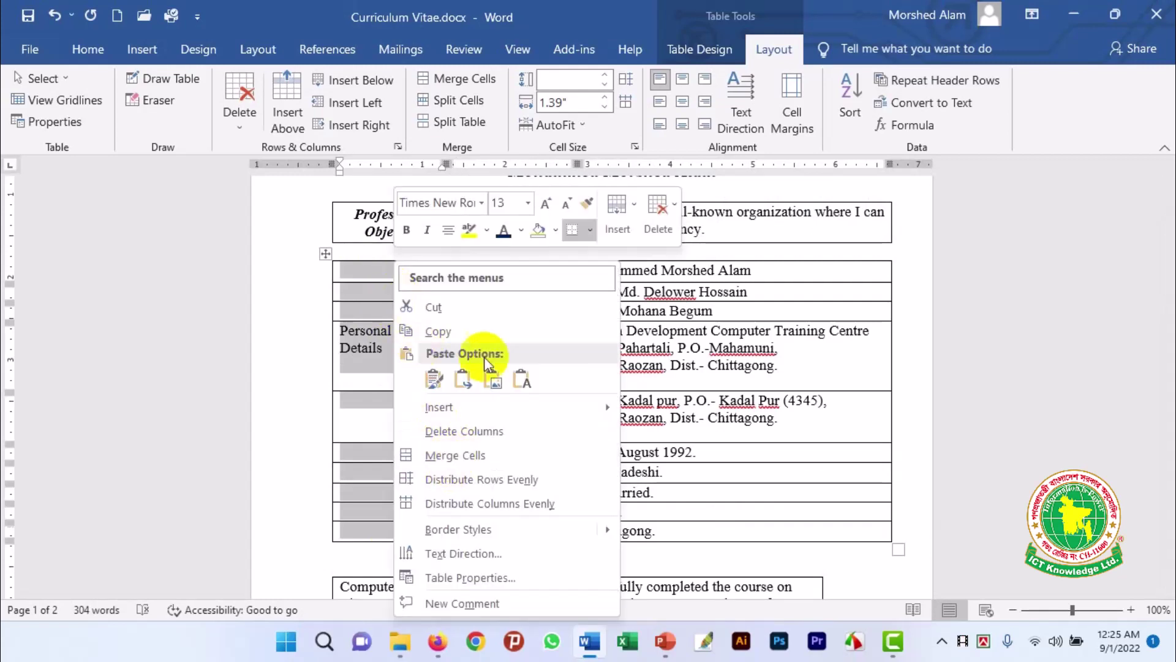
{"action": "left_click", "coordinate": [773, 49]}
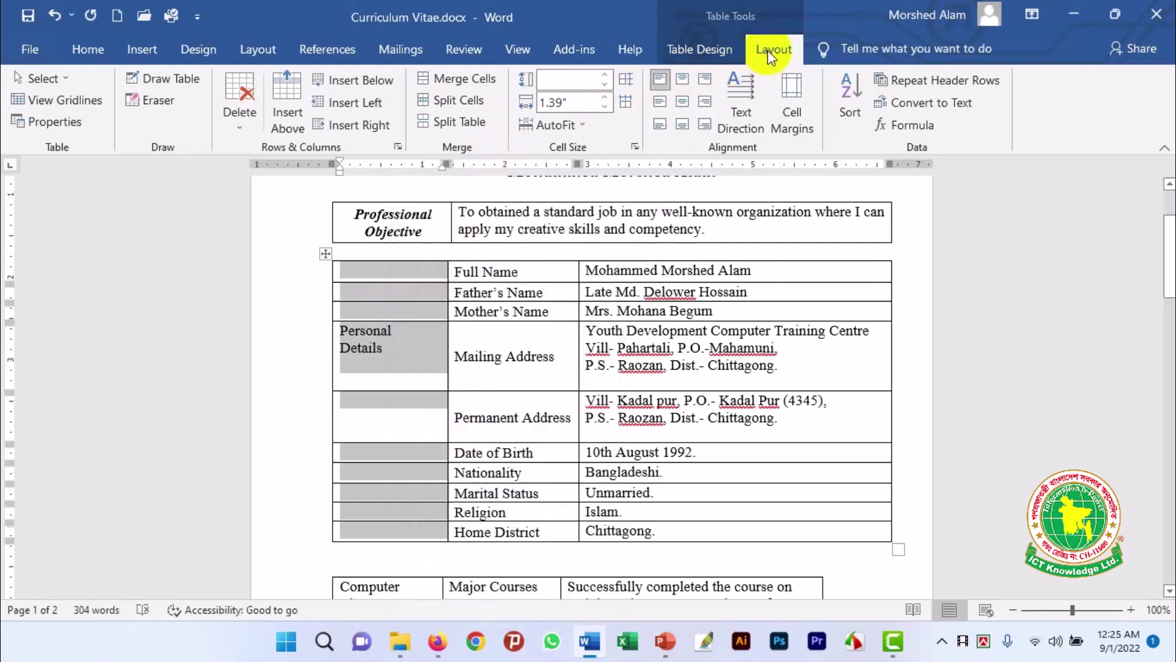
{"action": "left_click", "coordinate": [462, 80]}
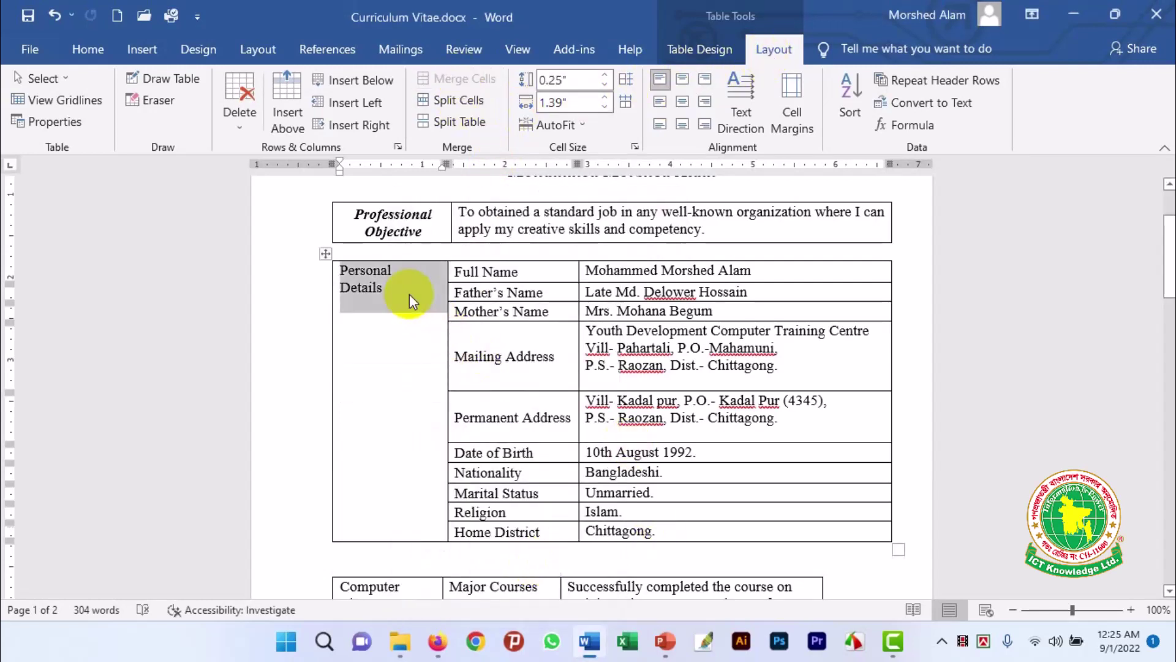
Centre the Personal Details label and make it bold italic
{"action": "left_click", "coordinate": [681, 99]}
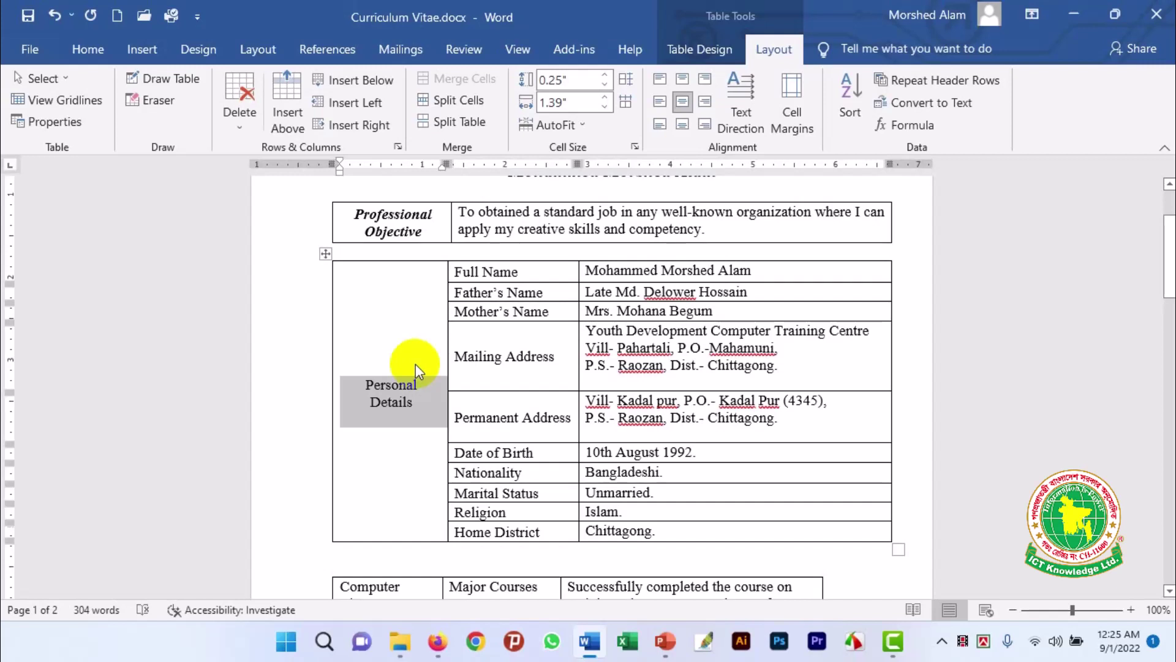
{"action": "key", "text": "ctrl+b"}
{"action": "key", "text": "ctrl+i"}
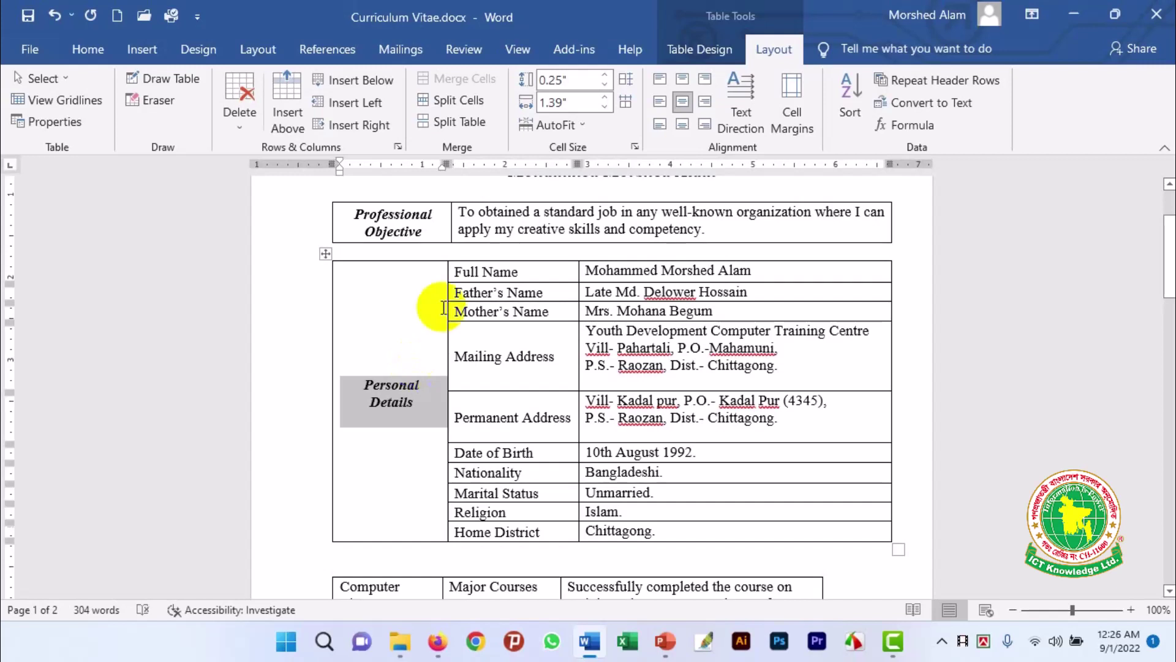
Colour the Personal Details and Professional Objective labels dark red
{"action": "left_click", "coordinate": [90, 49]}
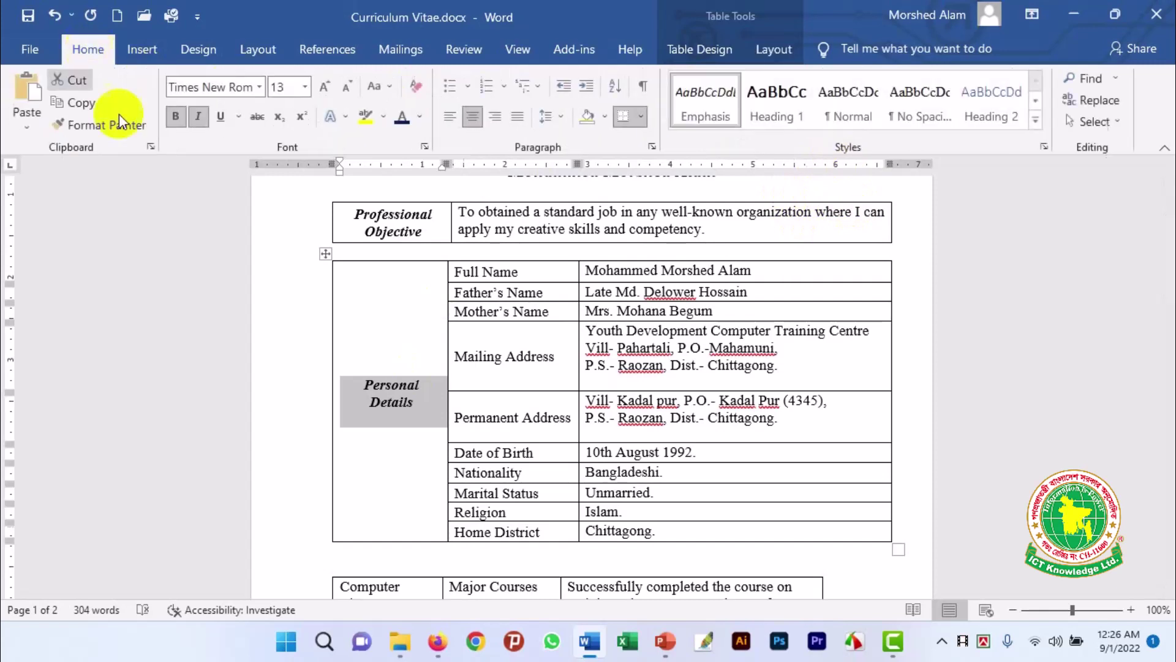
{"action": "left_click", "coordinate": [420, 116]}
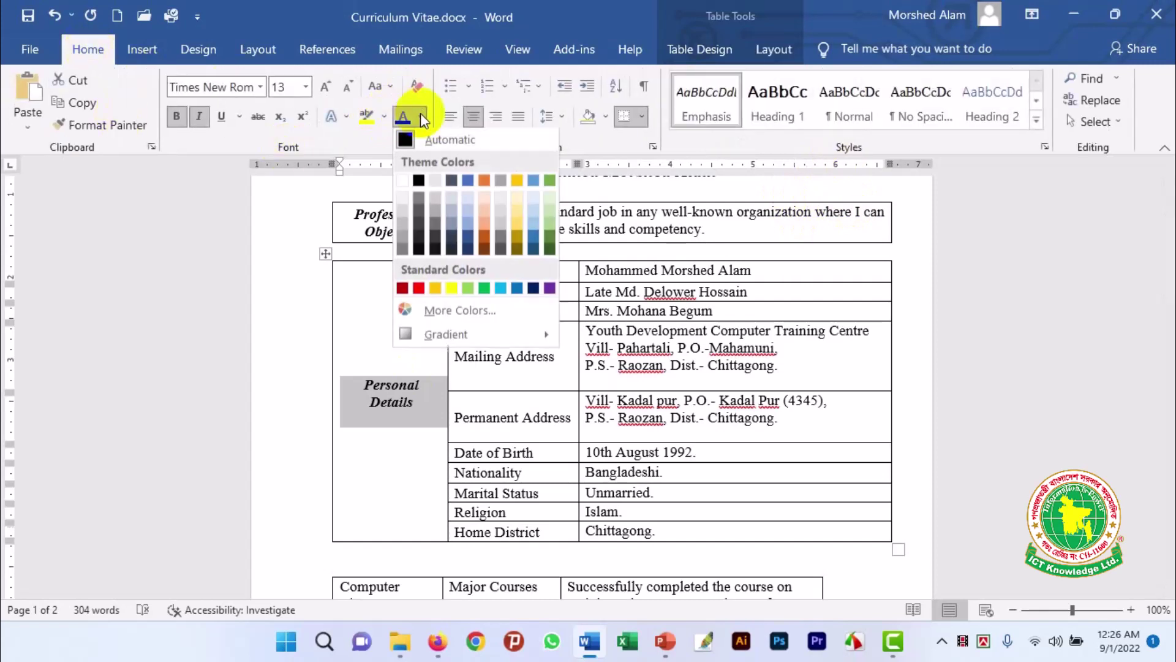
{"action": "left_click", "coordinate": [402, 288]}
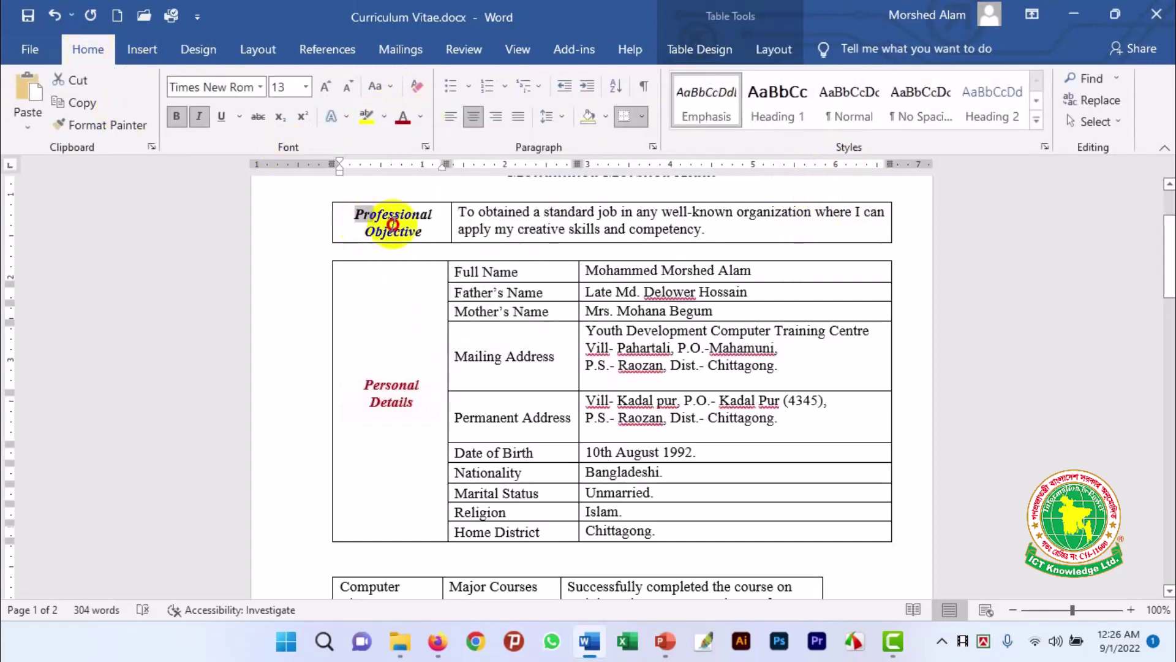
{"action": "left_click_drag", "start_coordinate": [356, 215], "coordinate": [429, 236]}
{"action": "left_click", "coordinate": [403, 120]}
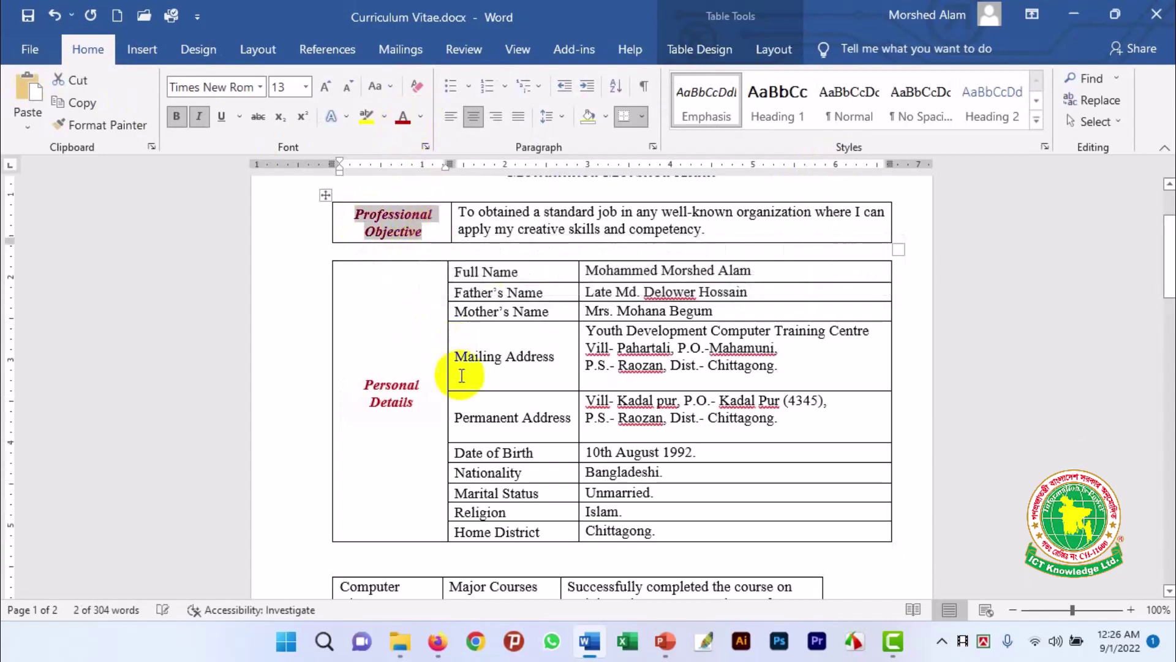
{"action": "left_click", "coordinate": [526, 359]}
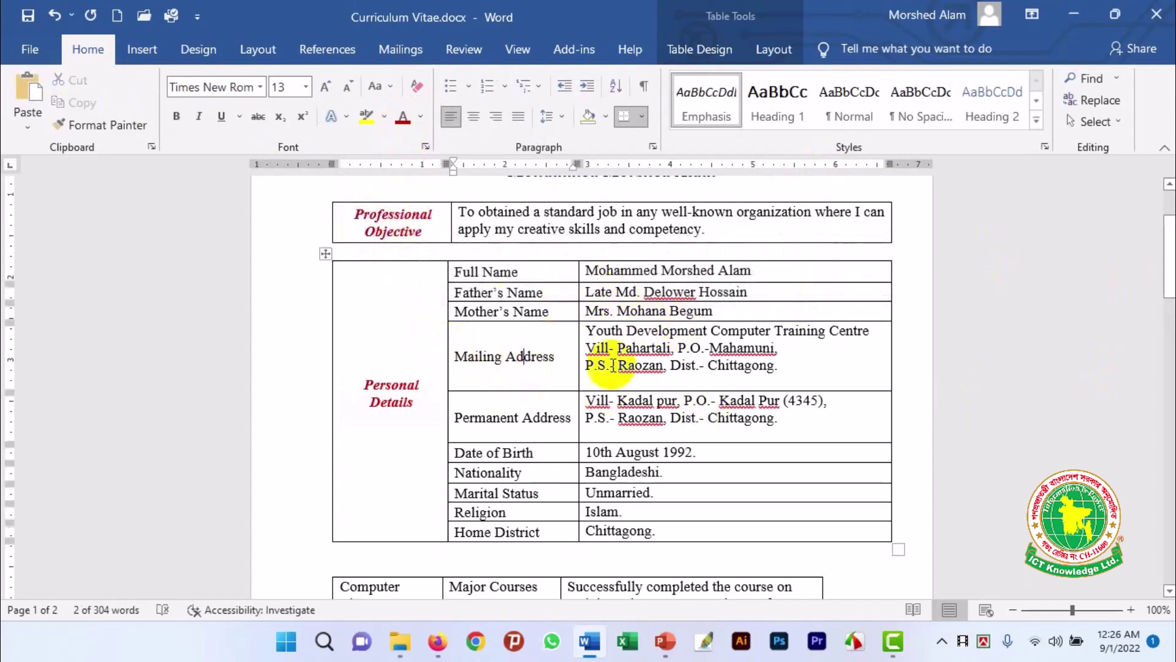
Delete the blank line after the mailing address and widen the field-name column slightly
{"action": "left_click", "coordinate": [619, 375]}
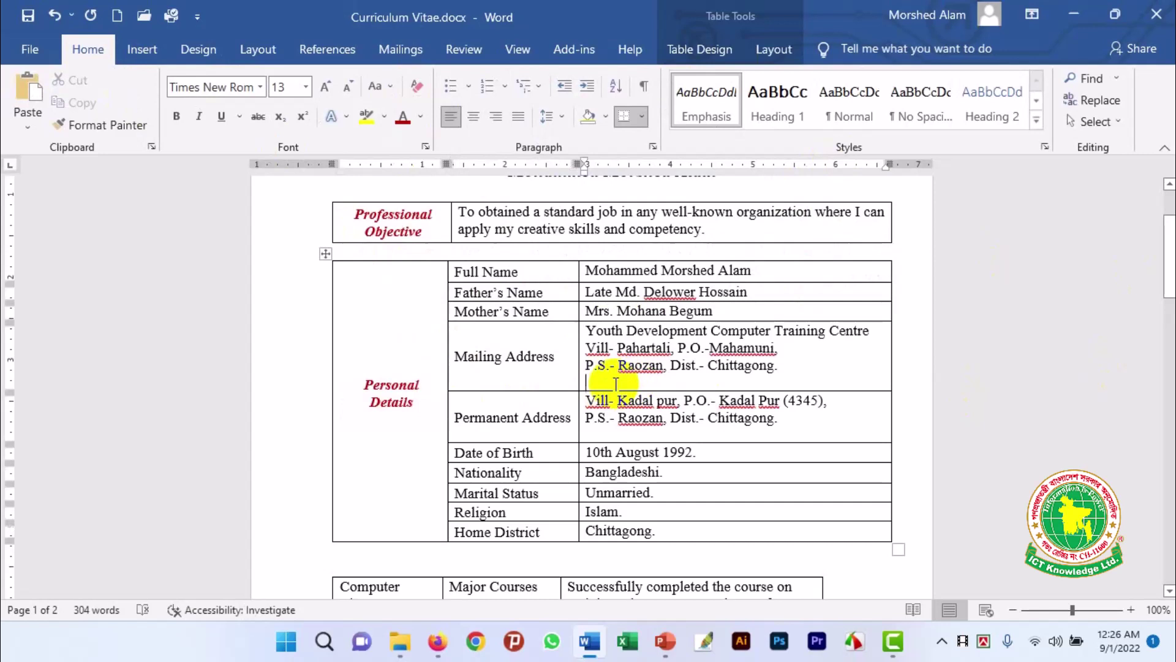
{"action": "key", "text": "BackSpace"}
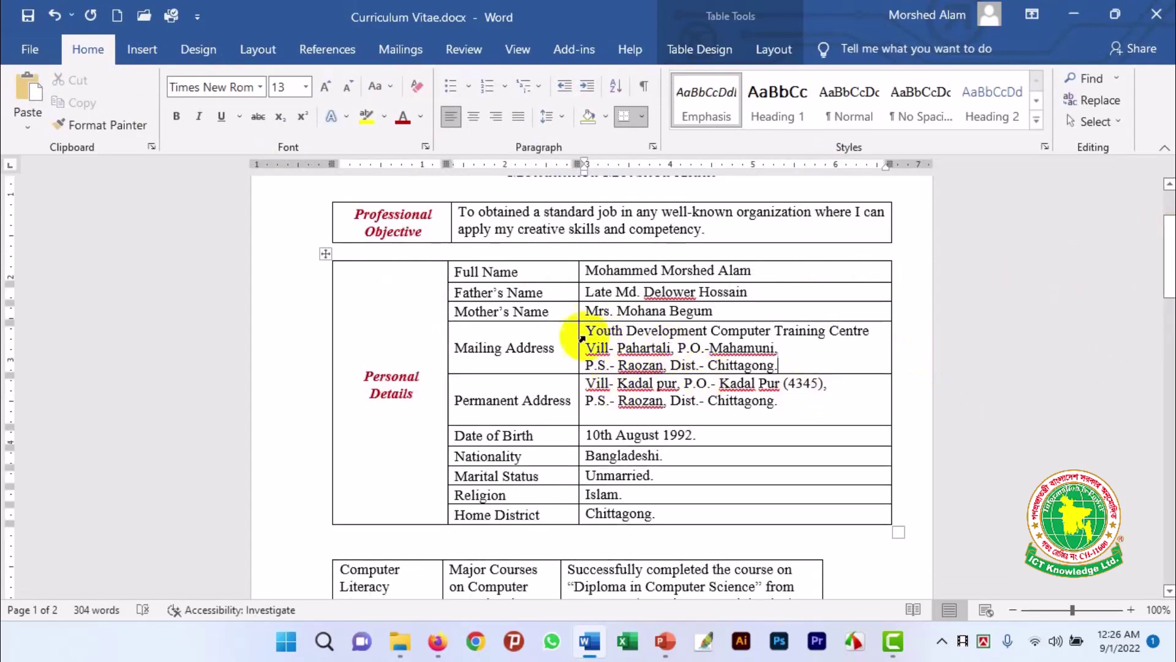
{"action": "left_click_drag", "start_coordinate": [577, 339], "coordinate": [586, 339]}
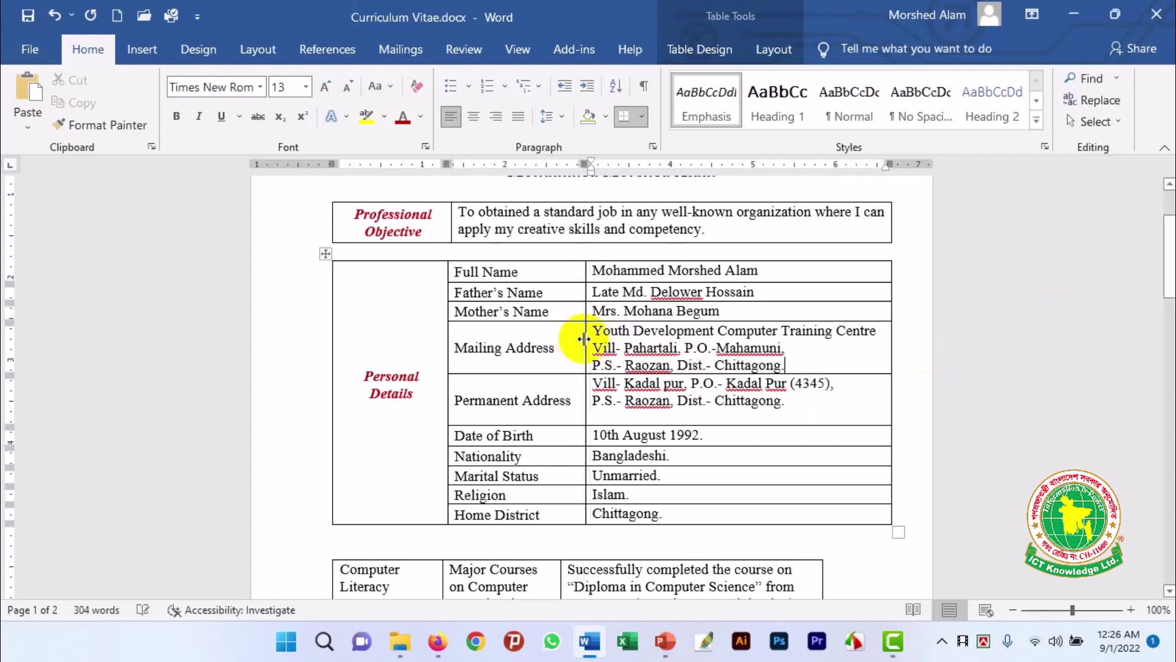
{"action": "mouse_move", "coordinate": [1167, 237]}
{"action": "left_mouse_down"}
{"action": "mouse_move", "coordinate": [1167, 313]}
{"action": "mouse_move", "coordinate": [1167, 280]}
{"action": "left_mouse_up"}
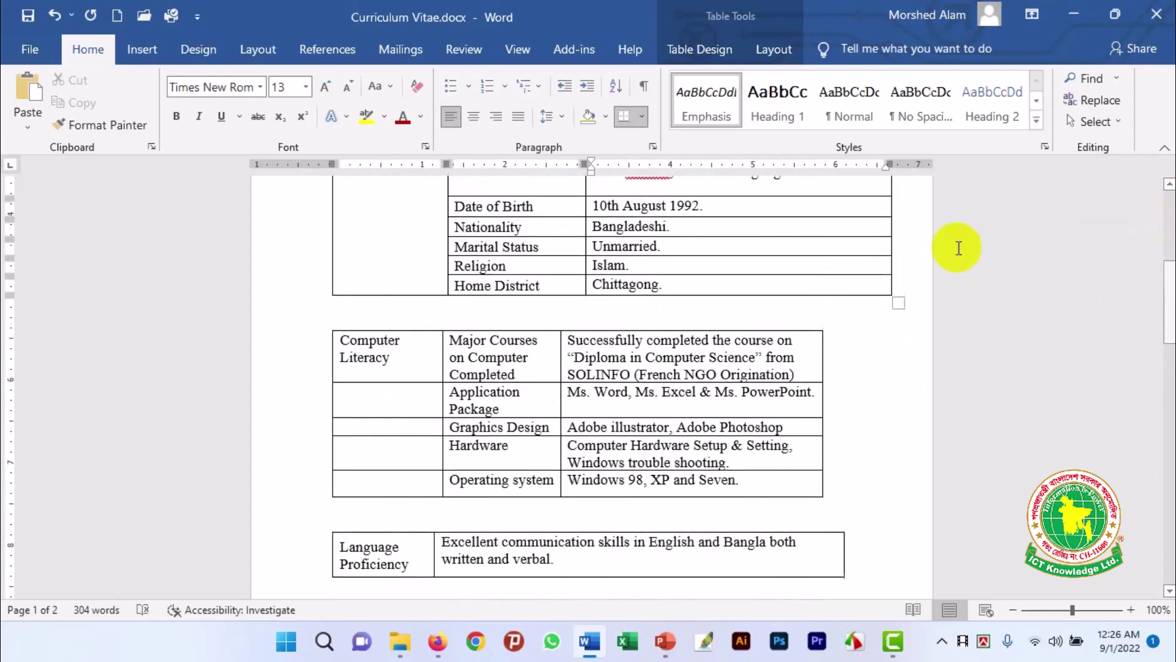
Select the whole Computer Literacy table and bring up its AutoFit choices
{"action": "left_click", "coordinate": [401, 356]}
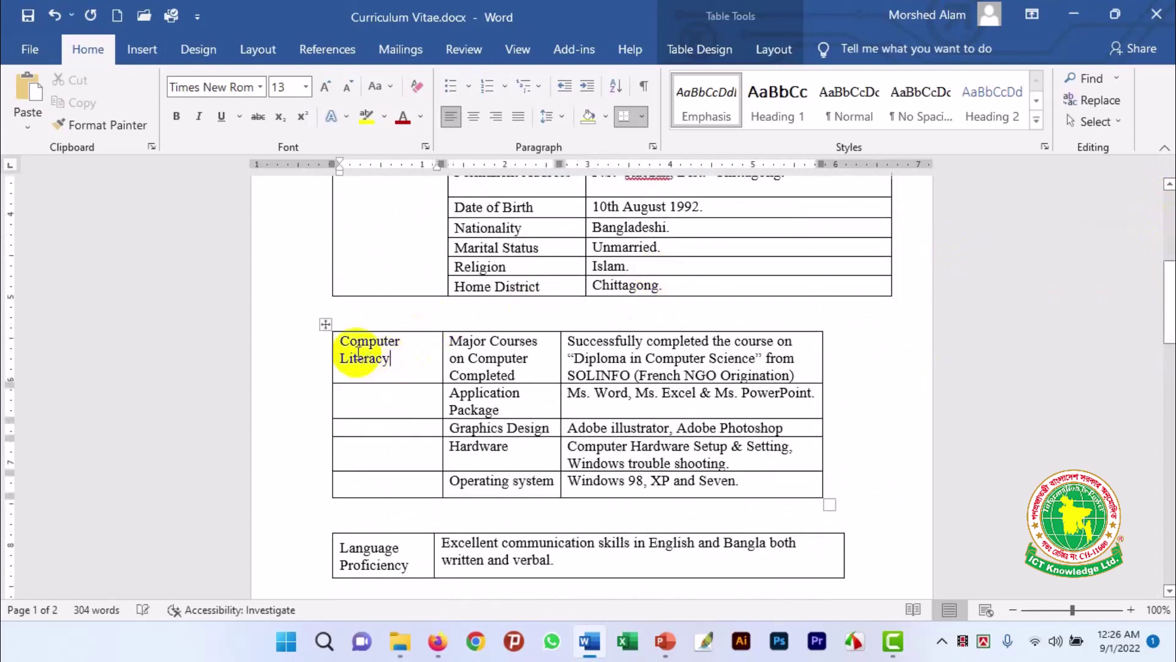
{"action": "left_click", "coordinate": [325, 325]}
{"action": "left_click", "coordinate": [775, 51]}
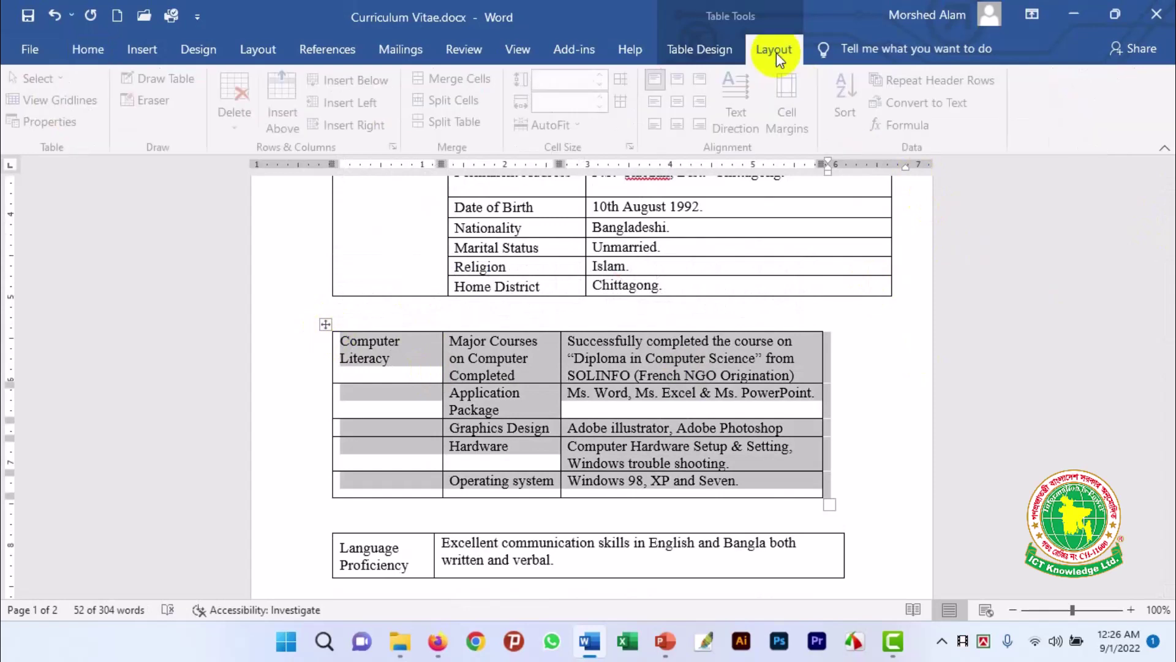
{"action": "left_click", "coordinate": [575, 125]}
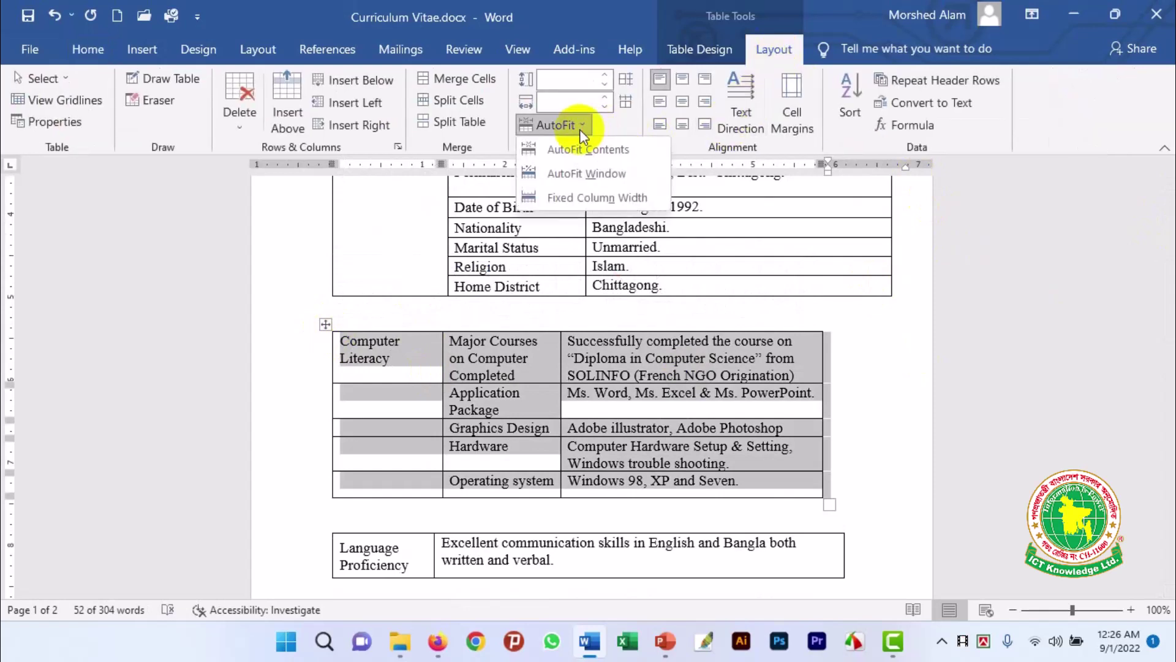
Apply AutoFit Window to the Computer Literacy table so it spans the page width
{"action": "left_click", "coordinate": [578, 174]}
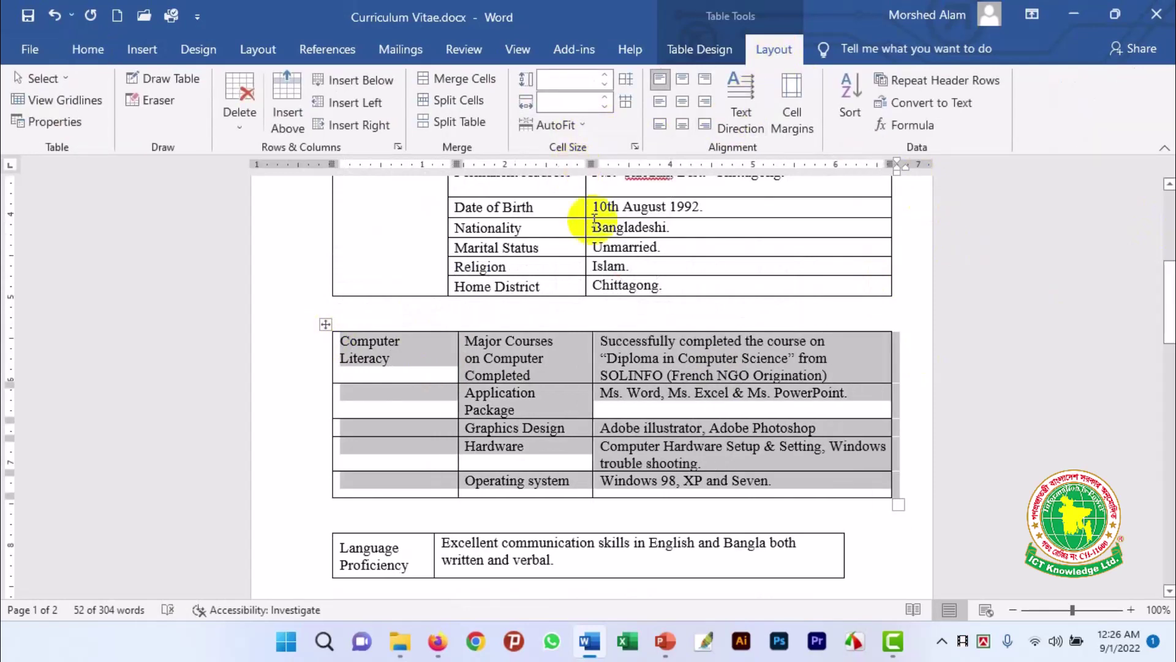
{"action": "left_click", "coordinate": [631, 356]}
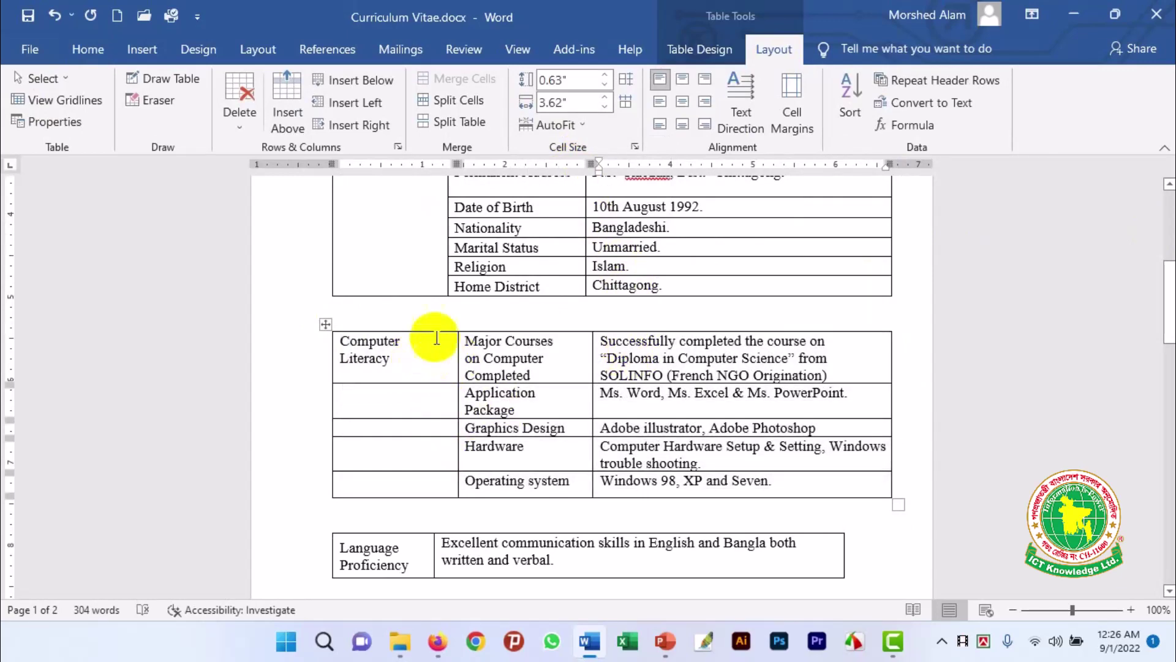
{"action": "scroll", "coordinate": [438, 451], "scroll_direction": "up", "scroll_amount": 5}
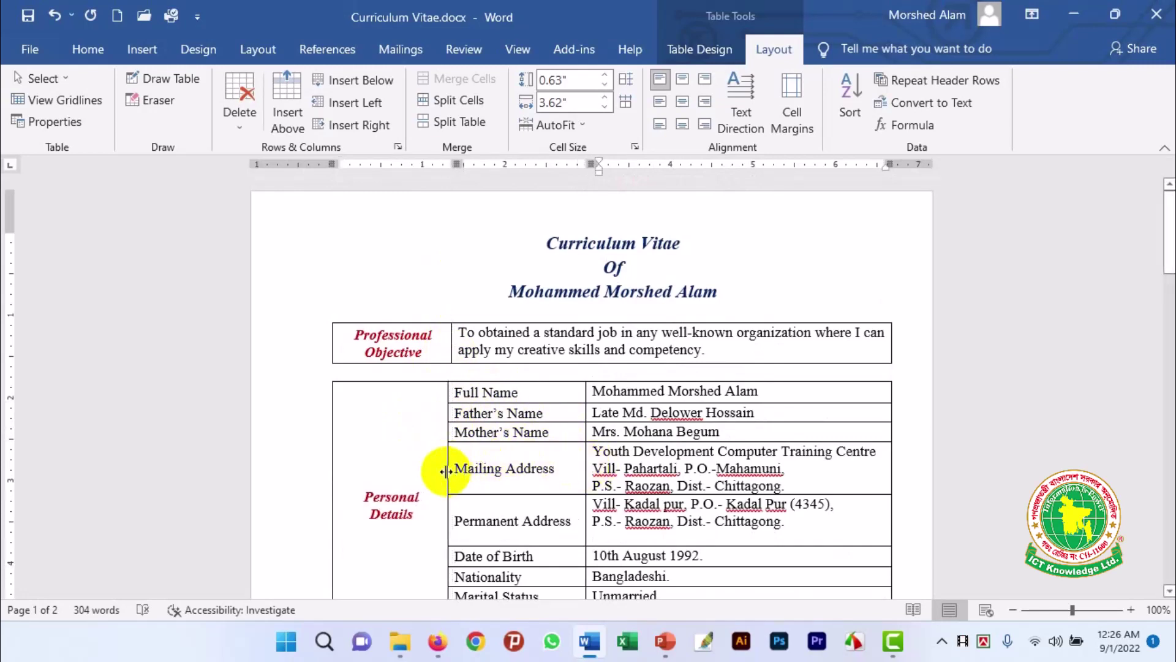
Rebalance the Personal Details columns, narrowing the field-name column so addresses fit
{"action": "left_click_drag", "start_coordinate": [449, 470], "coordinate": [449, 473]}
{"action": "left_click_drag", "start_coordinate": [586, 470], "coordinate": [621, 471]}
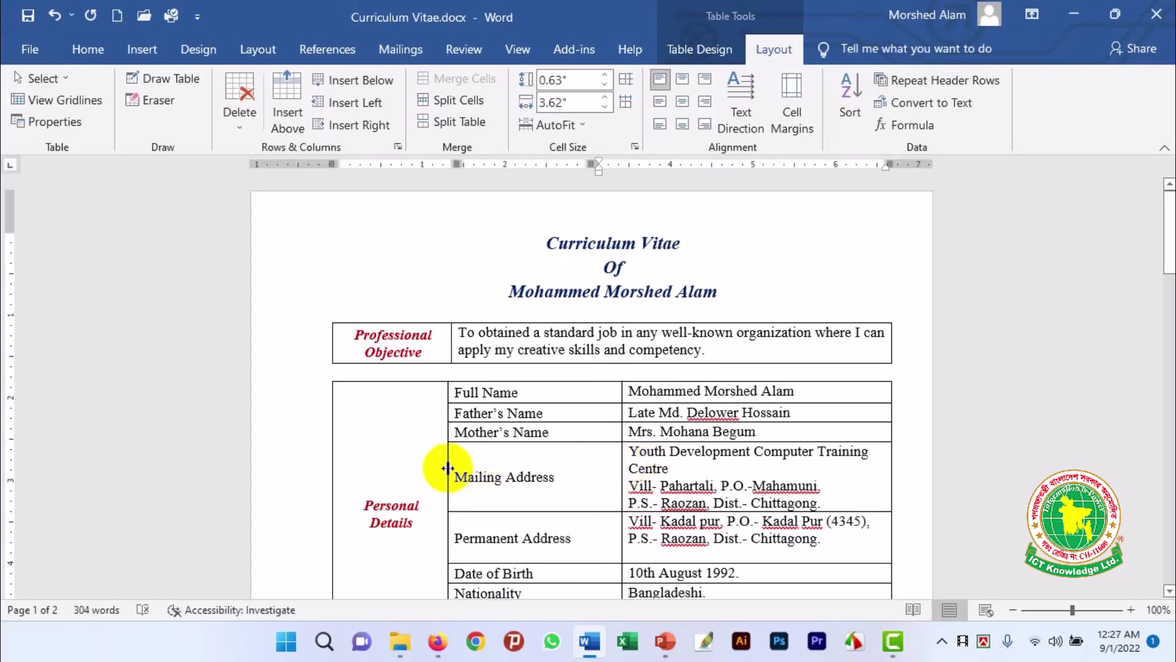
{"action": "left_click_drag", "start_coordinate": [448, 468], "coordinate": [446, 469]}
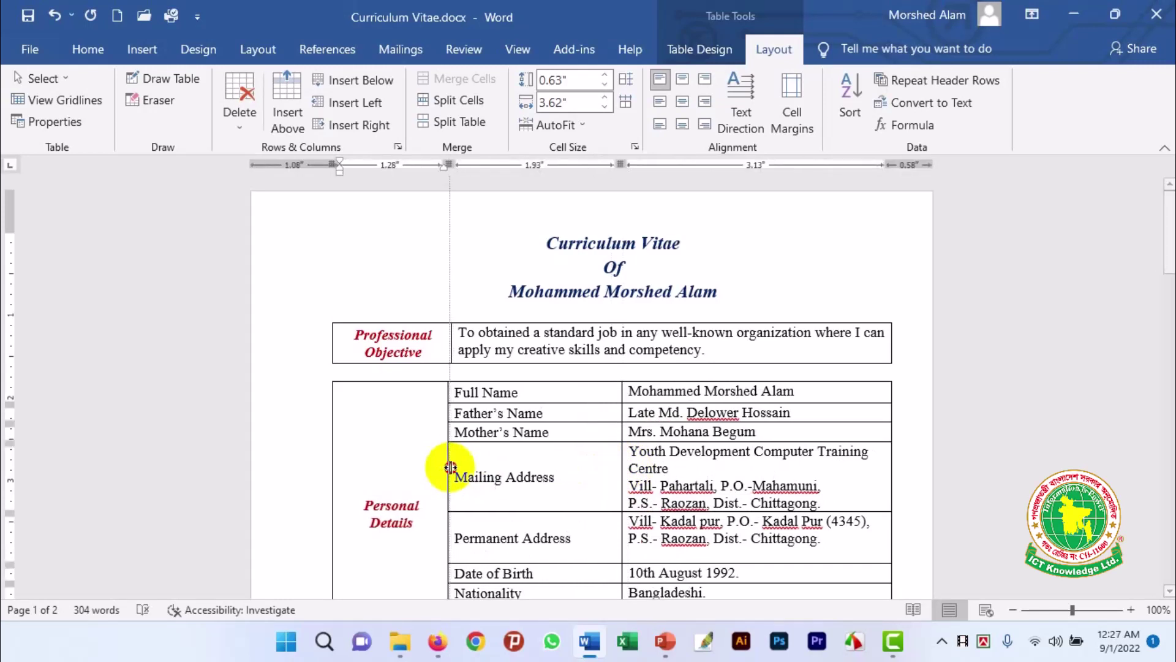
{"action": "left_click_drag", "start_coordinate": [448, 468], "coordinate": [453, 470]}
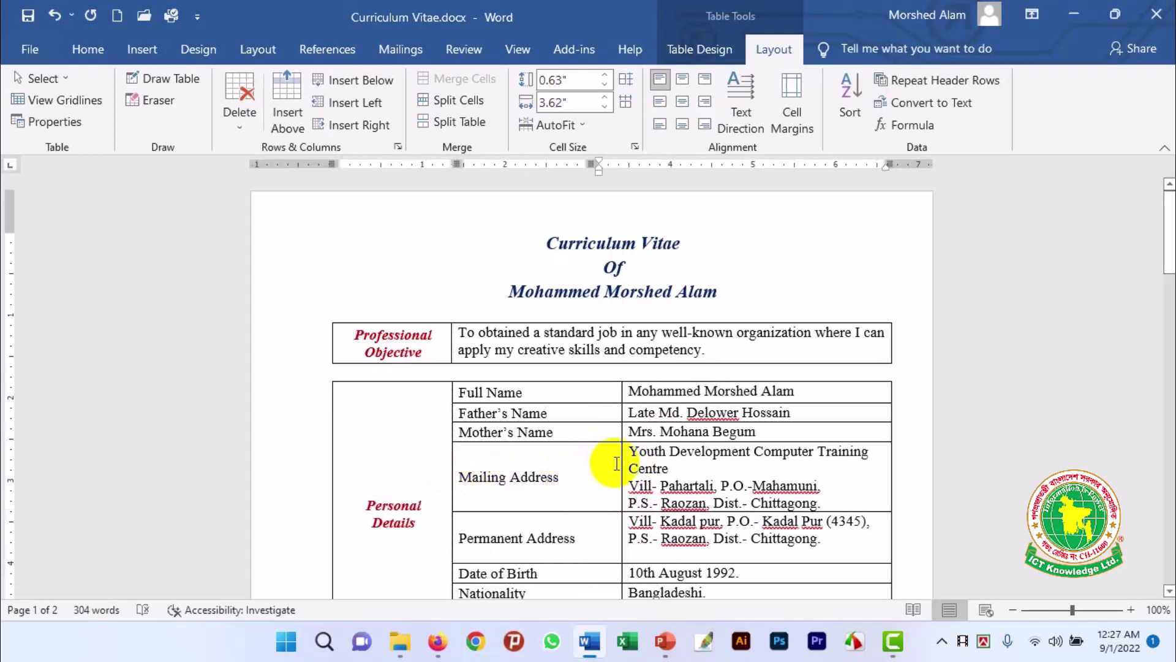
{"action": "left_click_drag", "start_coordinate": [618, 462], "coordinate": [590, 465]}
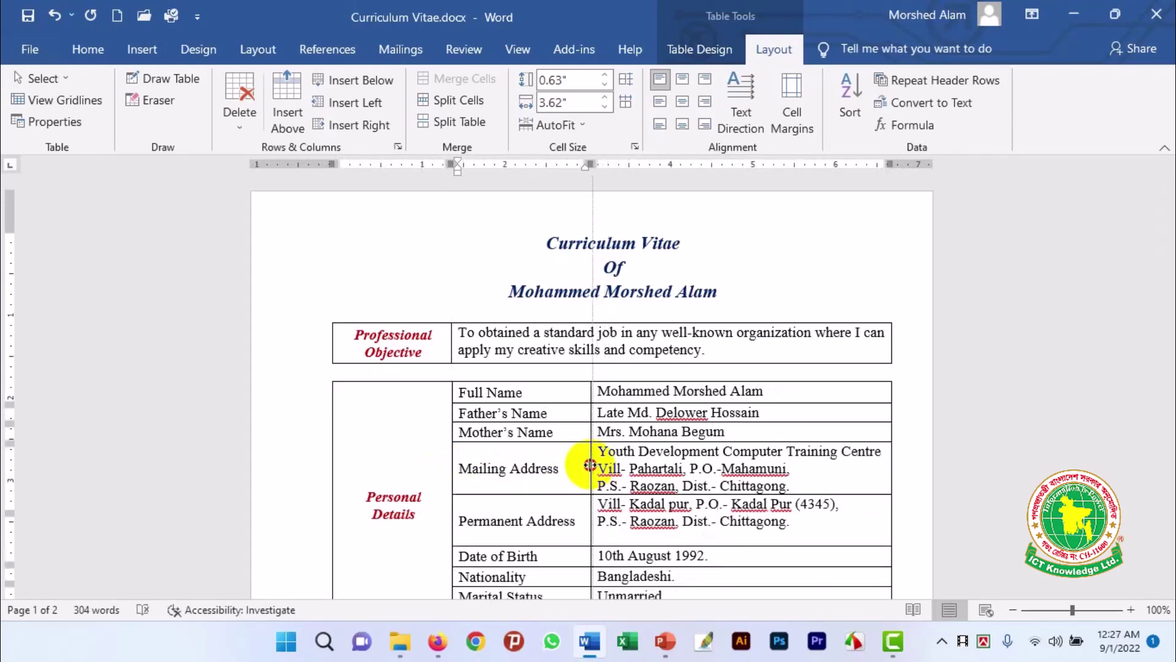
Delete the blank line at the end of the Permanent Address cell
{"action": "left_click", "coordinate": [682, 530]}
{"action": "key", "text": "BackSpace"}
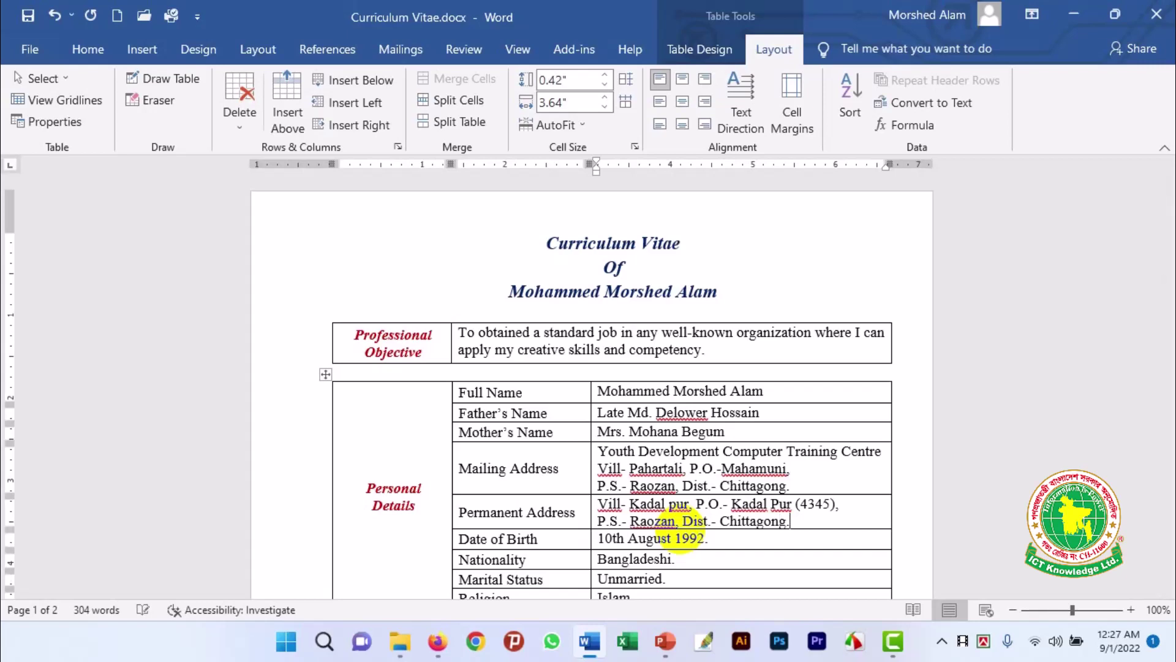
{"action": "scroll", "coordinate": [683, 532], "scroll_direction": "down", "scroll_amount": 4}
{"action": "scroll", "coordinate": [656, 527], "scroll_direction": "down", "scroll_amount": 3}
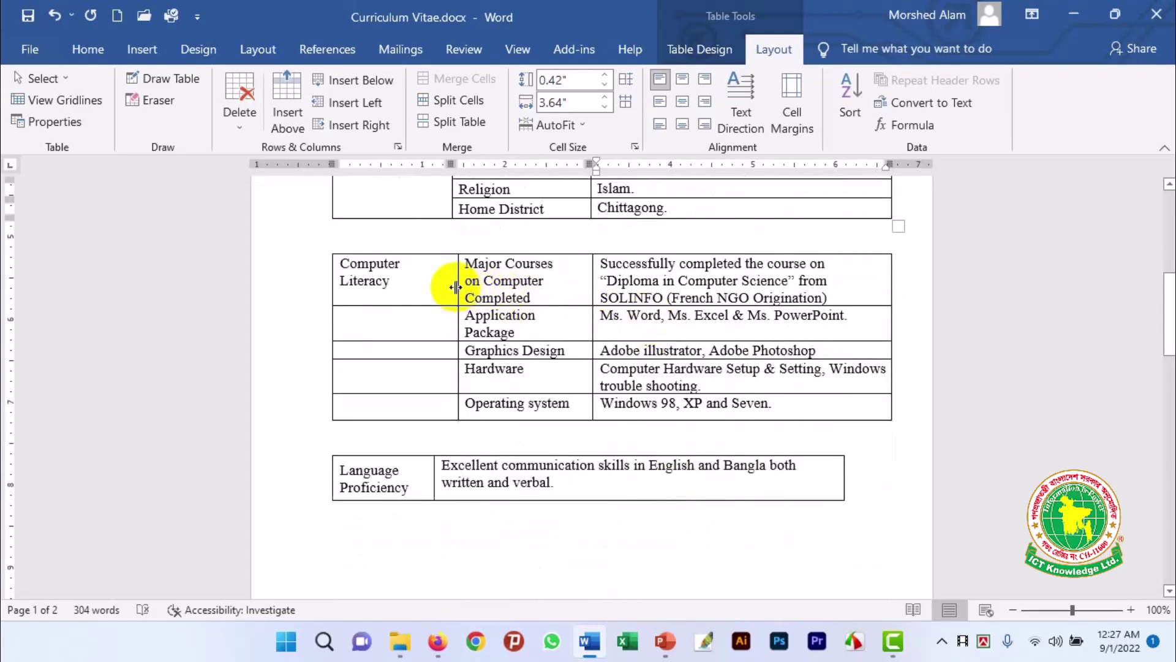
Narrow the first column slightly and join Application Package onto one line
{"action": "left_click_drag", "start_coordinate": [455, 286], "coordinate": [451, 288]}
{"action": "scroll", "coordinate": [559, 296], "scroll_direction": "up", "scroll_amount": 1}
{"action": "scroll", "coordinate": [560, 297], "scroll_direction": "up", "scroll_amount": 2}
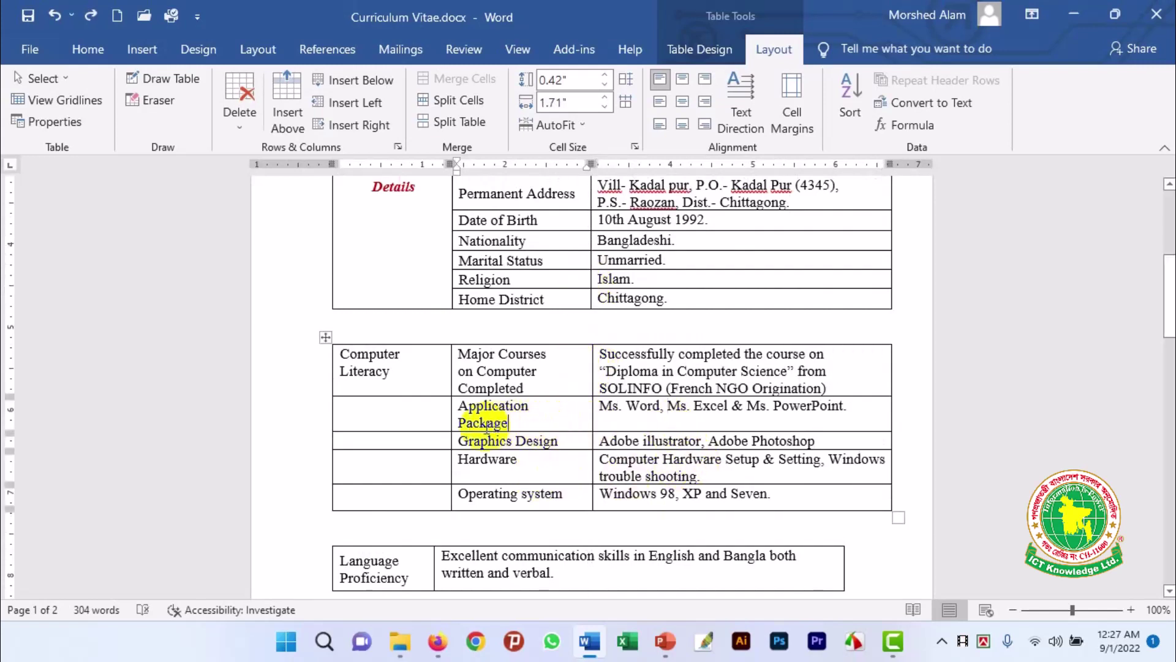
{"action": "left_click", "coordinate": [462, 427]}
{"action": "key", "text": "BackSpace"}
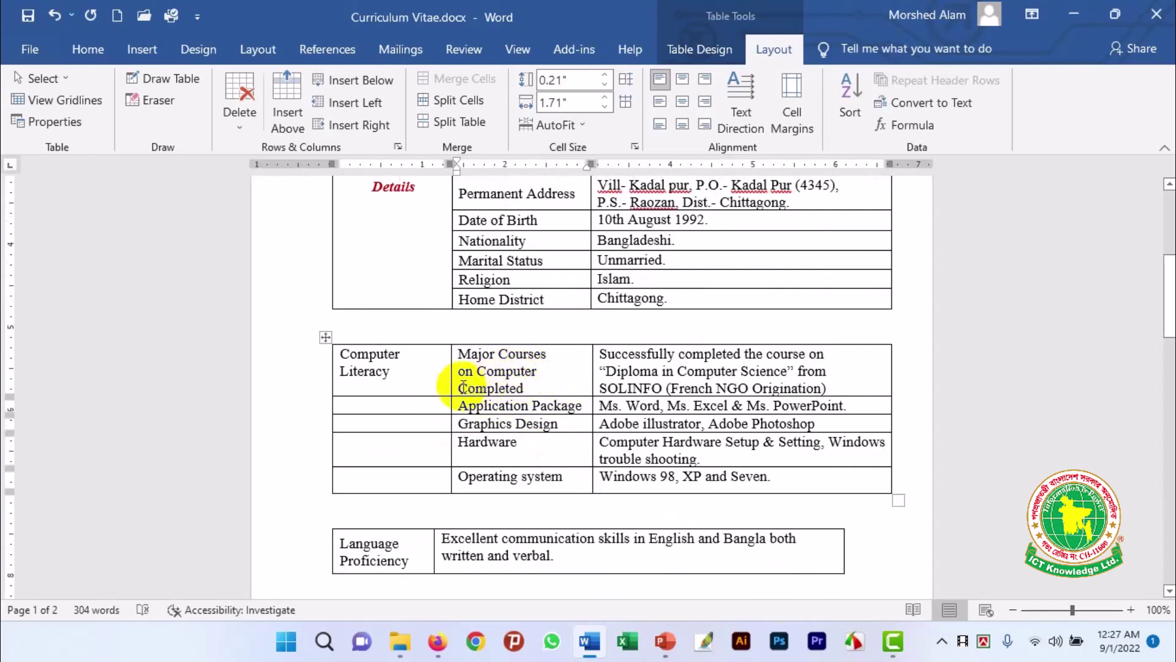
Remove the break before Completed and select the cells from Major Courses to Operating system
{"action": "left_click", "coordinate": [460, 387]}
{"action": "key", "text": "BackSpace"}
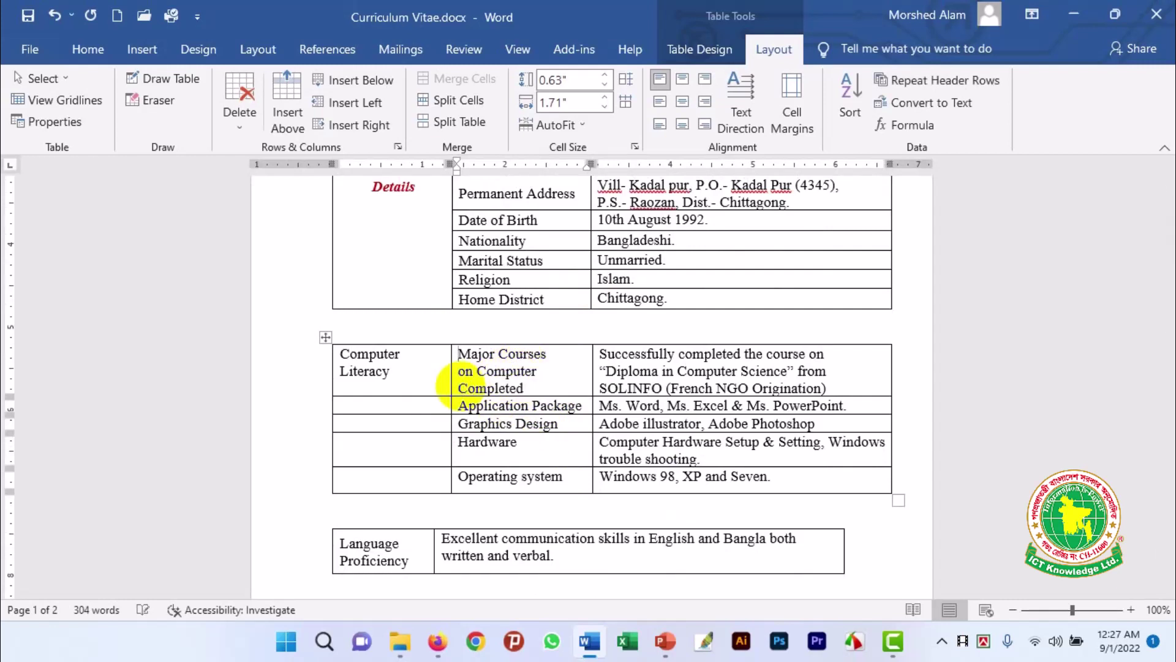
{"action": "left_click_drag", "start_coordinate": [460, 387], "coordinate": [525, 476]}
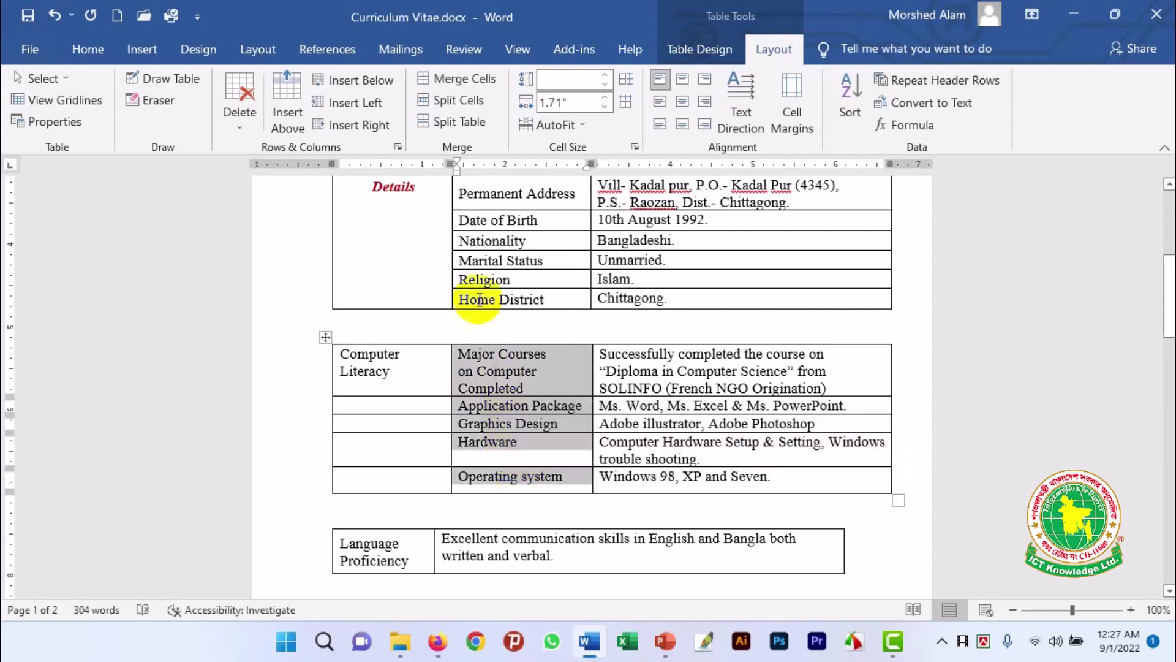
Centre the course cells and merge the Computer Literacy first-column cells into one
{"action": "key", "text": "ctrl+e"}
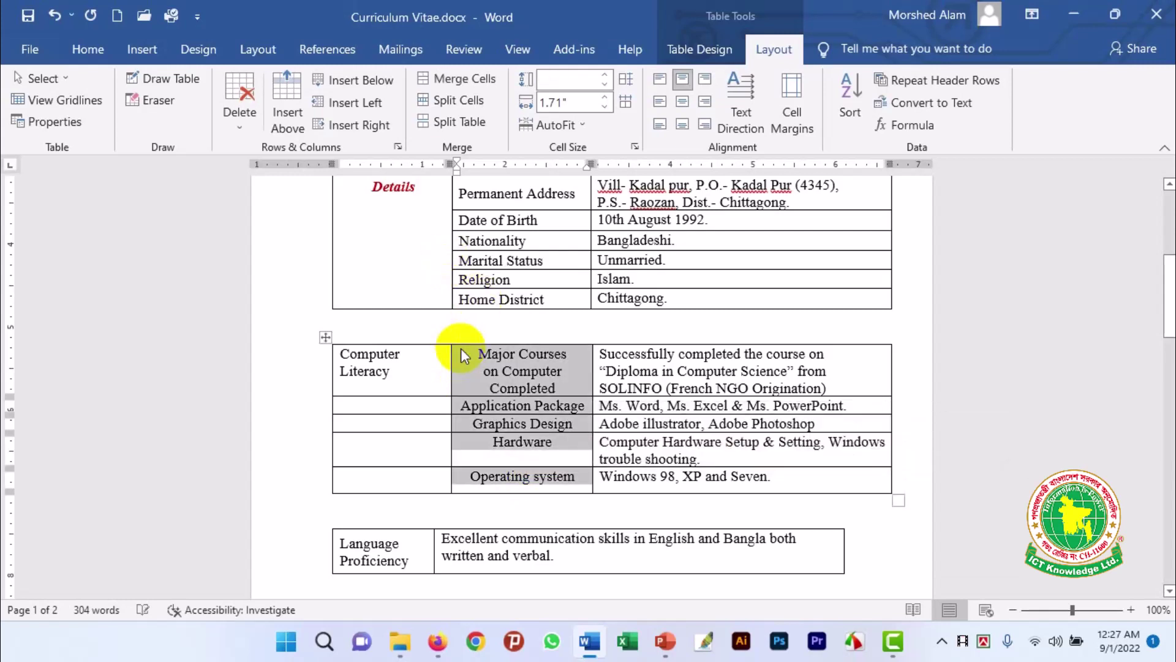
{"action": "left_click_drag", "start_coordinate": [389, 366], "coordinate": [402, 465]}
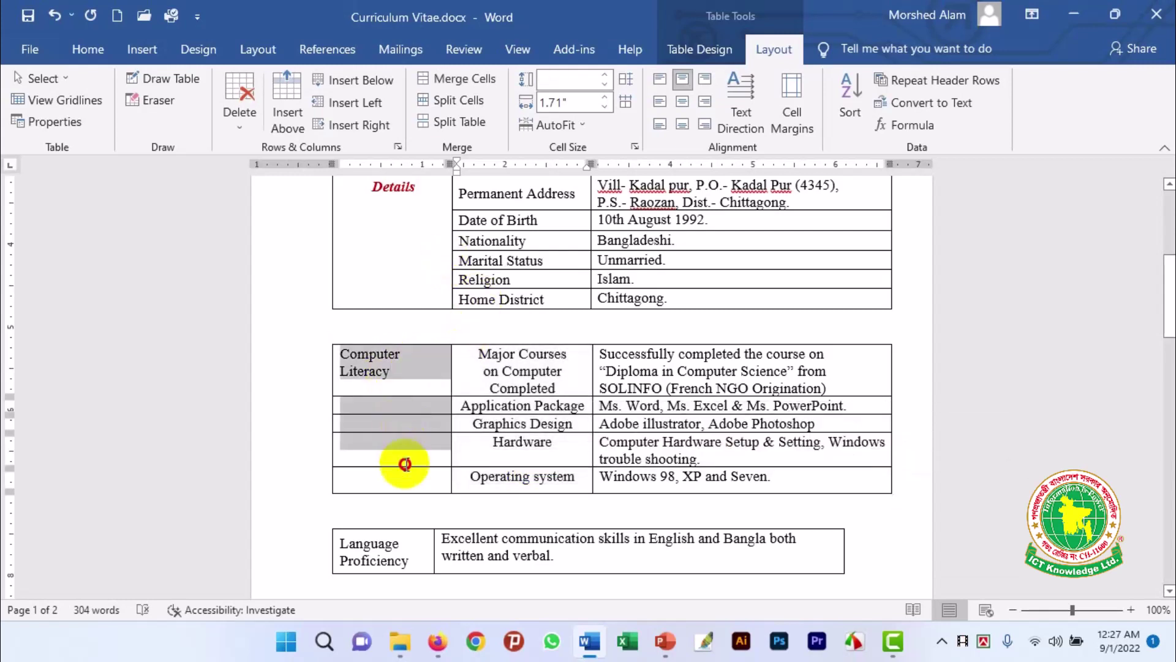
{"action": "right_click", "coordinate": [387, 404]}
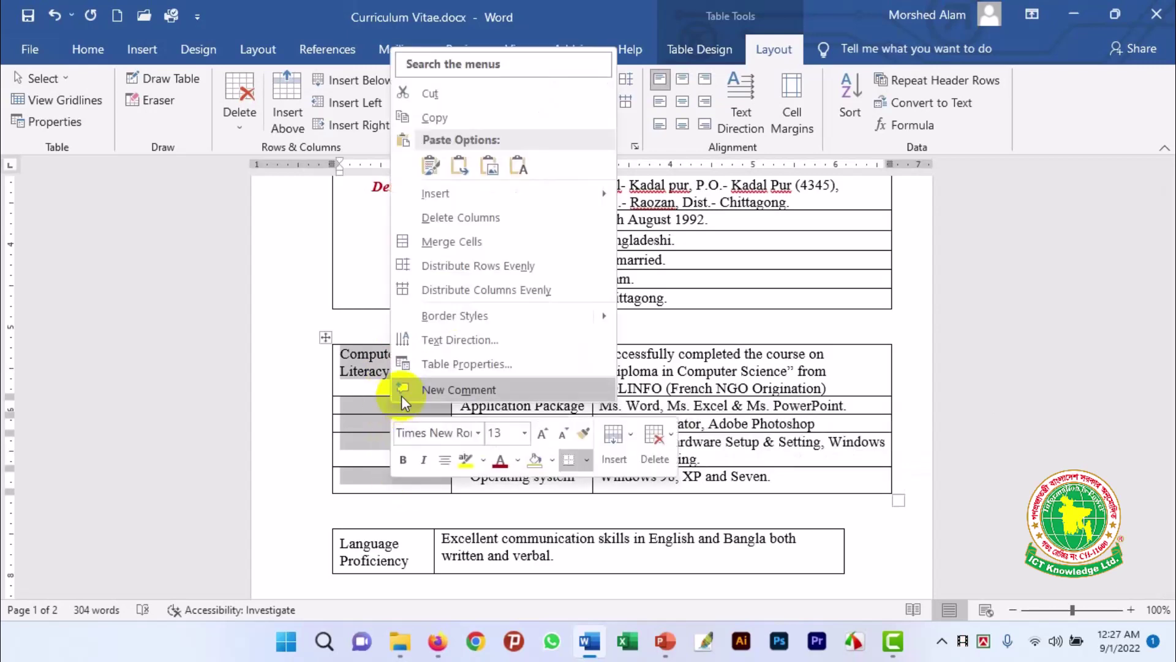
{"action": "left_click", "coordinate": [453, 243]}
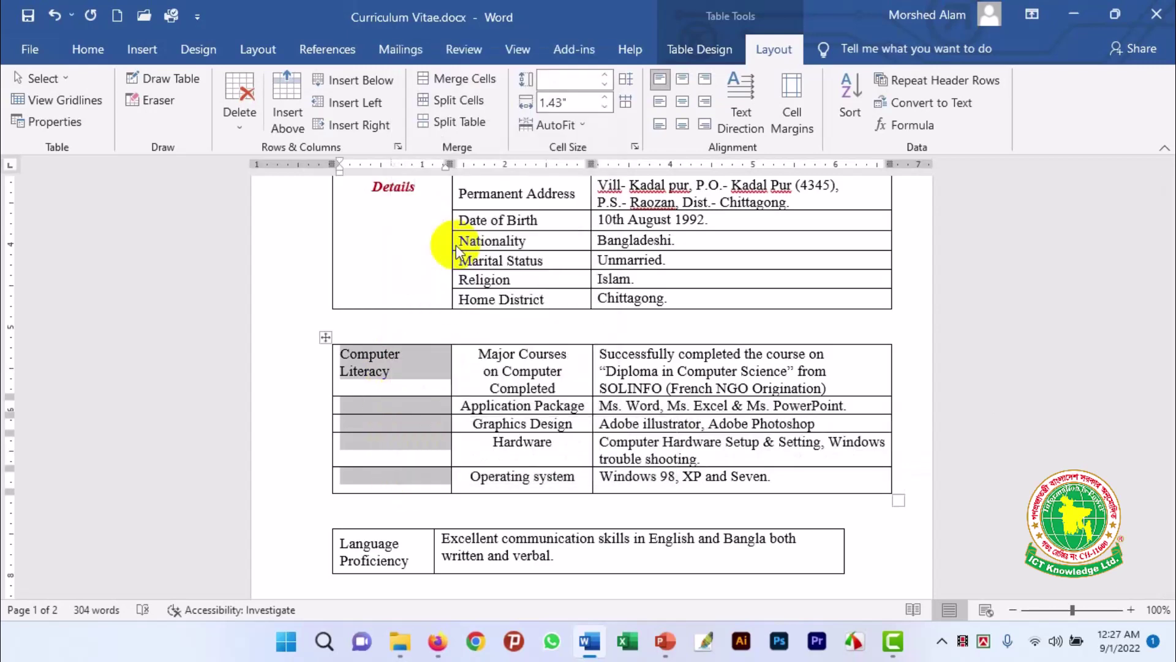
Format the Computer Literacy label centred, bold, italic and dark red
{"action": "left_click", "coordinate": [684, 102]}
{"action": "key", "text": "ctrl+b"}
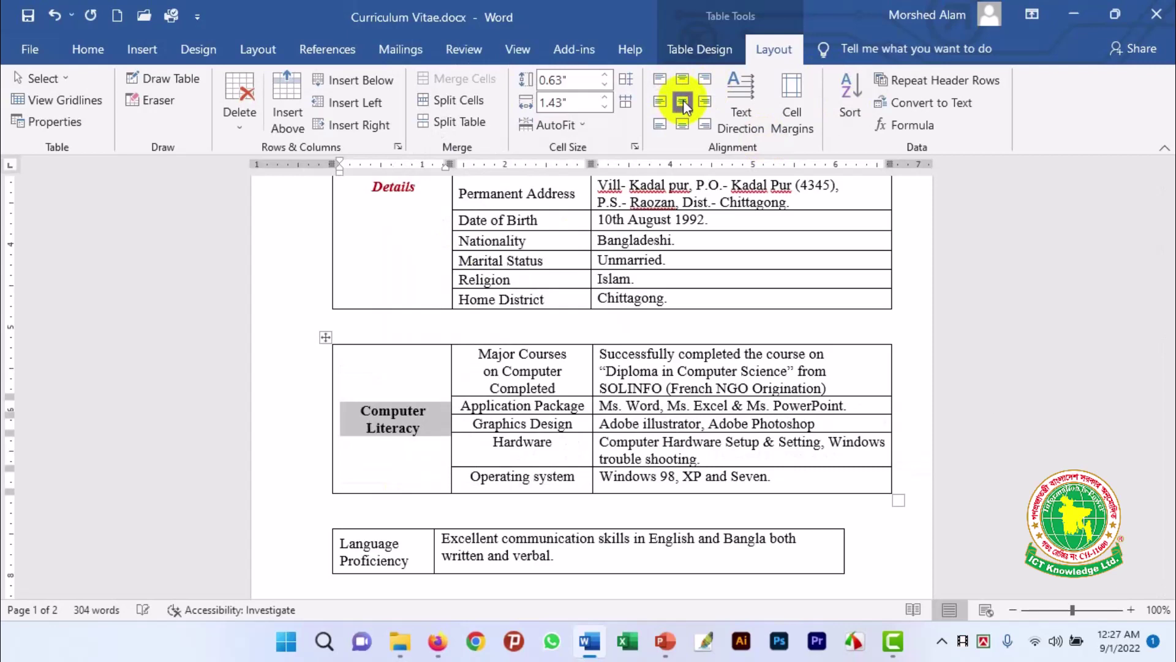
{"action": "key", "text": "ctrl+i"}
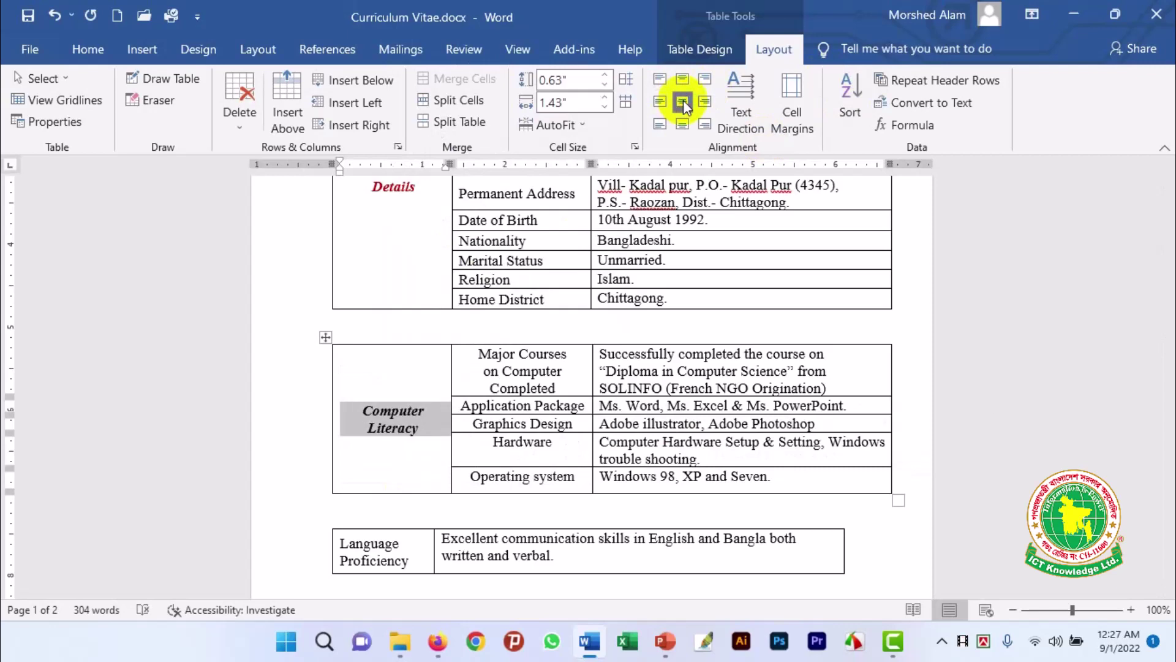
{"action": "left_click", "coordinate": [101, 47]}
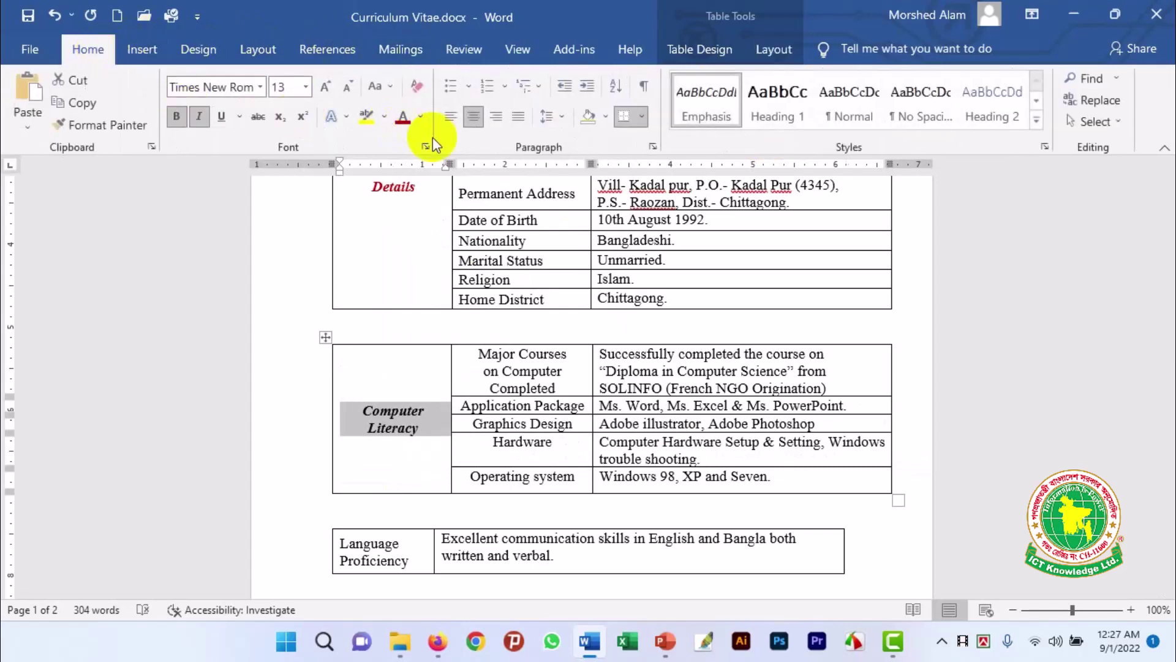
{"action": "left_click", "coordinate": [401, 116]}
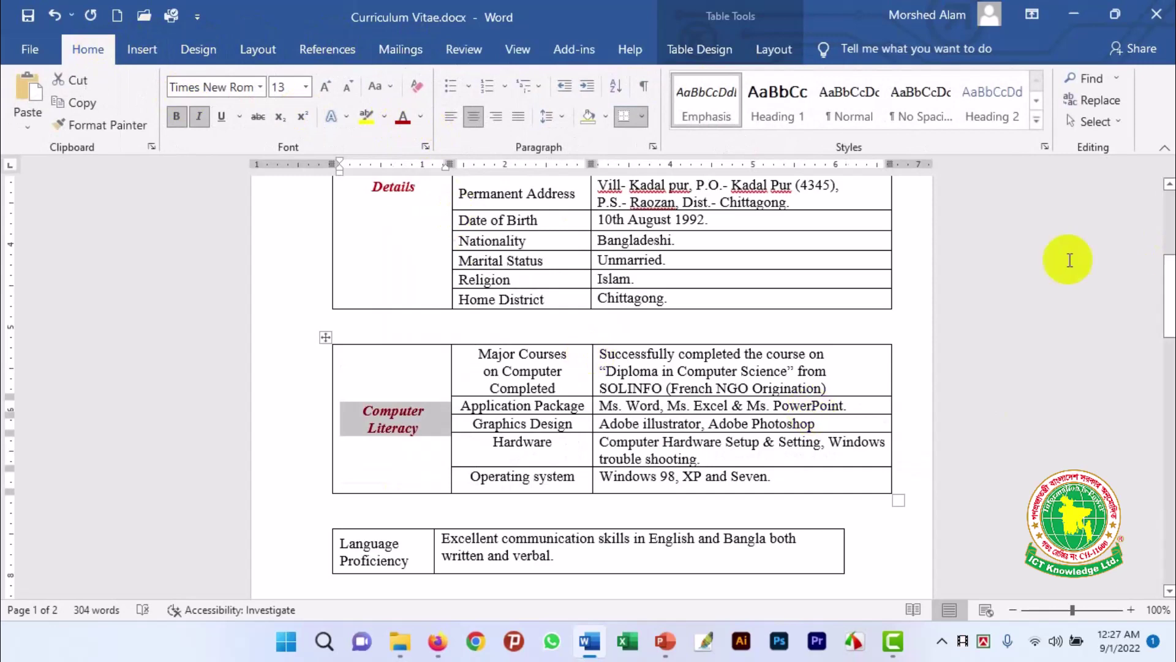
Widen the Language Proficiency table's label column
{"action": "scroll", "coordinate": [496, 522], "scroll_direction": "down", "scroll_amount": 7}
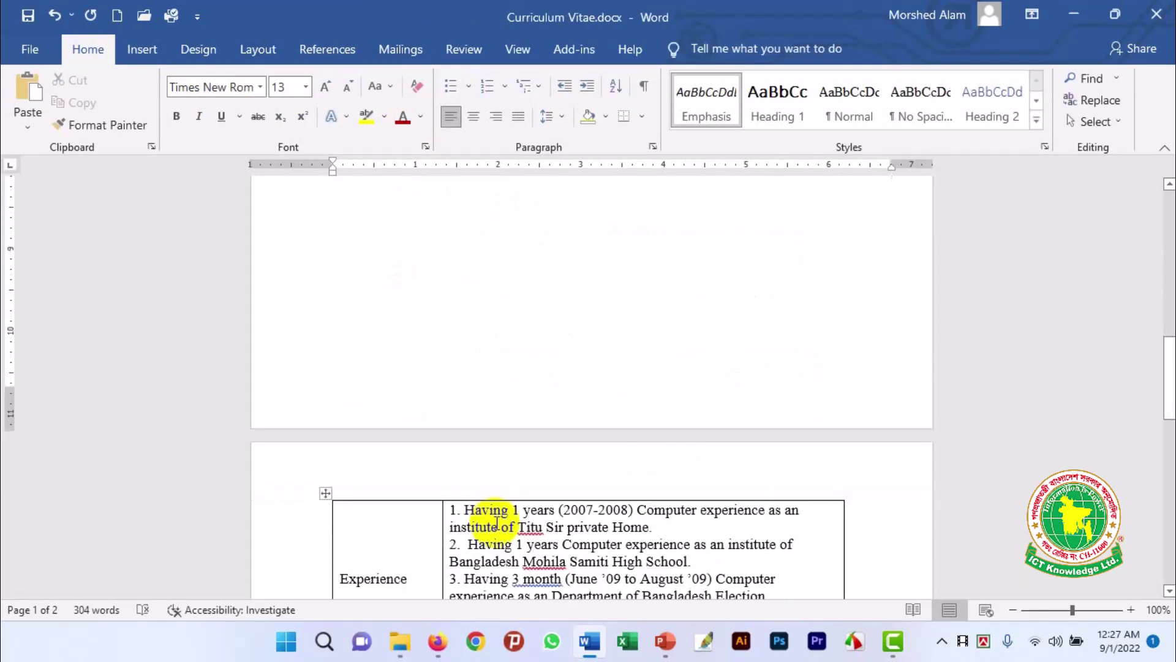
{"action": "scroll", "coordinate": [490, 503], "scroll_direction": "up", "scroll_amount": 7}
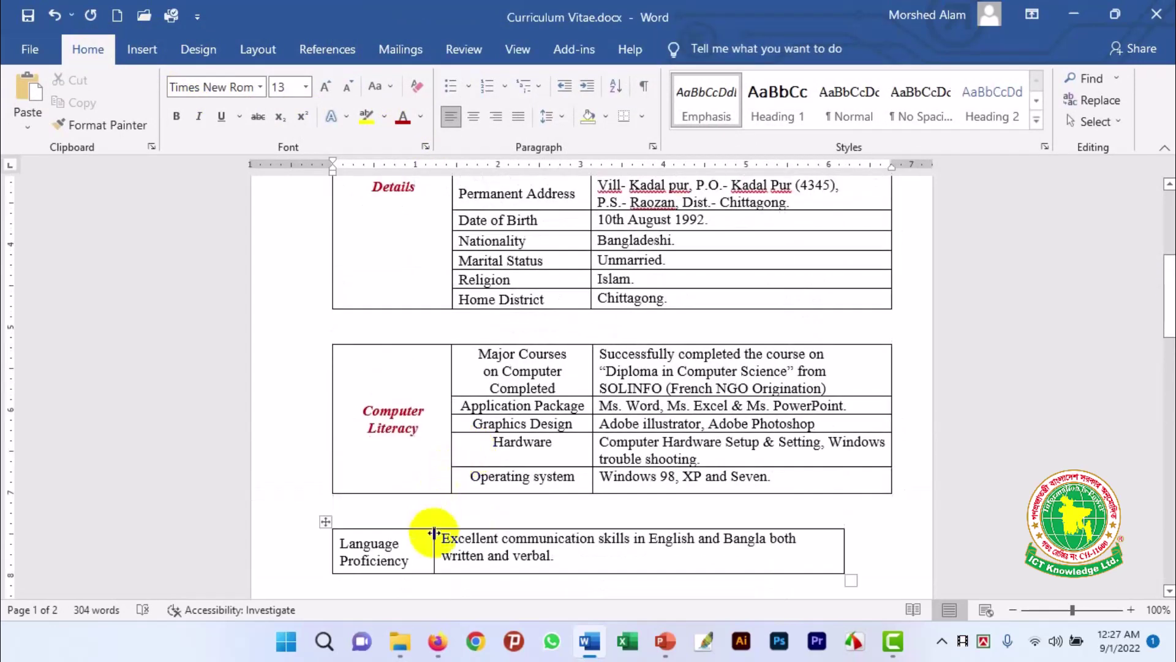
{"action": "mouse_move", "coordinate": [432, 541]}
{"action": "left_mouse_down"}
{"action": "mouse_move", "coordinate": [448, 543]}
{"action": "mouse_move", "coordinate": [338, 543]}
{"action": "left_mouse_up"}
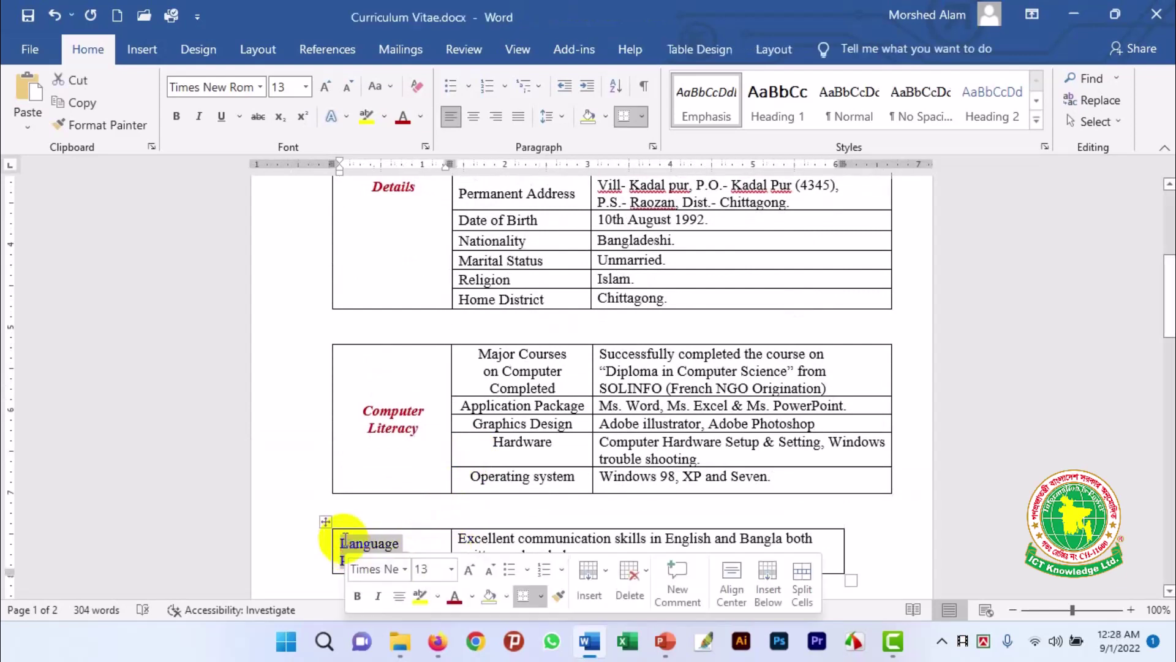
Make the Language Proficiency label bold, italic and centred
{"action": "left_click", "coordinate": [176, 116]}
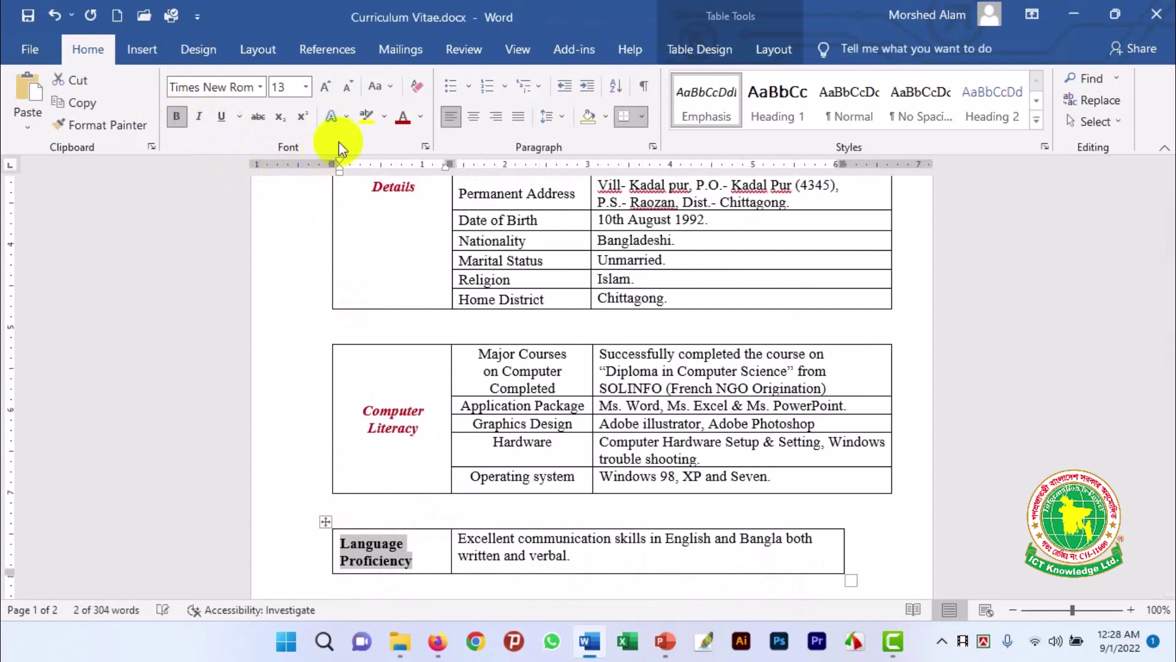
{"action": "left_click", "coordinate": [199, 116]}
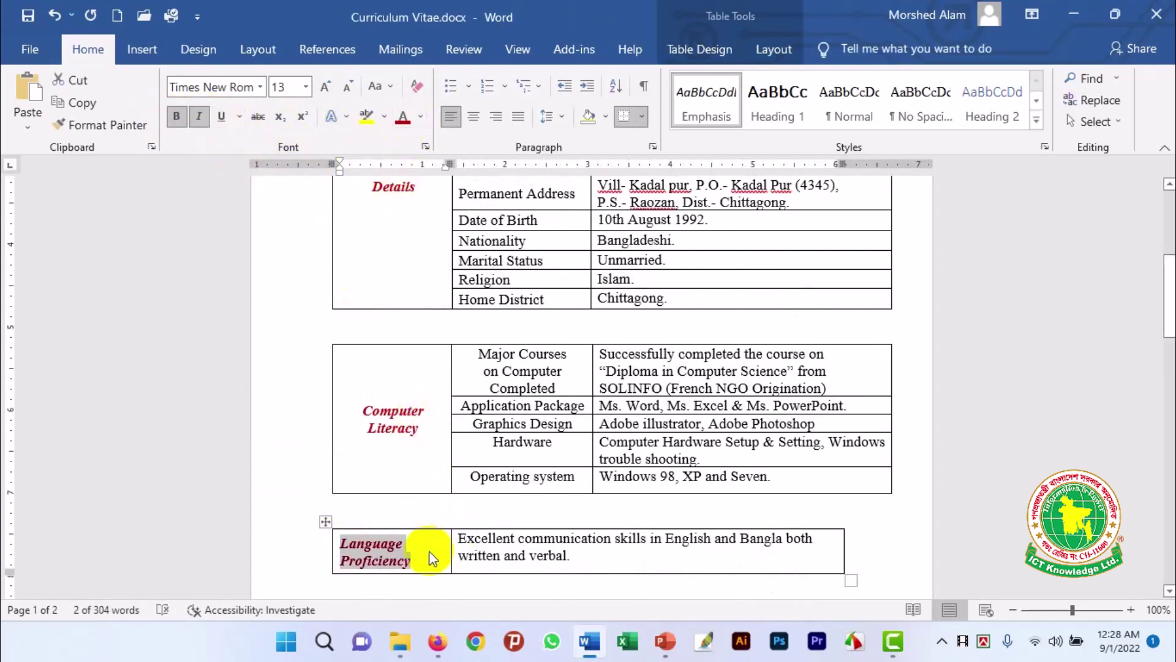
{"action": "key", "text": "ctrl+e"}
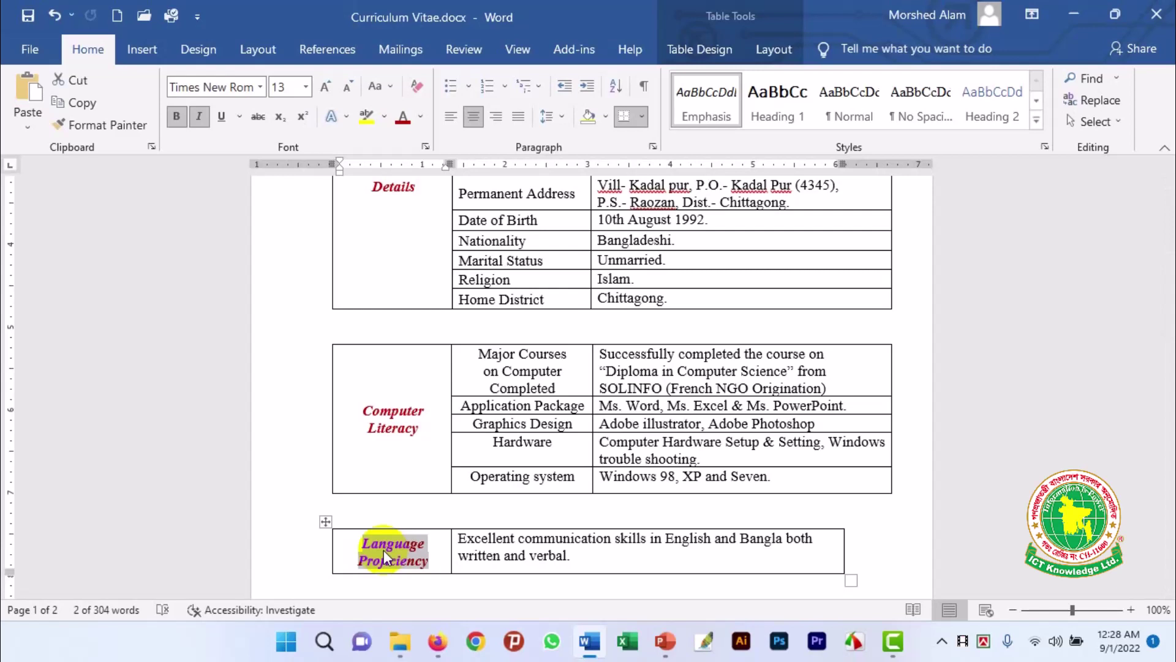
{"action": "key", "text": "alt+w"}
Undo the three formatting changes on the Language Proficiency label
{"action": "key", "text": "ctrl+z"}
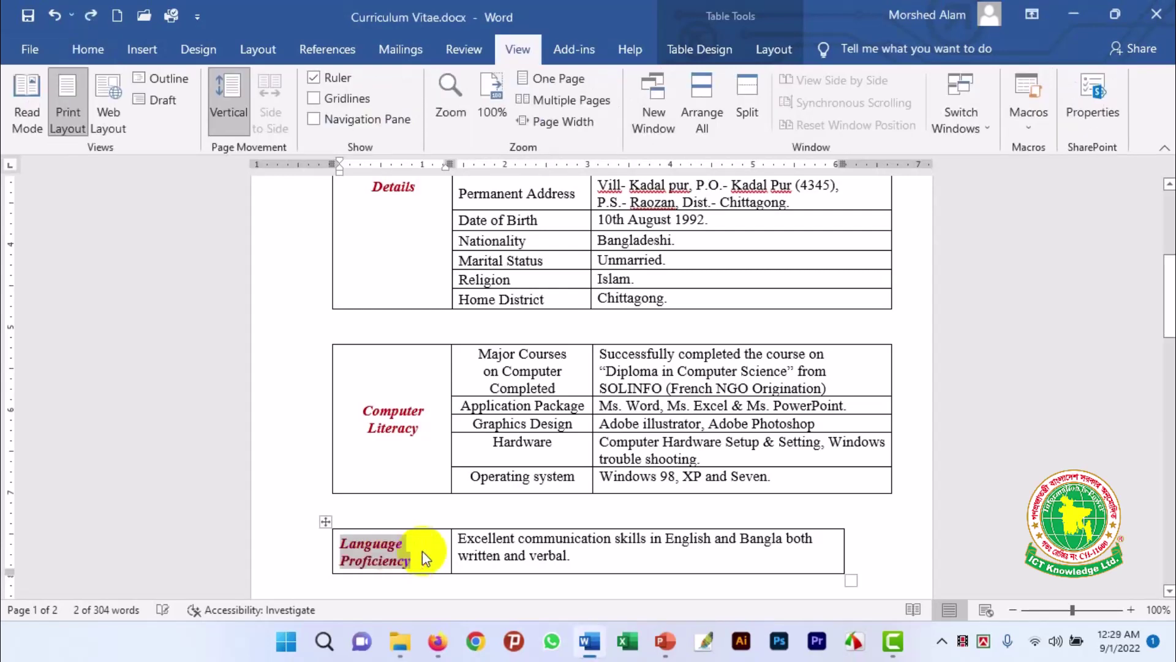
{"action": "key", "text": "ctrl+z"}
{"action": "key", "text": "ctrl+z"}
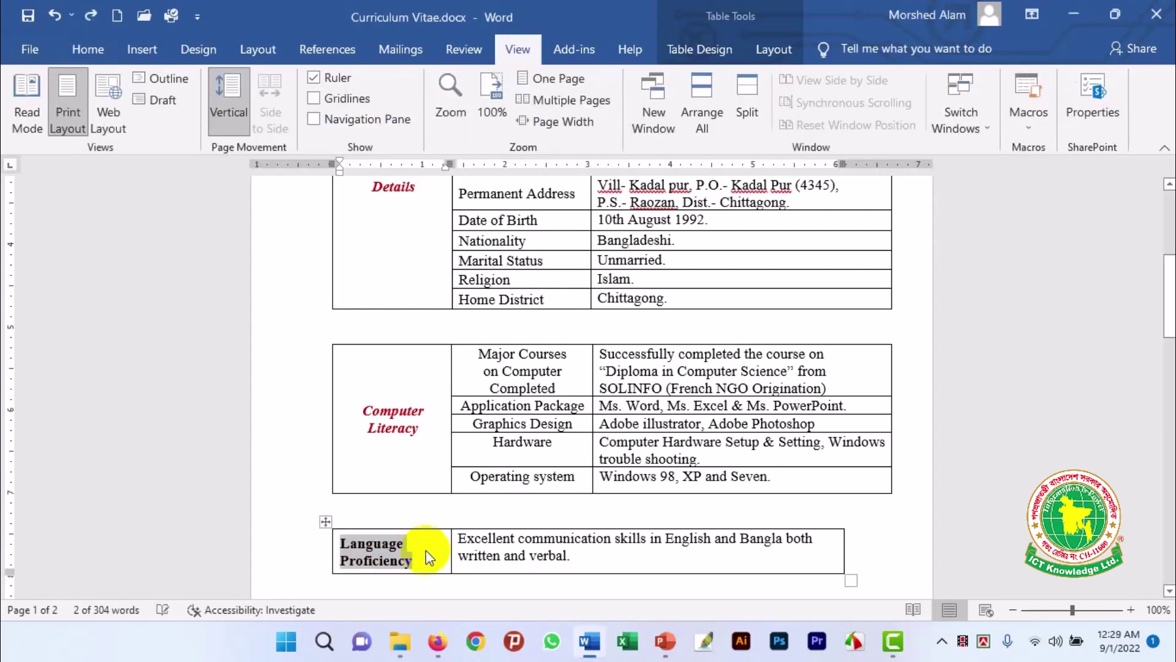
{"action": "key", "text": "ctrl+z"}
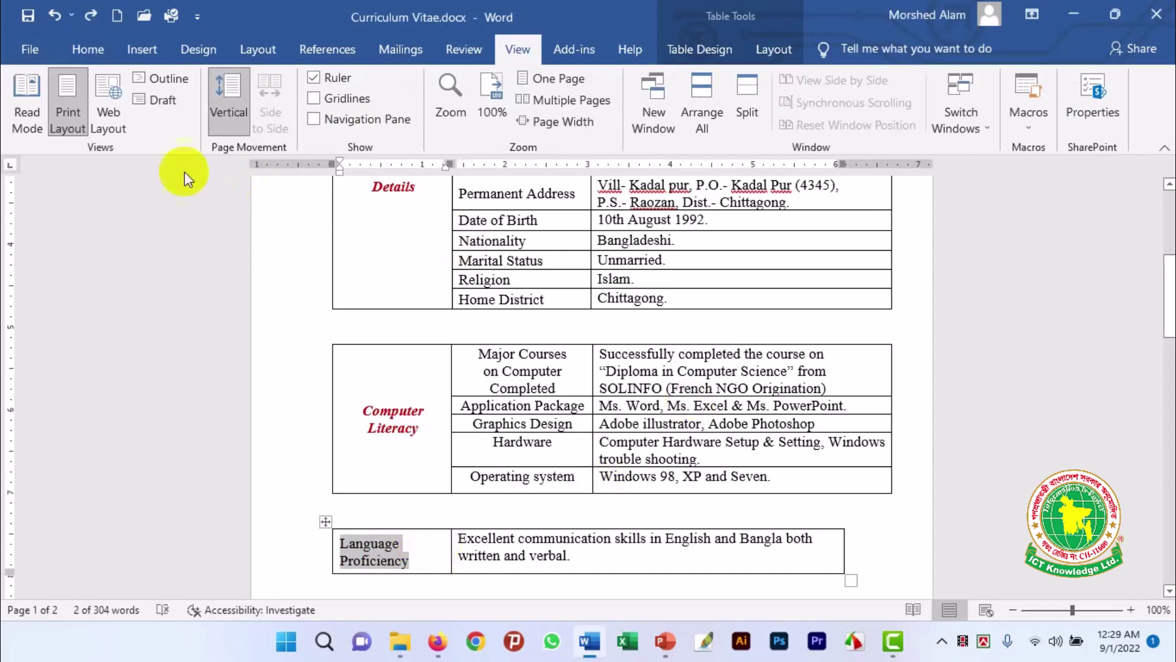
{"action": "left_click", "coordinate": [88, 50]}
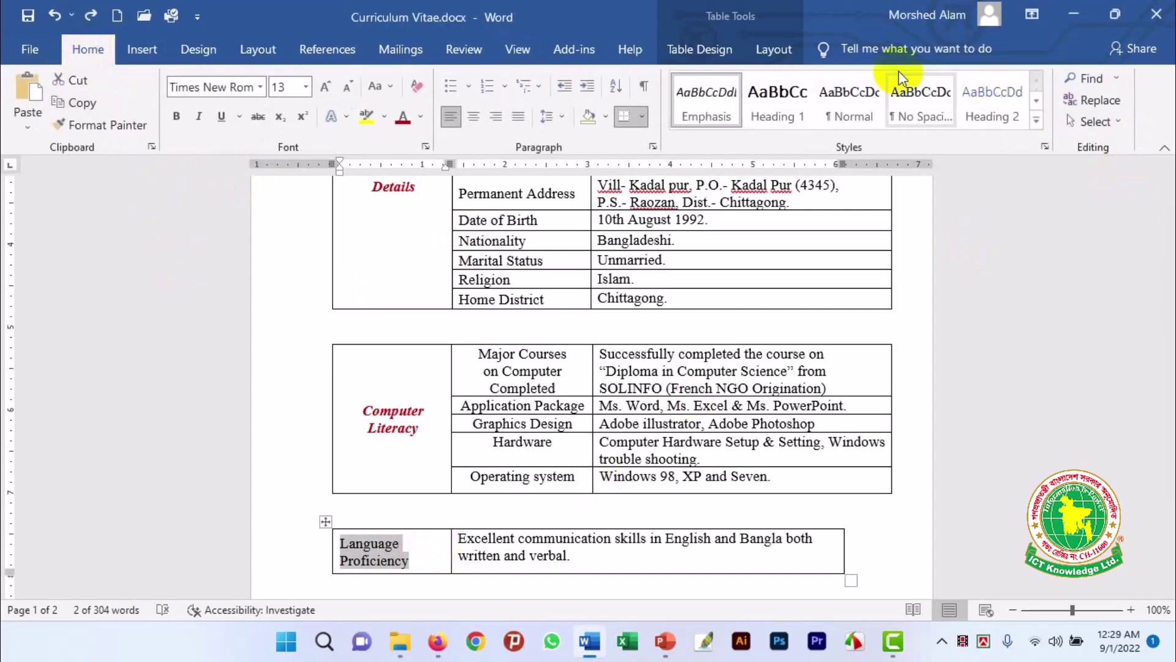
Try recording a macro named 1, which Word rejects as an invalid procedure name
{"action": "left_click", "coordinate": [518, 50]}
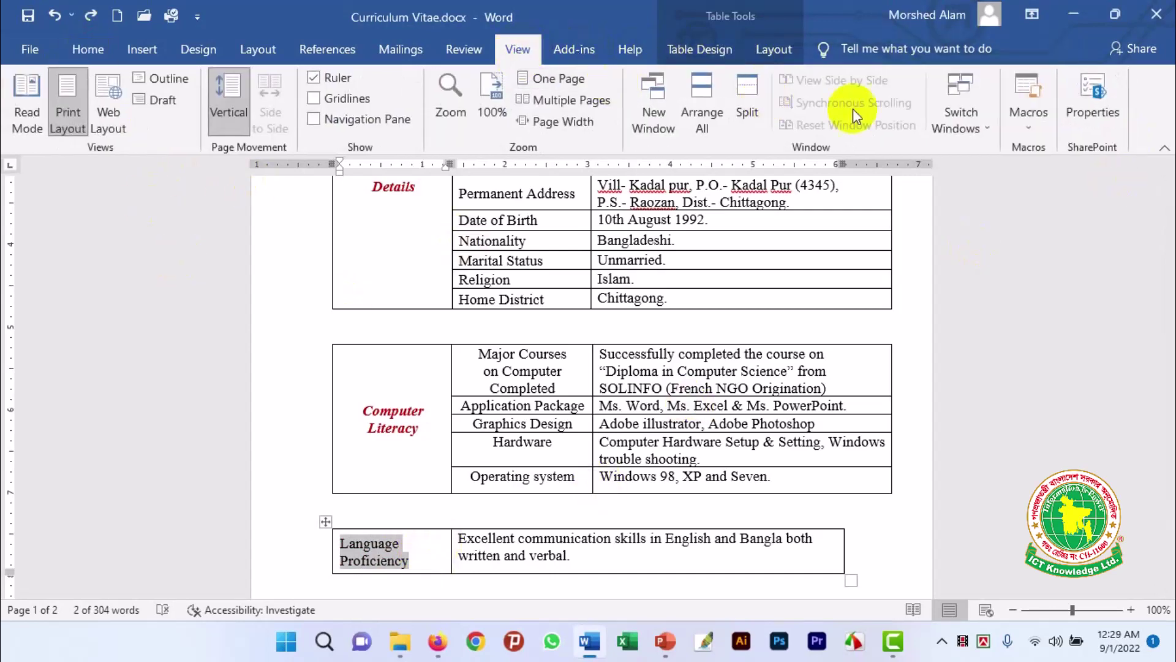
{"action": "left_click", "coordinate": [1031, 128]}
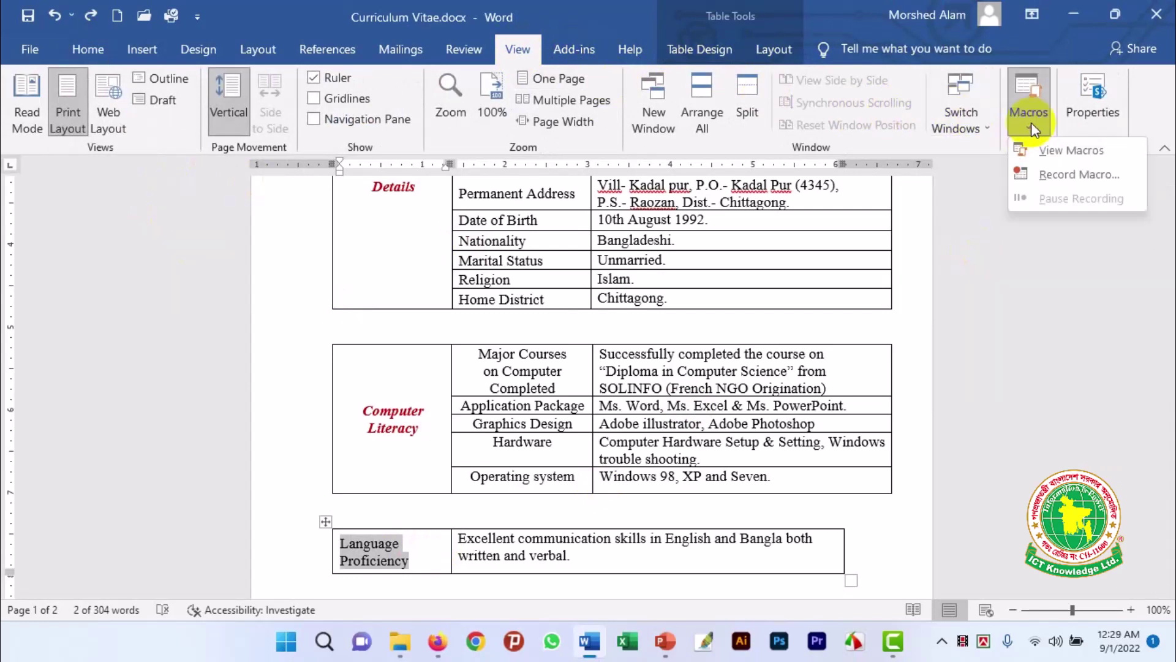
{"action": "left_click", "coordinate": [1064, 176]}
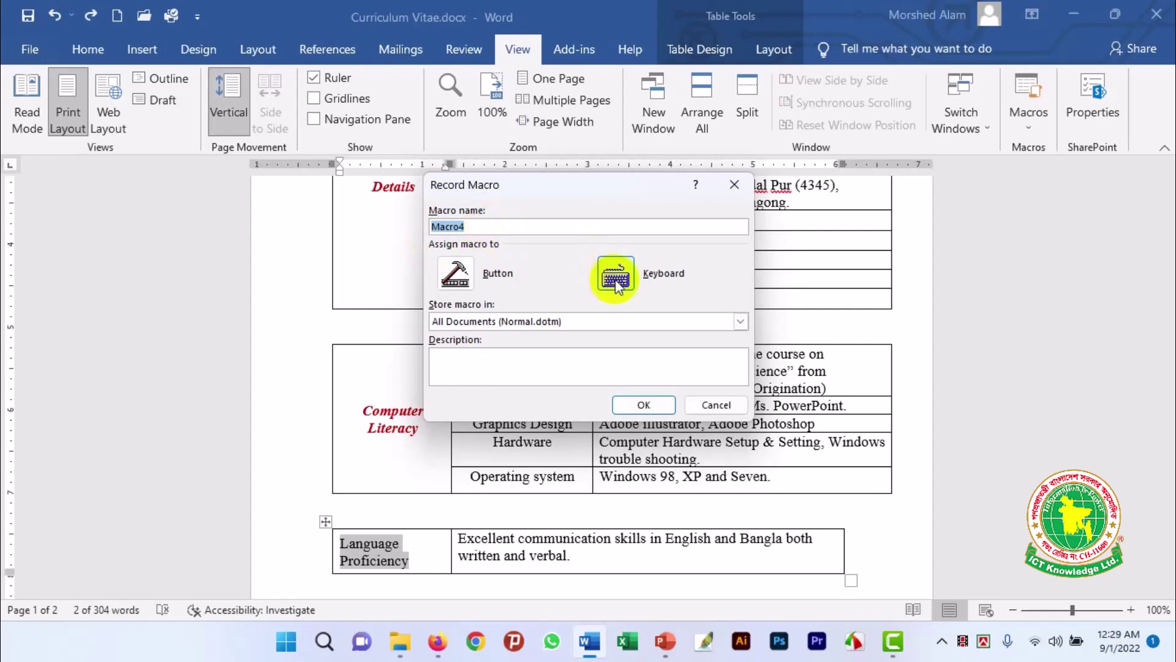
{"action": "type", "text": "1"}
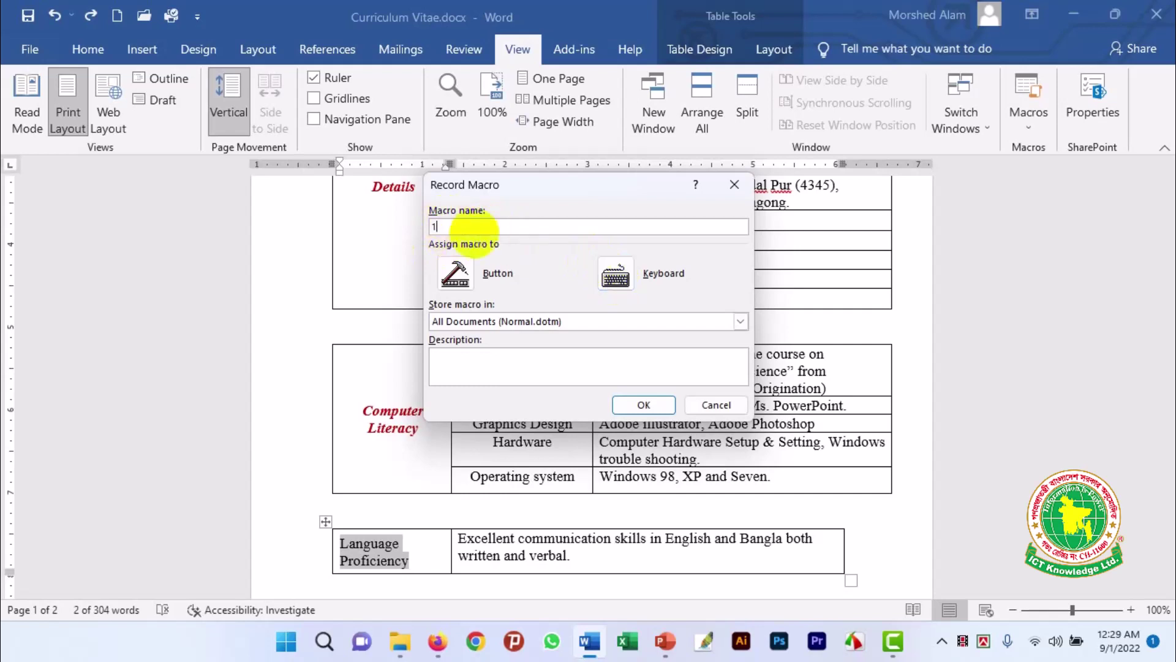
{"action": "left_click", "coordinate": [615, 274]}
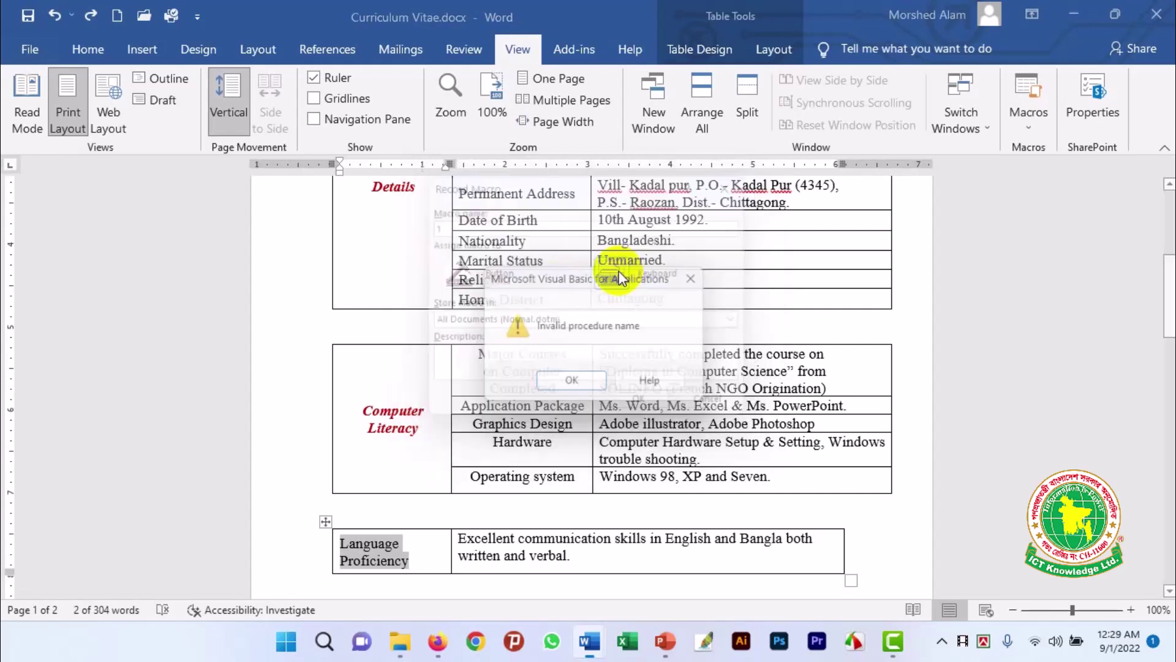
{"action": "left_click", "coordinate": [573, 384]}
Record an empty Macro4 without assigning a shortcut key, then stop recording
{"action": "left_click", "coordinate": [1036, 123]}
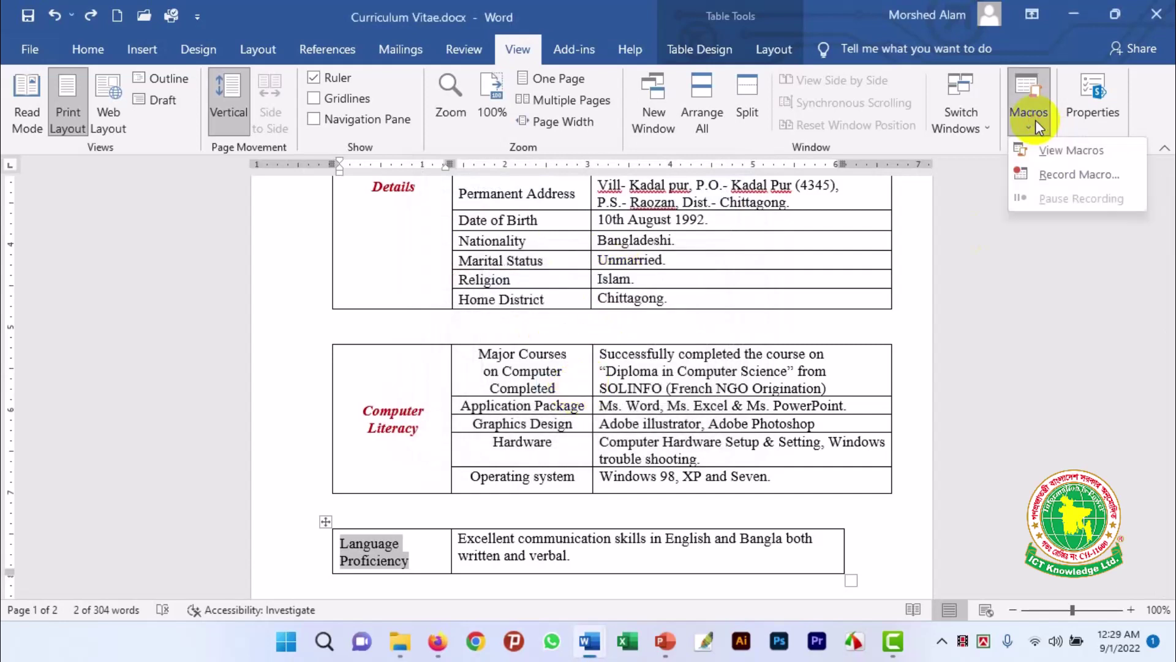
{"action": "left_click", "coordinate": [1066, 175]}
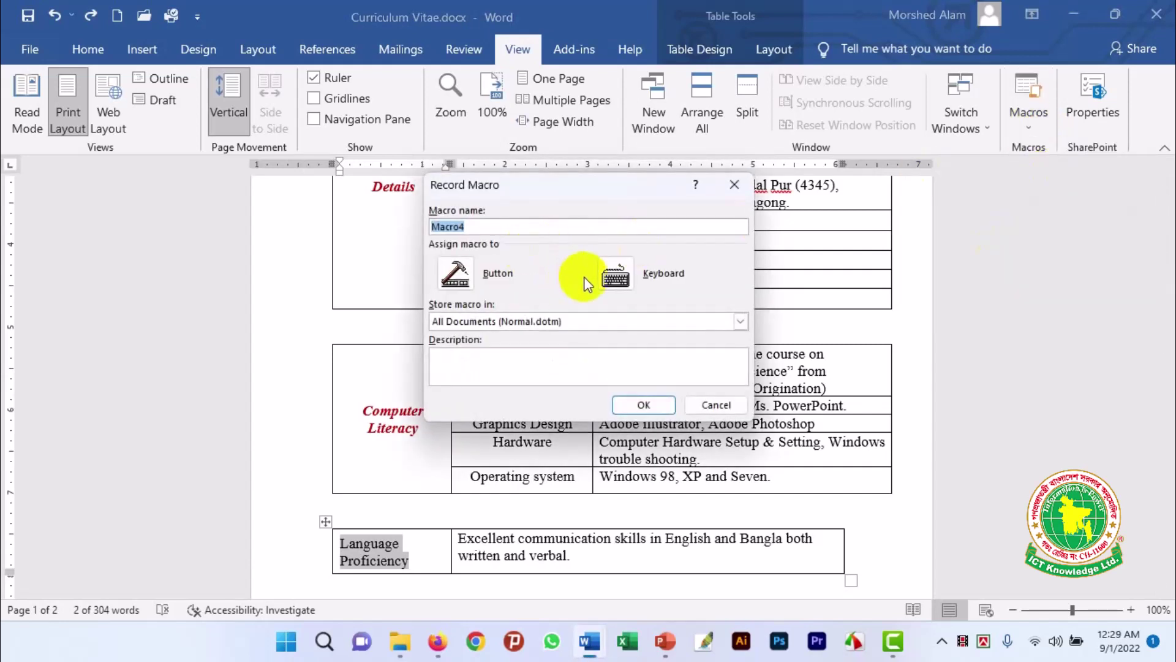
{"action": "left_click", "coordinate": [615, 274]}
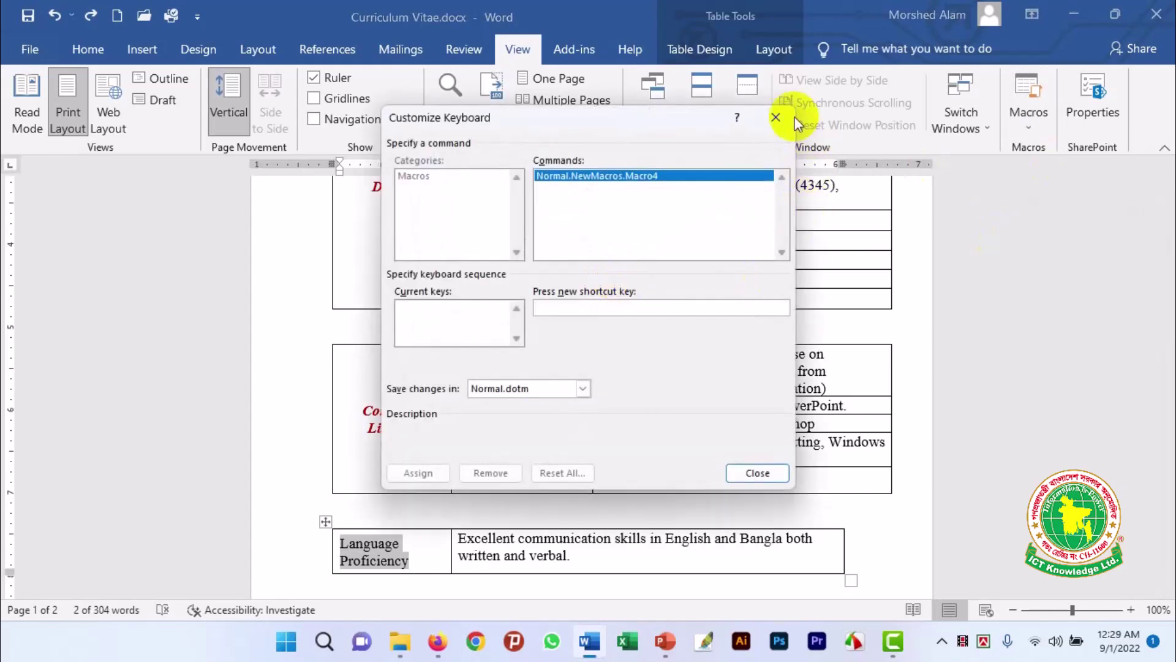
{"action": "left_click", "coordinate": [790, 117]}
{"action": "left_click", "coordinate": [1030, 116]}
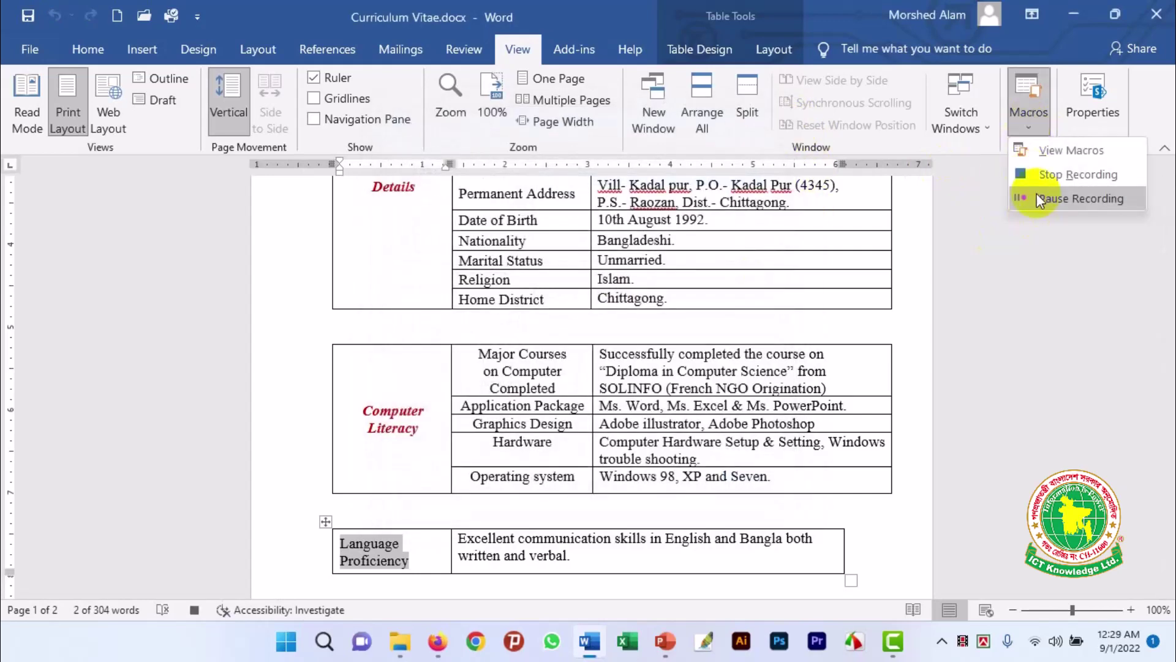
{"action": "left_click", "coordinate": [1078, 175]}
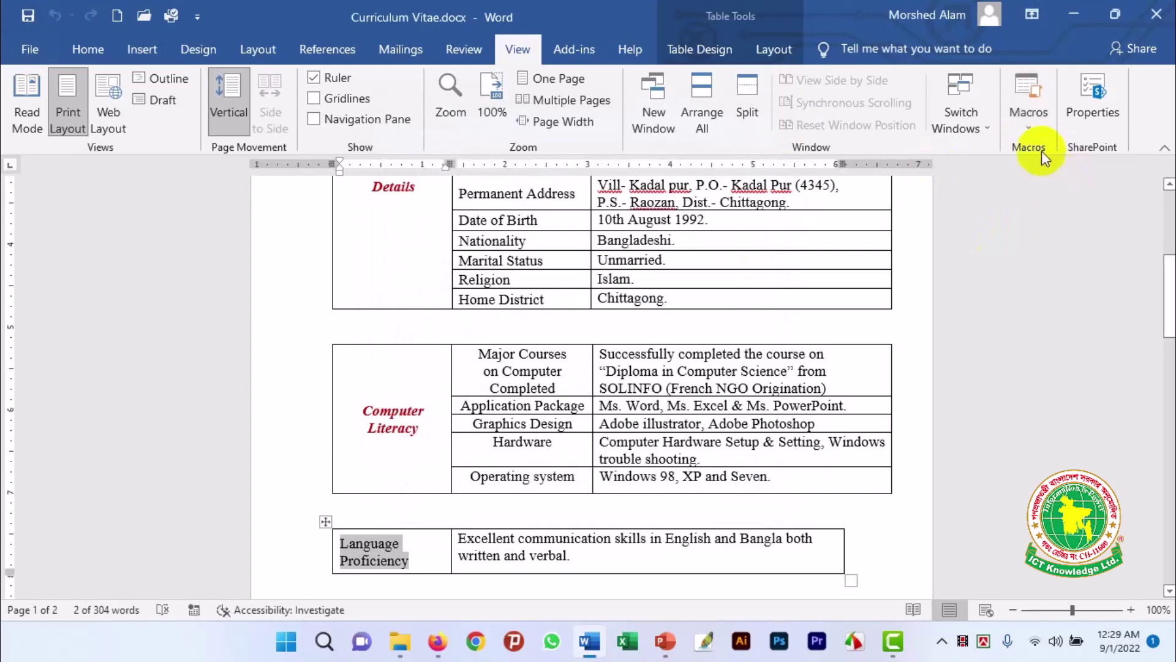
{"action": "left_click", "coordinate": [1029, 120]}
Start recording Macro5 with the Alt+D keyboard shortcut assigned
{"action": "left_click", "coordinate": [1043, 174]}
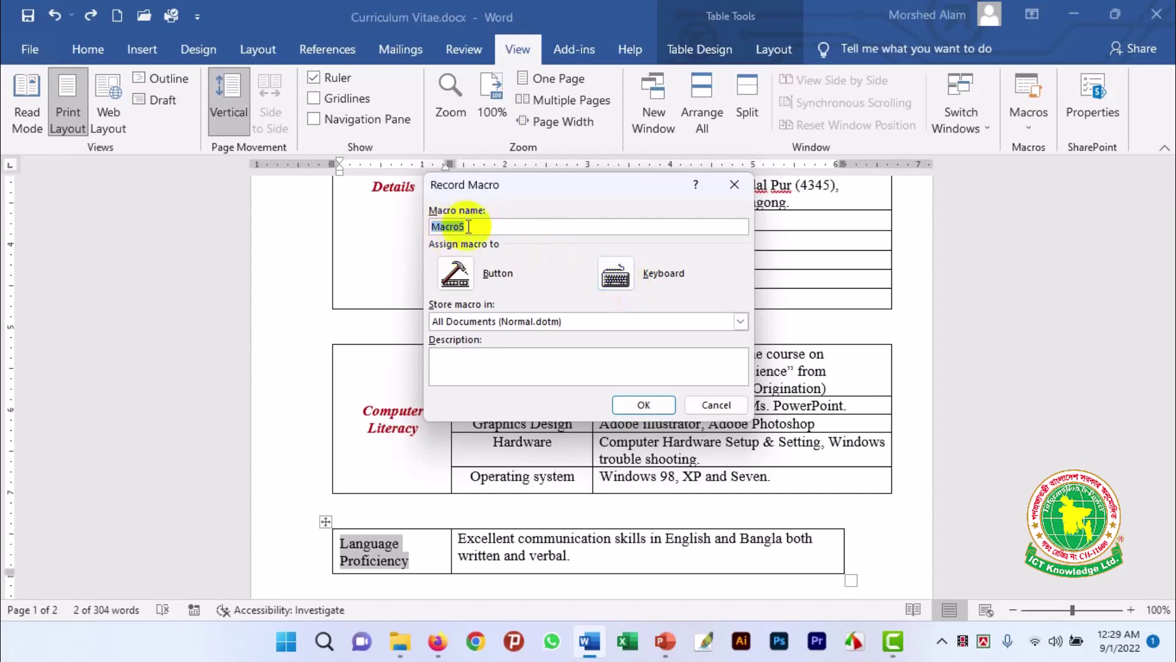
{"action": "left_click", "coordinate": [614, 278]}
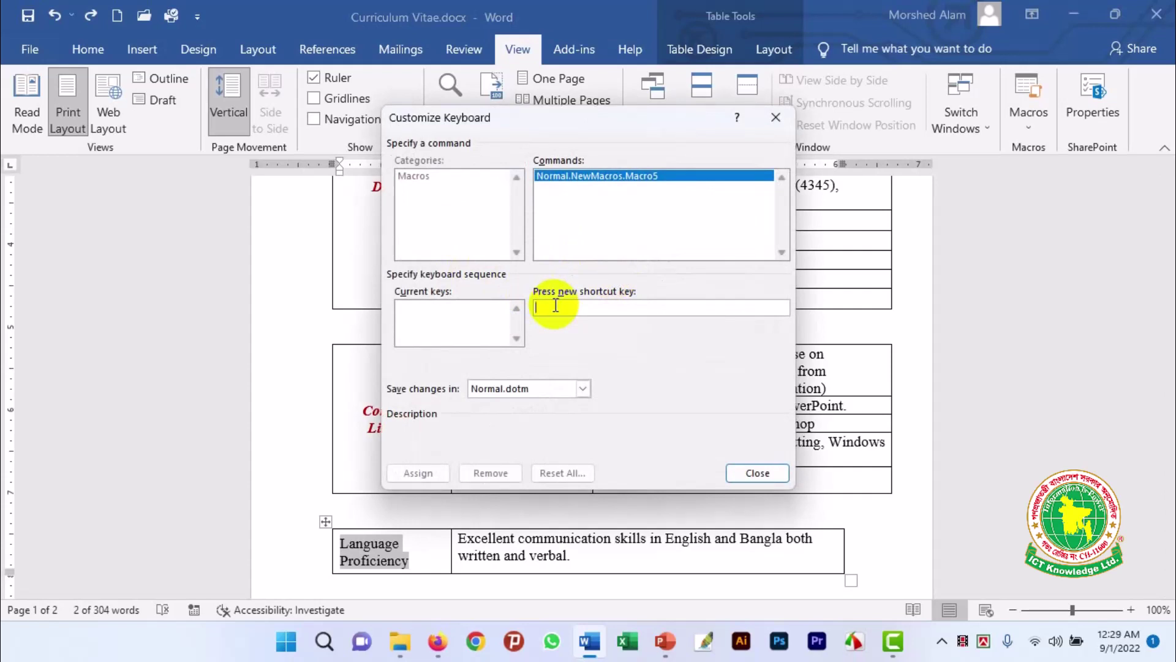
{"action": "key", "text": "alt+d"}
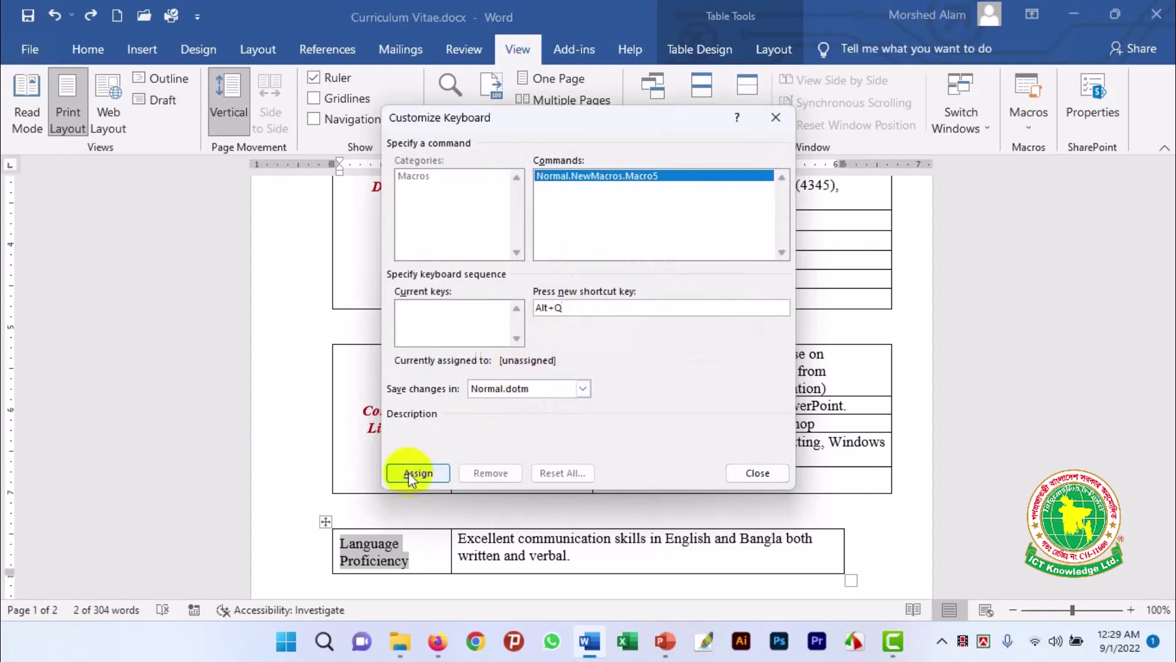
{"action": "left_click", "coordinate": [418, 473]}
{"action": "left_click", "coordinate": [757, 473]}
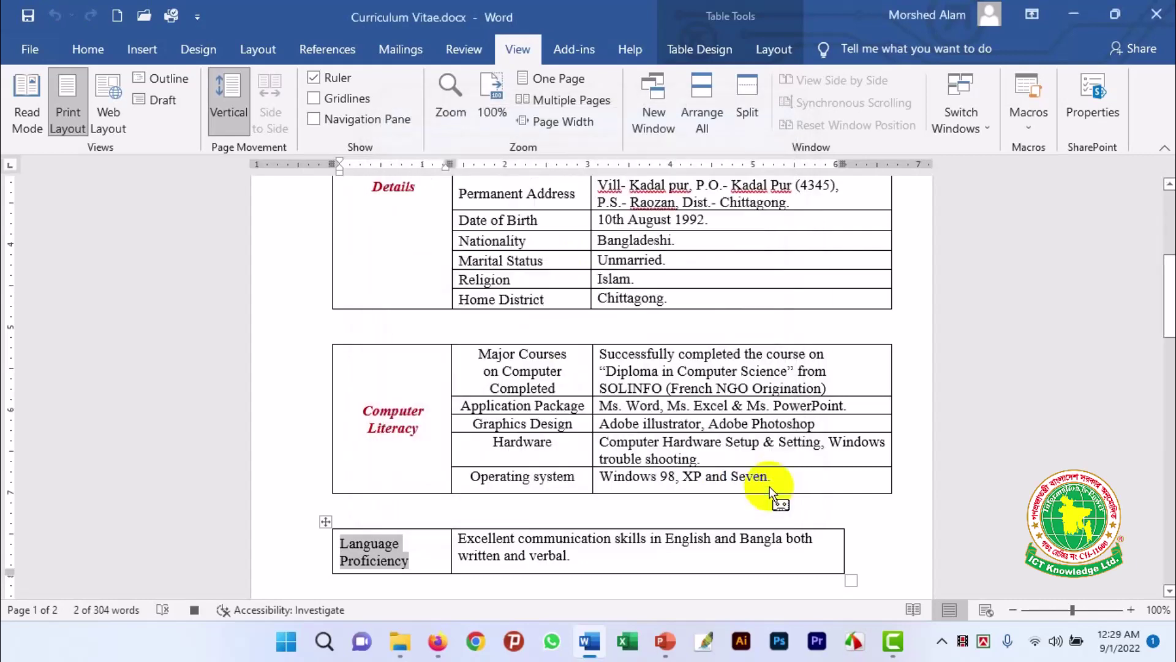
While recording, make the Language Proficiency label bold, italic and centred, then stop recording
{"action": "left_click", "coordinate": [44, 60]}
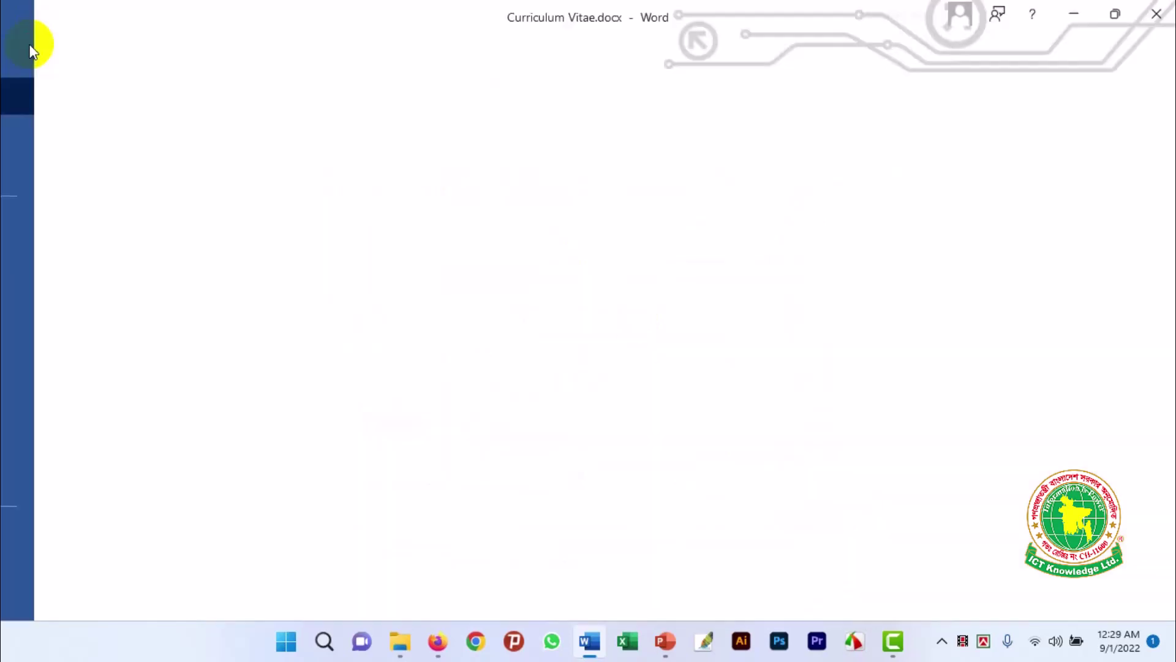
{"action": "key", "text": "Escape"}
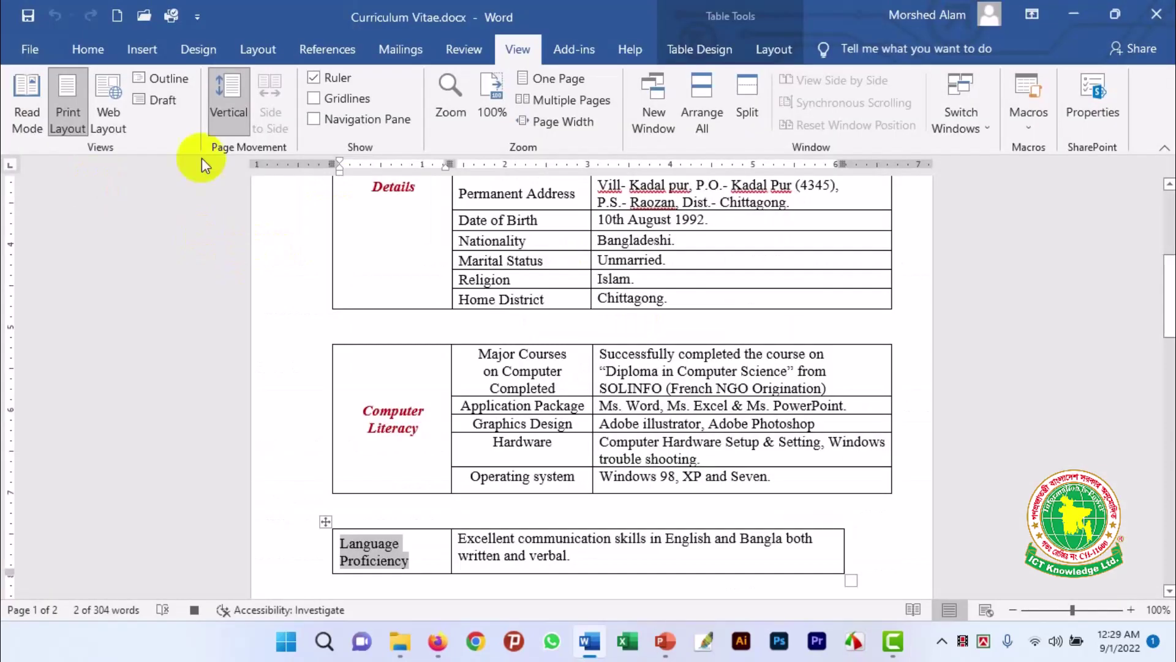
{"action": "left_click", "coordinate": [87, 50]}
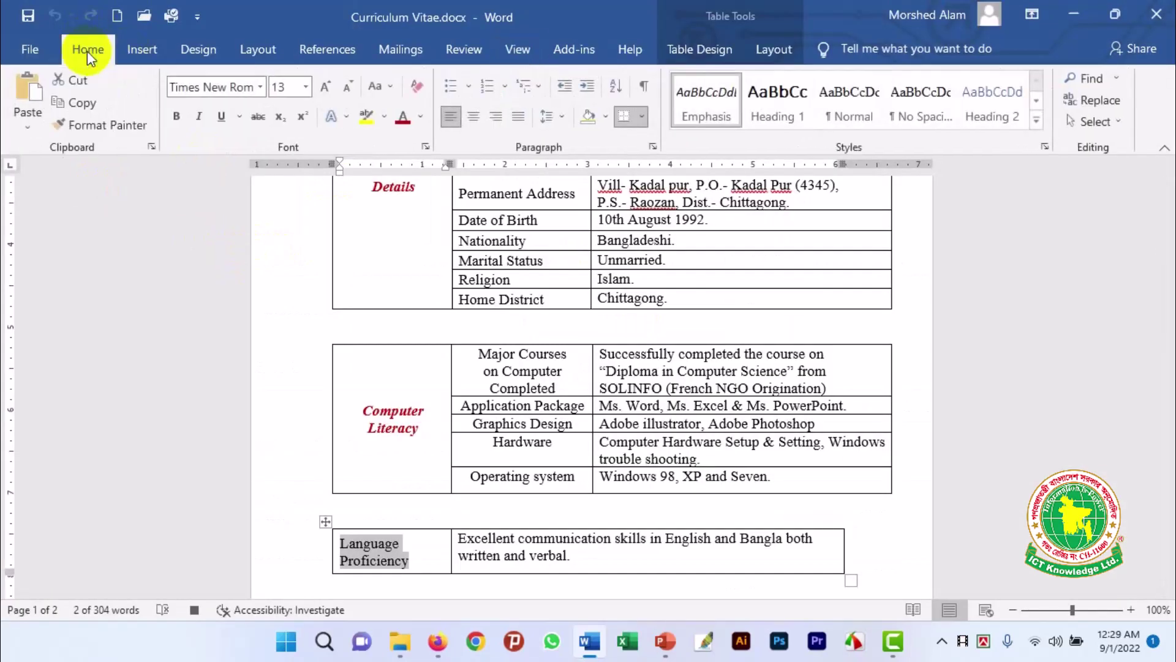
{"action": "left_click", "coordinate": [178, 117]}
{"action": "left_click", "coordinate": [200, 117]}
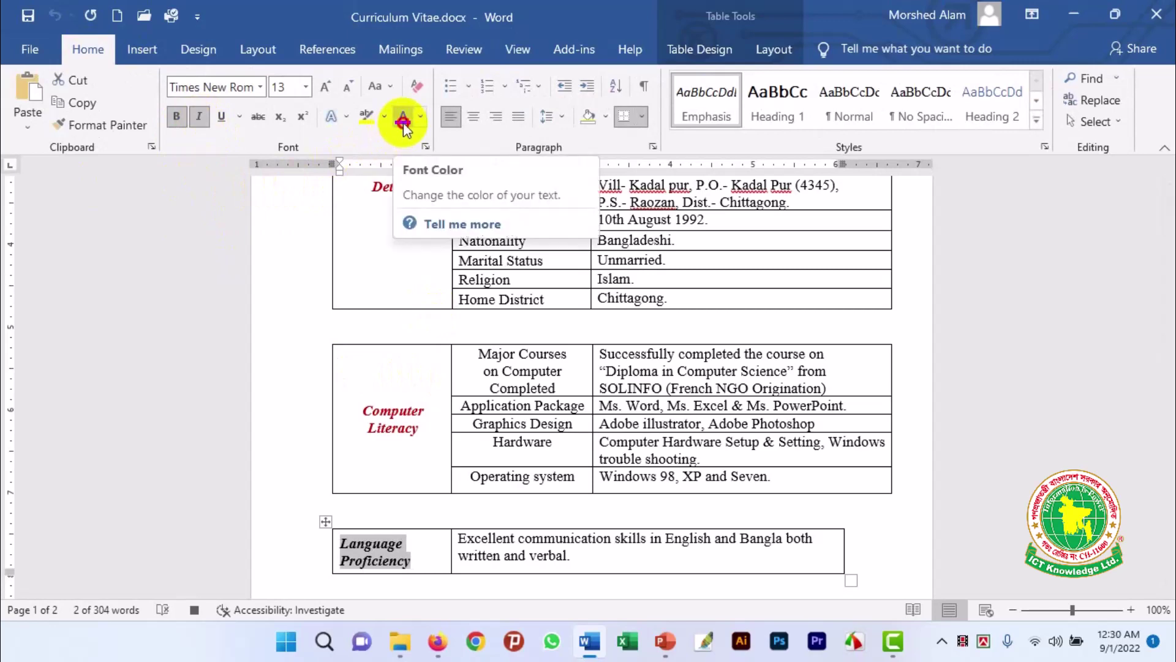
{"action": "left_click", "coordinate": [773, 50]}
{"action": "left_click", "coordinate": [681, 100]}
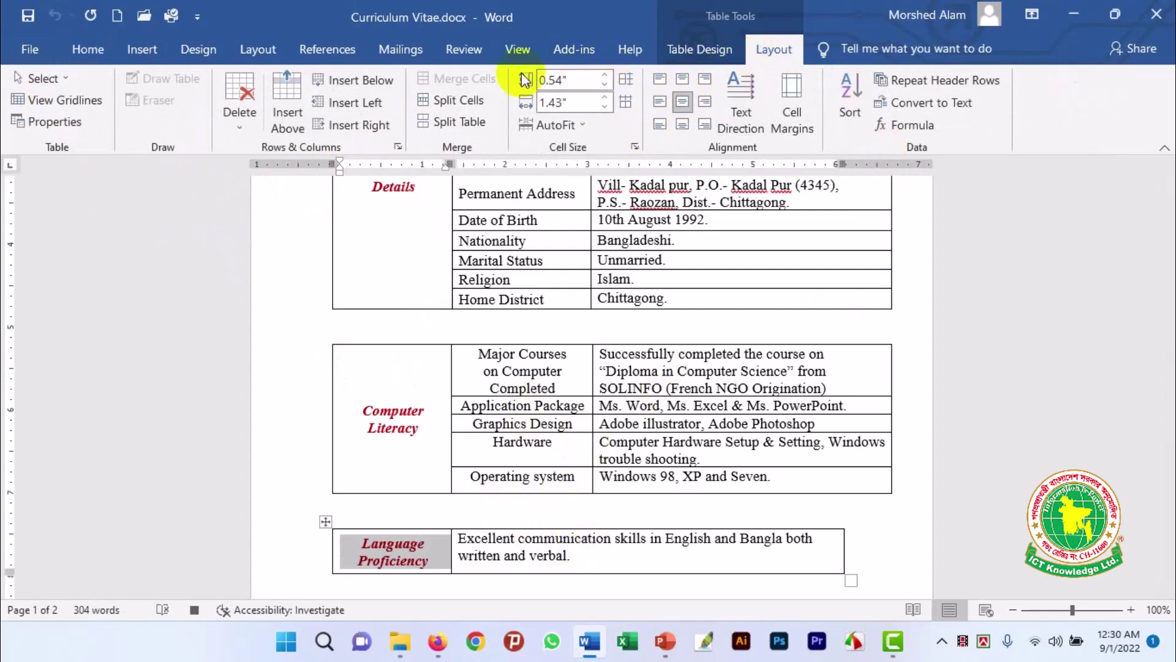
{"action": "left_click", "coordinate": [517, 49]}
{"action": "left_click", "coordinate": [1029, 119]}
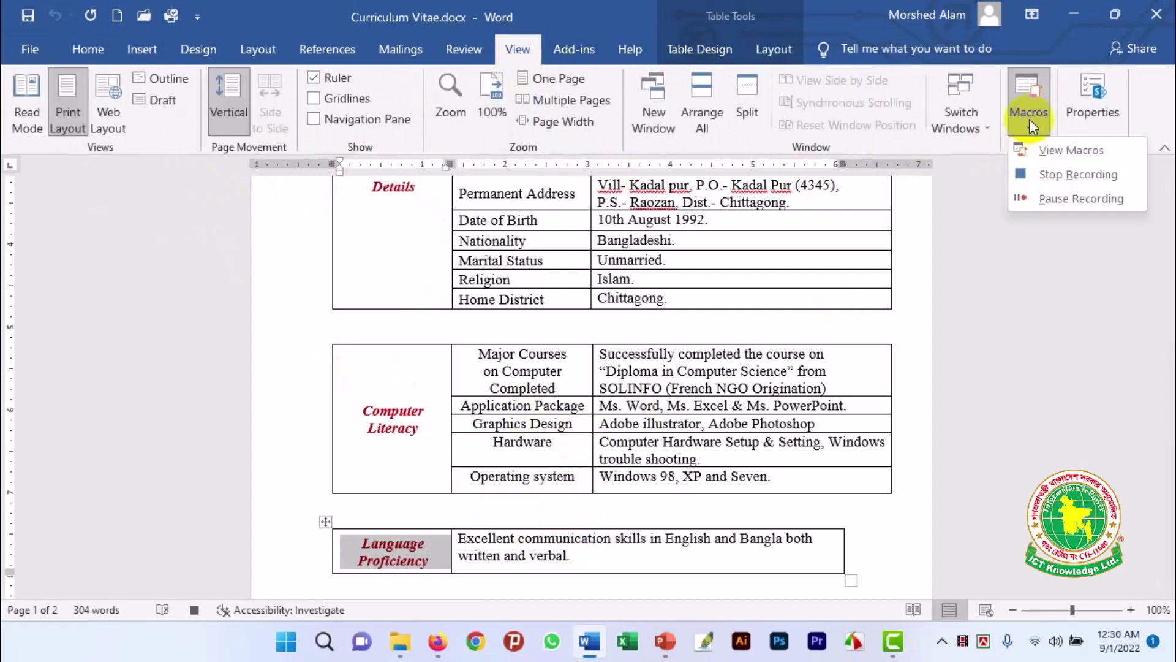
{"action": "left_click", "coordinate": [1054, 177]}
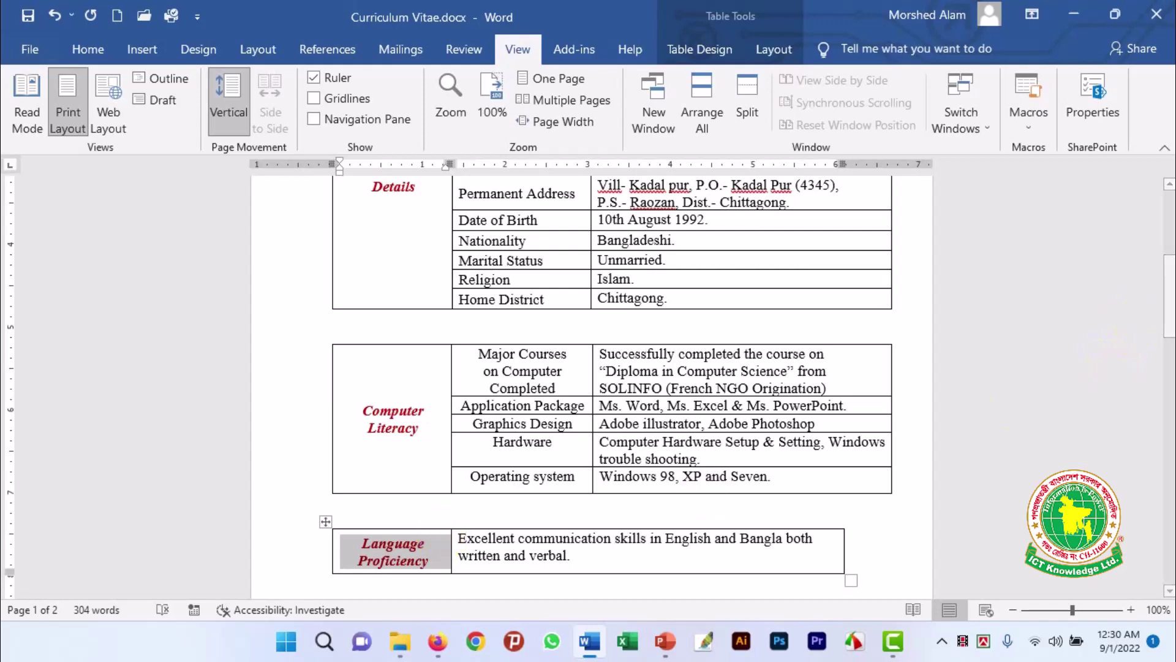
Select the Language Proficiency table and apply AutoFit Window to it
{"action": "left_click", "coordinate": [1169, 302]}
{"action": "left_click_drag", "start_coordinate": [1170, 302], "coordinate": [1169, 336]}
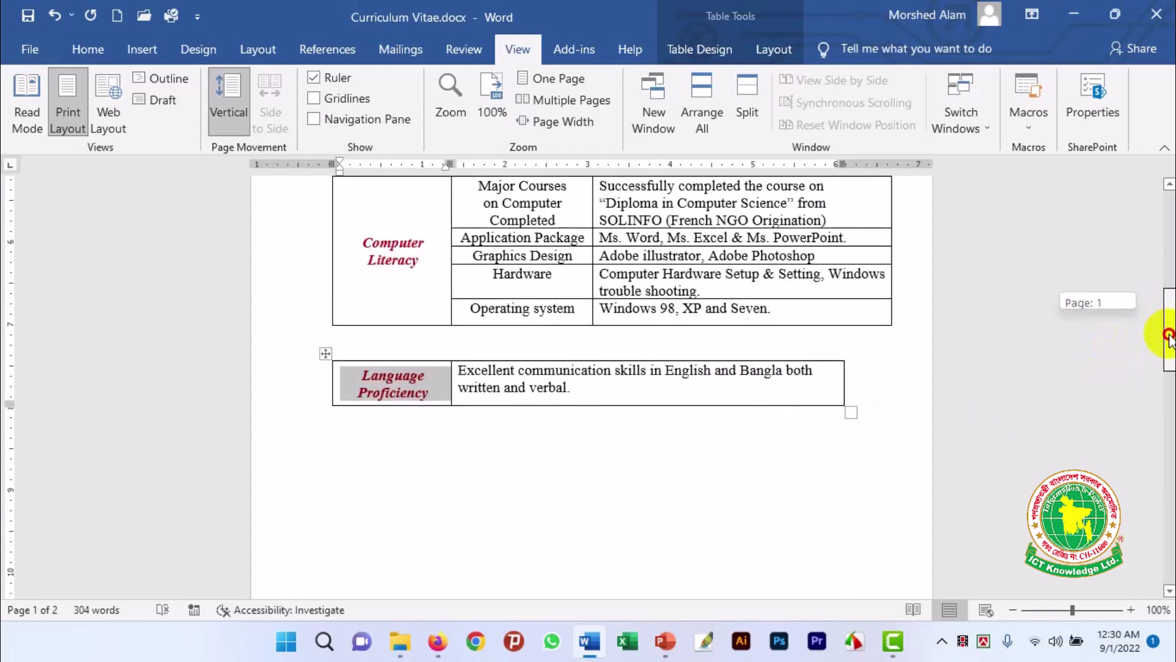
{"action": "left_click", "coordinate": [764, 395]}
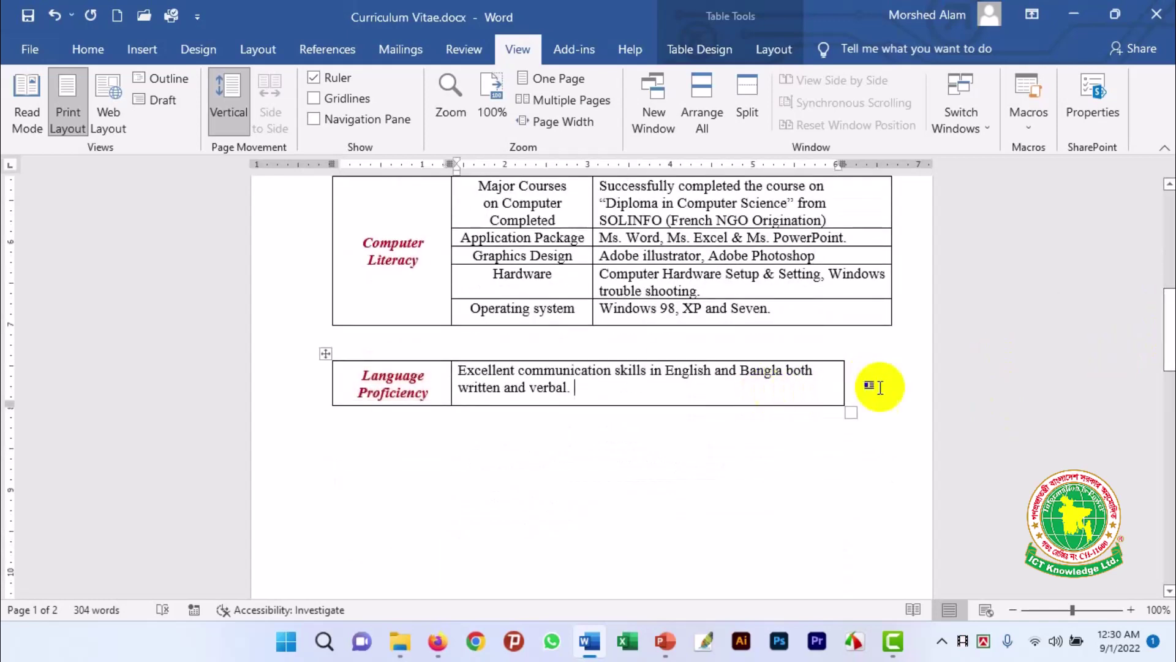
{"action": "left_click", "coordinate": [325, 353]}
{"action": "left_click", "coordinate": [764, 50]}
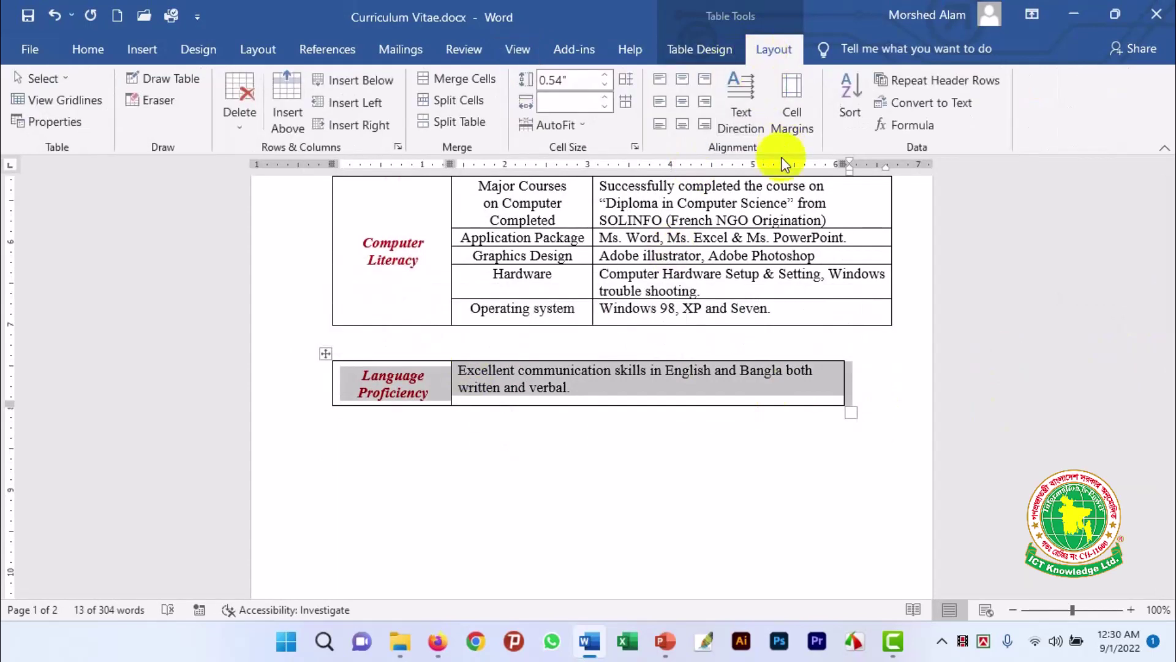
{"action": "left_click", "coordinate": [560, 129]}
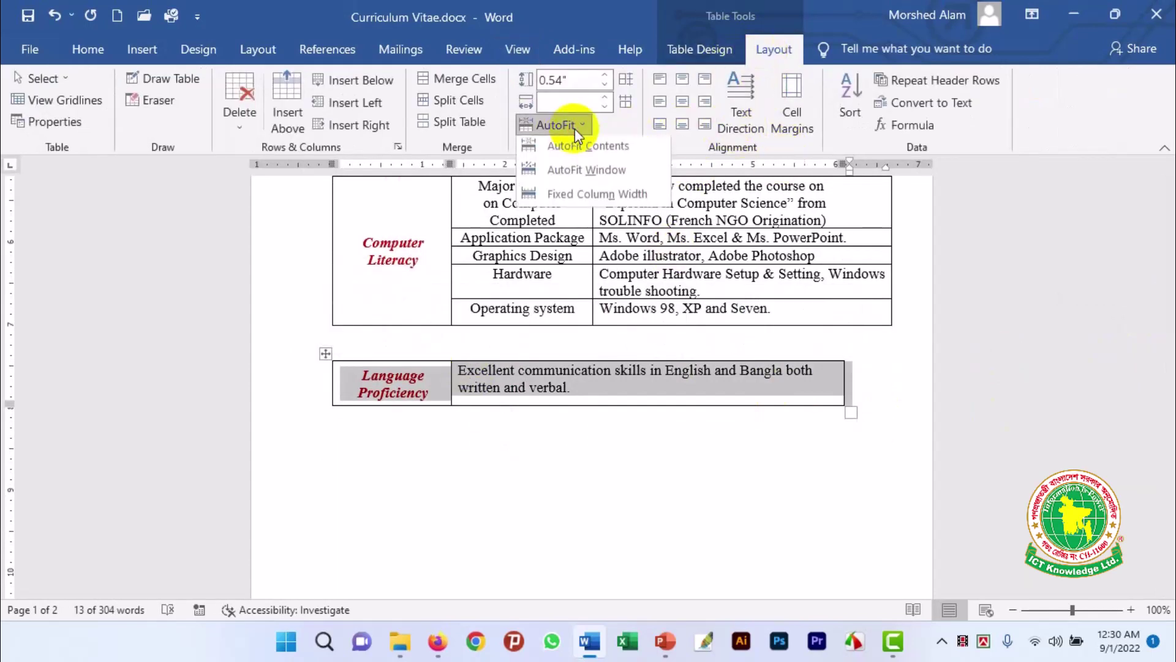
{"action": "left_click", "coordinate": [587, 168]}
{"action": "left_click", "coordinate": [513, 387]}
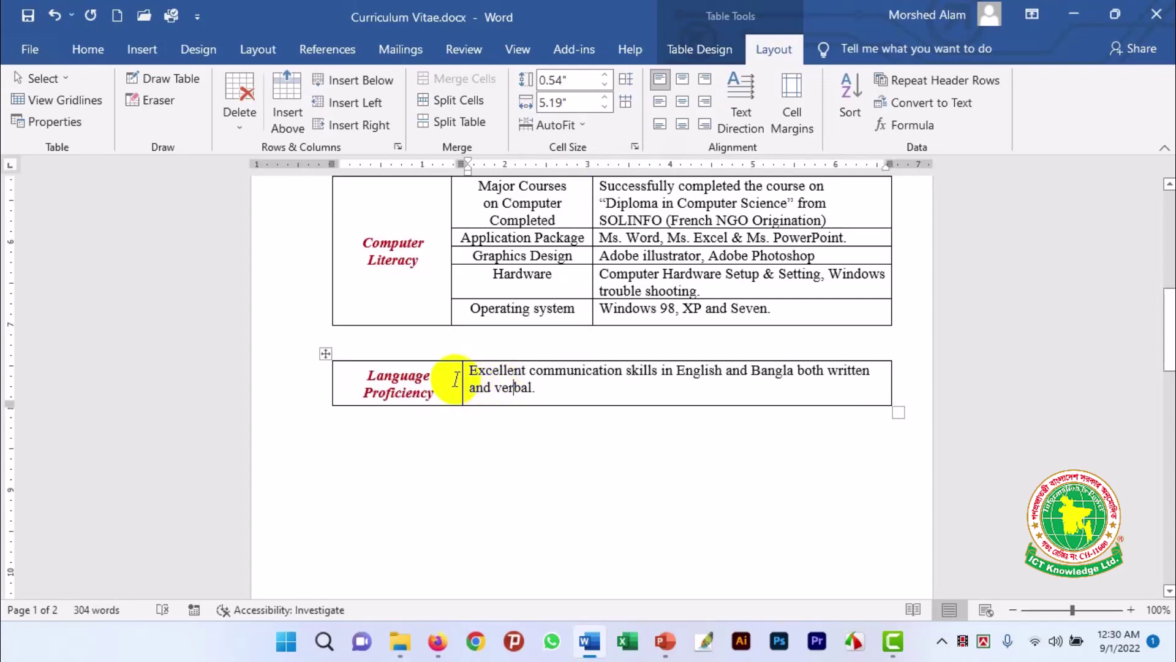
Nudge the Language Proficiency label column border left and review the stretched table
{"action": "left_click_drag", "start_coordinate": [461, 380], "coordinate": [452, 380]}
{"action": "scroll", "coordinate": [500, 413], "scroll_direction": "up", "scroll_amount": 8}
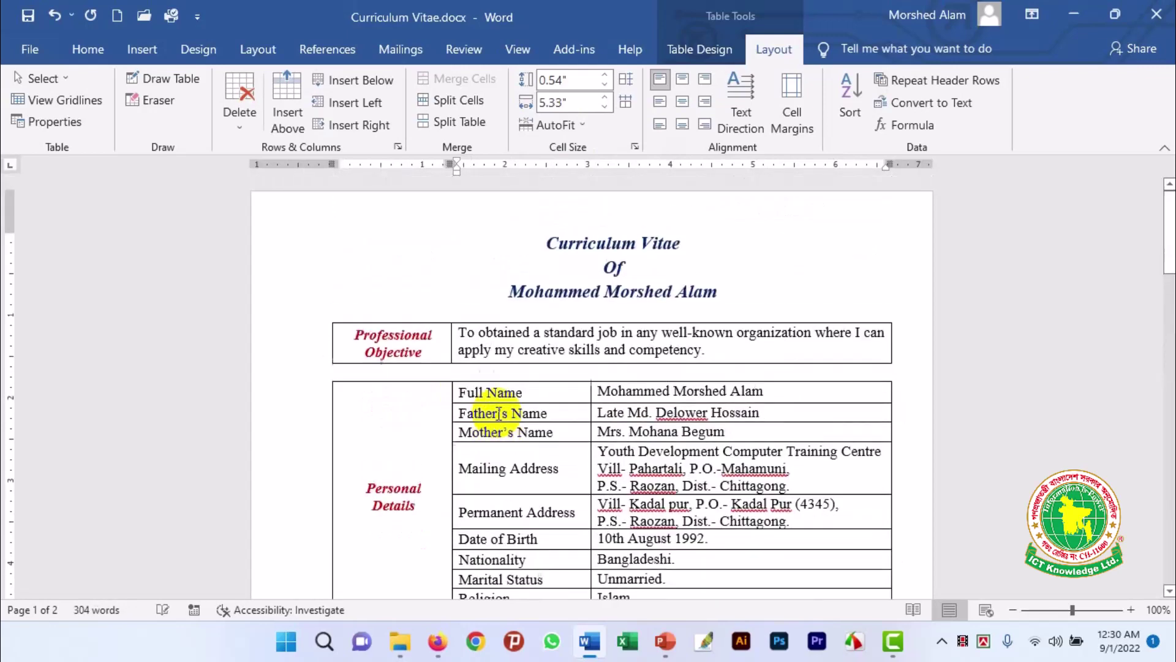
{"action": "scroll", "coordinate": [495, 413], "scroll_direction": "down", "scroll_amount": 5}
{"action": "scroll", "coordinate": [493, 412], "scroll_direction": "down", "scroll_amount": 5}
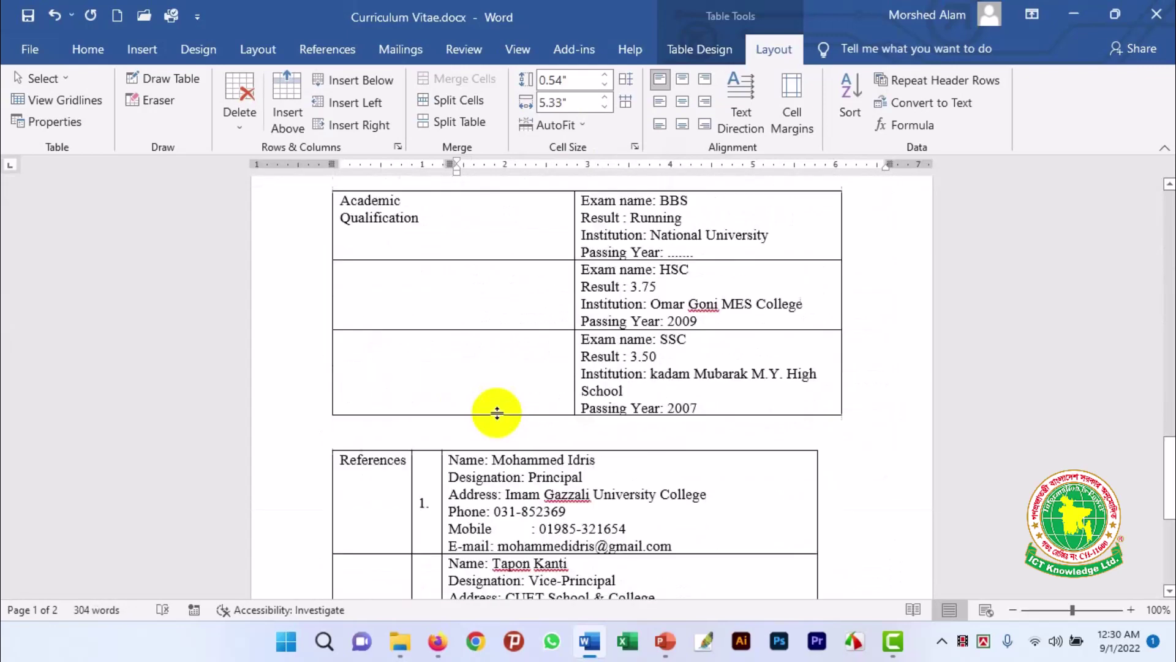
{"action": "left_click_drag", "start_coordinate": [1170, 475], "coordinate": [1169, 367]}
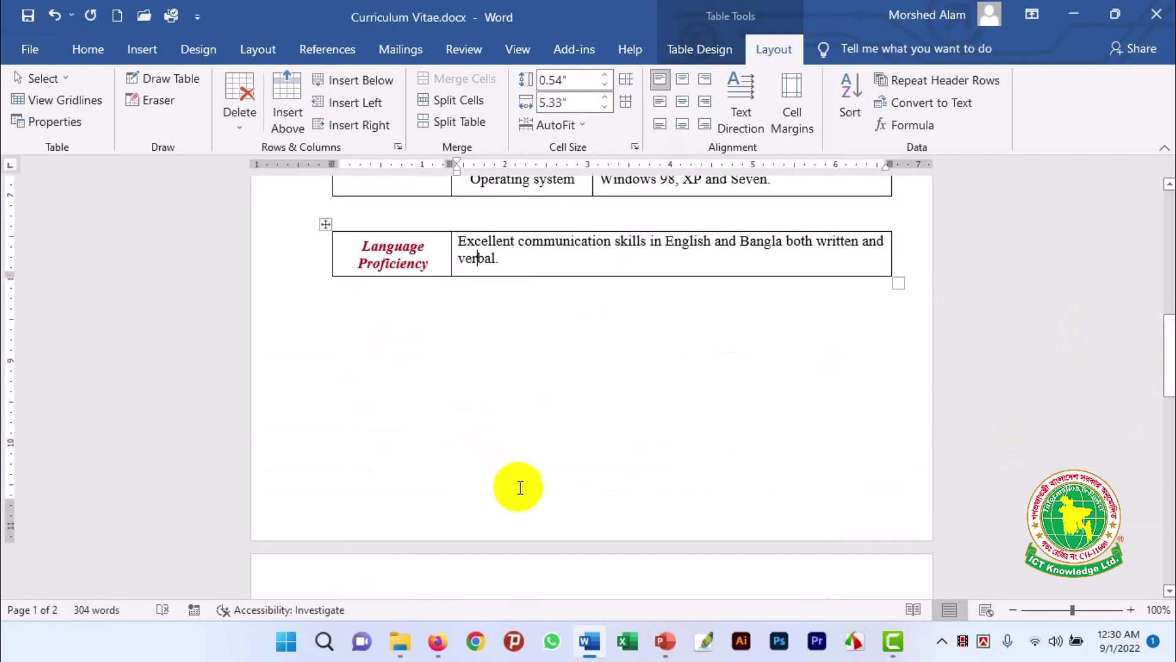
{"action": "mouse_move", "coordinate": [519, 486]}
{"action": "left_mouse_down"}
{"action": "mouse_move", "coordinate": [381, 108]}
{"action": "mouse_move", "coordinate": [315, 210]}
{"action": "left_mouse_up"}
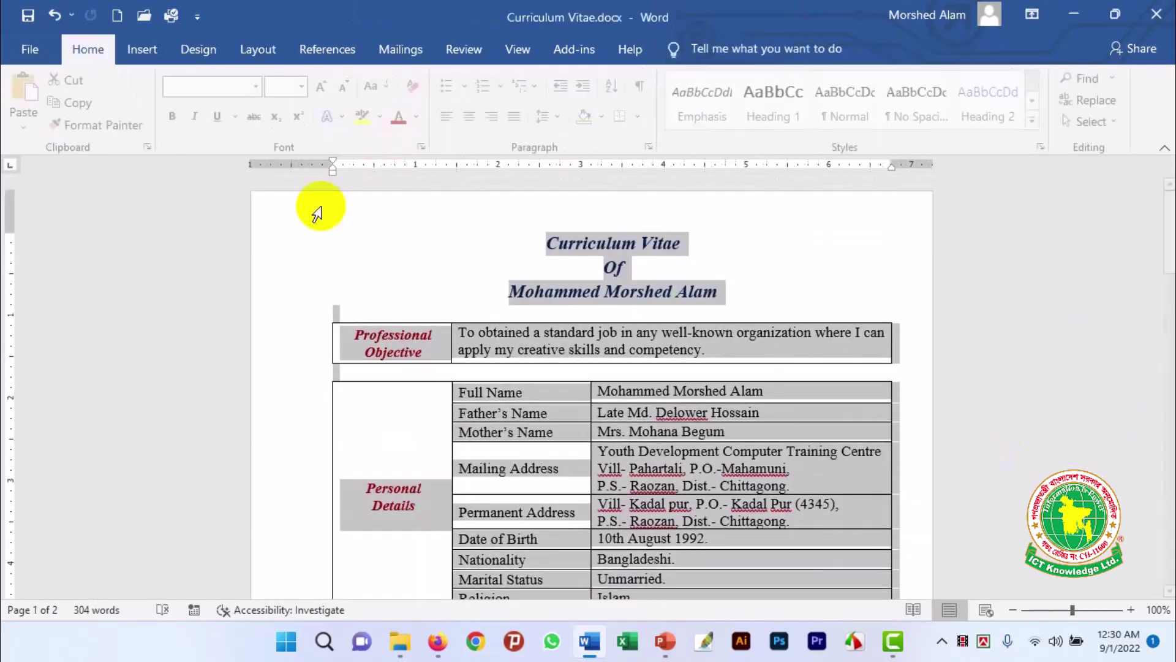
Select the CV tables through Language Proficiency and set their text to 14 pt
{"action": "left_click", "coordinate": [420, 322]}
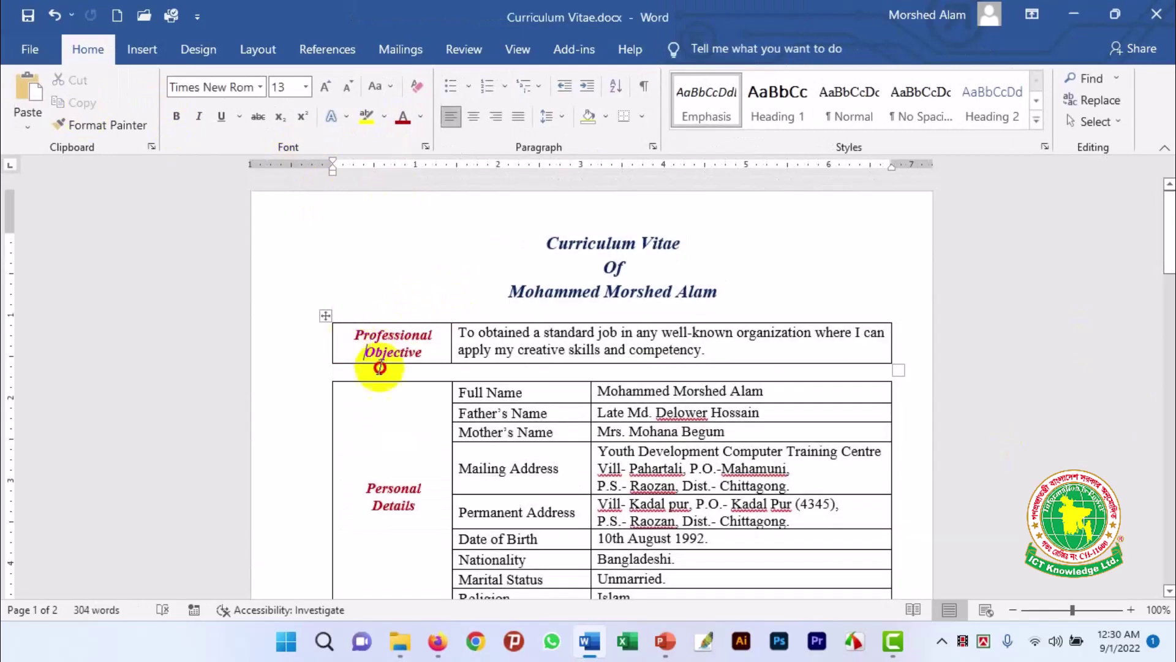
{"action": "scroll", "coordinate": [375, 367], "scroll_direction": "down", "scroll_amount": 5}
{"action": "scroll", "coordinate": [579, 398], "scroll_direction": "down", "scroll_amount": 8}
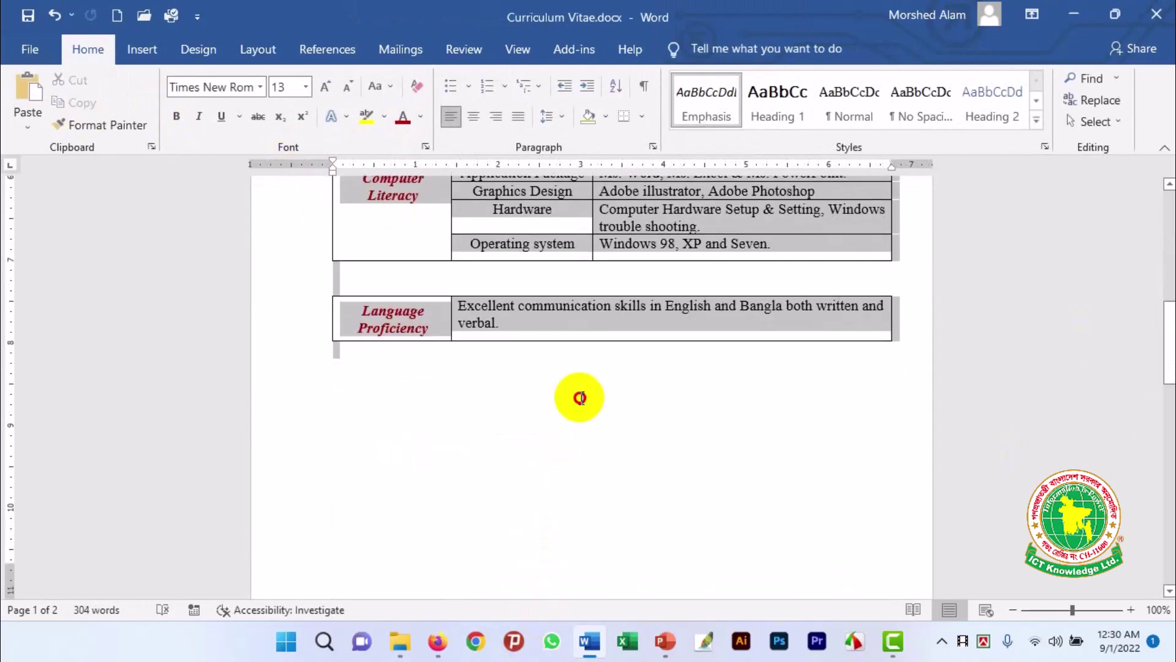
{"action": "left_click", "coordinate": [893, 316], "text": "shift"}
{"action": "left_click", "coordinate": [307, 85]}
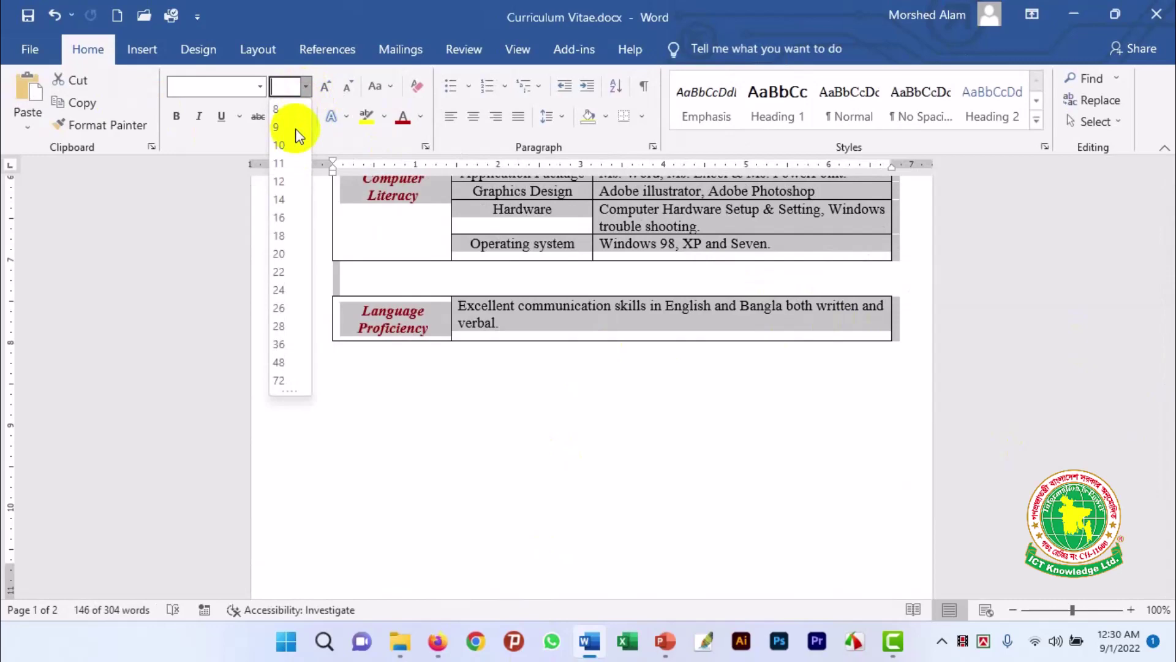
{"action": "left_click", "coordinate": [283, 197]}
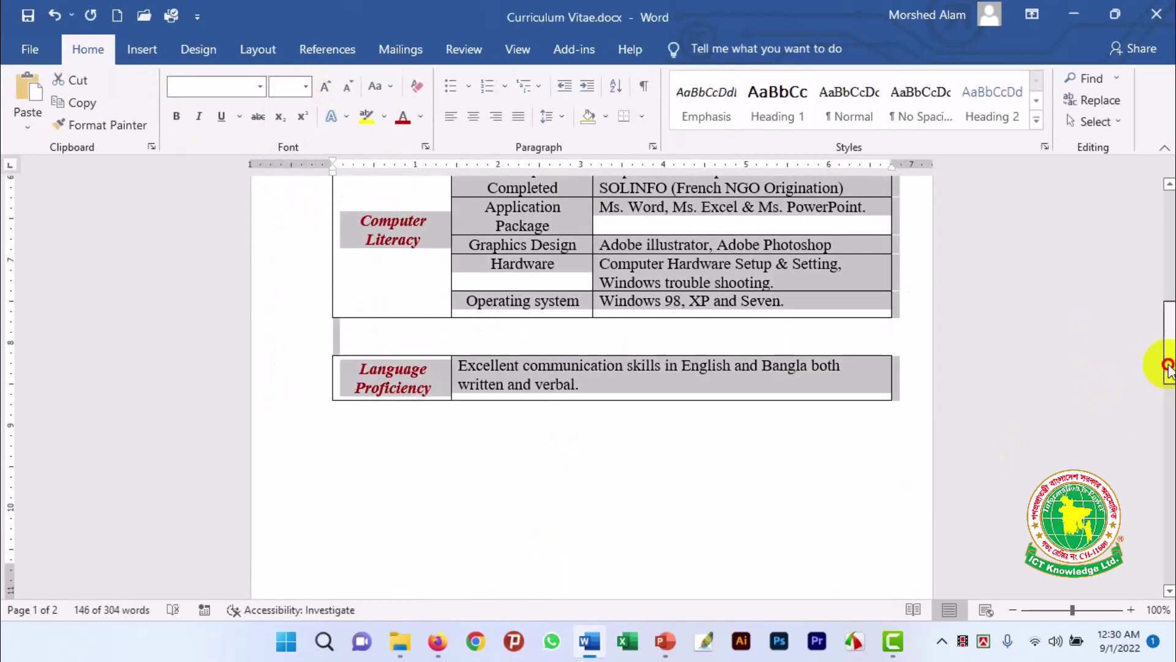
Set the selected tables' line spacing to Multiple at 1 in the paragraph settings
{"action": "mouse_move", "coordinate": [1168, 363]}
{"action": "left_mouse_down"}
{"action": "mouse_move", "coordinate": [1168, 383]}
{"action": "mouse_move", "coordinate": [1168, 241]}
{"action": "mouse_move", "coordinate": [1170, 289]}
{"action": "left_mouse_up"}
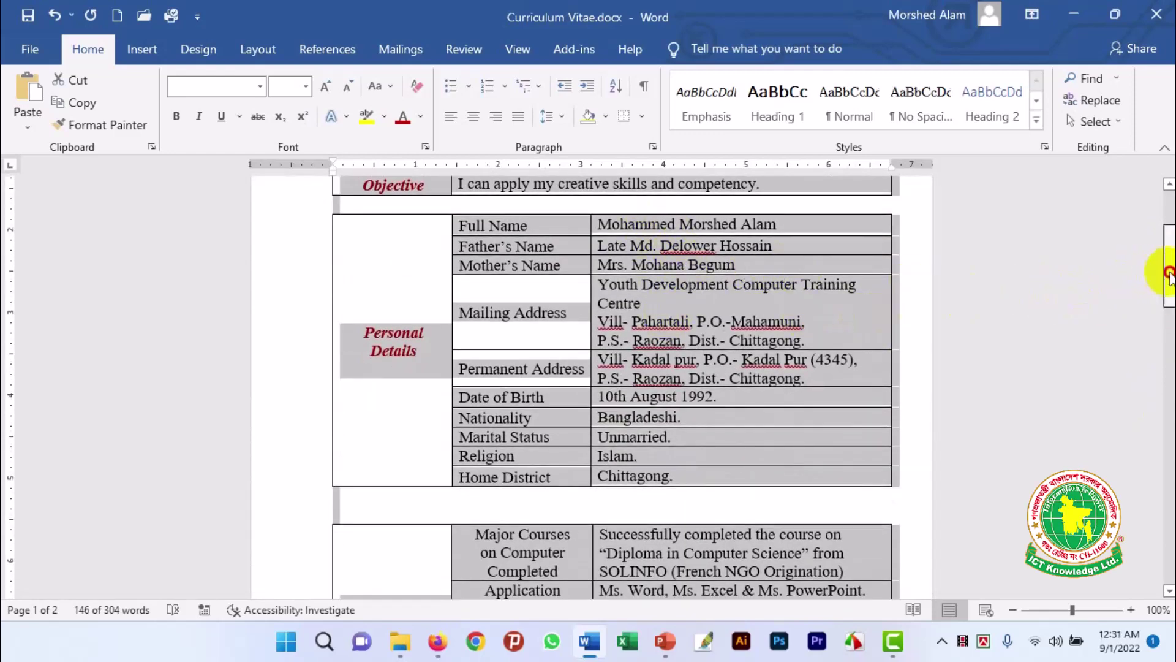
{"action": "left_click_drag", "start_coordinate": [1166, 279], "coordinate": [1167, 266]}
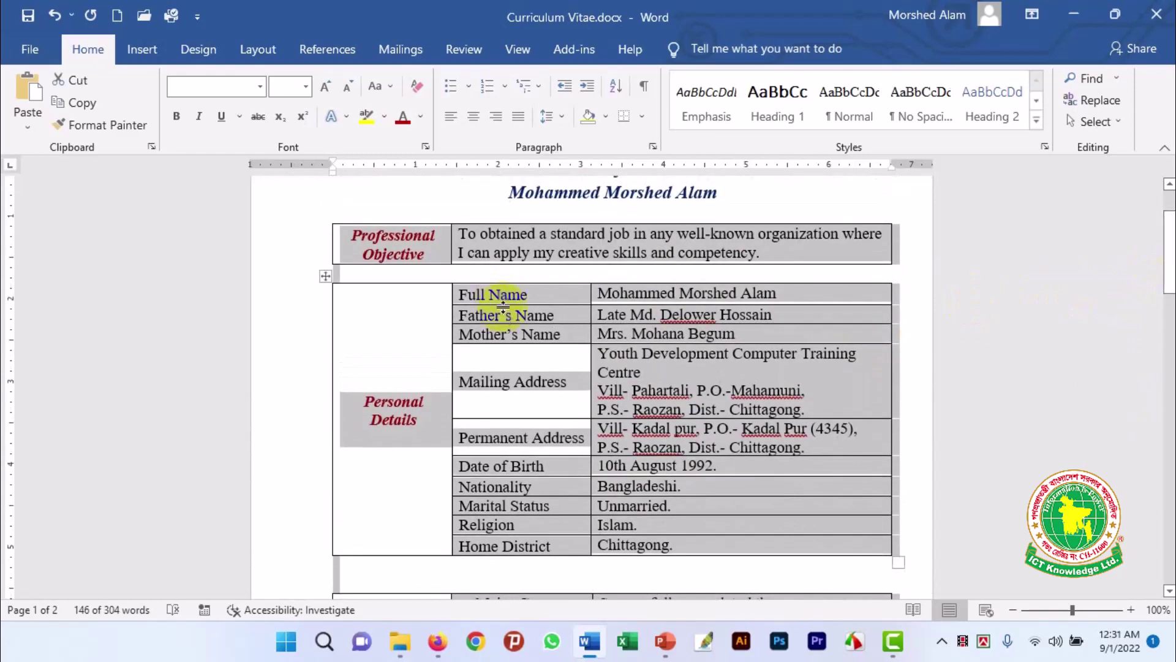
{"action": "left_click", "coordinate": [562, 117]}
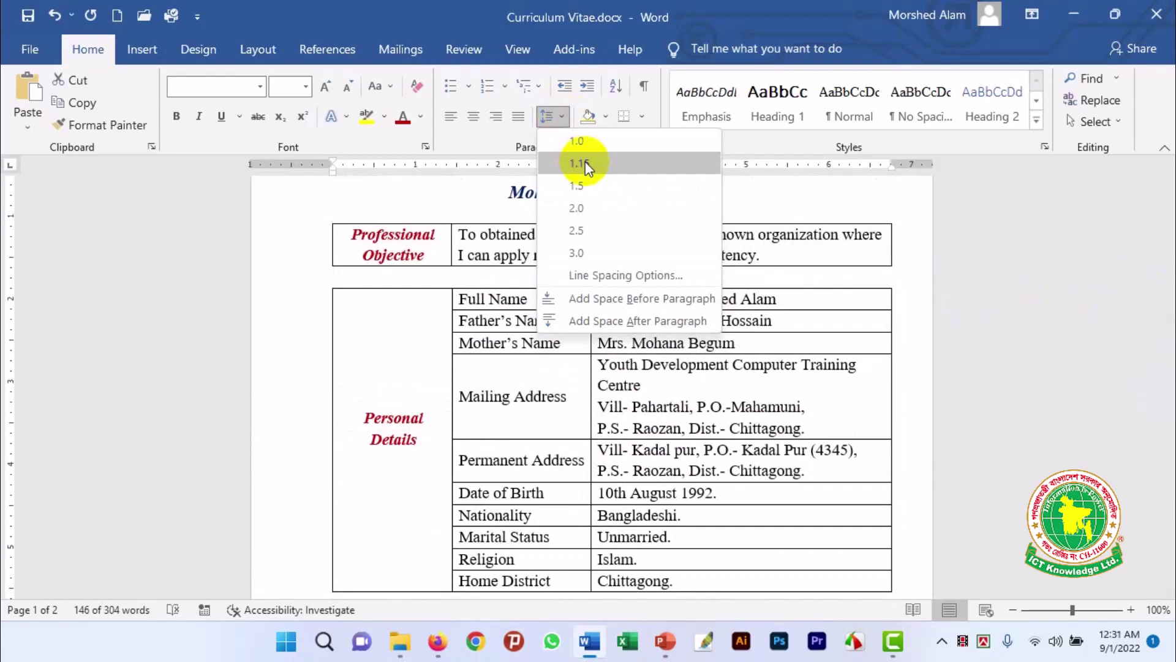
{"action": "left_click", "coordinate": [612, 275]}
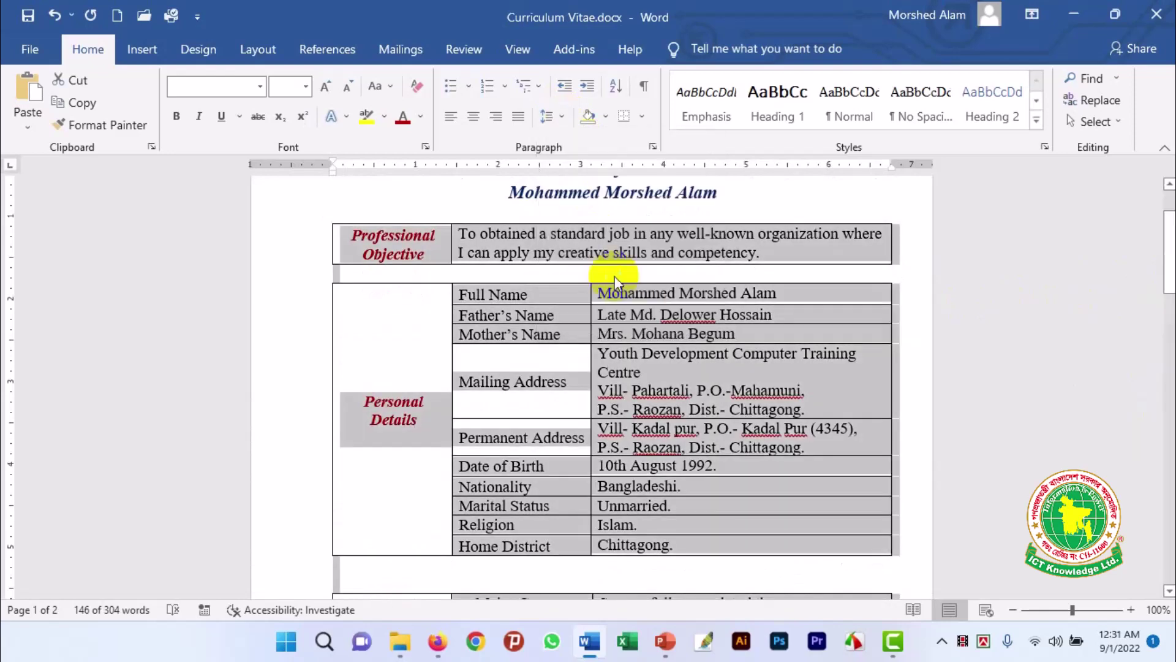
{"action": "left_click", "coordinate": [657, 345]}
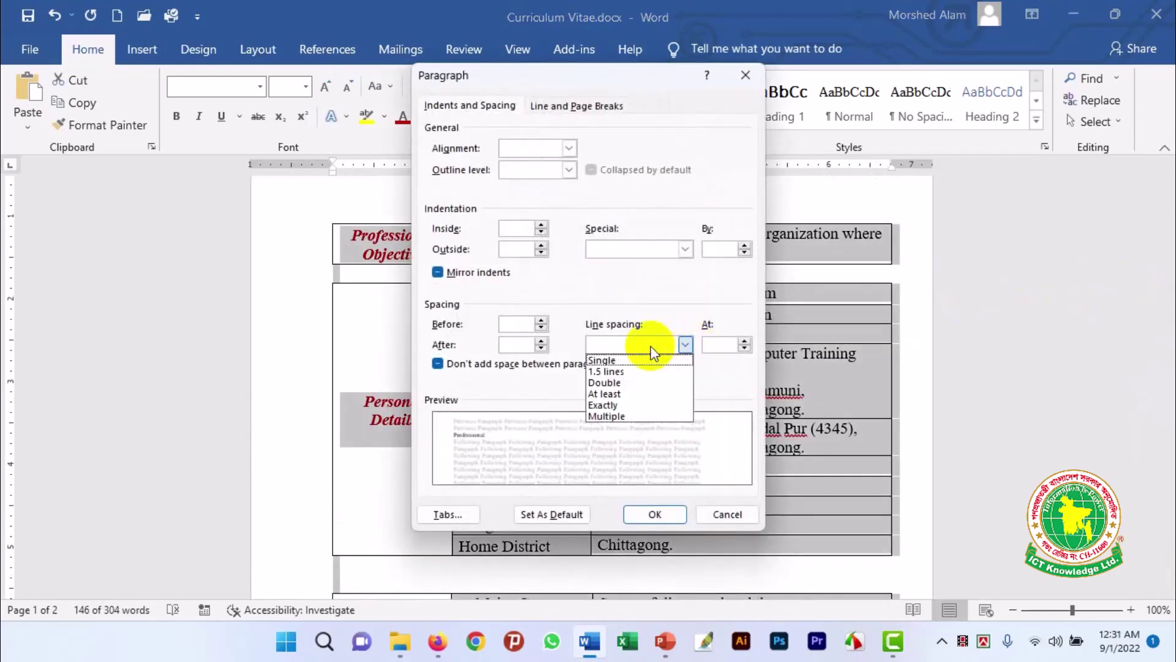
{"action": "left_click", "coordinate": [638, 412]}
{"action": "double_click", "coordinate": [701, 344]}
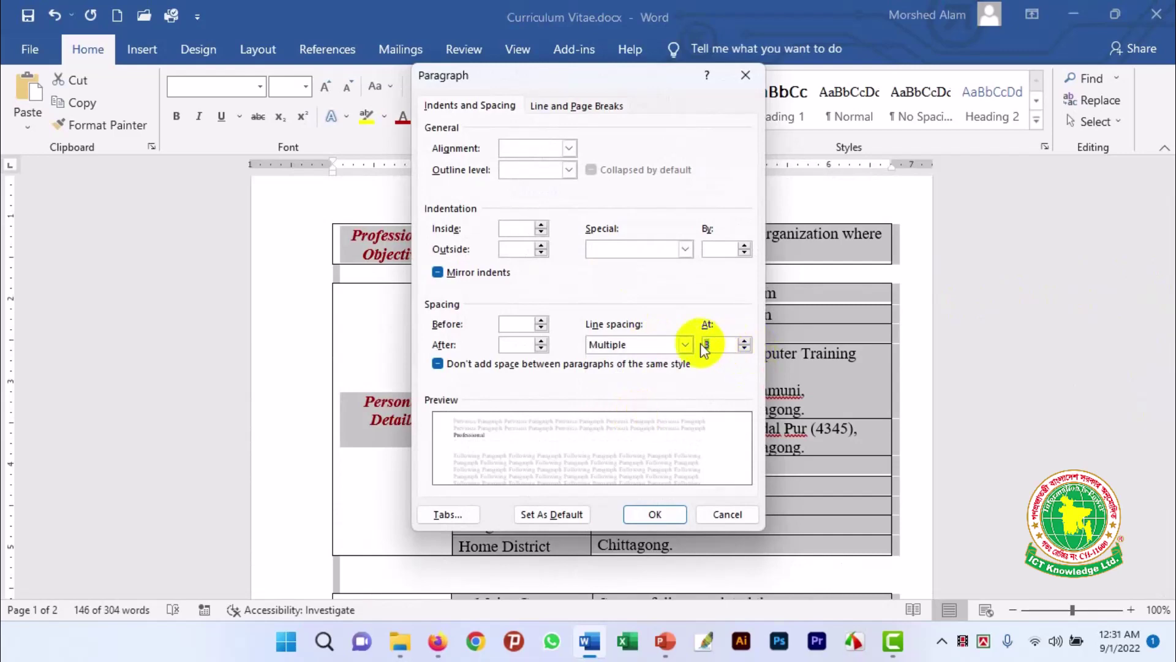
{"action": "type", "text": "1."}
{"action": "key", "text": "Return"}
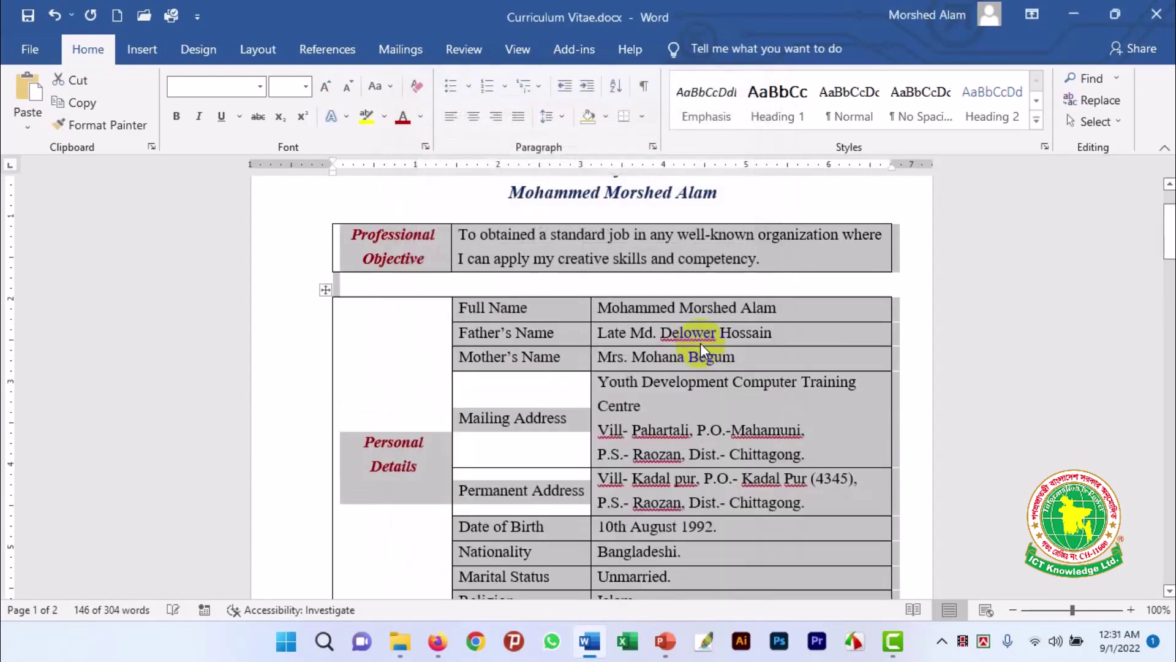
{"action": "left_click_drag", "start_coordinate": [1171, 231], "coordinate": [1170, 316]}
Delete the blank line above the Language Proficiency table
{"action": "left_click", "coordinate": [356, 315]}
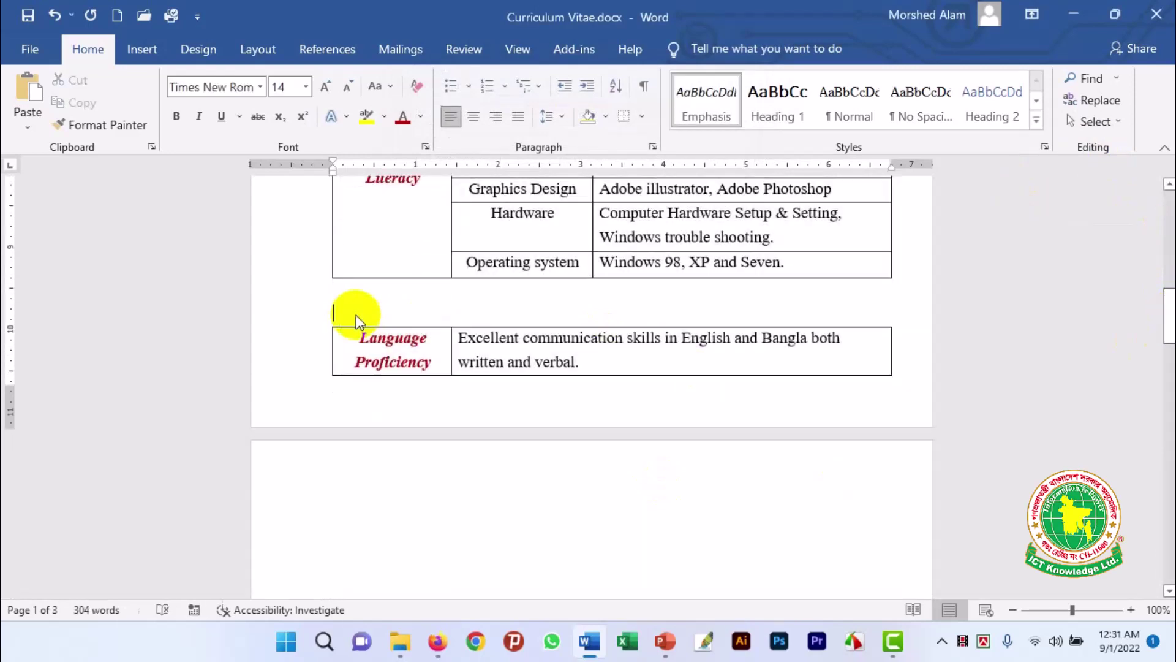
{"action": "key", "text": "Delete"}
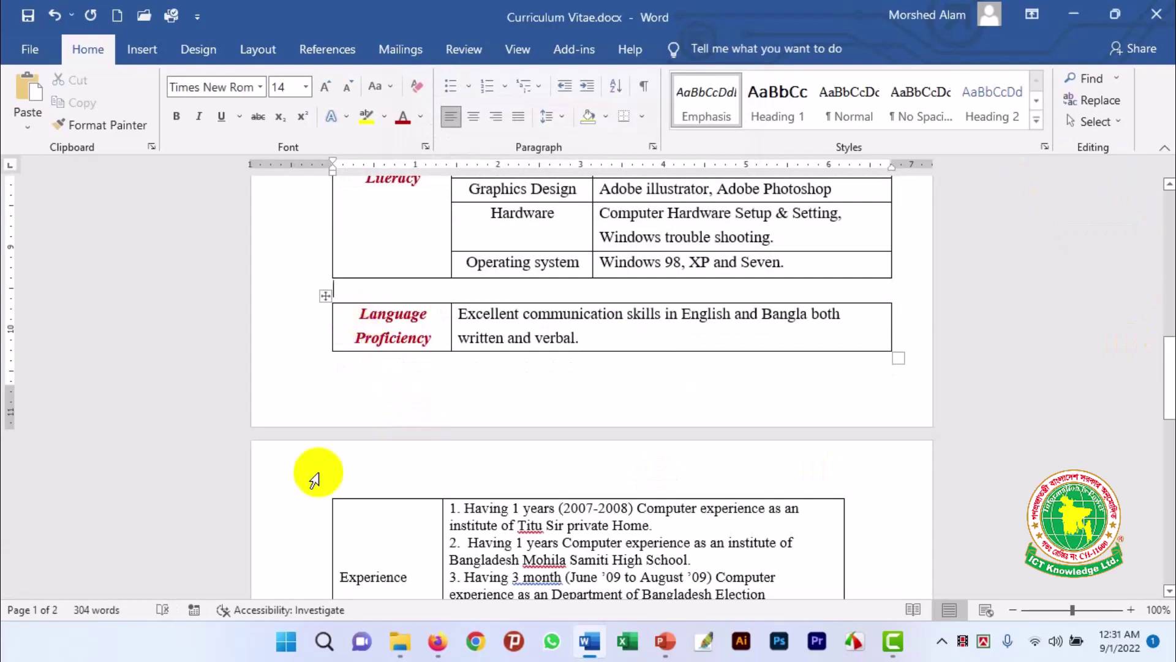
{"action": "left_click", "coordinate": [372, 499]}
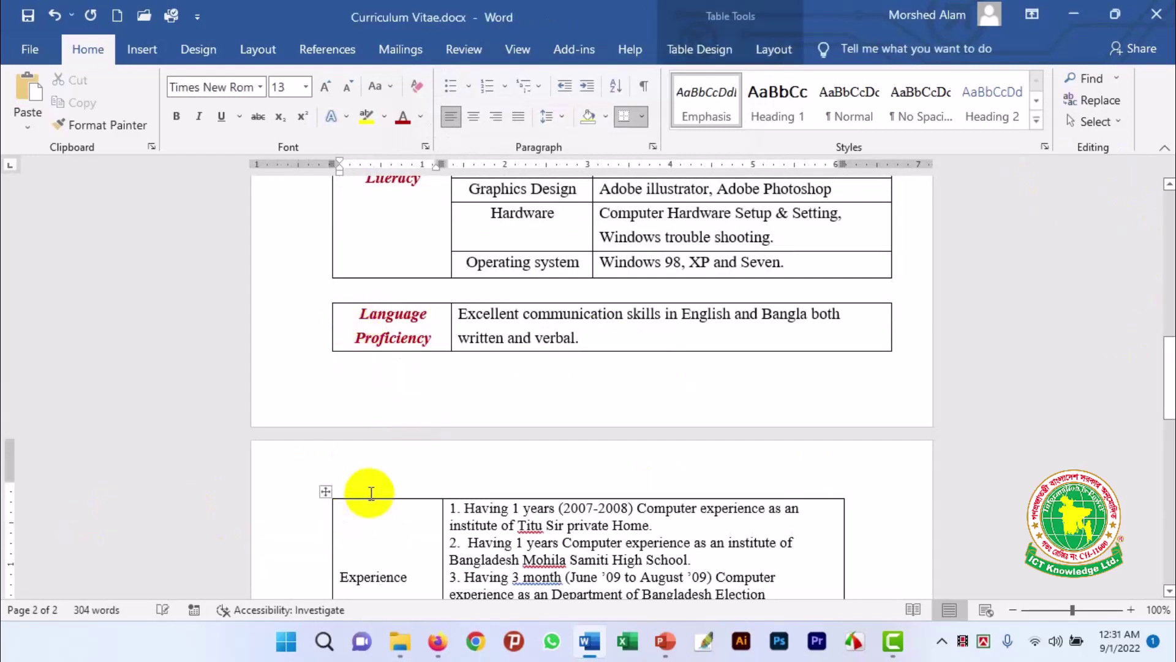
{"action": "left_click", "coordinate": [372, 491]}
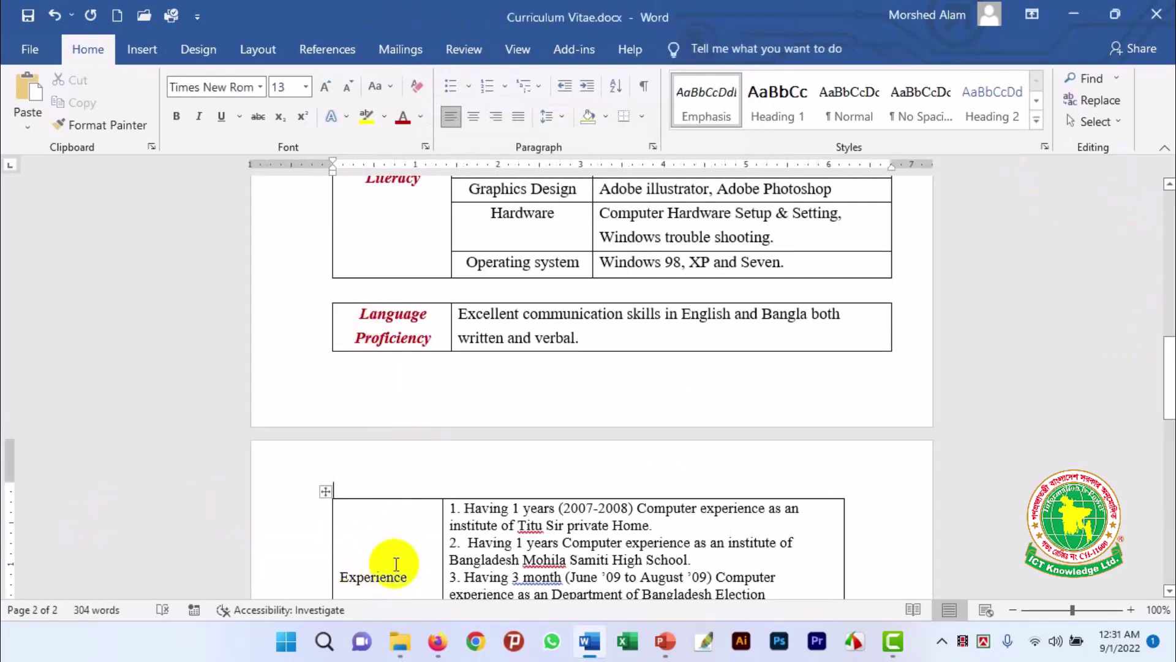
{"action": "left_click_drag", "start_coordinate": [1170, 376], "coordinate": [1170, 451]}
AutoFit the Experience table to the window and select its four numbered entries
{"action": "left_click", "coordinate": [325, 242]}
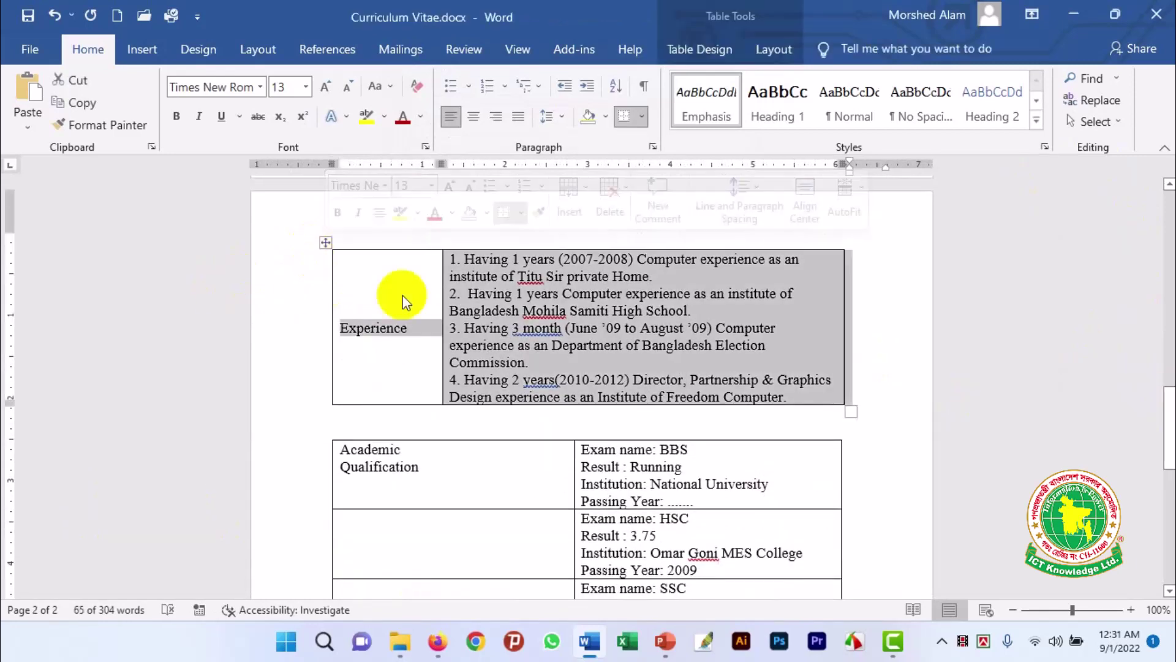
{"action": "left_click", "coordinate": [773, 49]}
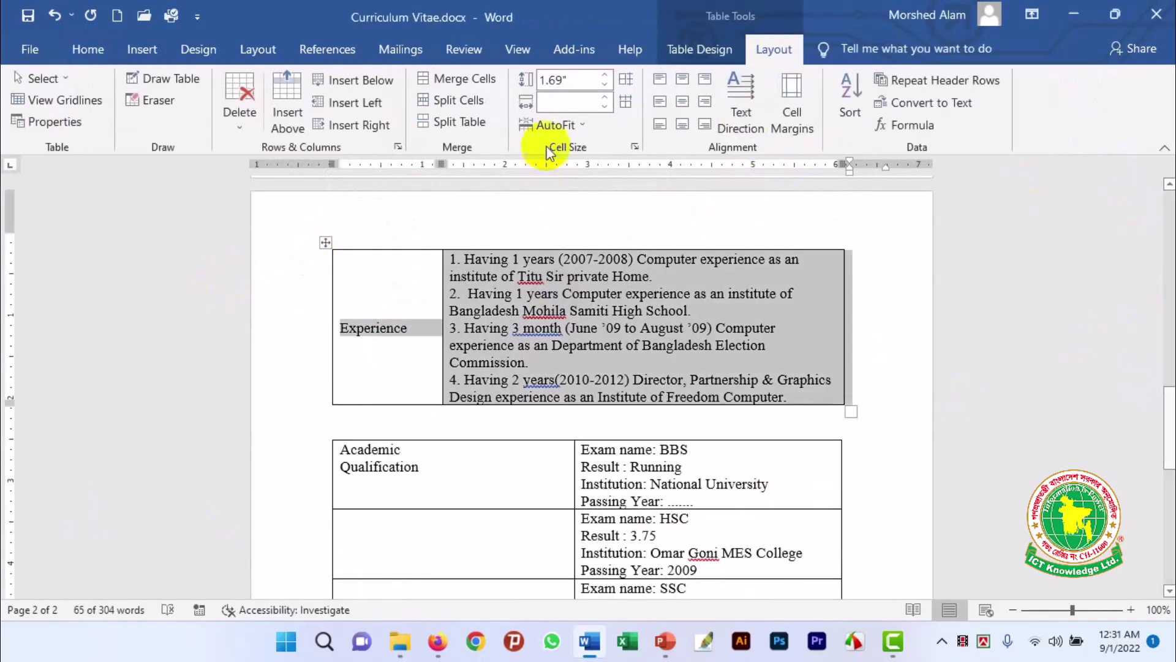
{"action": "left_click", "coordinate": [558, 124]}
{"action": "left_click", "coordinate": [572, 174]}
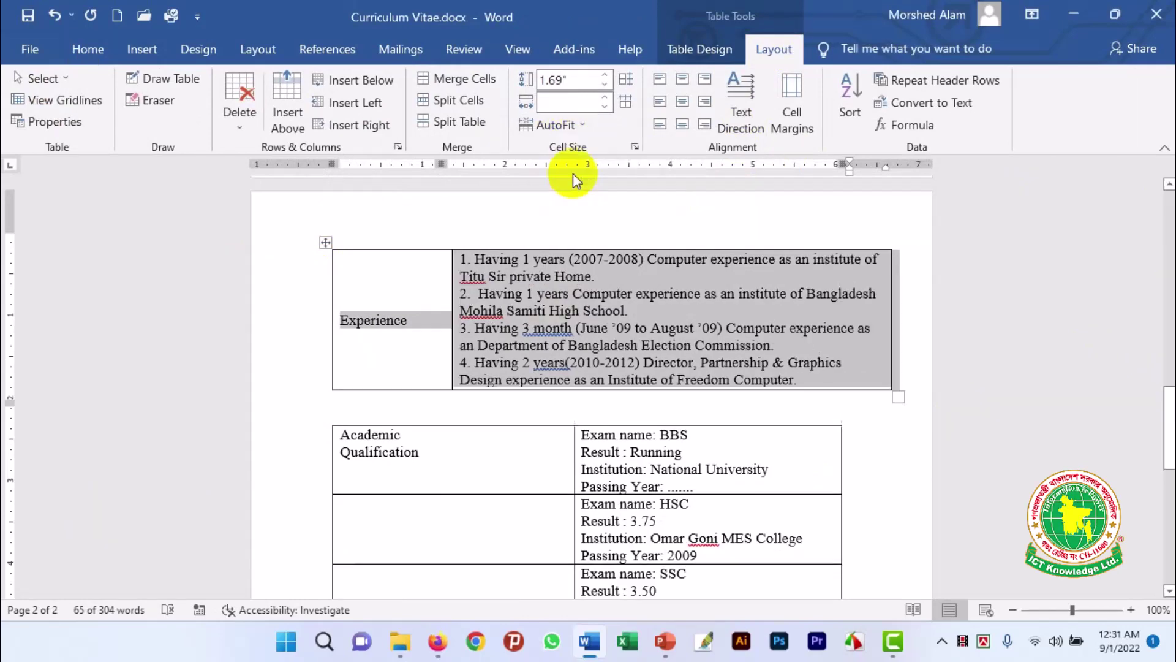
{"action": "left_click", "coordinate": [530, 316]}
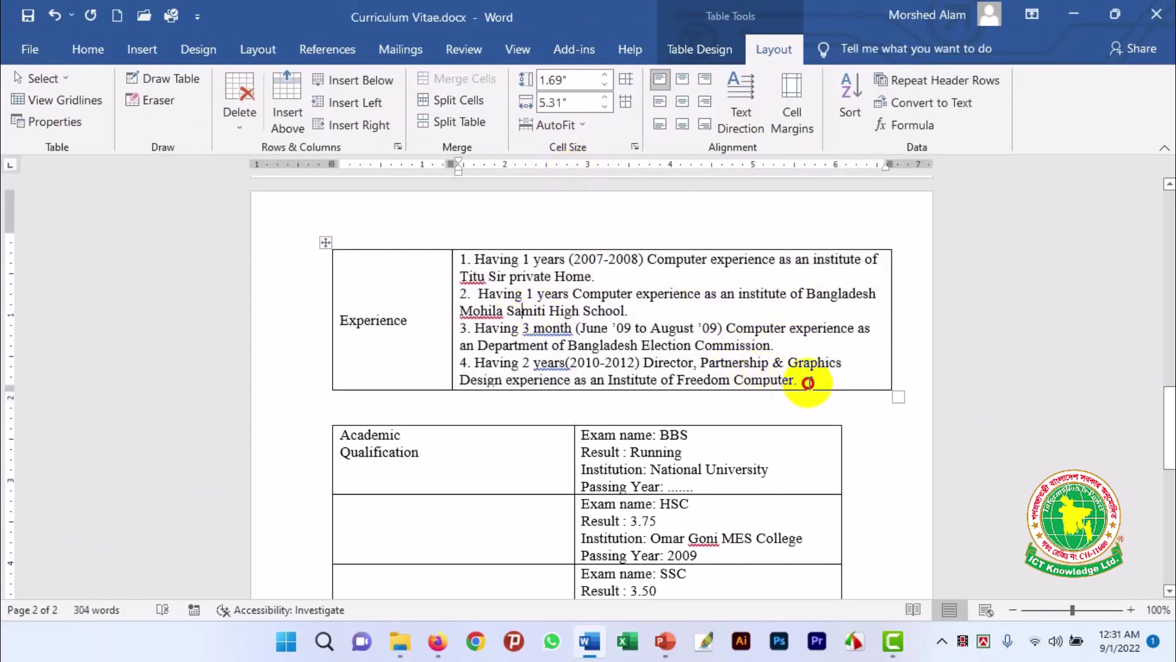
{"action": "left_click_drag", "start_coordinate": [809, 383], "coordinate": [462, 263]}
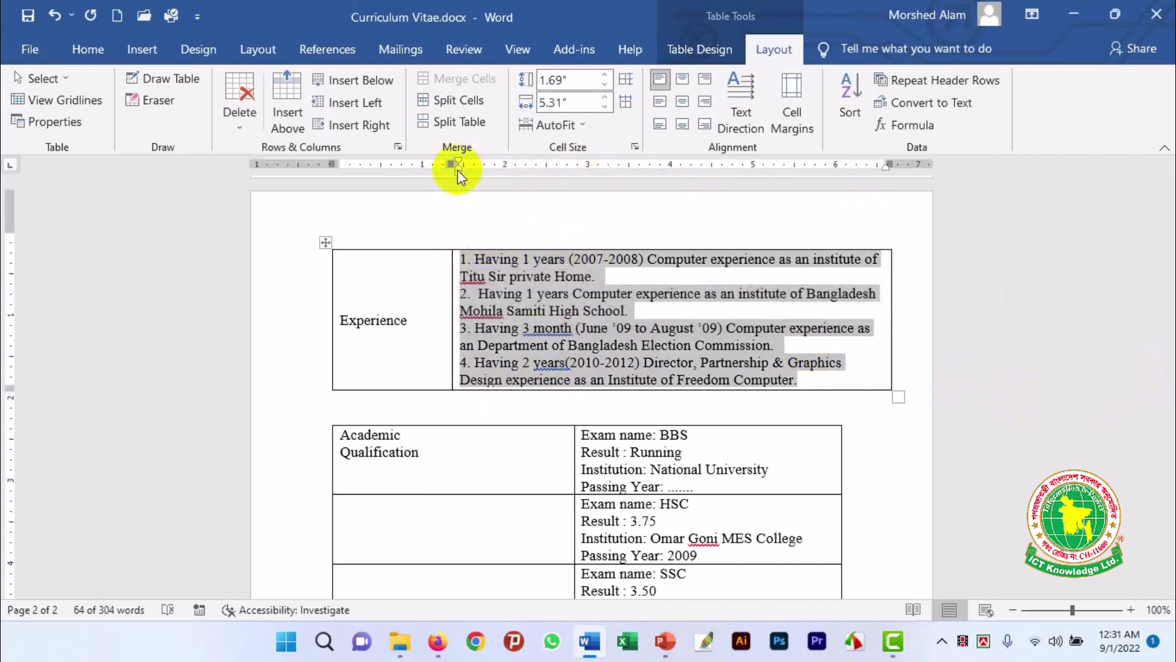
Give the Experience entries a hanging indent and tab-align items 1 and 2
{"action": "mouse_move", "coordinate": [458, 167]}
{"action": "left_mouse_down"}
{"action": "mouse_move", "coordinate": [495, 174]}
{"action": "mouse_move", "coordinate": [477, 172]}
{"action": "left_mouse_up"}
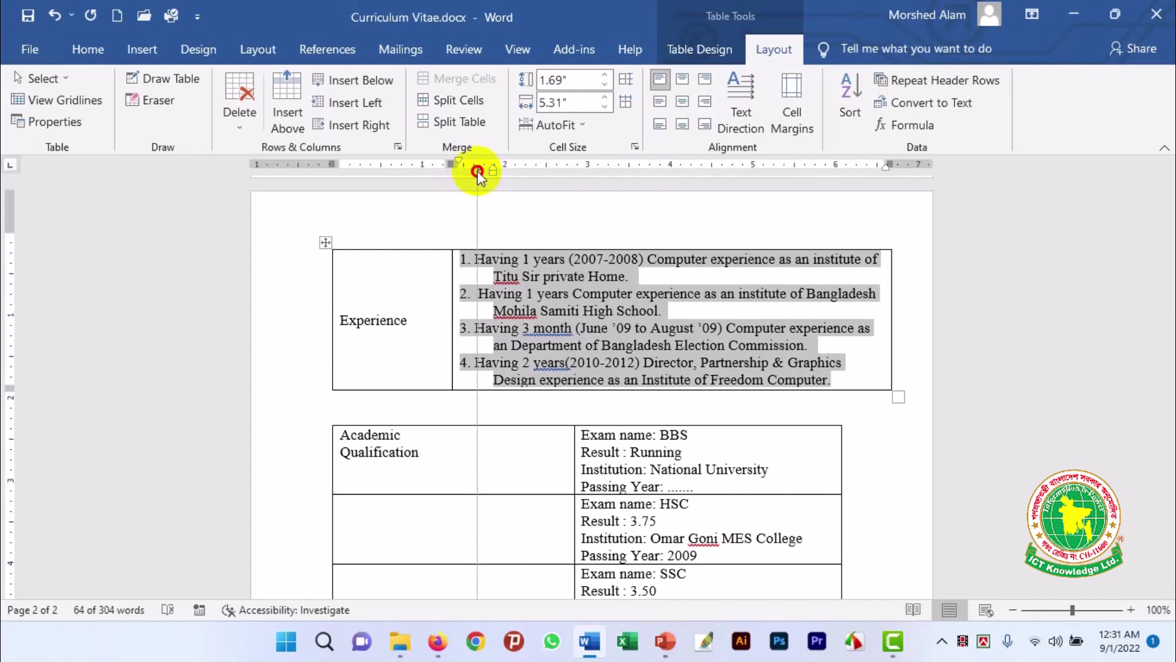
{"action": "left_click_drag", "start_coordinate": [477, 174], "coordinate": [492, 168]}
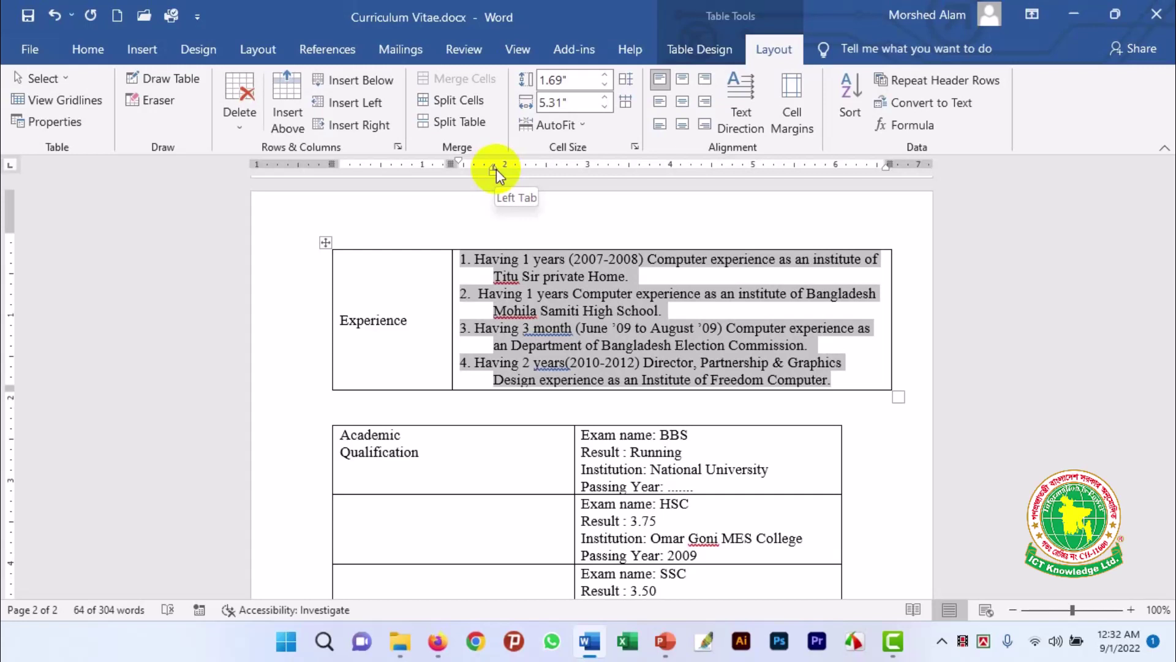
{"action": "left_click", "coordinate": [477, 260]}
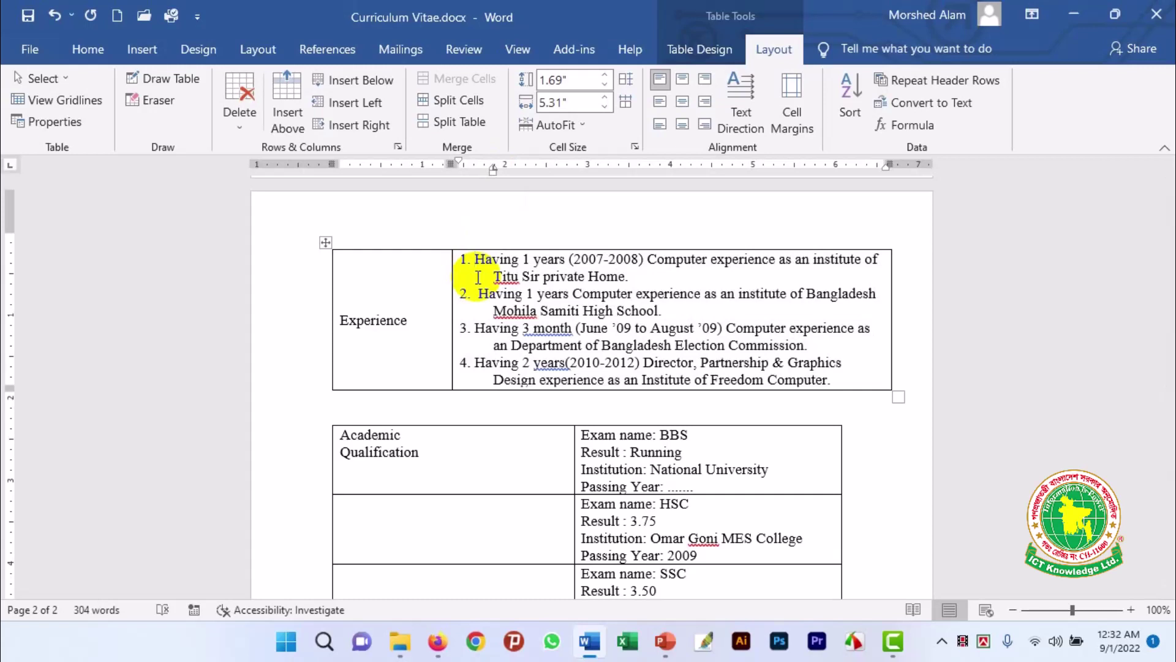
{"action": "key", "text": "Tab"}
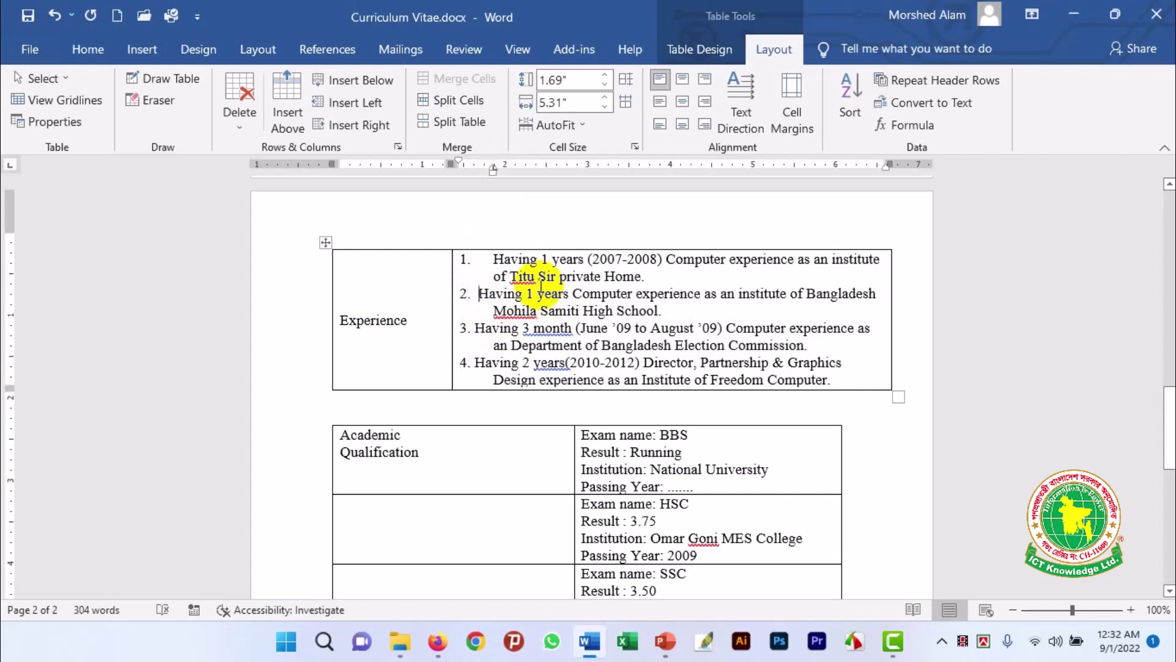
{"action": "key", "text": "Tab"}
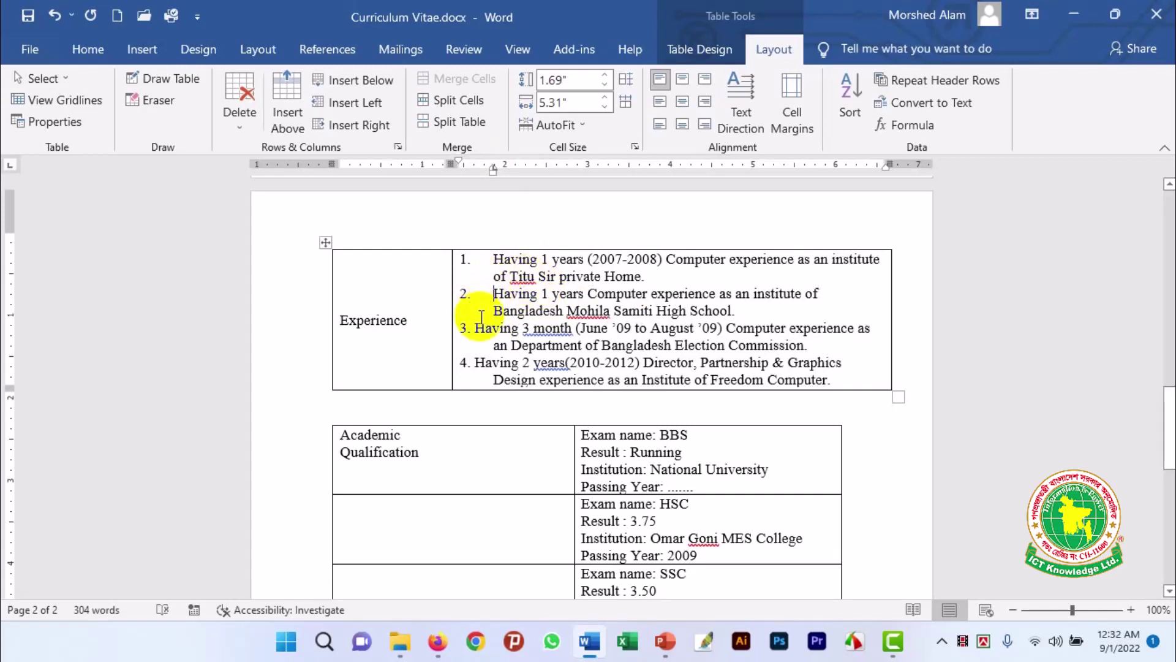
Tab-align items 3 and 4, undoing the accidentally added empty row
{"action": "left_click", "coordinate": [478, 325]}
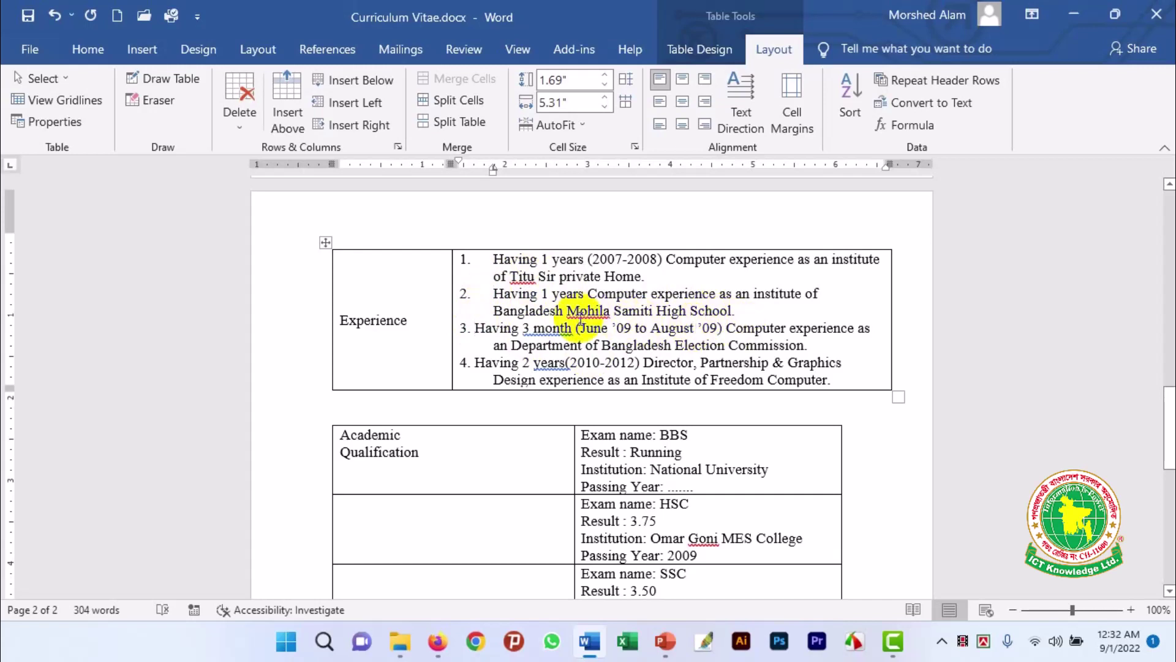
{"action": "key", "text": "Tab"}
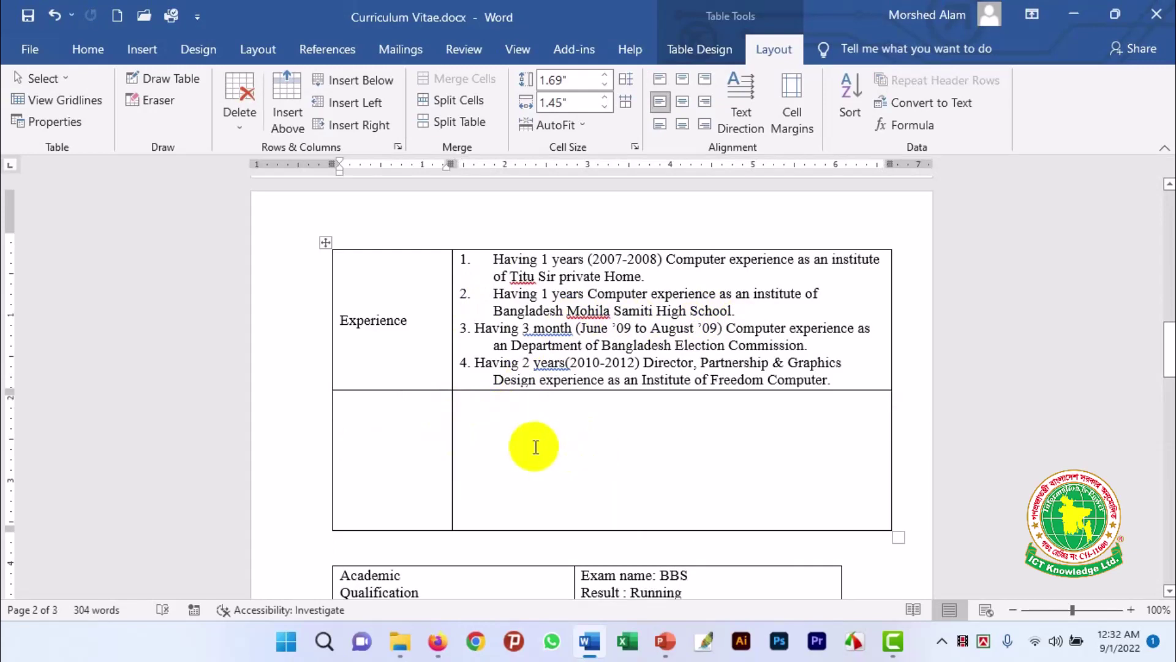
{"action": "key", "text": "ctrl+z"}
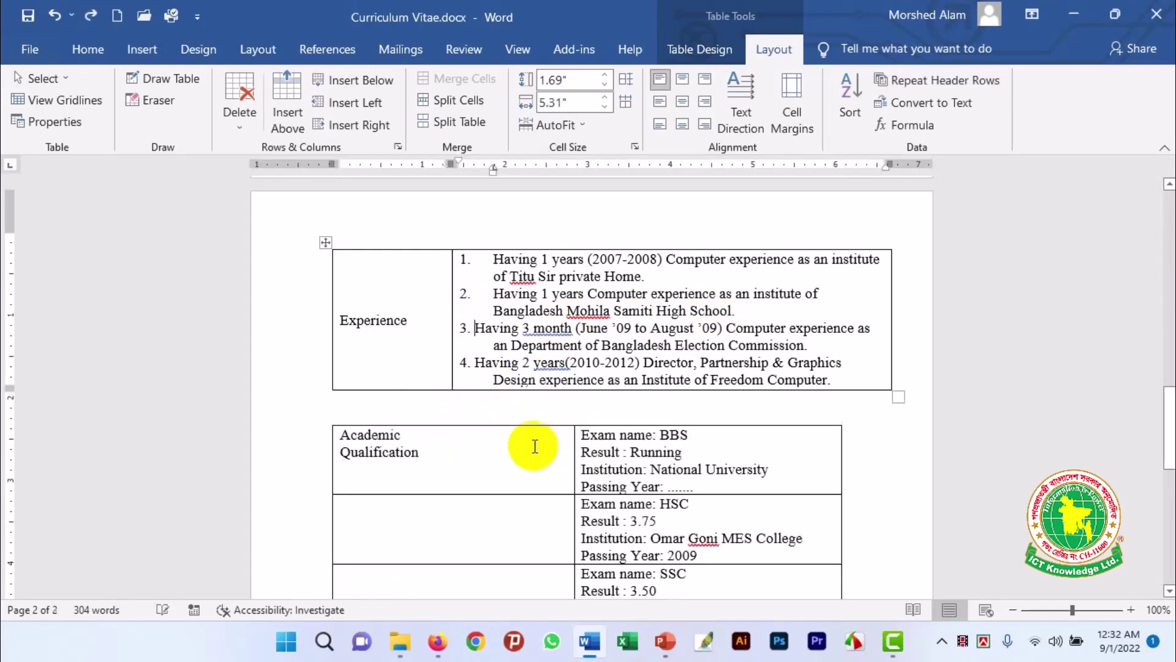
{"action": "key", "text": "ctrl+y"}
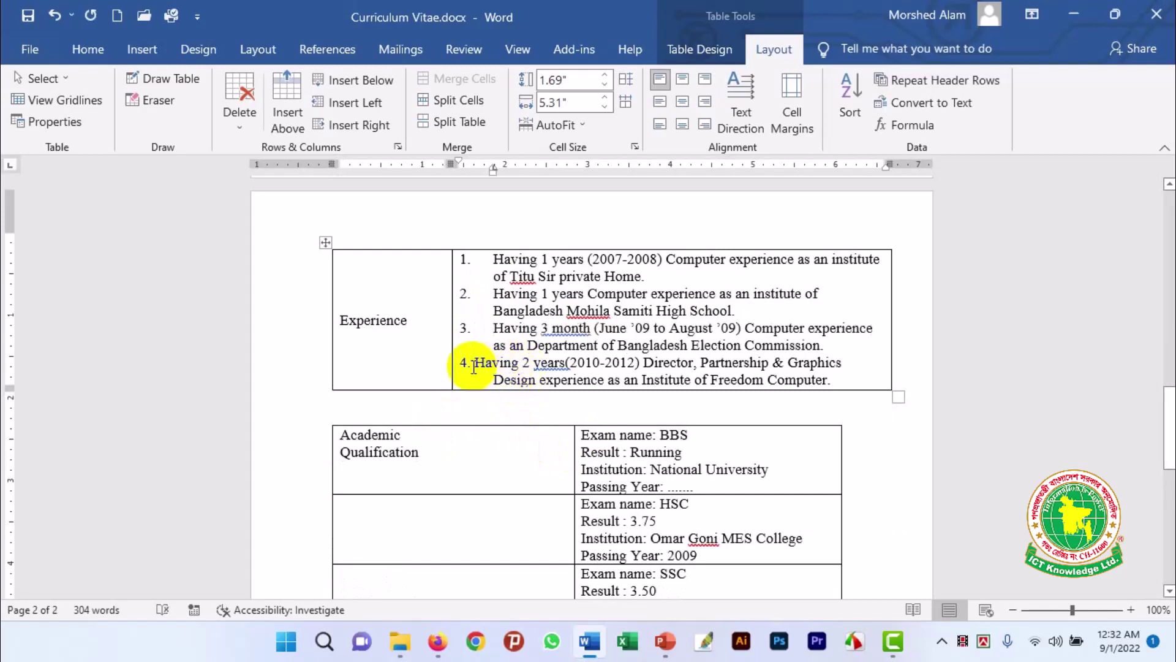
{"action": "left_click", "coordinate": [477, 368]}
{"action": "key", "text": "ctrl+y"}
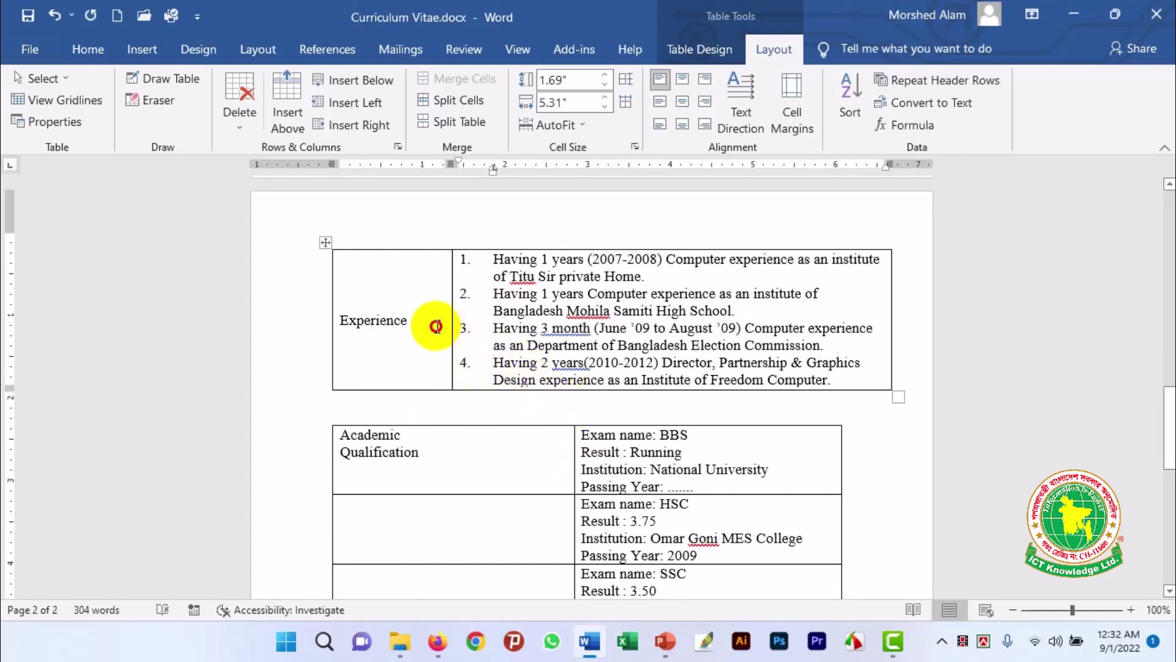
Make the Experience label bold, italic, centred in its cell and red
{"action": "left_click", "coordinate": [439, 325]}
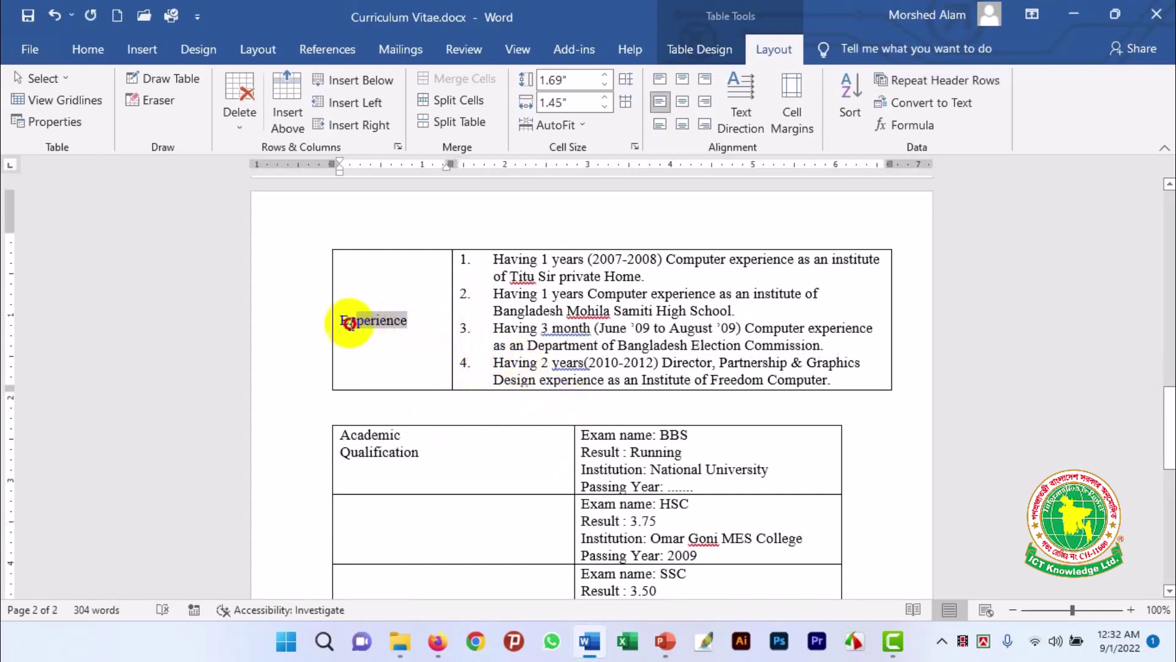
{"action": "double_click", "coordinate": [343, 321]}
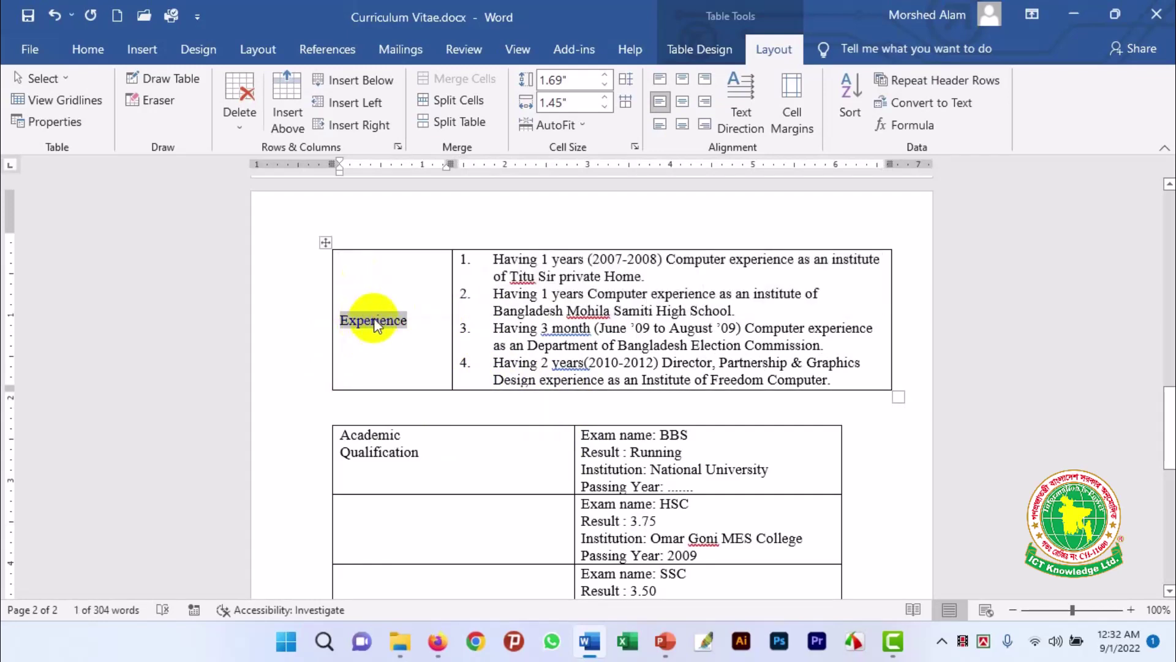
{"action": "left_click", "coordinate": [1170, 404]}
{"action": "left_click_drag", "start_coordinate": [1170, 404], "coordinate": [1170, 374]}
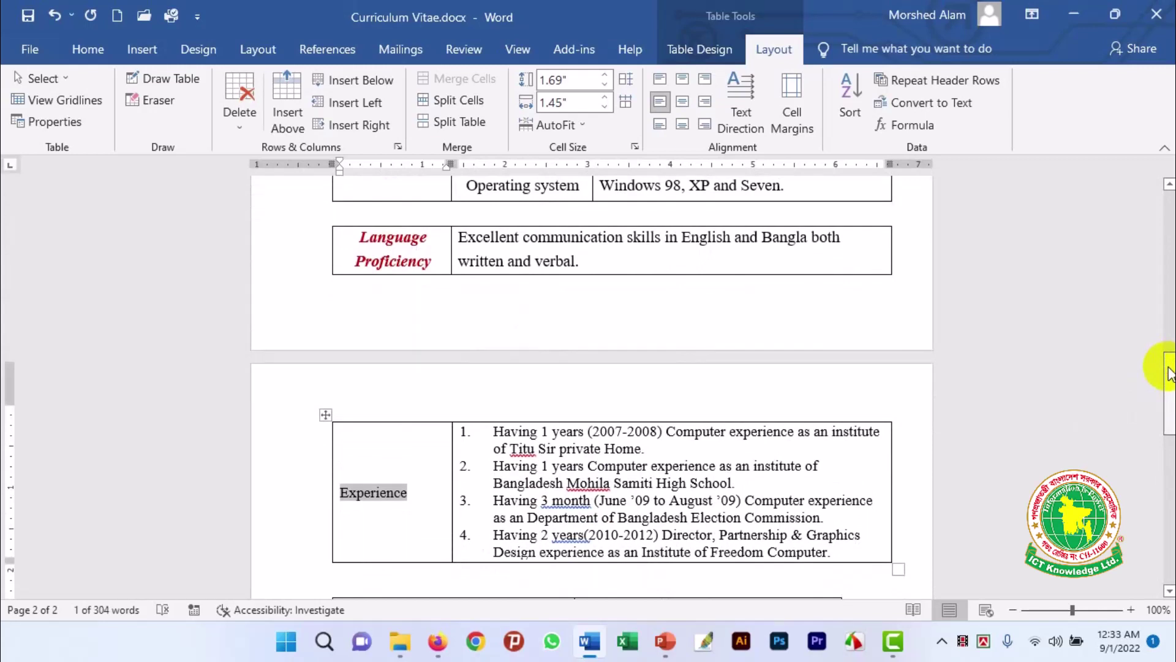
{"action": "key", "text": "ctrl+b"}
{"action": "key", "text": "ctrl+i"}
{"action": "key", "text": "ctrl+e"}
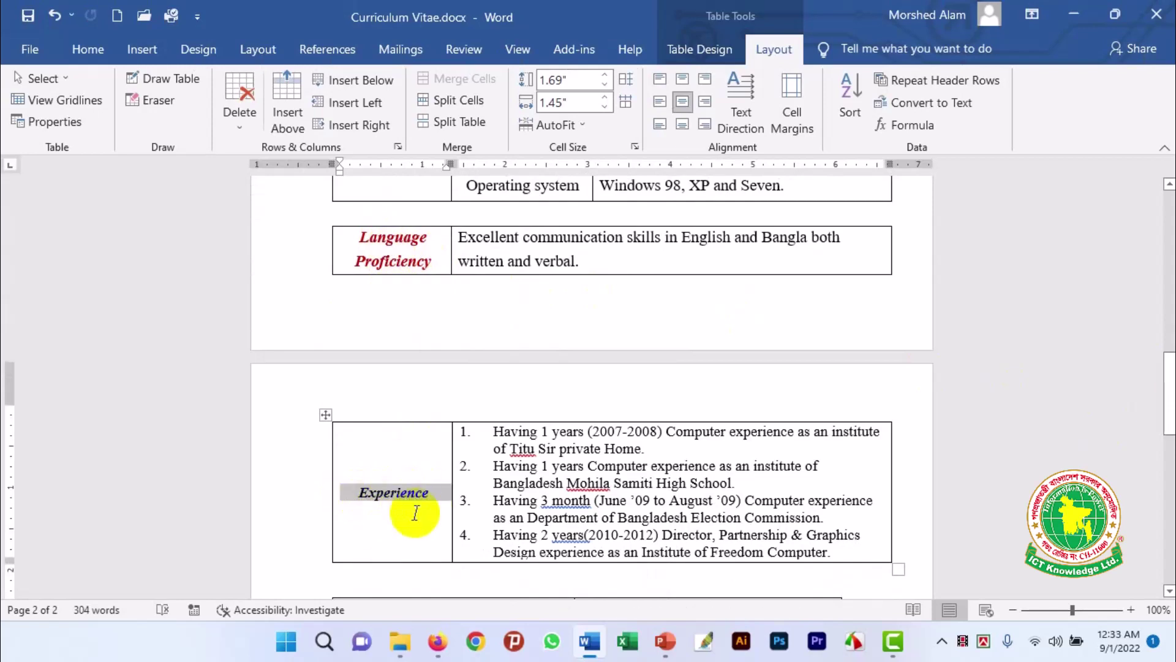
{"action": "left_click", "coordinate": [88, 49]}
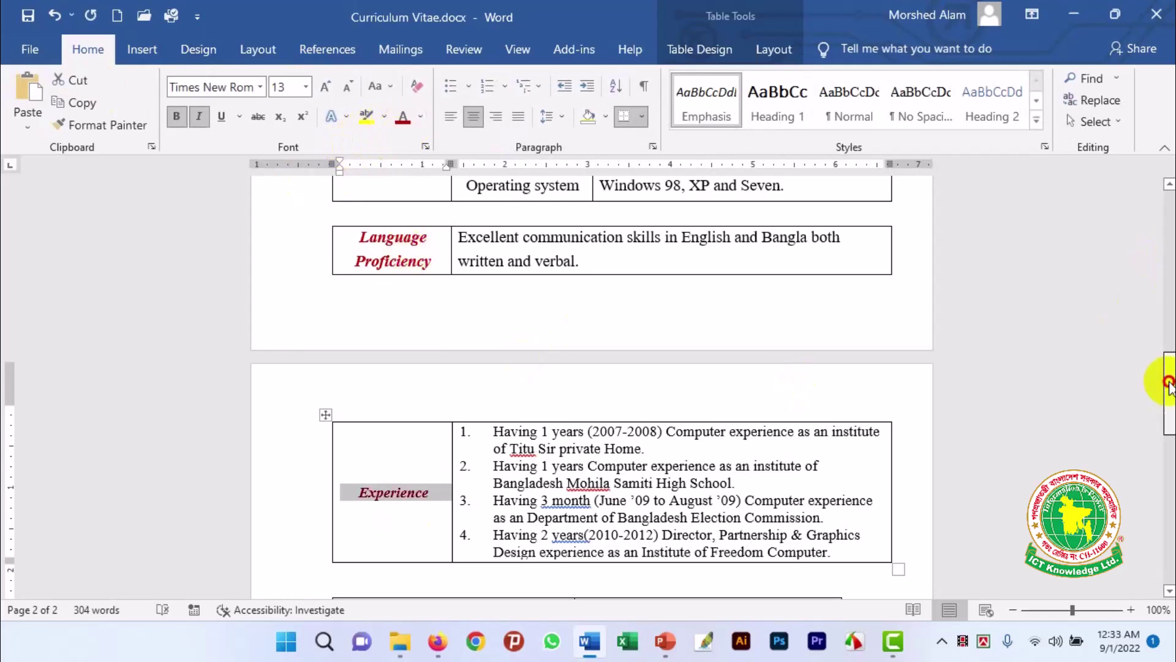
{"action": "mouse_move", "coordinate": [1162, 376]}
{"action": "left_mouse_down"}
{"action": "mouse_move", "coordinate": [1165, 421]}
{"action": "mouse_move", "coordinate": [1167, 408]}
{"action": "left_mouse_up"}
AutoFit the Academic Qualification table to the window and narrow its left label column
{"action": "left_click", "coordinate": [444, 434]}
{"action": "left_click", "coordinate": [325, 362]}
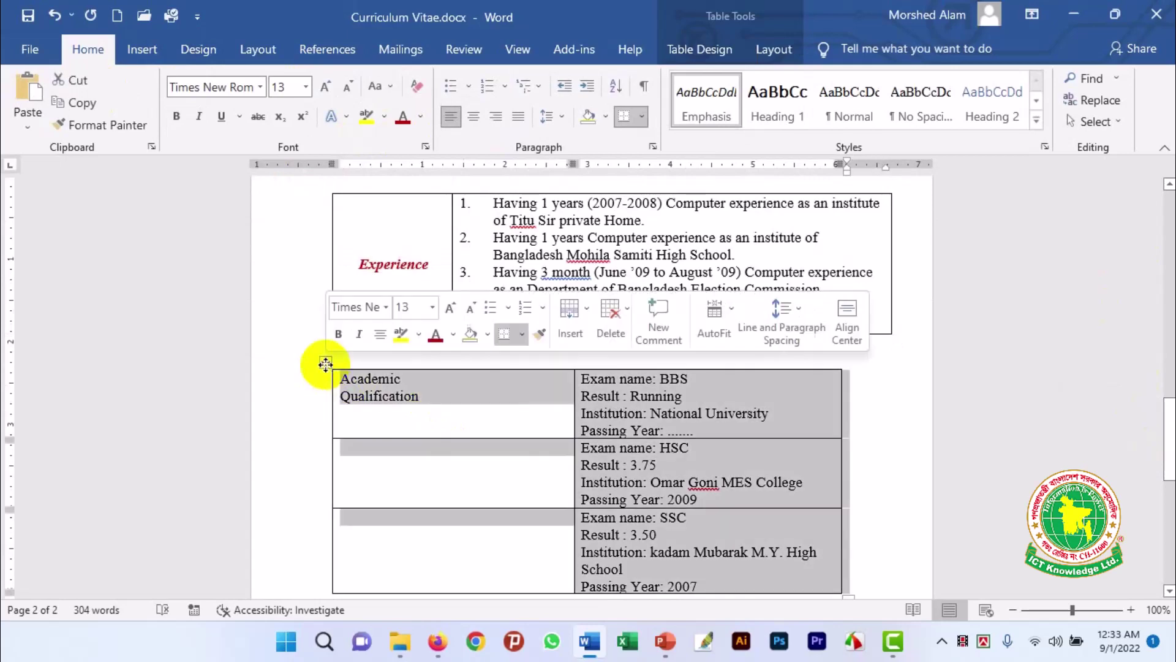
{"action": "left_click", "coordinate": [774, 49]}
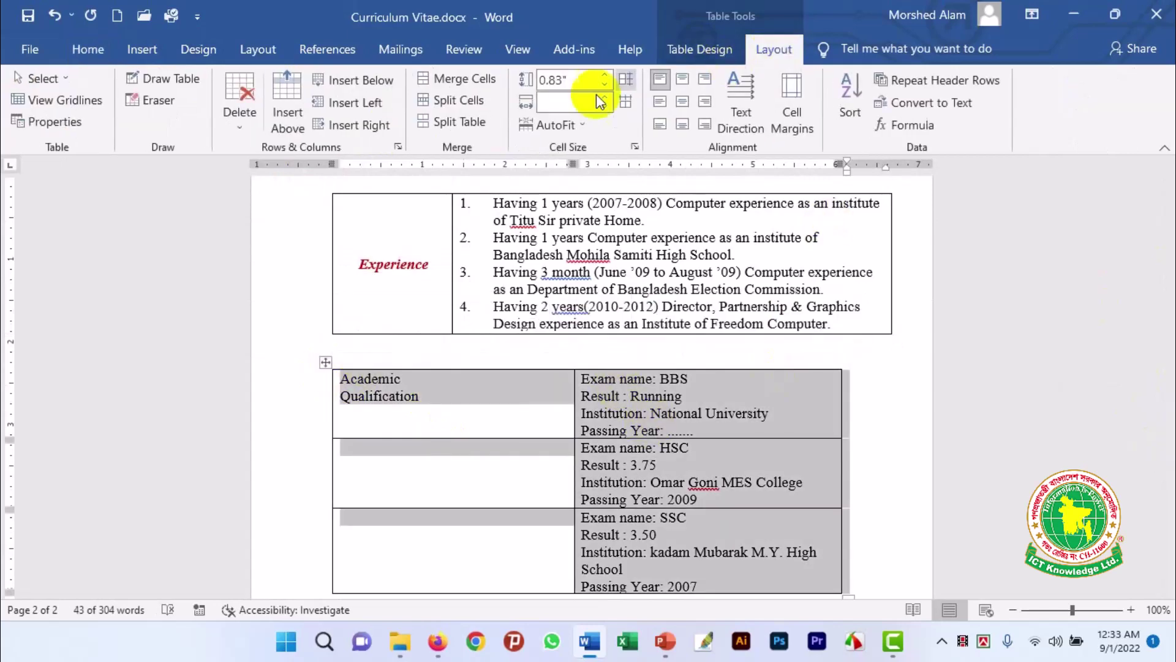
{"action": "left_click", "coordinate": [582, 125]}
{"action": "left_click", "coordinate": [575, 173]}
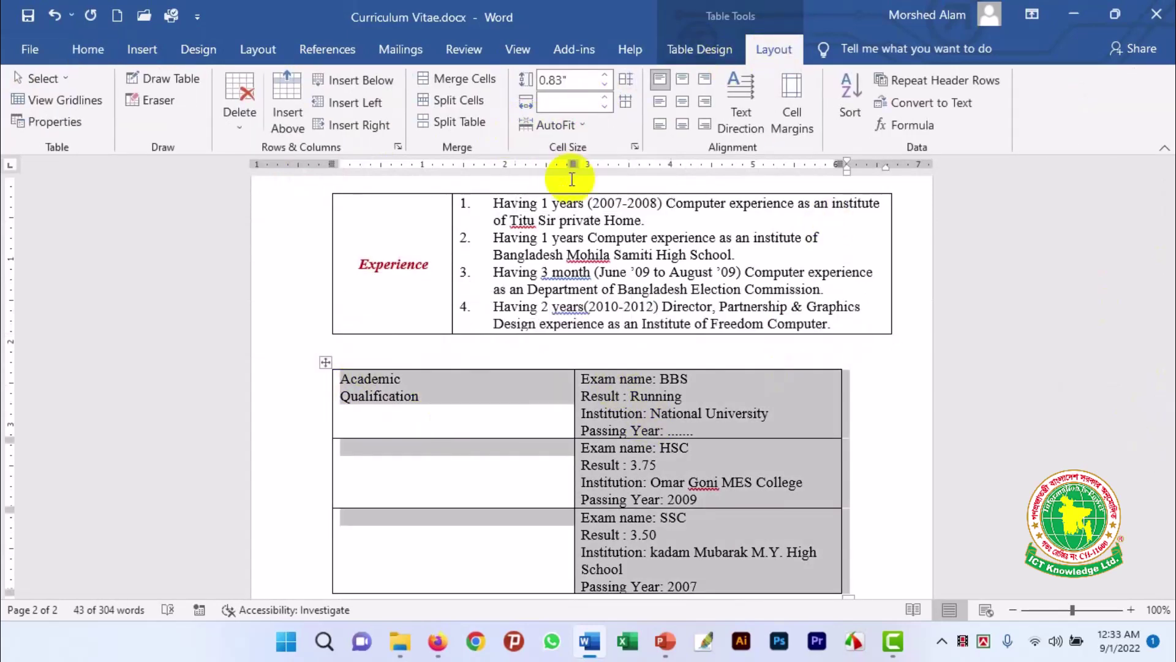
{"action": "left_click", "coordinate": [626, 397]}
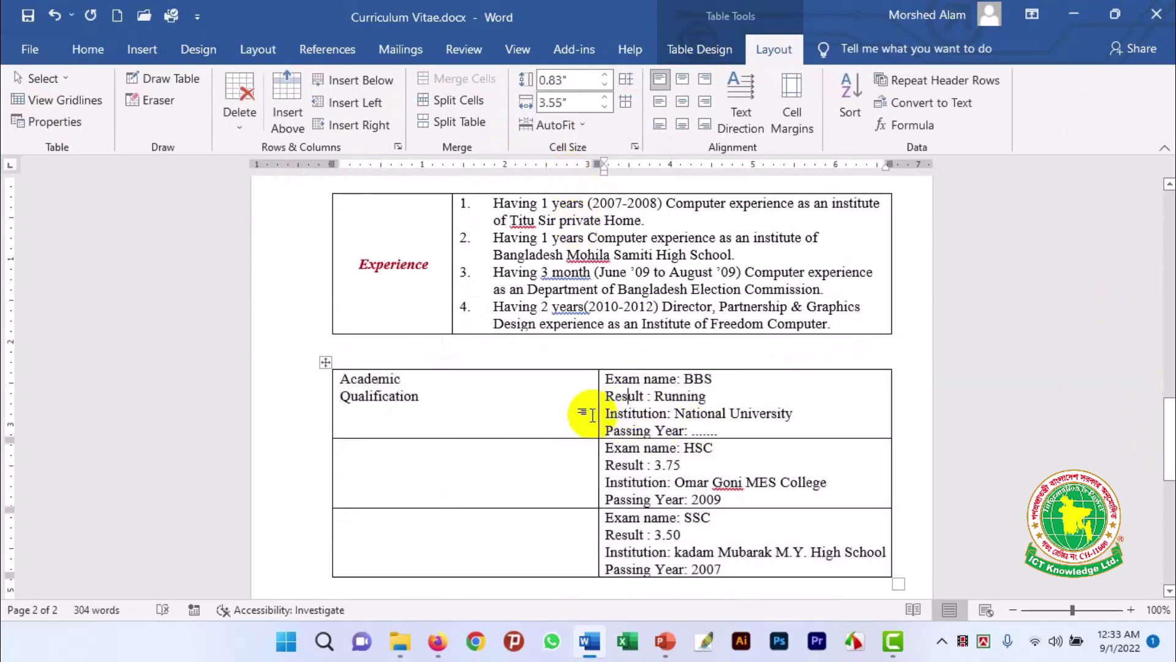
{"action": "scroll", "coordinate": [512, 460], "scroll_direction": "up", "scroll_amount": 2}
{"action": "scroll", "coordinate": [460, 525], "scroll_direction": "up", "scroll_amount": 4}
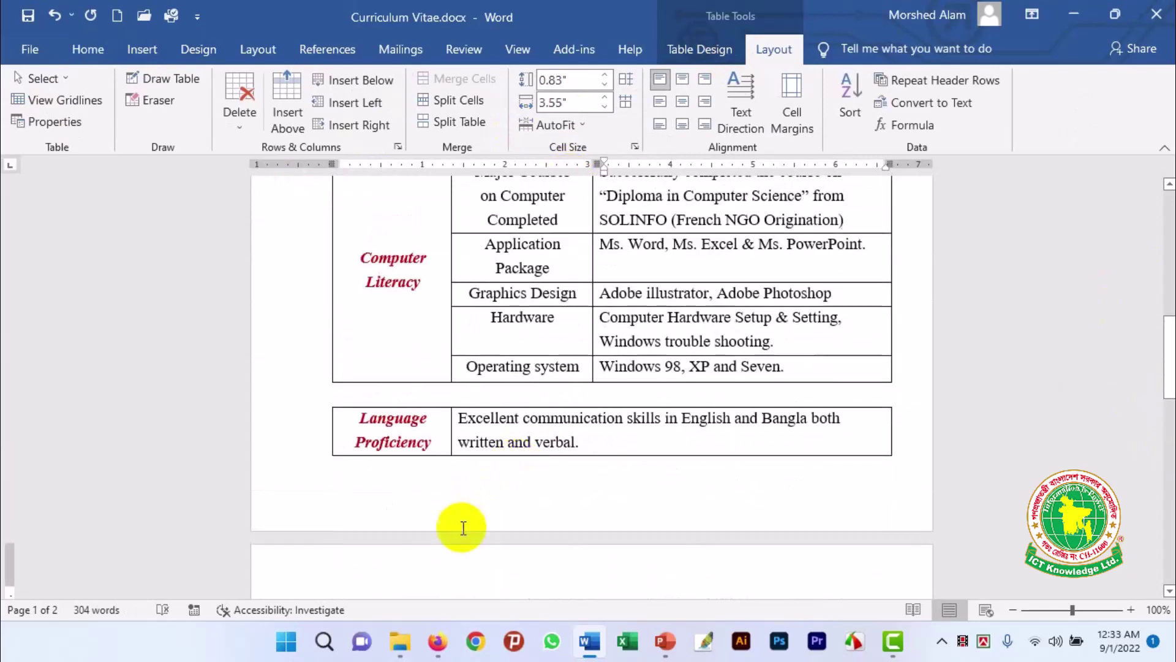
{"action": "left_click_drag", "start_coordinate": [1169, 357], "coordinate": [1169, 394]}
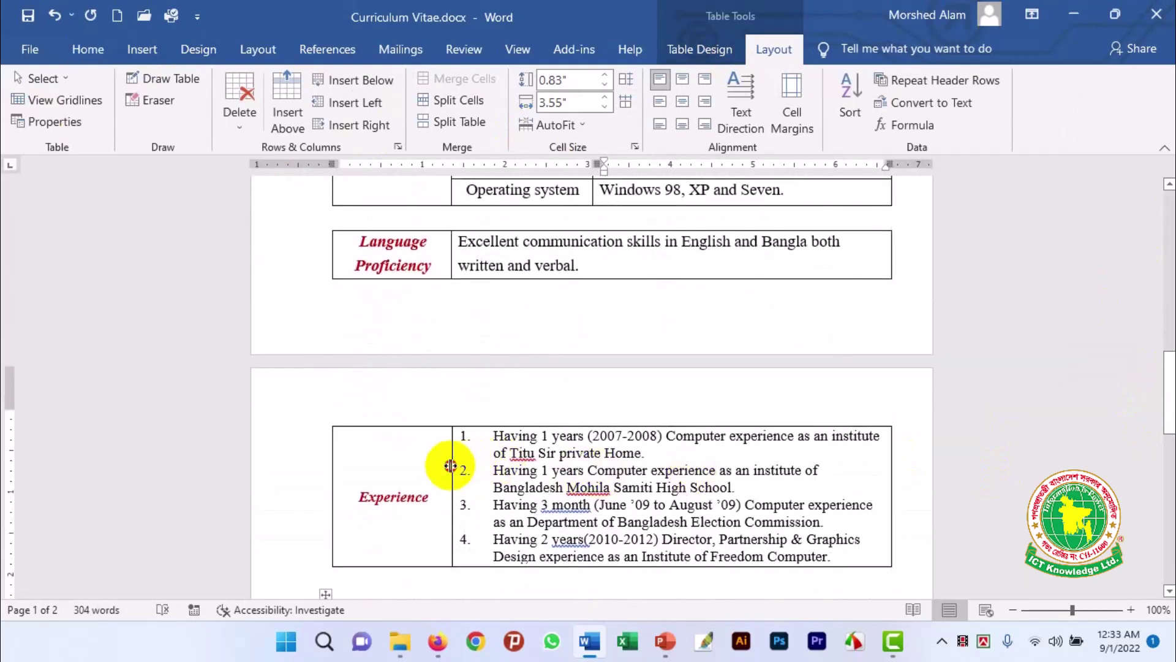
{"action": "left_click_drag", "start_coordinate": [450, 466], "coordinate": [450, 466]}
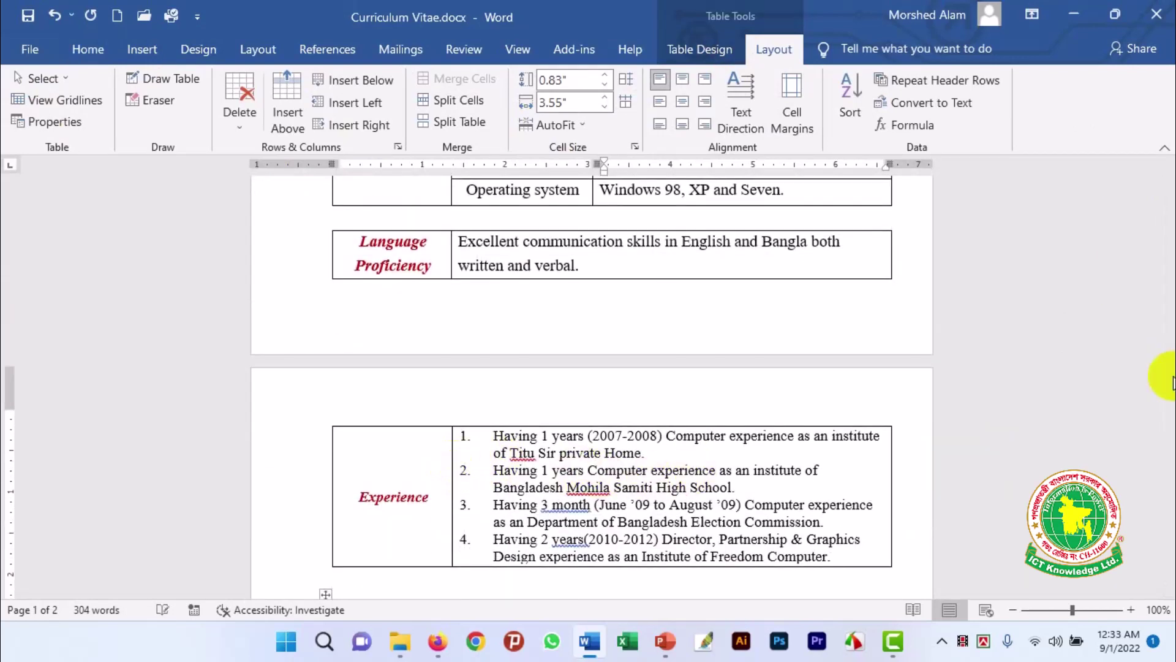
{"action": "left_click_drag", "start_coordinate": [1169, 388], "coordinate": [1170, 447]}
{"action": "left_click_drag", "start_coordinate": [599, 343], "coordinate": [421, 355]}
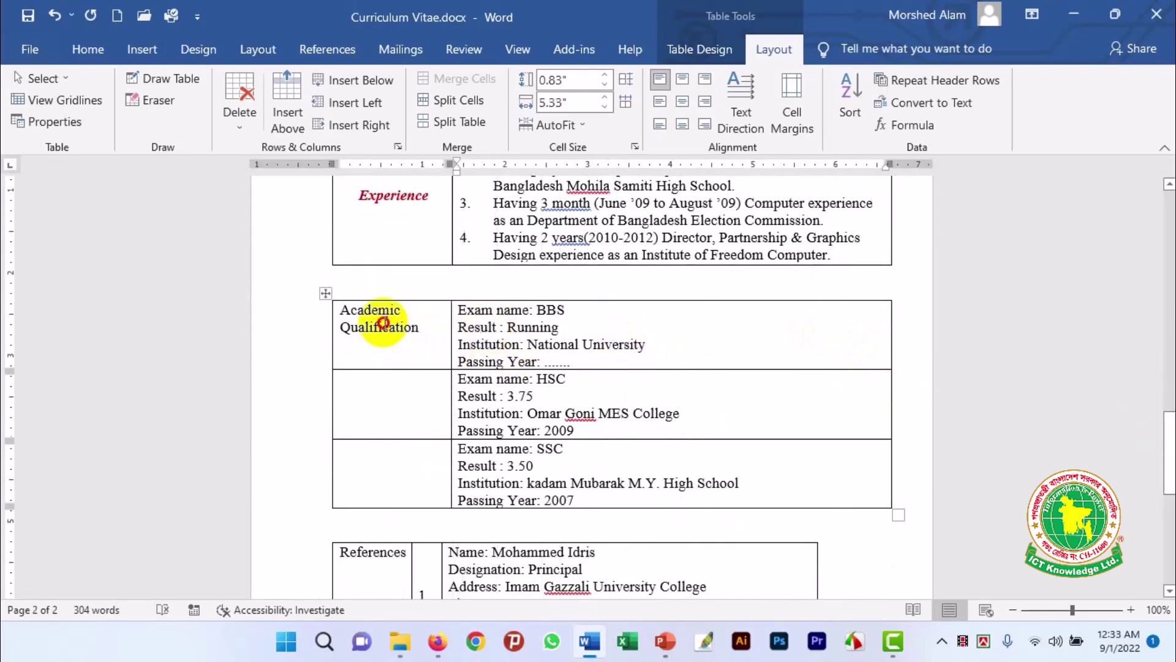
Merge the three left cells and make Academic Qualification centred, bold italic and red
{"action": "left_click_drag", "start_coordinate": [381, 315], "coordinate": [384, 473]}
{"action": "right_click", "coordinate": [390, 342]}
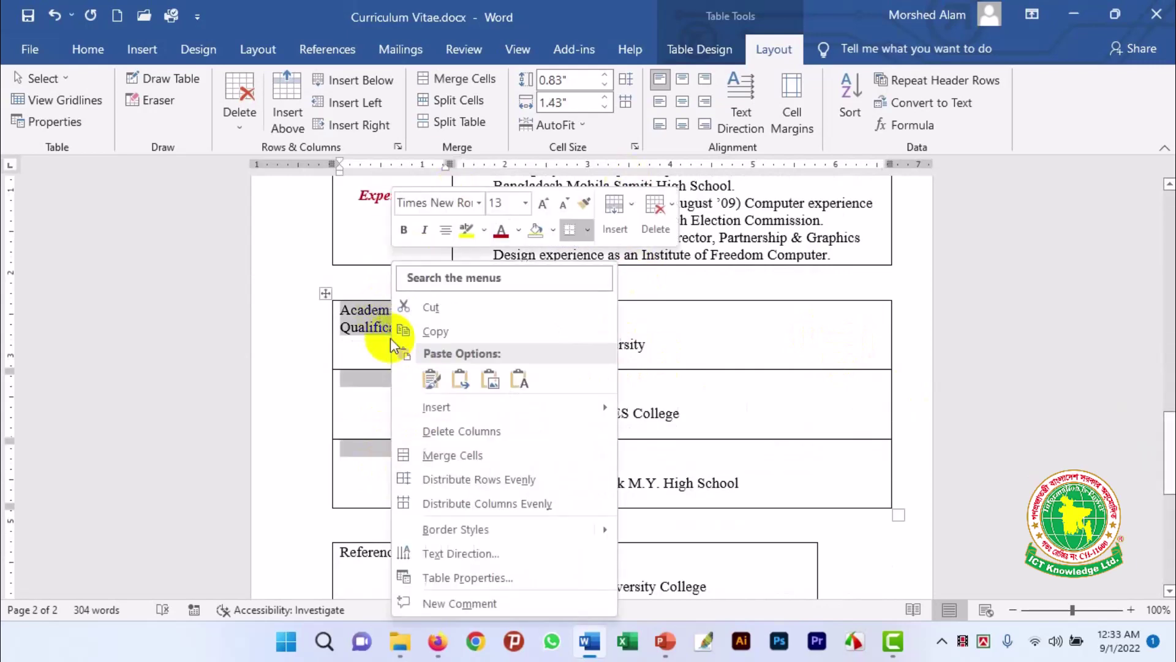
{"action": "left_click", "coordinate": [451, 456]}
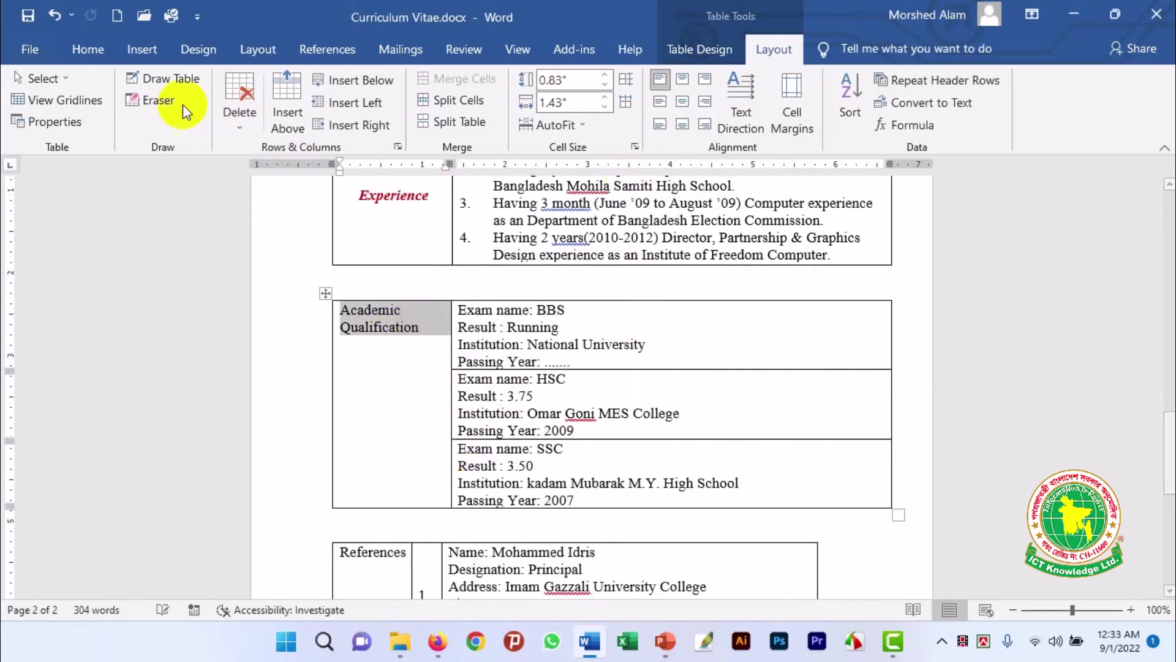
{"action": "left_click", "coordinate": [683, 102]}
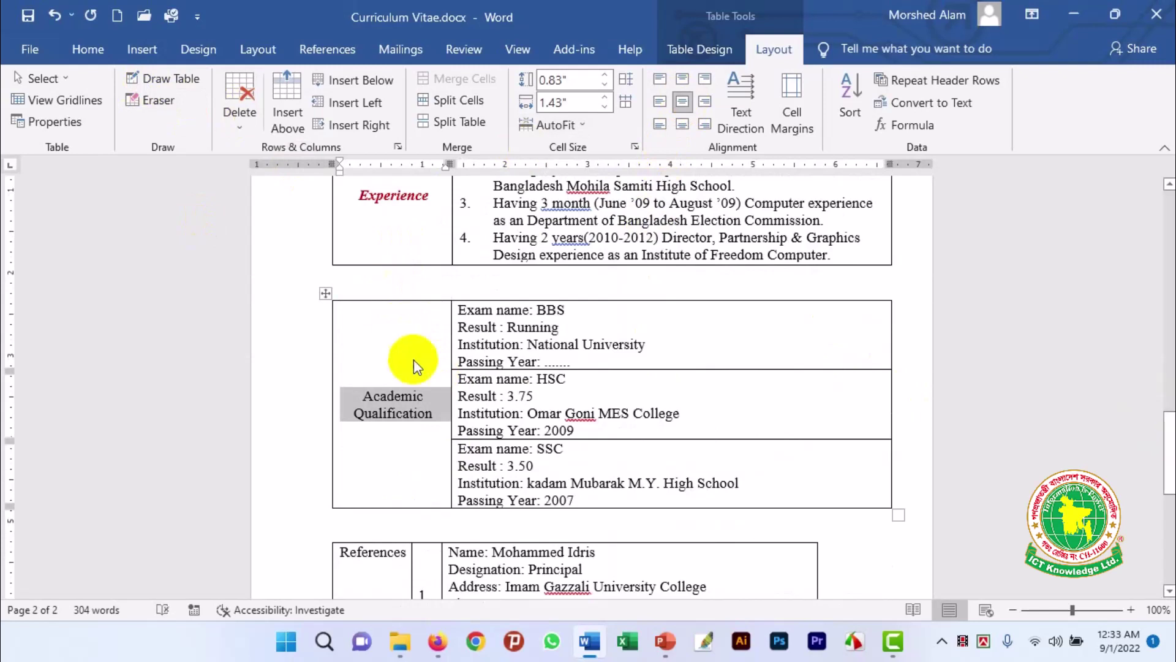
{"action": "key", "text": "ctrl+b"}
{"action": "key", "text": "ctrl+i"}
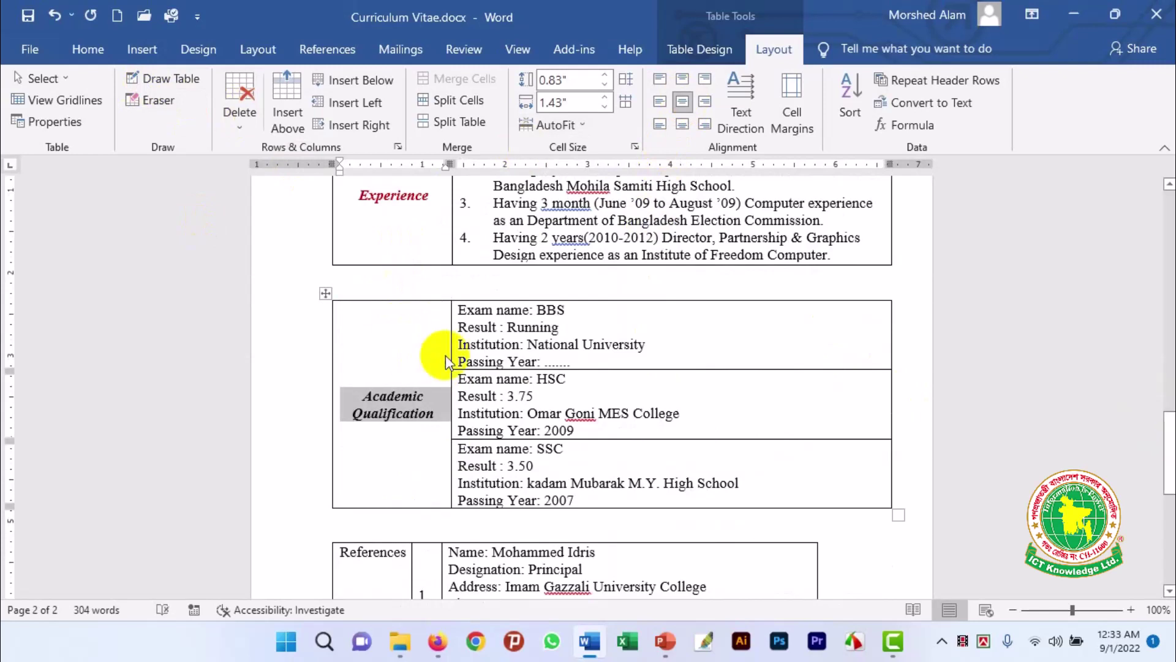
{"action": "left_click", "coordinate": [83, 52]}
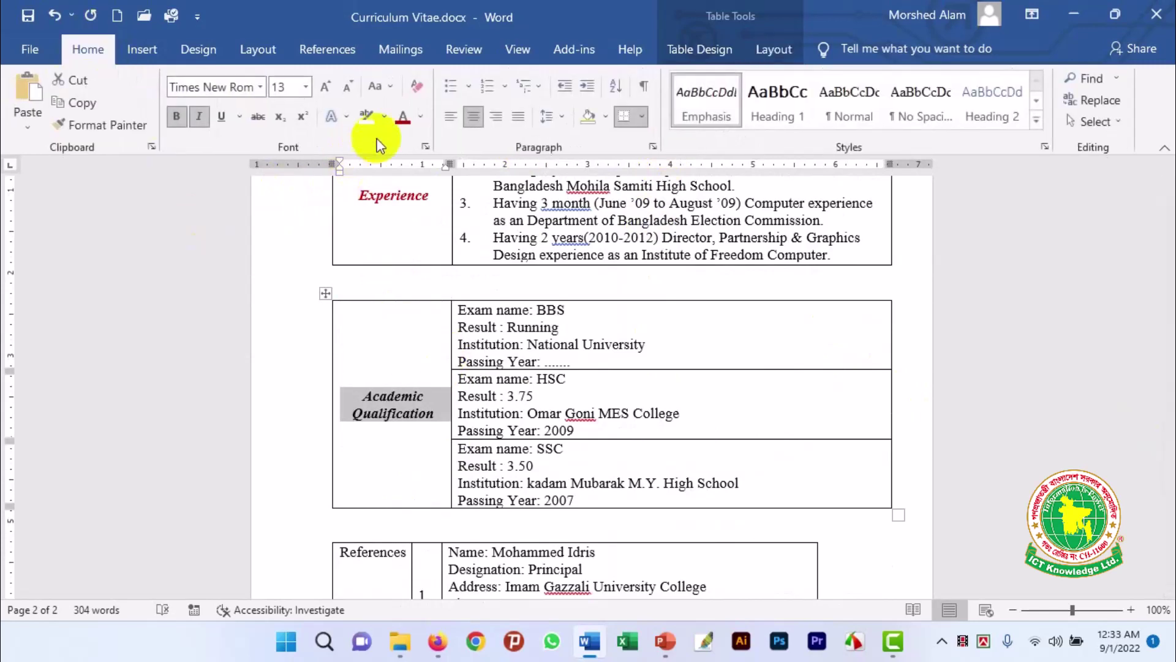
{"action": "left_click", "coordinate": [403, 119]}
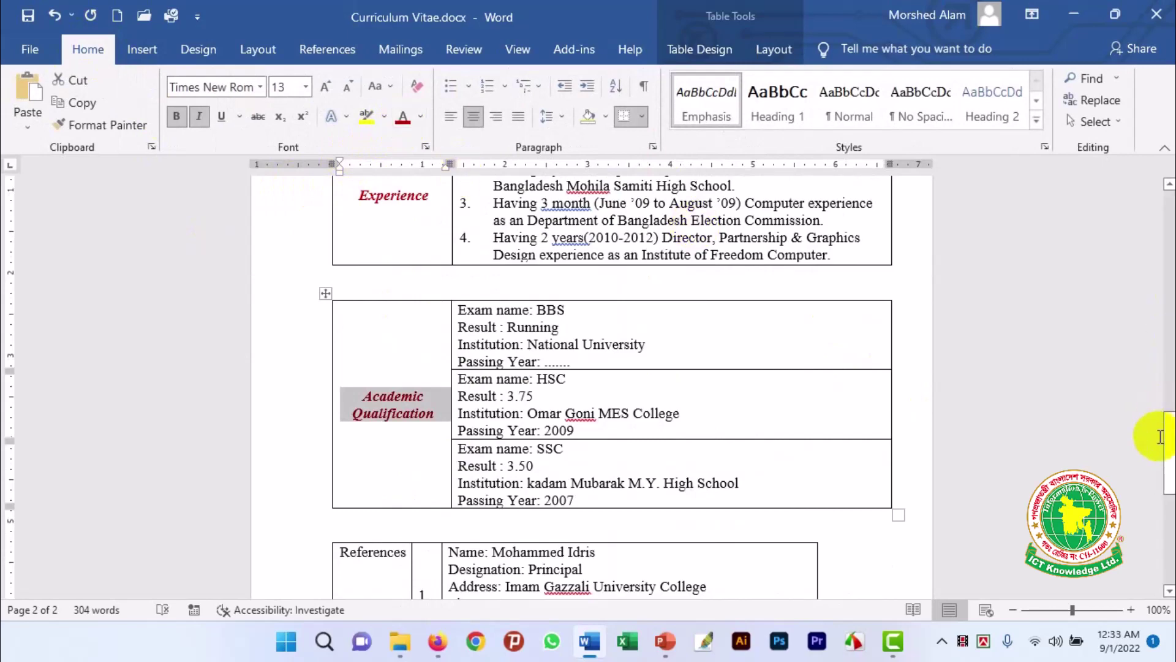
Add a left tab stop near 3.5 inches to the Academic Qualification detail cells
{"action": "scroll", "coordinate": [1167, 439], "scroll_direction": "down", "scroll_amount": 3}
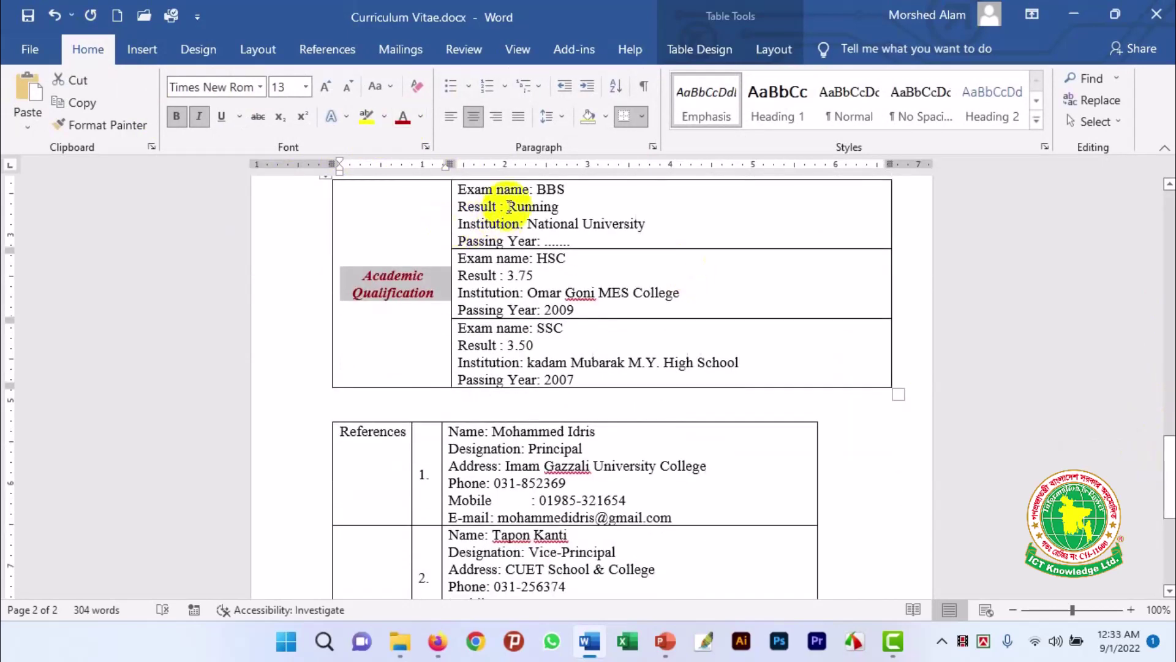
{"action": "left_click_drag", "start_coordinate": [503, 202], "coordinate": [588, 331]}
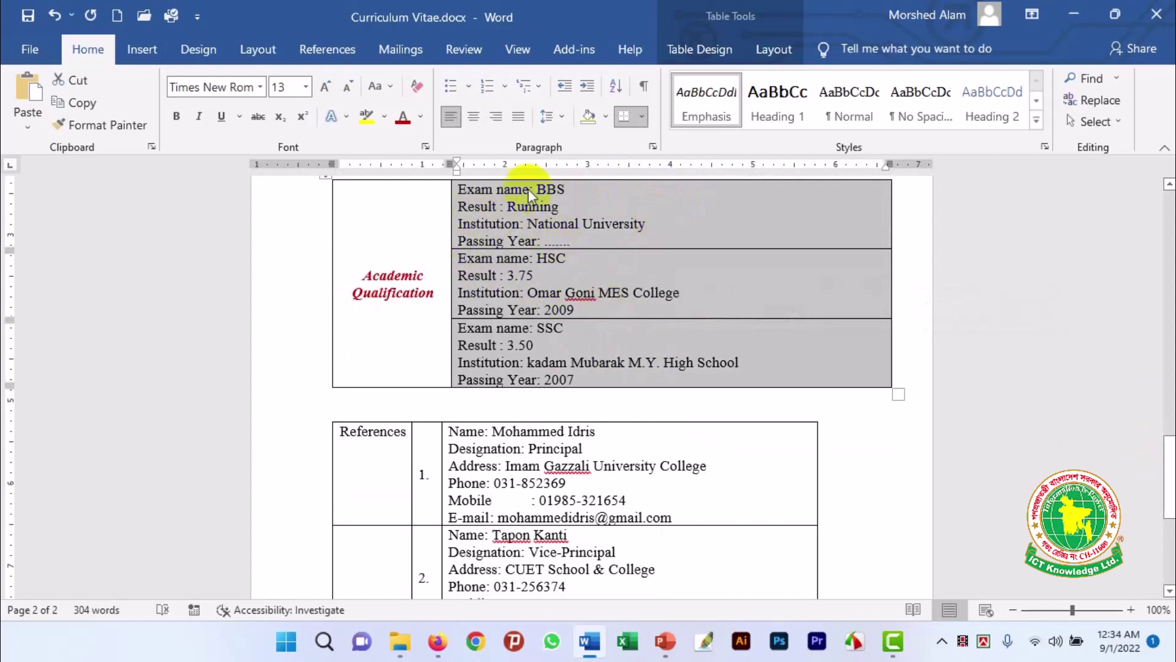
{"action": "left_click", "coordinate": [629, 167]}
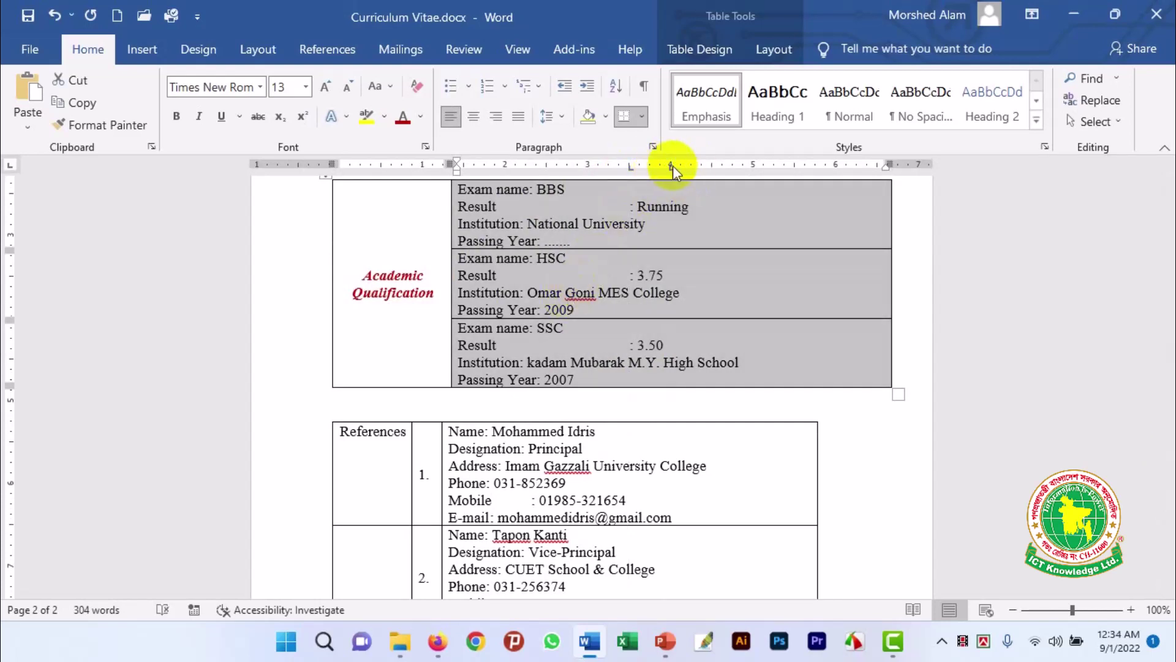
Tab-align the colons and values of the BBS exam, result, institution and passing-year lines
{"action": "left_click", "coordinate": [530, 190]}
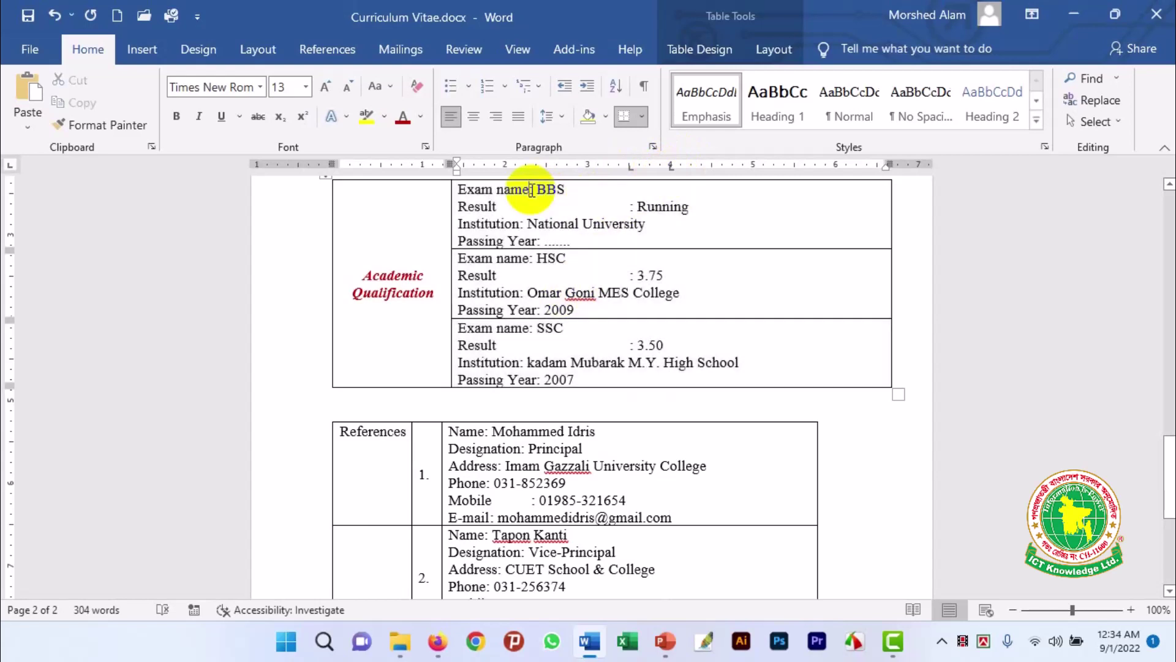
{"action": "key", "text": "shift+Tab"}
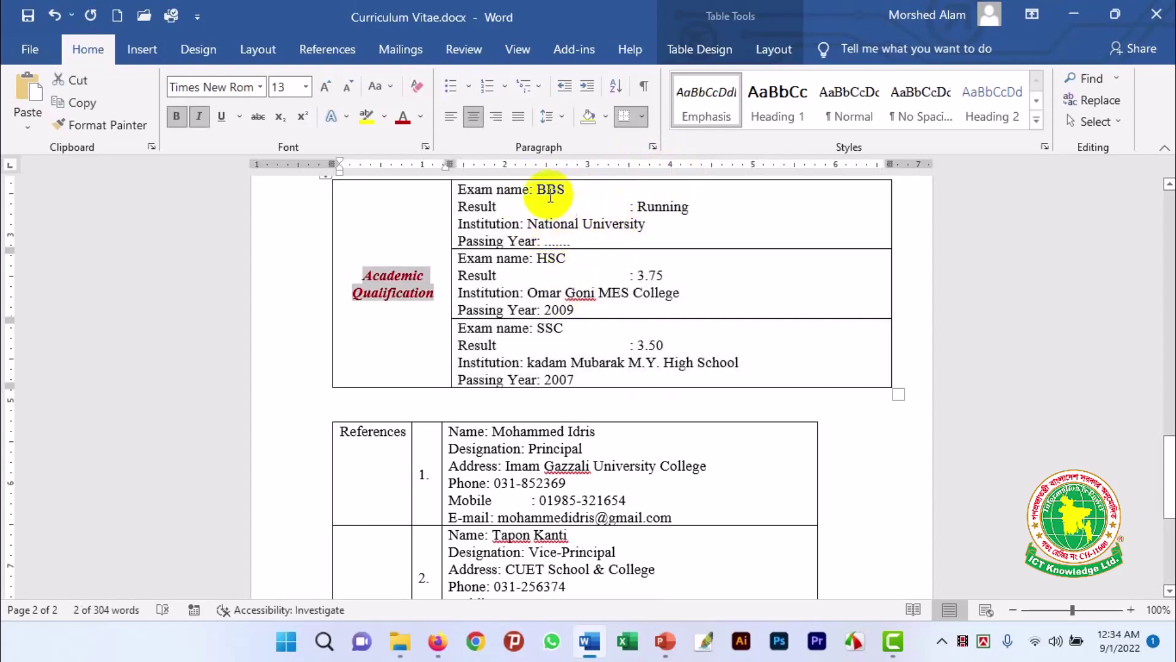
{"action": "left_click", "coordinate": [531, 190]}
{"action": "key", "text": "Tab"}
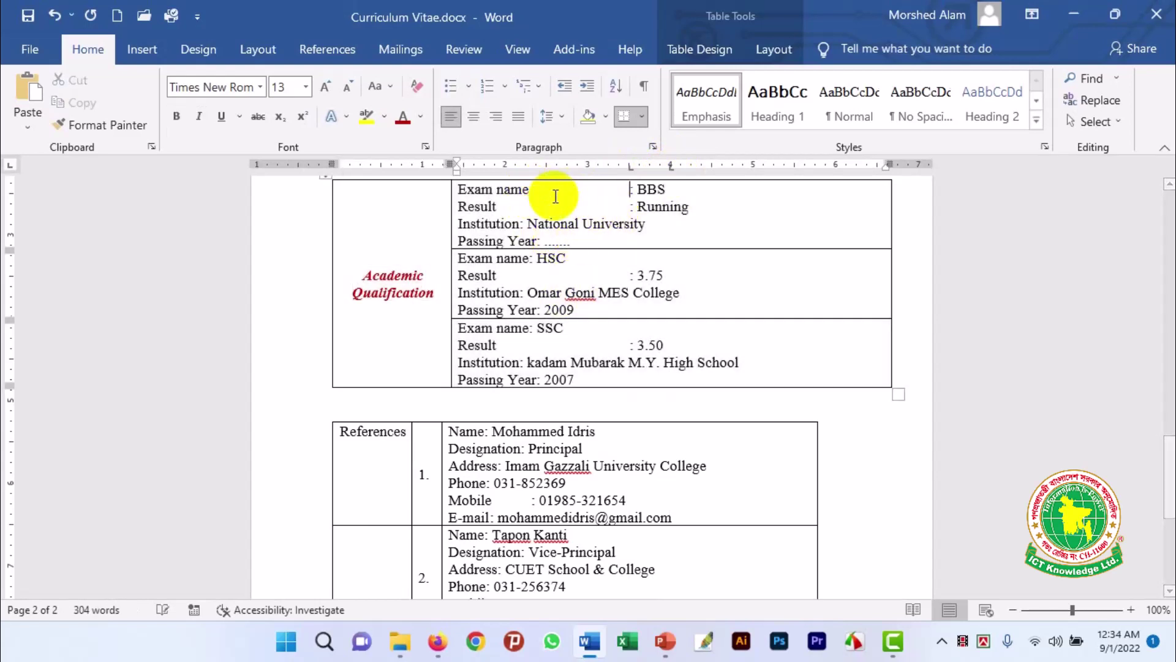
{"action": "type", "text": ":"}
{"action": "key", "text": "Tab"}
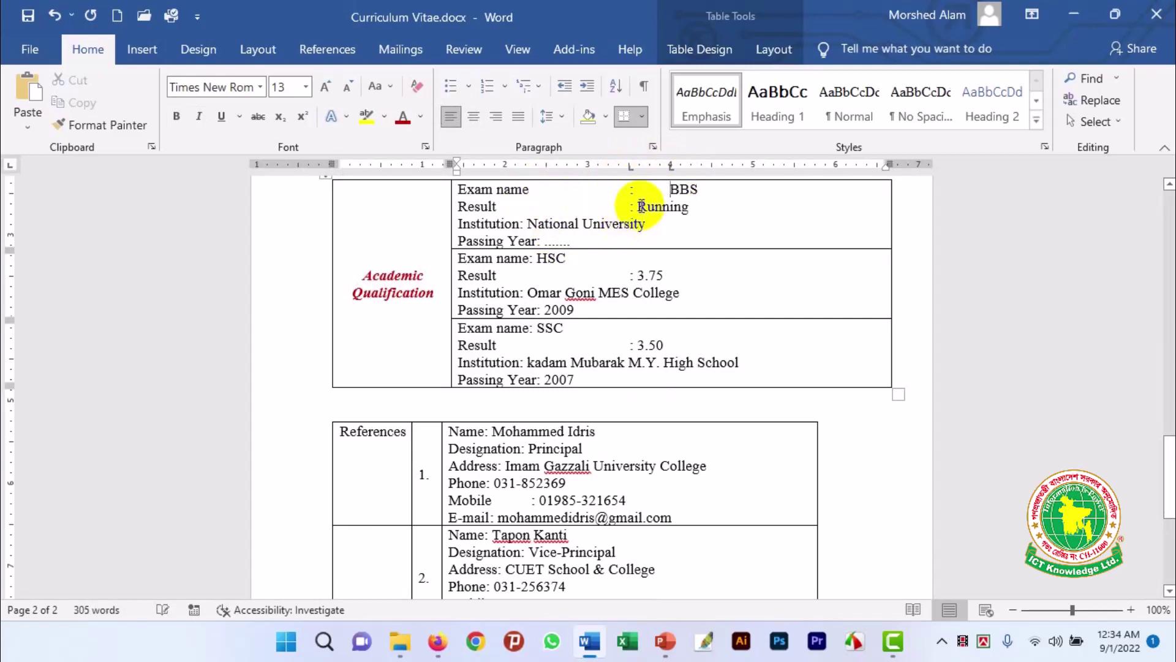
{"action": "left_click", "coordinate": [638, 207]}
{"action": "key", "text": "Tab"}
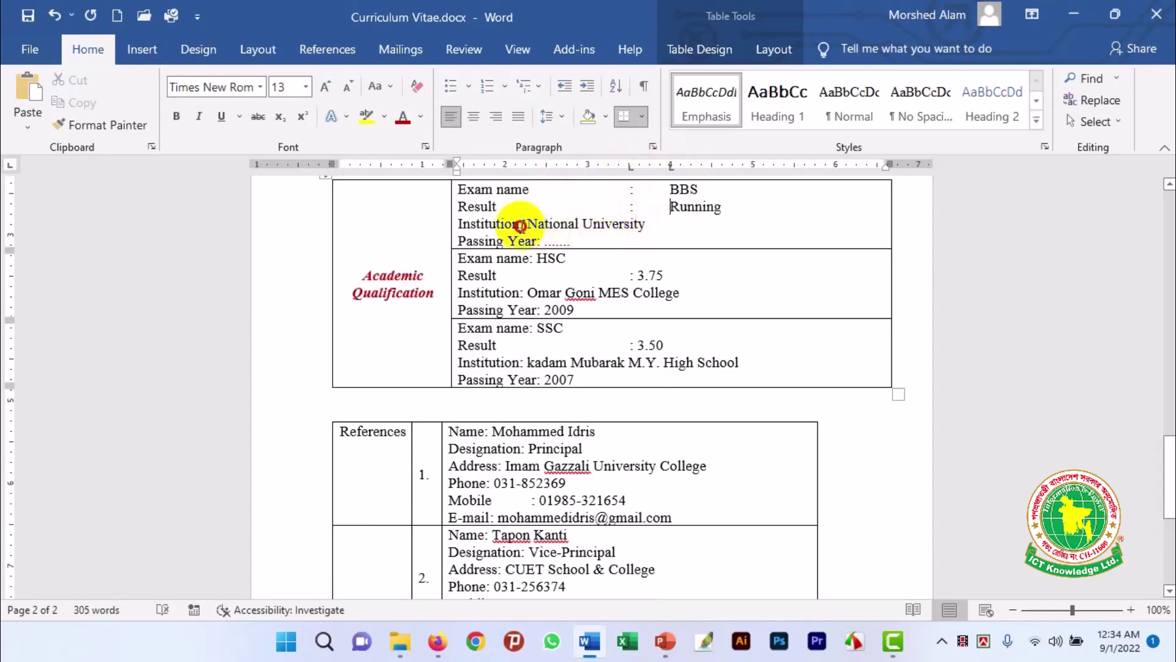
{"action": "left_click", "coordinate": [520, 225]}
{"action": "key", "text": "Tab"}
{"action": "key", "text": "shift+Tab"}
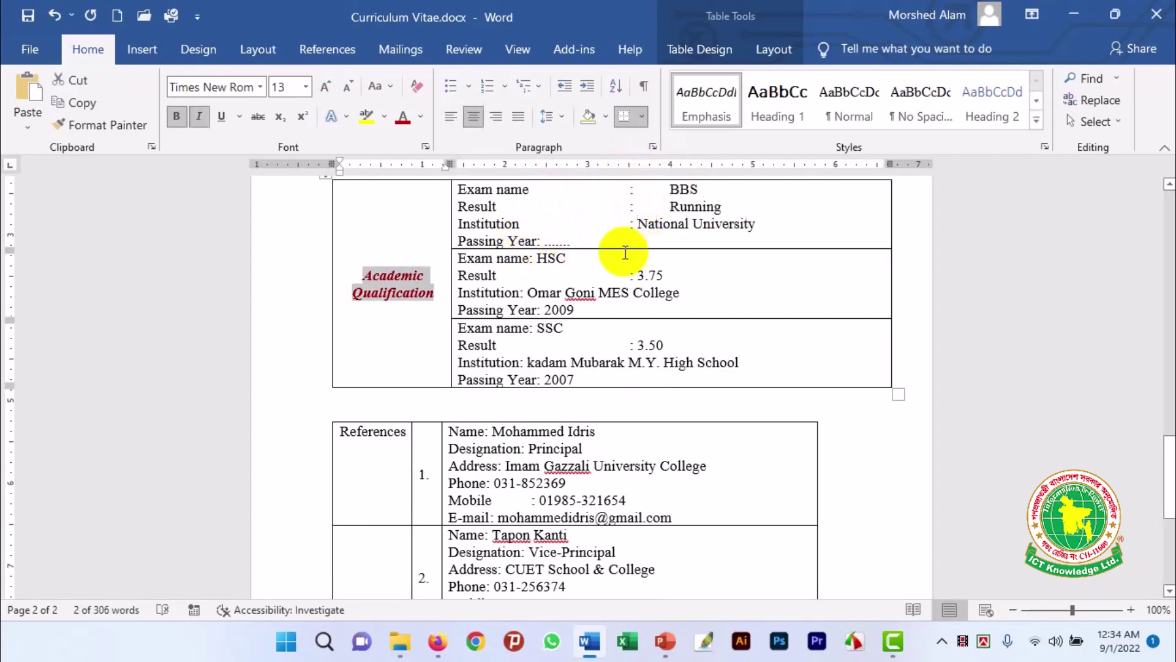
{"action": "left_click", "coordinate": [635, 224]}
{"action": "key", "text": "Tab"}
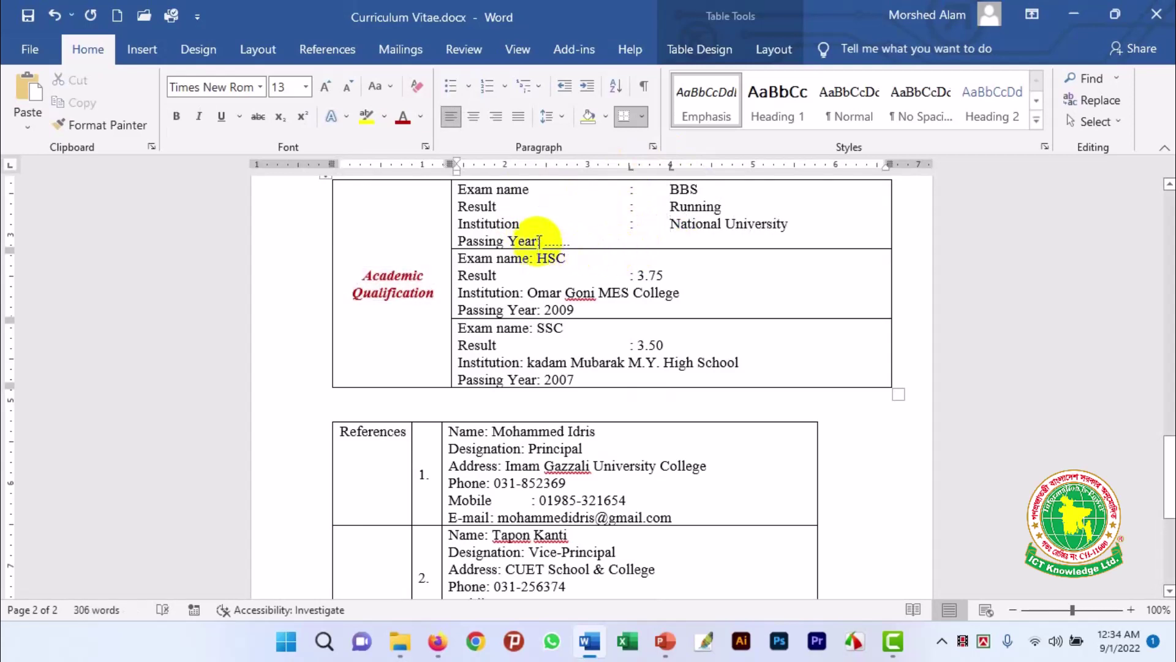
{"action": "left_click", "coordinate": [536, 241]}
{"action": "key", "text": "Tab"}
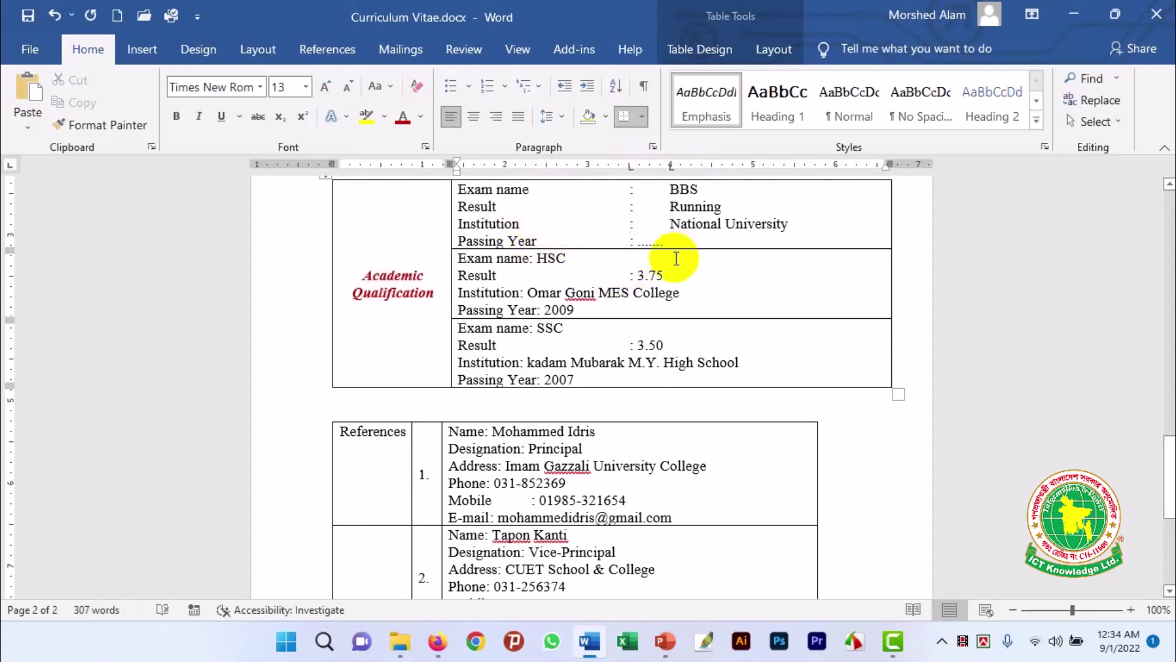
{"action": "key", "text": "Right"}
{"action": "key", "text": "Tab"}
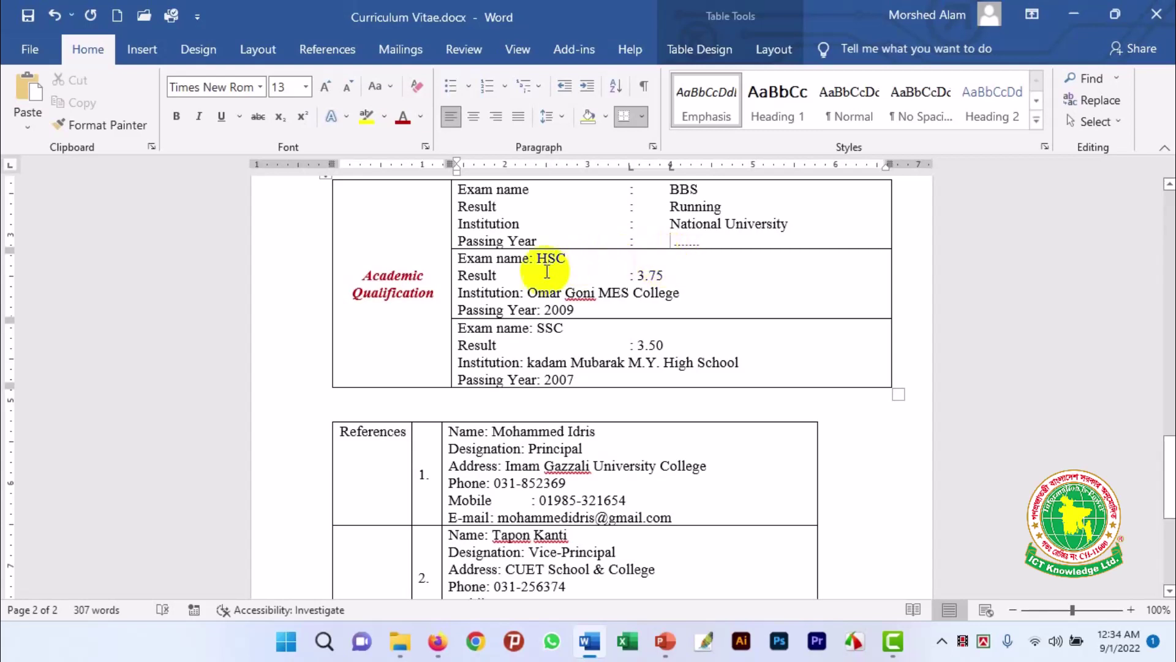
Tab-align the HSC entry lines, adding missing colons before the college name and 2009
{"action": "left_click", "coordinate": [528, 262]}
{"action": "key", "text": "Tab"}
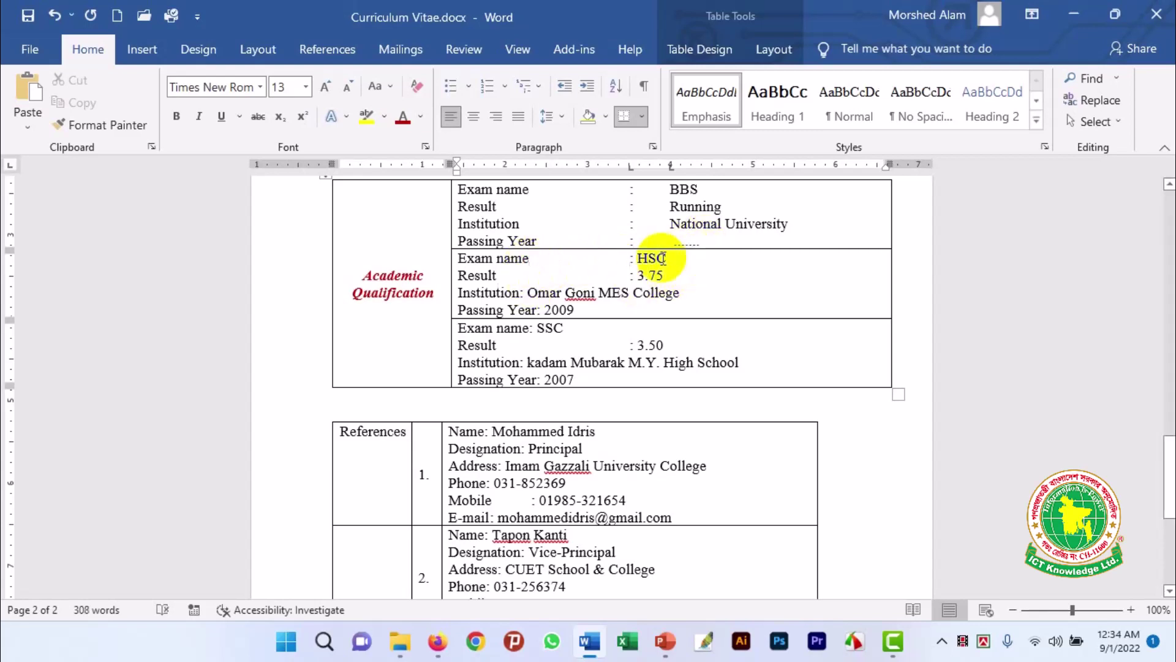
{"action": "key", "text": "Tab"}
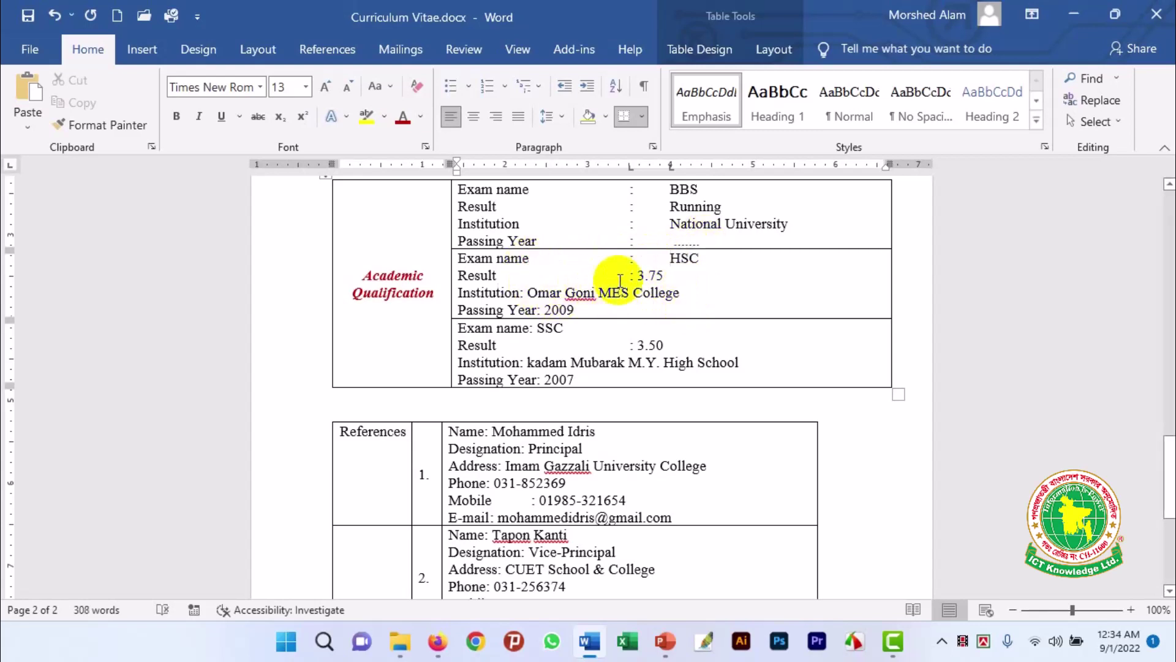
{"action": "left_click", "coordinate": [638, 277]}
{"action": "key", "text": "Tab"}
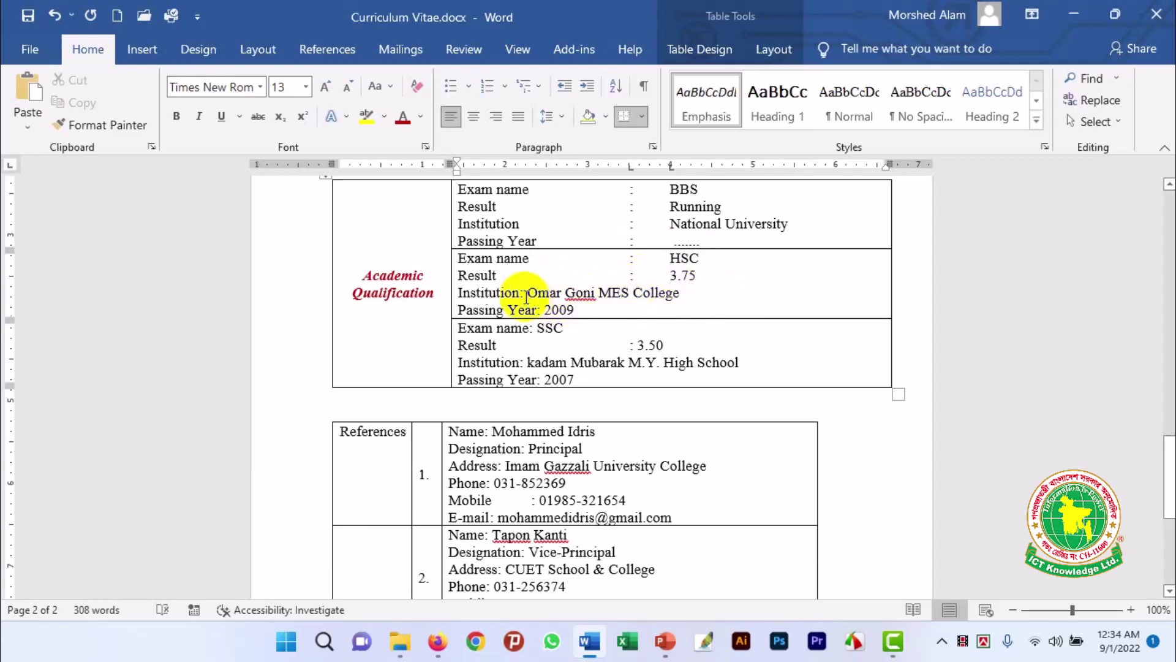
{"action": "left_click", "coordinate": [520, 292]}
{"action": "key", "text": "Tab"}
{"action": "type", "text": ":"}
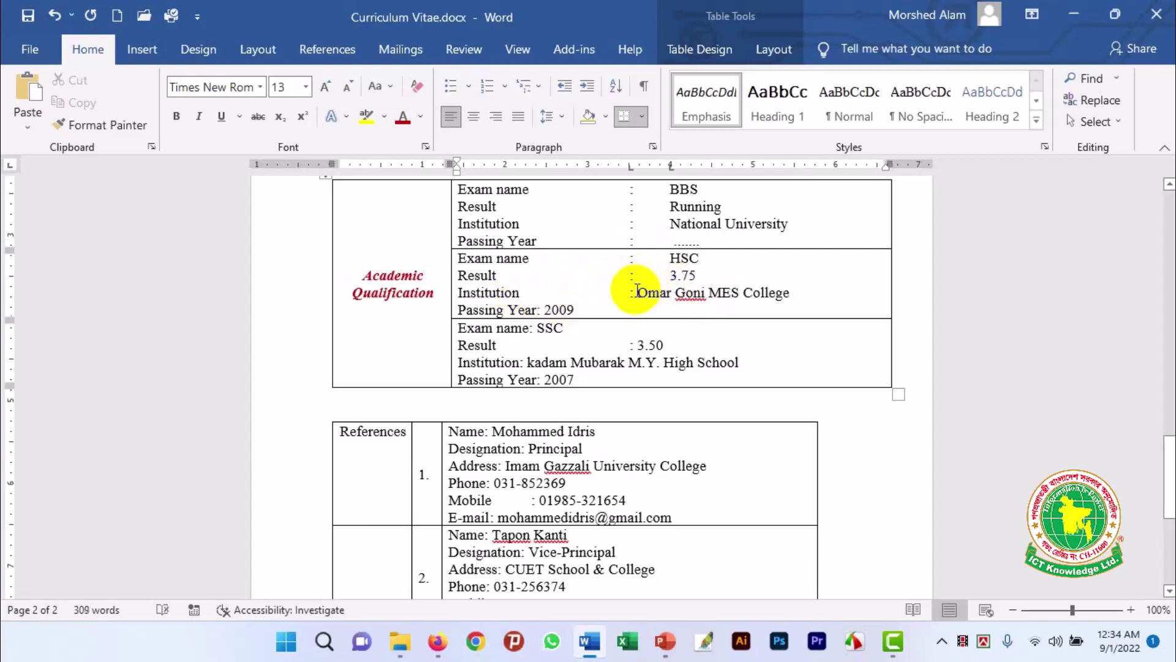
{"action": "key", "text": "Tab"}
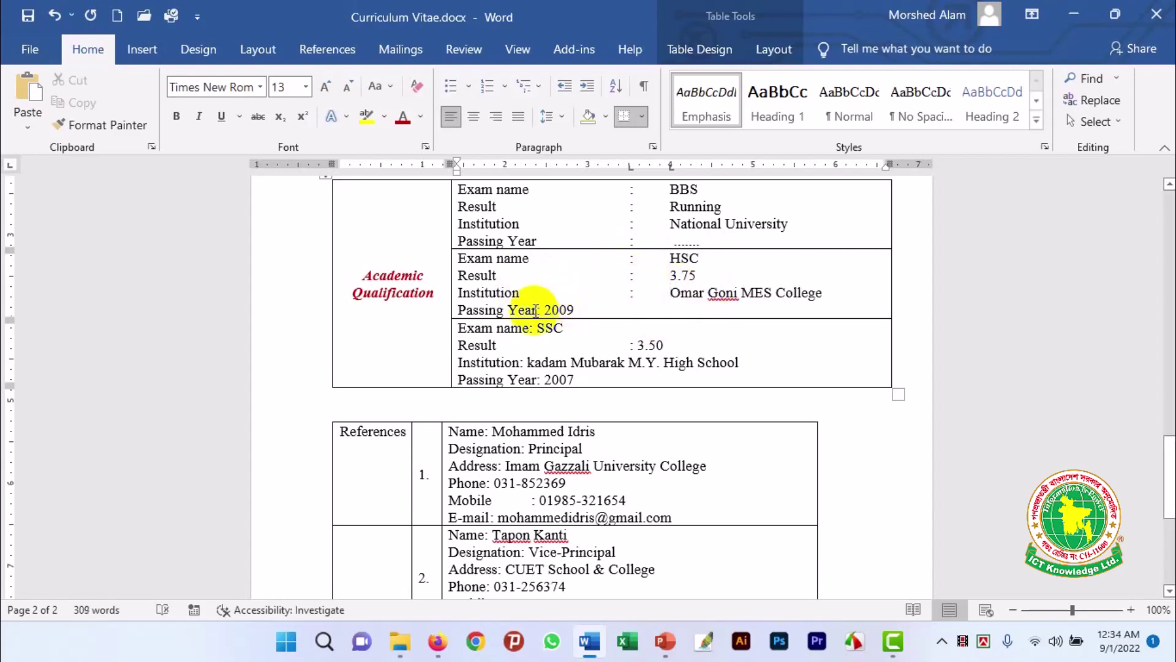
{"action": "left_click", "coordinate": [538, 308]}
{"action": "key", "text": "Tab"}
{"action": "type", "text": ":"}
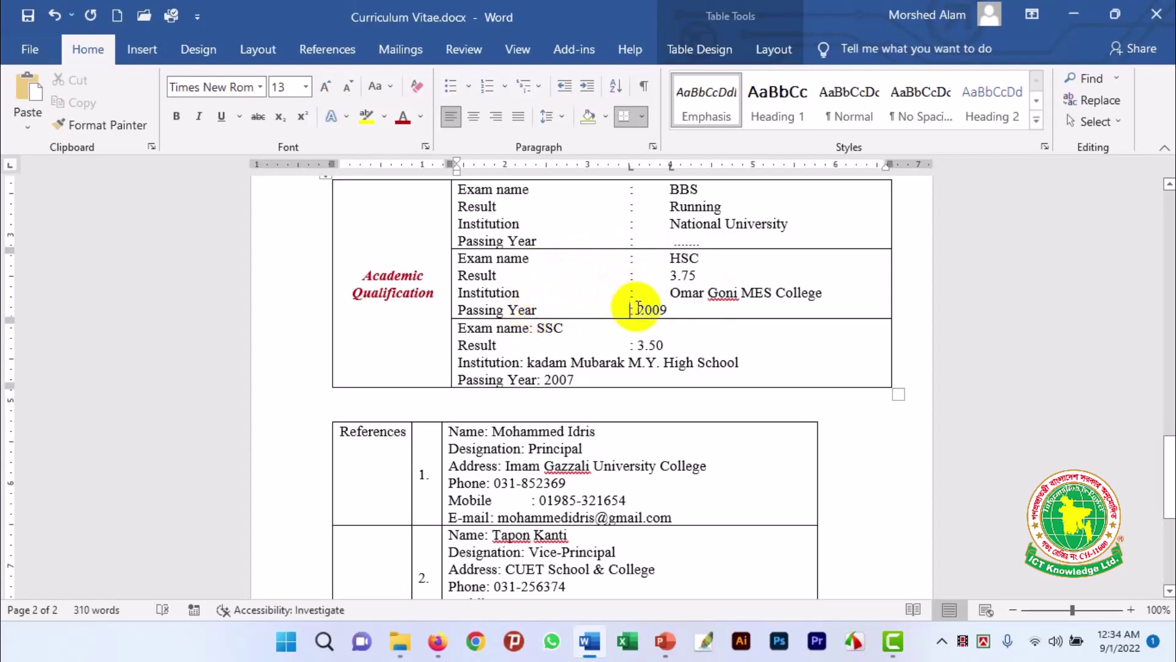
{"action": "key", "text": "Tab"}
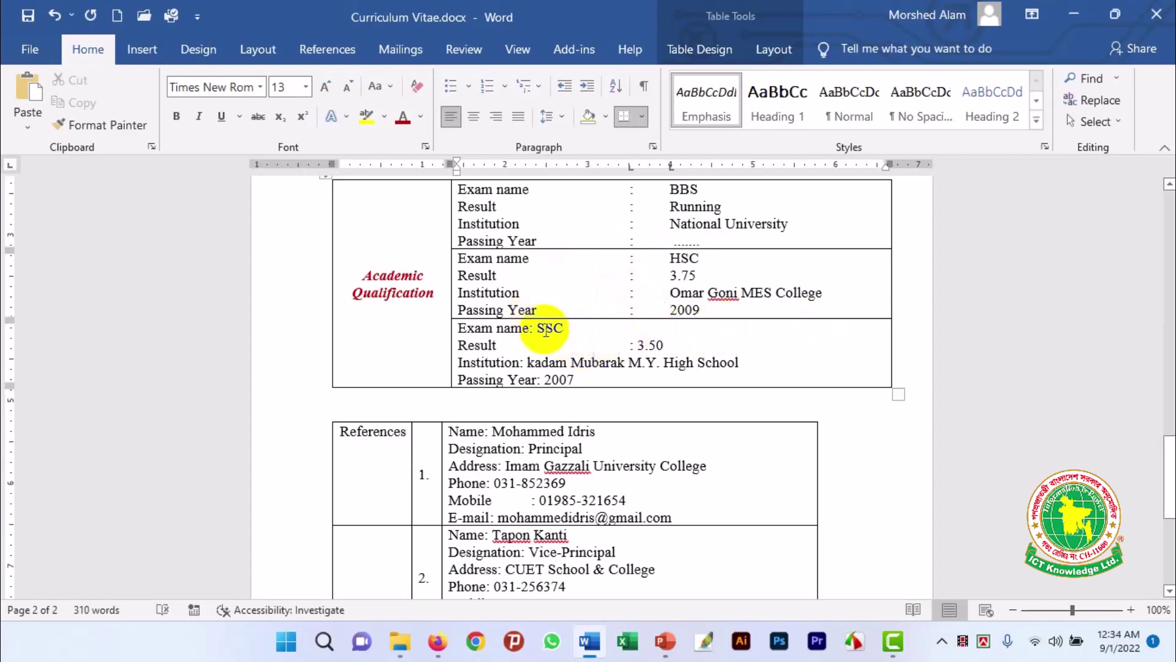
Tab-align the SSC entry lines (SSC, 3.50, school, 2007) and select the detail cells
{"action": "left_click", "coordinate": [530, 329]}
{"action": "key", "text": "Tab"}
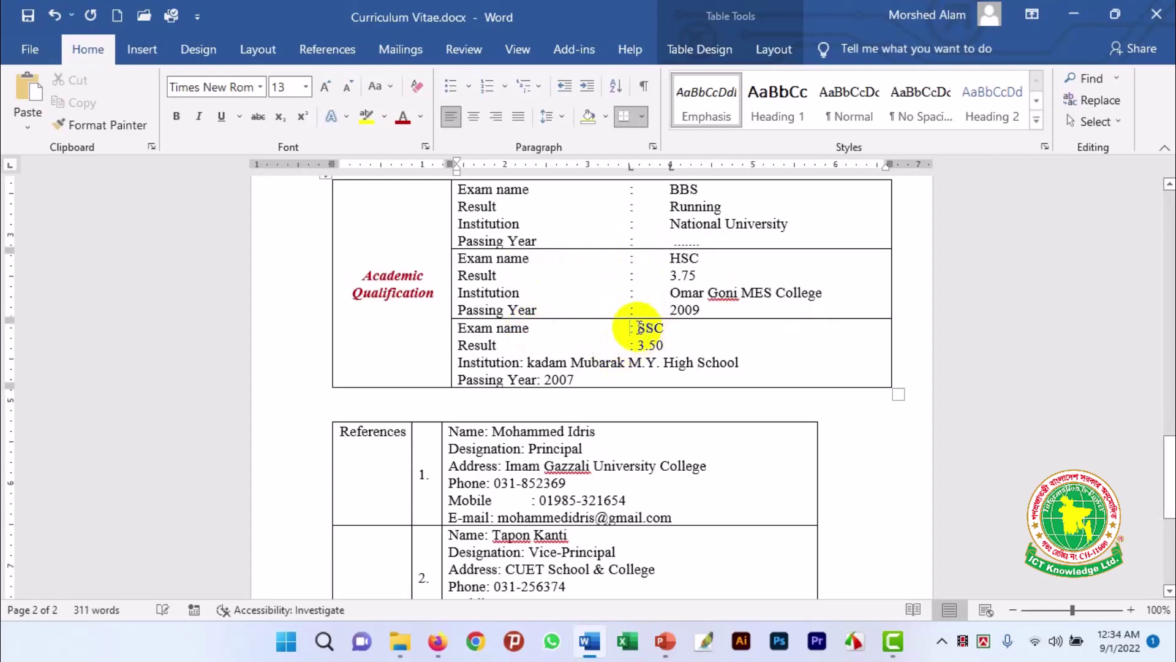
{"action": "left_click", "coordinate": [637, 327]}
{"action": "key", "text": "Tab"}
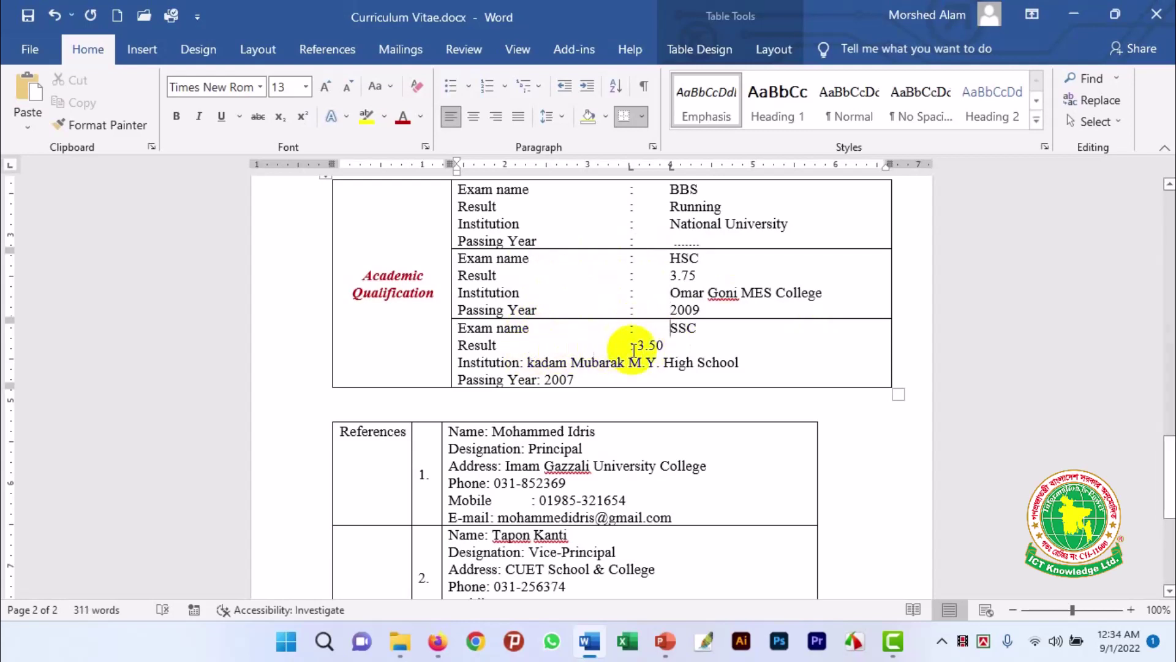
{"action": "left_click", "coordinate": [637, 347]}
{"action": "key", "text": "Tab"}
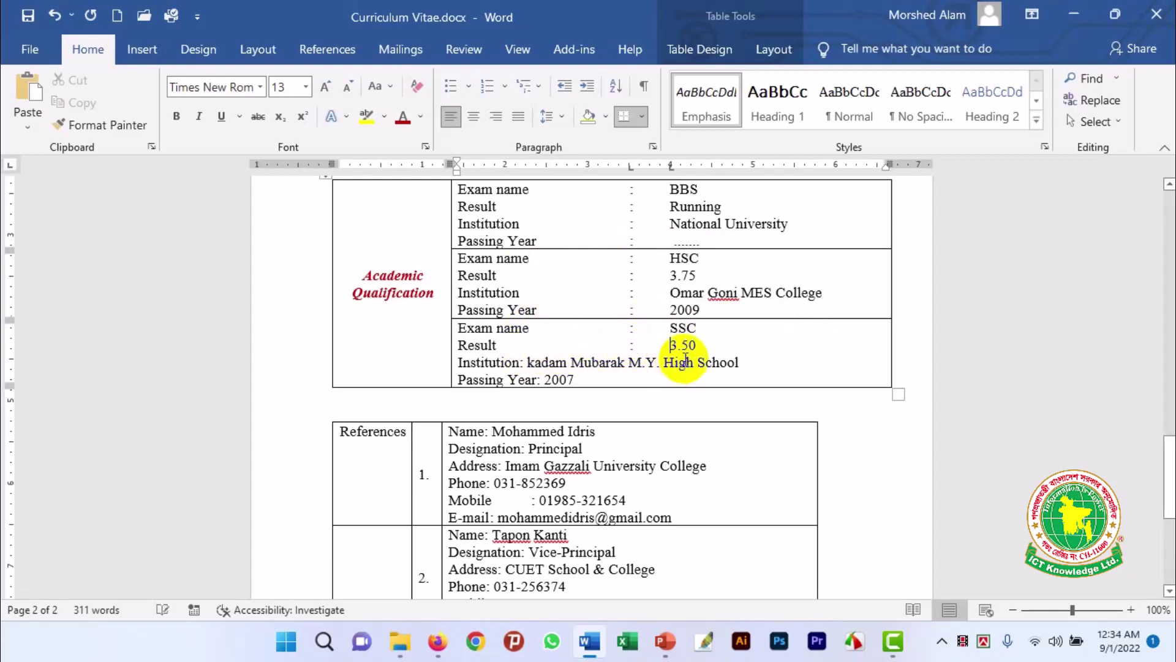
{"action": "left_click", "coordinate": [525, 362]}
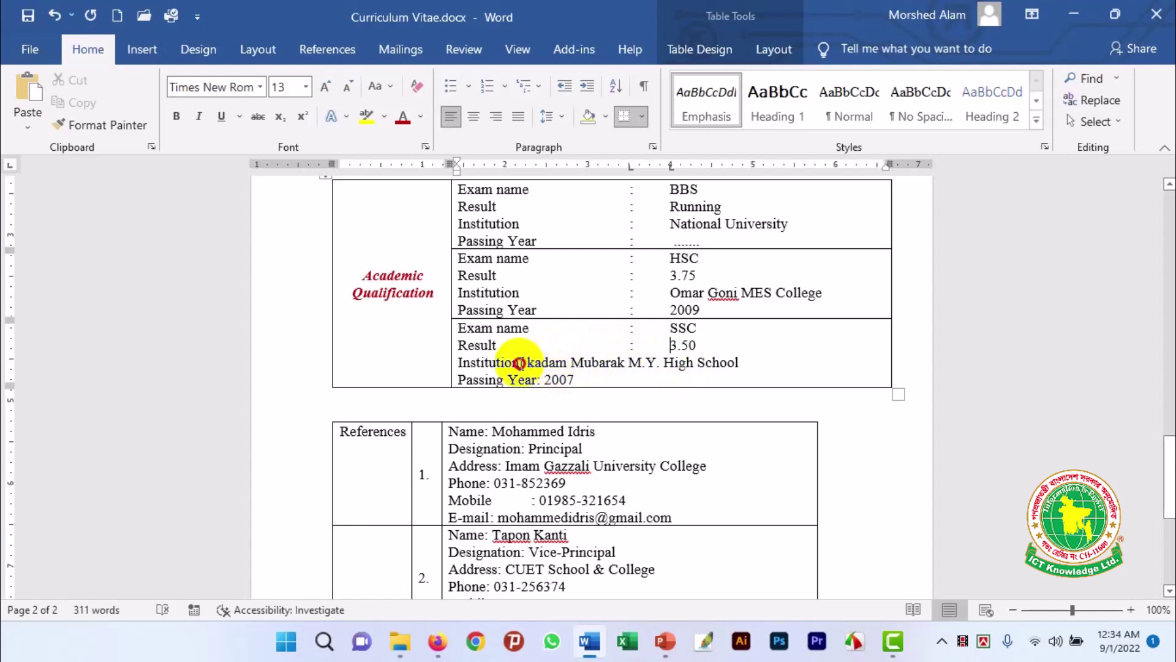
{"action": "key", "text": "Tab"}
{"action": "left_click", "coordinate": [639, 362]}
{"action": "key", "text": "Tab"}
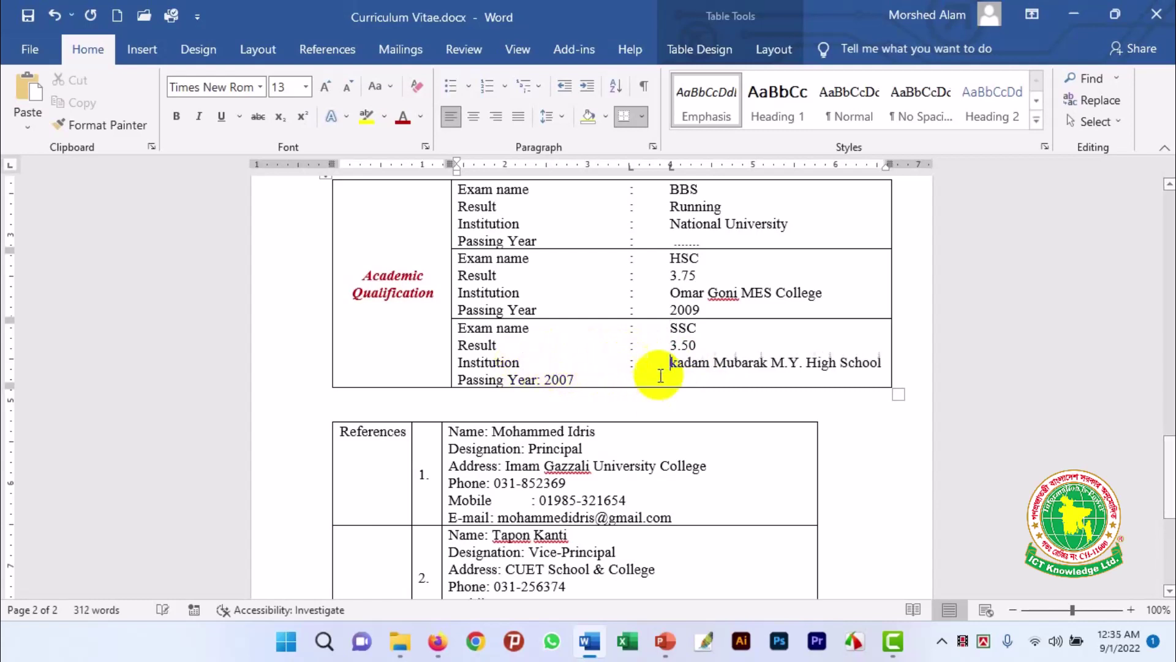
{"action": "left_click", "coordinate": [536, 379]}
{"action": "key", "text": "Tab"}
{"action": "left_click", "coordinate": [640, 380]}
{"action": "key", "text": "Tab"}
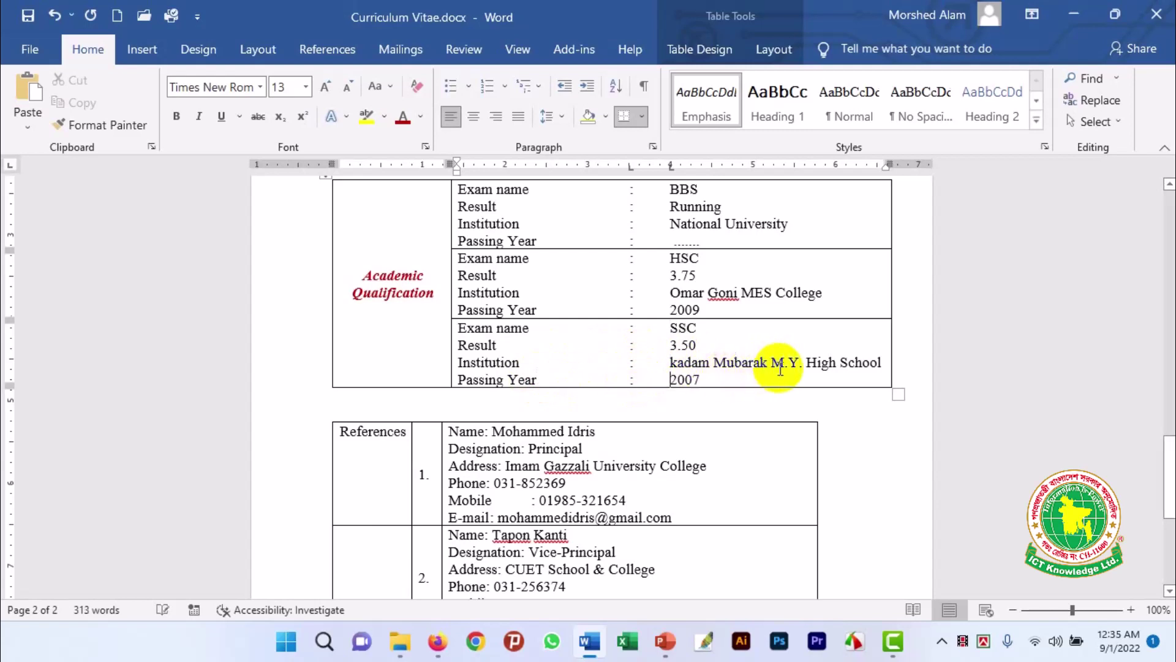
{"action": "left_click_drag", "start_coordinate": [779, 367], "coordinate": [606, 196]}
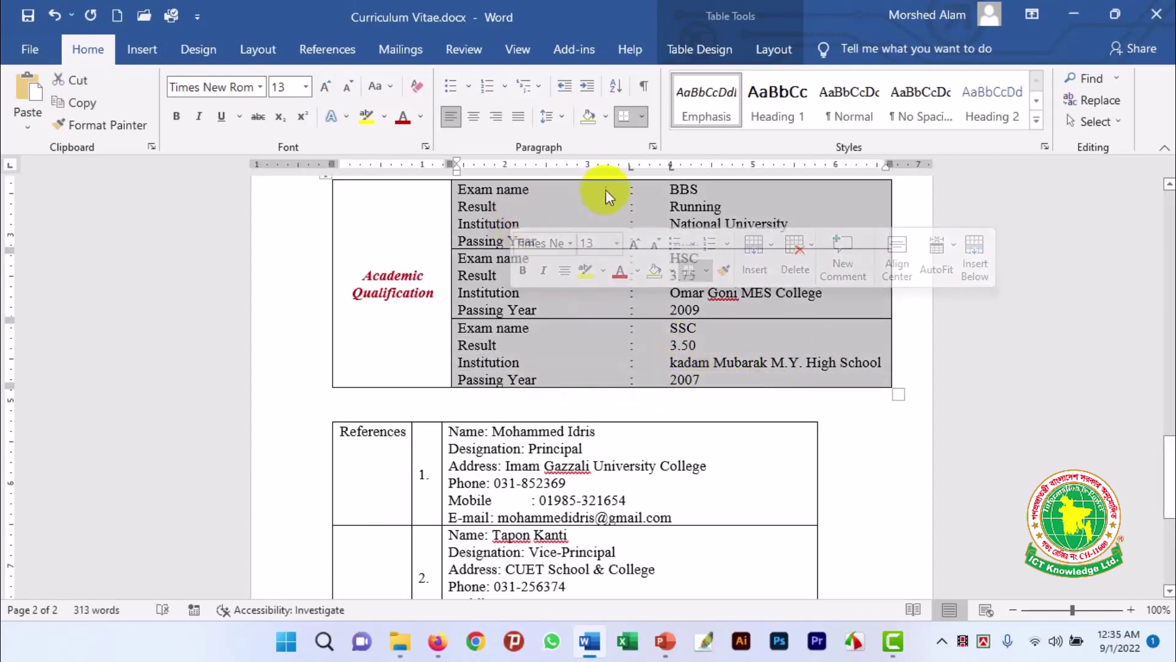
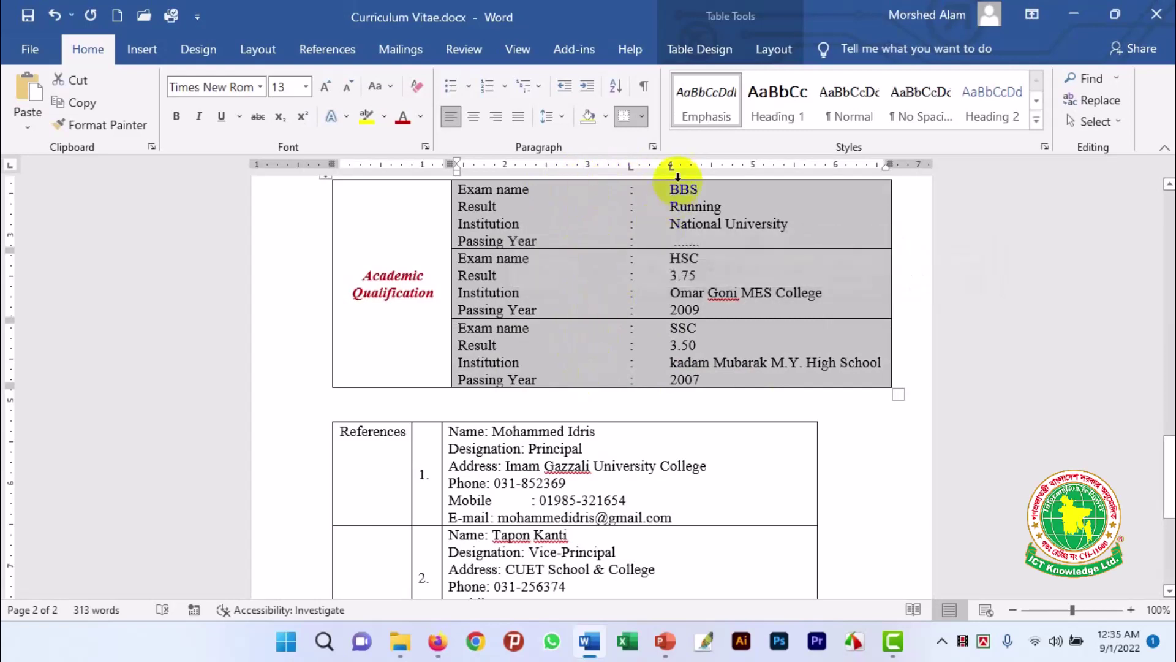
Move the qualification table's tab stop from about 4" to 3" so values sit nearer their colons
{"action": "left_click_drag", "start_coordinate": [673, 171], "coordinate": [587, 169]}
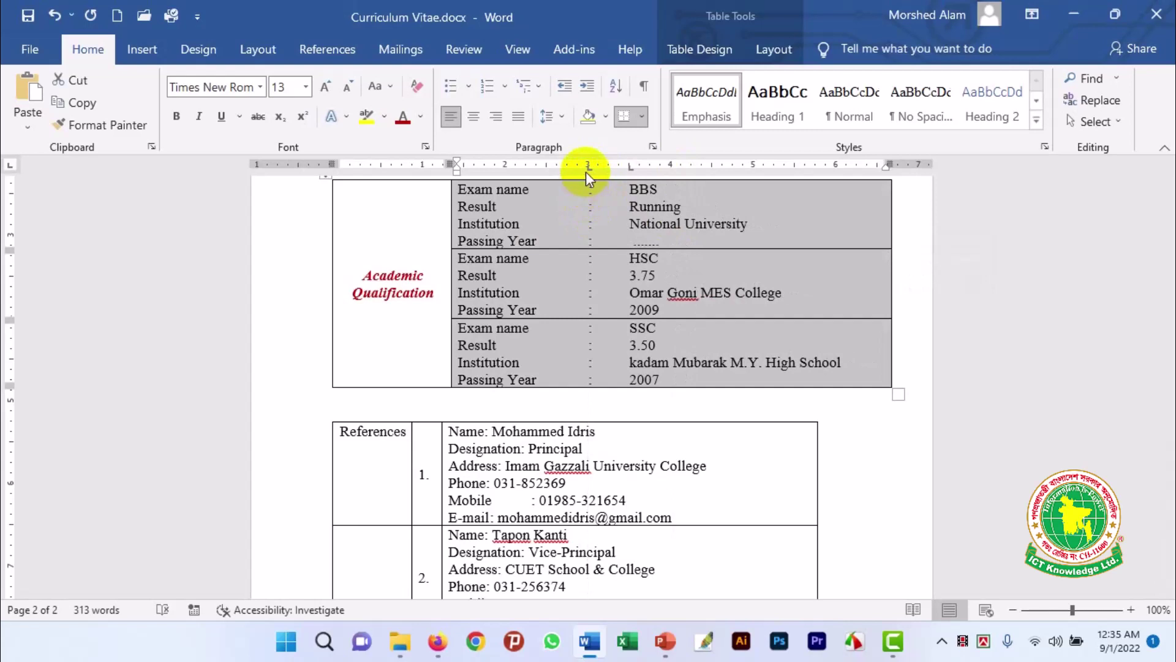
{"action": "left_click", "coordinate": [571, 449]}
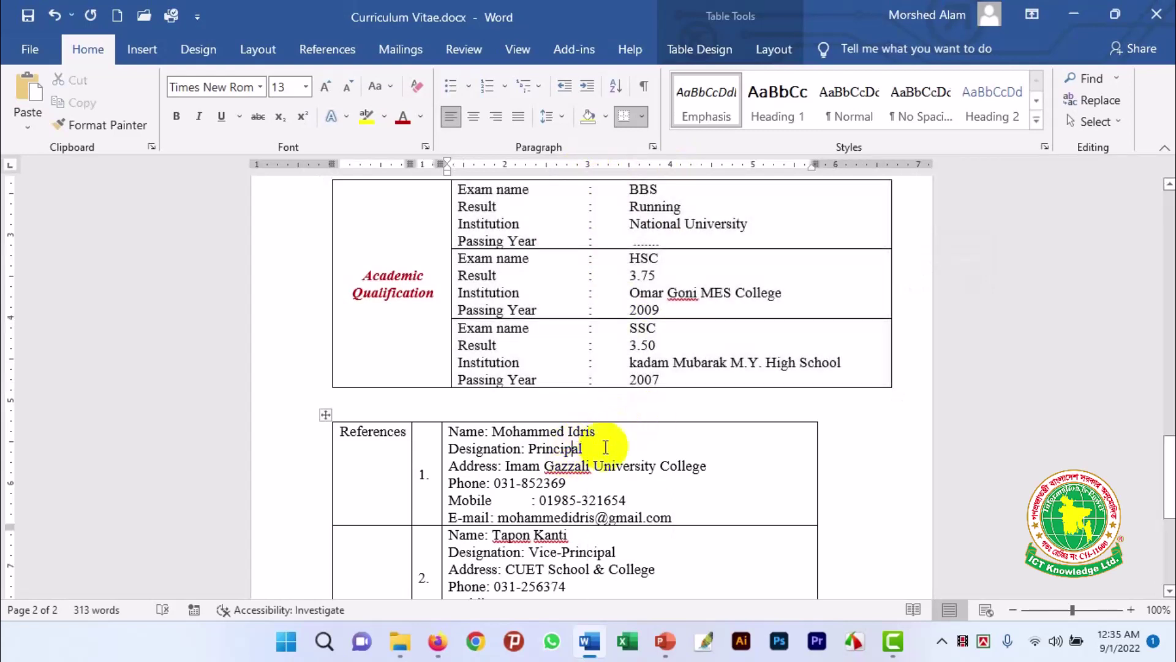
{"action": "mouse_move", "coordinate": [1169, 471]}
{"action": "left_mouse_down"}
{"action": "mouse_move", "coordinate": [1170, 510]}
{"action": "mouse_move", "coordinate": [1169, 468]}
{"action": "left_mouse_up"}
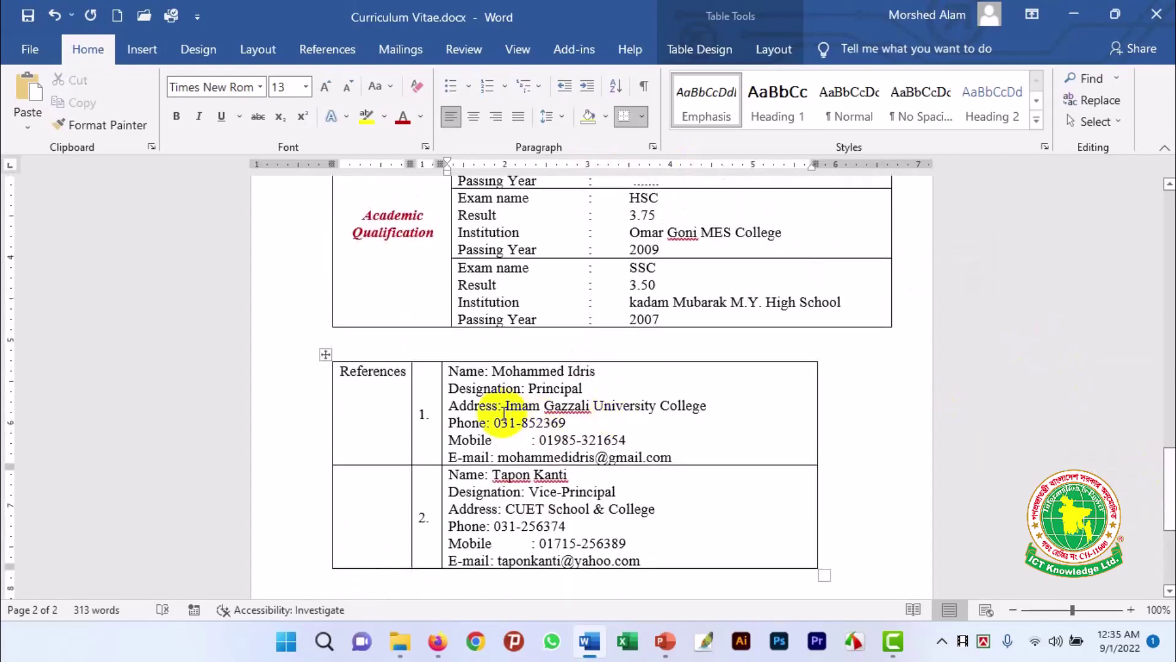
AutoFit the References table to the window so it spans the full text width
{"action": "left_click", "coordinate": [328, 353]}
{"action": "left_click", "coordinate": [774, 49]}
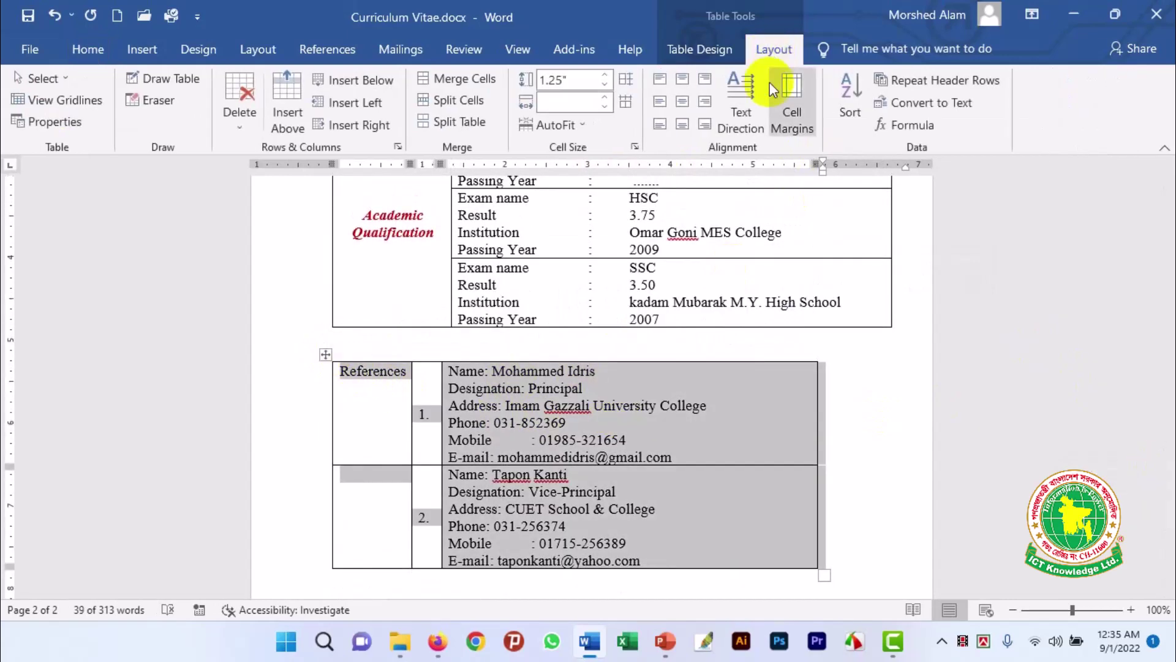
{"action": "left_click", "coordinate": [576, 122]}
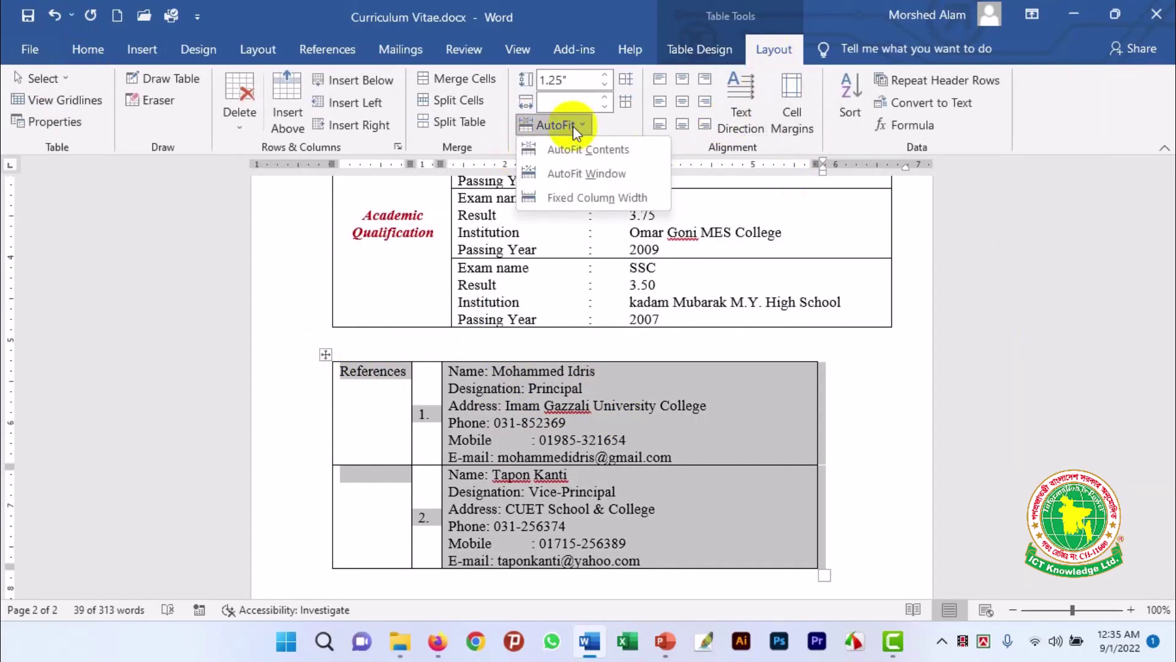
{"action": "left_click", "coordinate": [575, 173]}
Narrow the number column to about 0.44" and widen the References column
{"action": "left_click", "coordinate": [481, 423]}
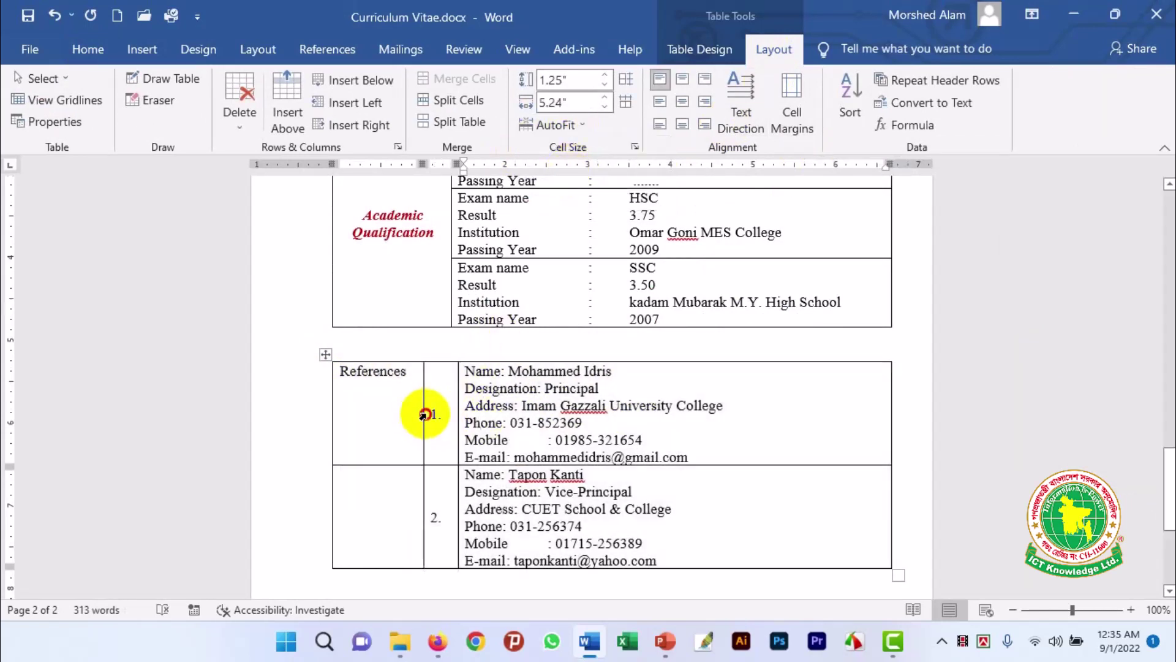
{"action": "left_click", "coordinate": [422, 414]}
{"action": "left_click_drag", "start_coordinate": [428, 413], "coordinate": [439, 408]}
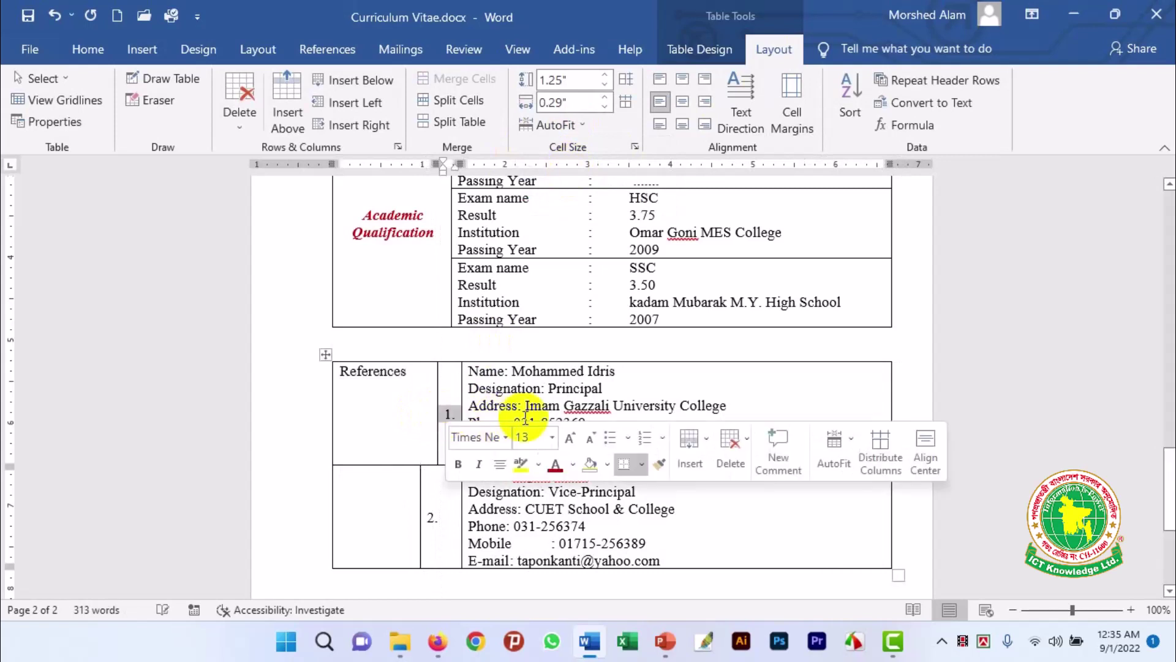
{"action": "key", "text": "ctrl+z"}
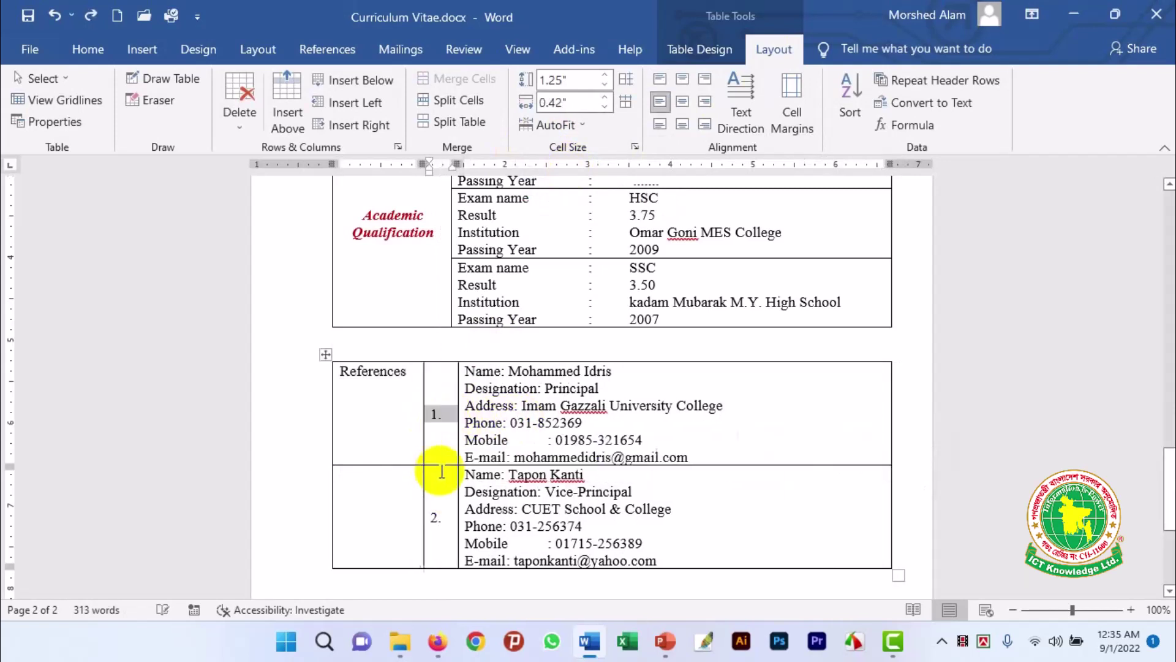
{"action": "left_click_drag", "start_coordinate": [422, 445], "coordinate": [529, 434]}
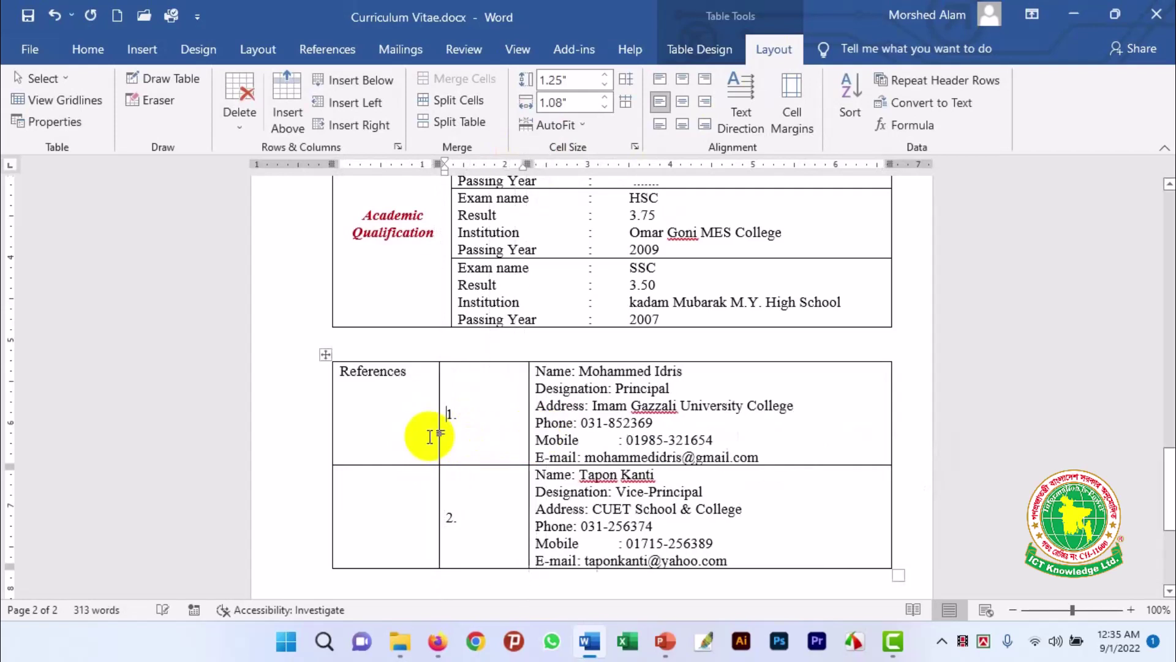
{"action": "left_click_drag", "start_coordinate": [437, 436], "coordinate": [451, 436]}
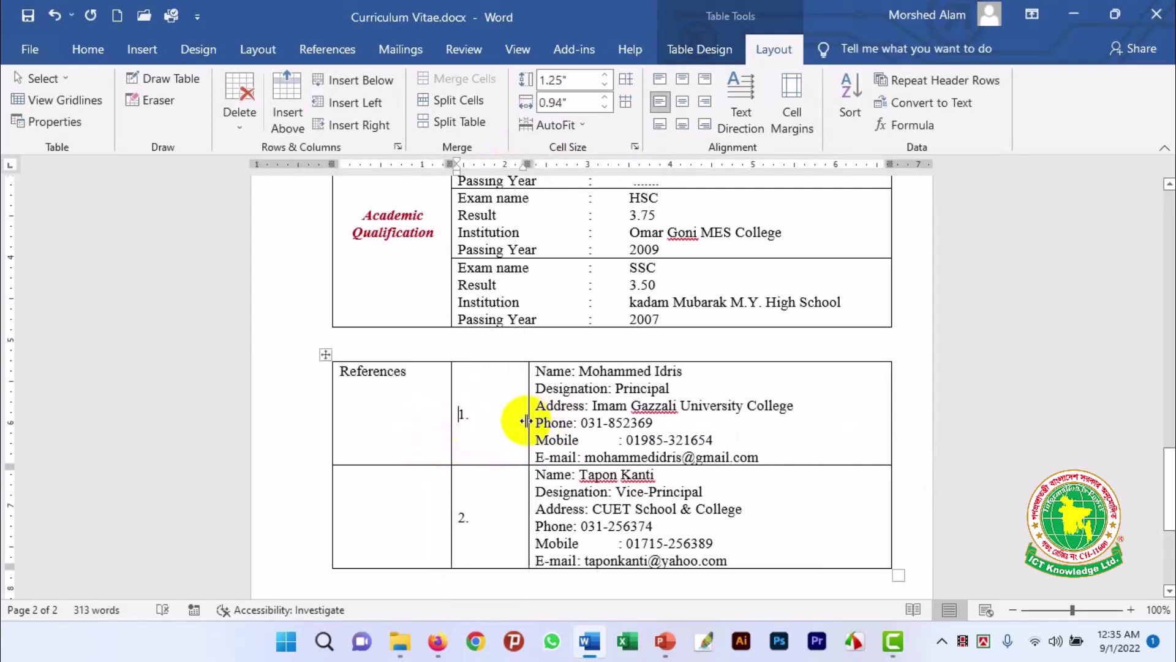
{"action": "mouse_move", "coordinate": [527, 420]}
{"action": "left_mouse_down"}
{"action": "mouse_move", "coordinate": [488, 429]}
{"action": "mouse_move", "coordinate": [482, 514]}
{"action": "left_mouse_up"}
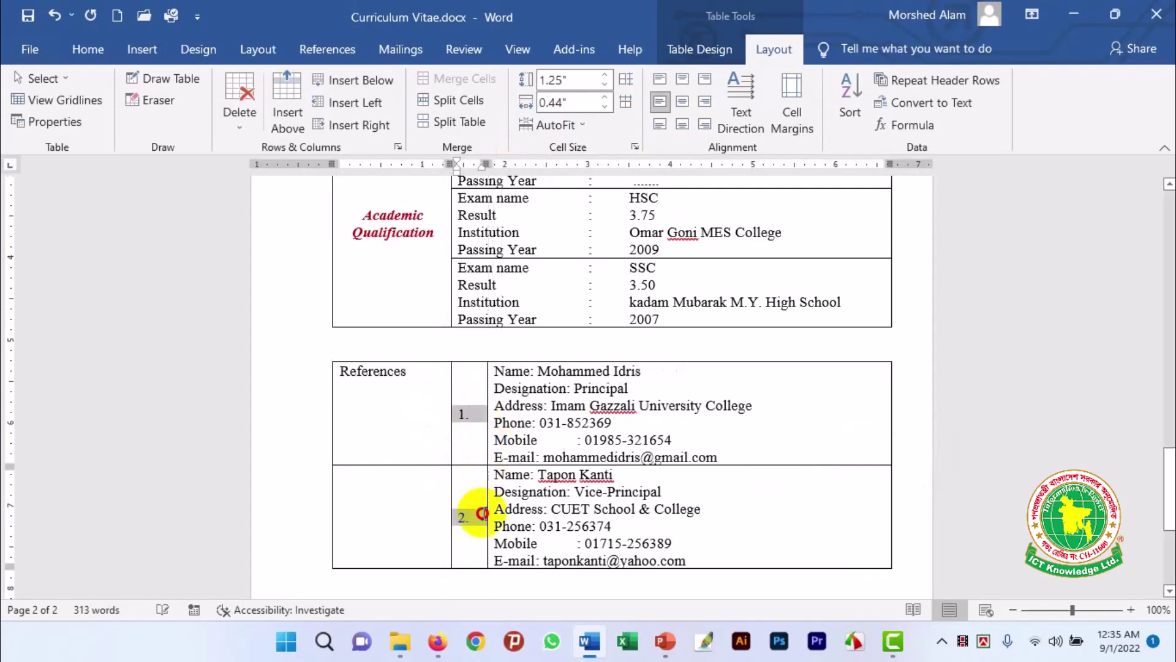
Centre the numbers 1. and 2., then merge the References cell with the empty cell below
{"action": "left_click", "coordinate": [683, 101]}
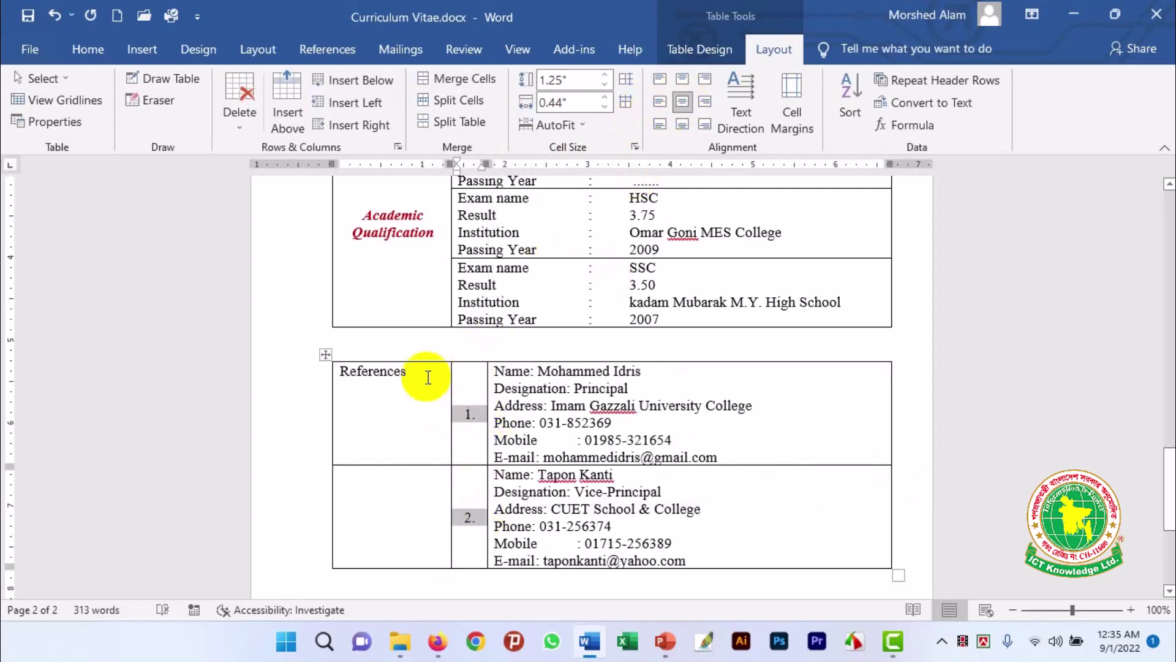
{"action": "left_click_drag", "start_coordinate": [429, 376], "coordinate": [425, 512]}
{"action": "left_click", "coordinate": [465, 81]}
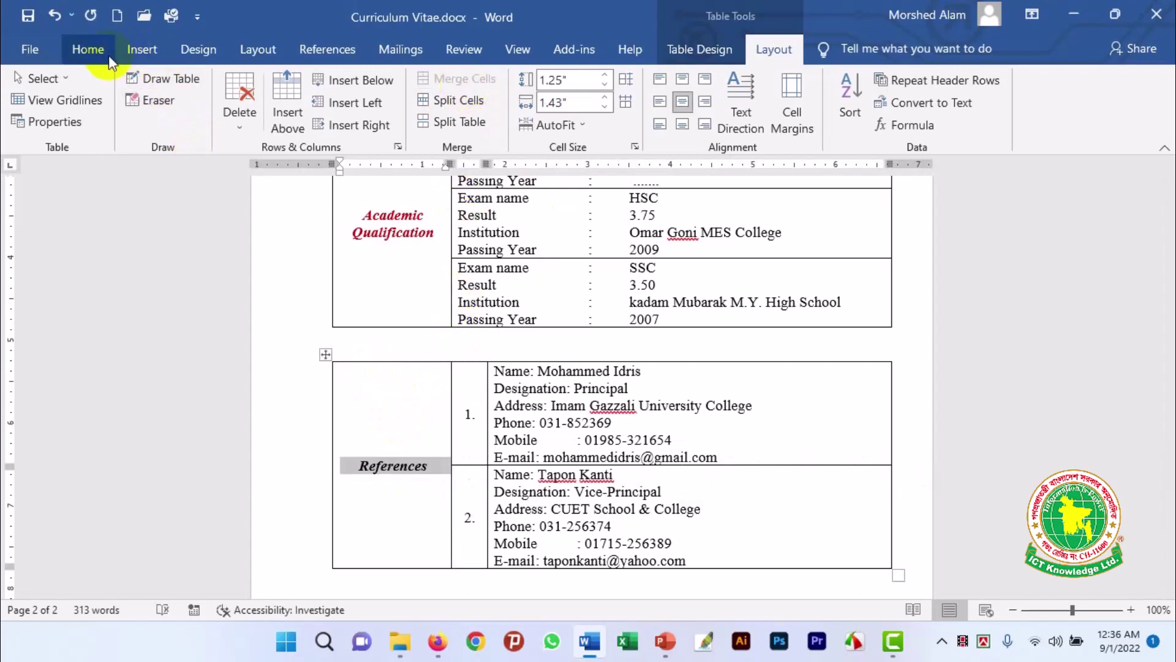
Add a tab stop at about 3" to both reference detail cells
{"action": "left_click", "coordinate": [89, 49]}
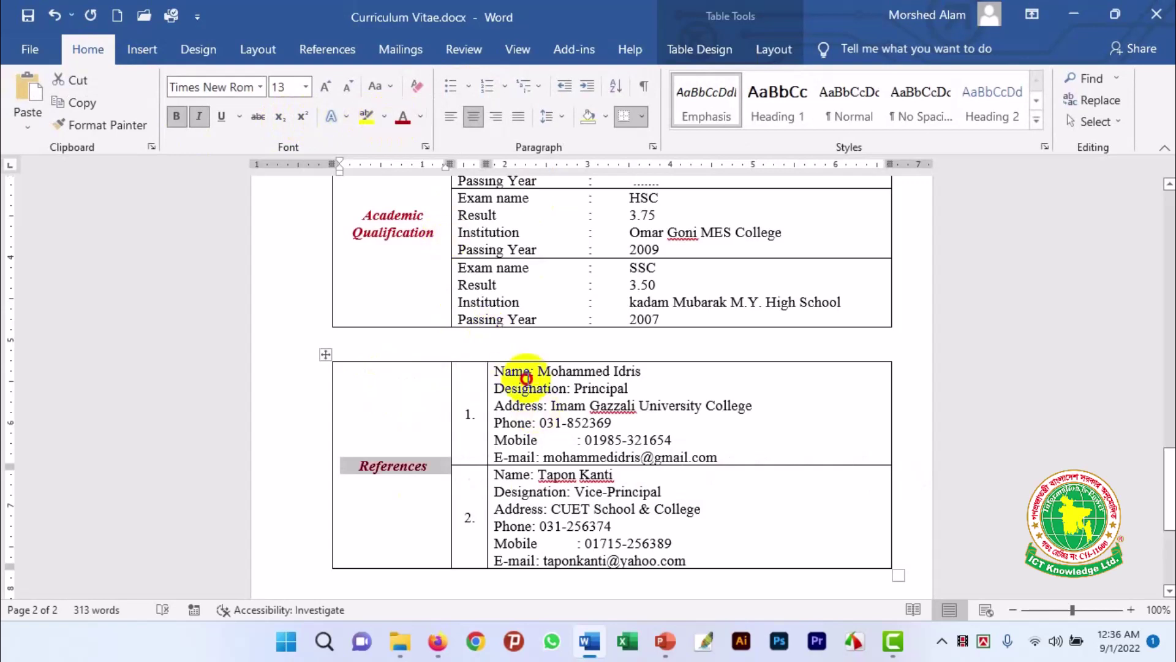
{"action": "left_click_drag", "start_coordinate": [525, 377], "coordinate": [588, 522]}
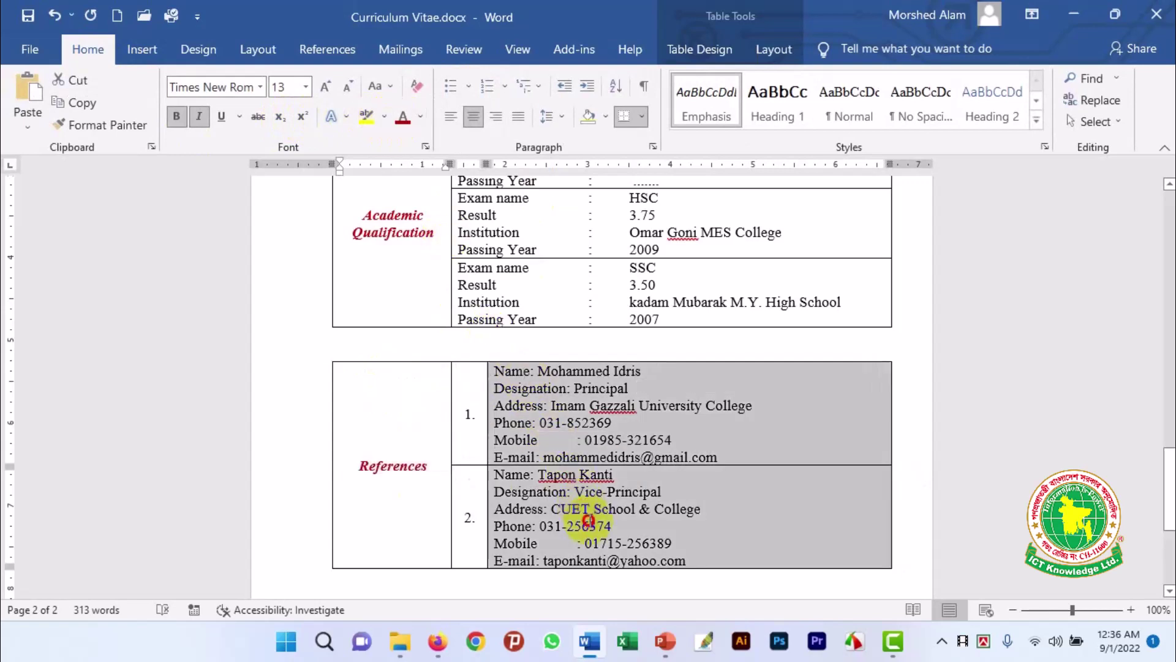
{"action": "left_click", "coordinate": [589, 164]}
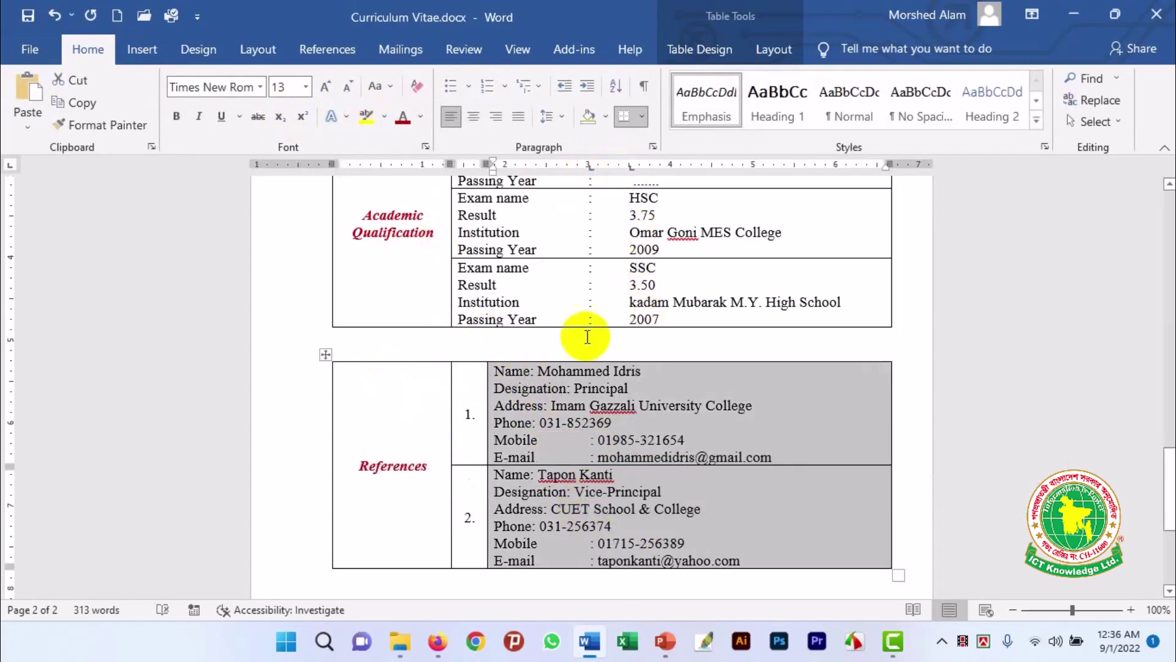
{"action": "left_click", "coordinate": [531, 372]}
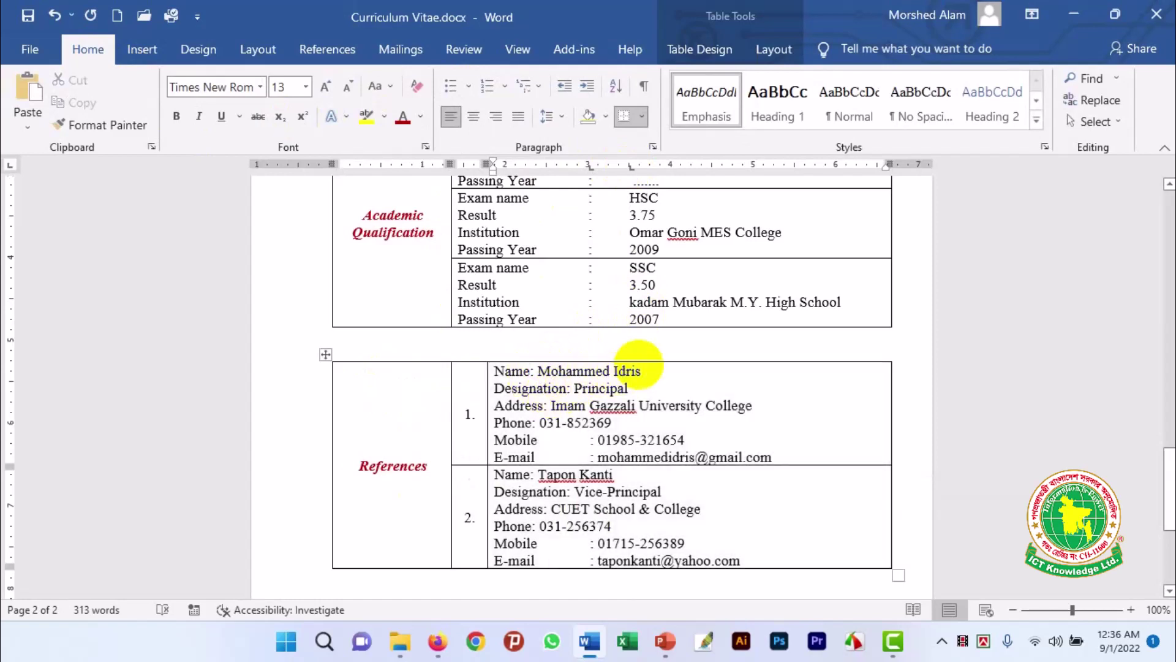
Tab-align the first referee's Name, Designation and Address labels and values
{"action": "key", "text": "Tab"}
{"action": "left_click", "coordinate": [596, 372]}
{"action": "key", "text": "Tab"}
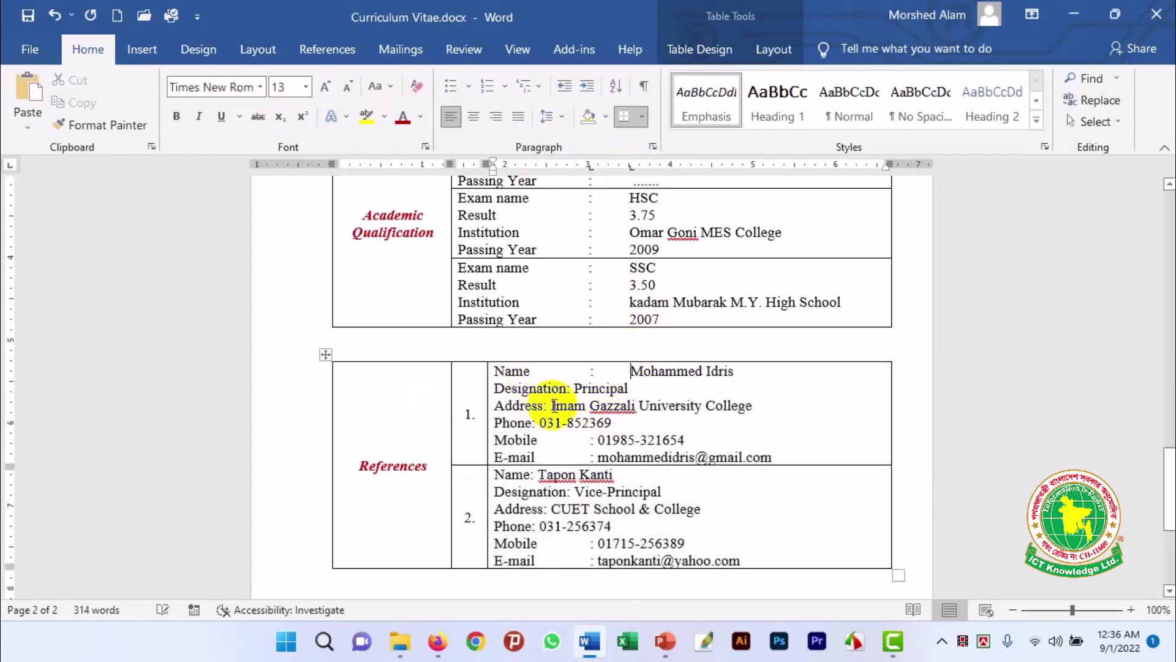
{"action": "left_click", "coordinate": [566, 392]}
{"action": "key", "text": "Tab"}
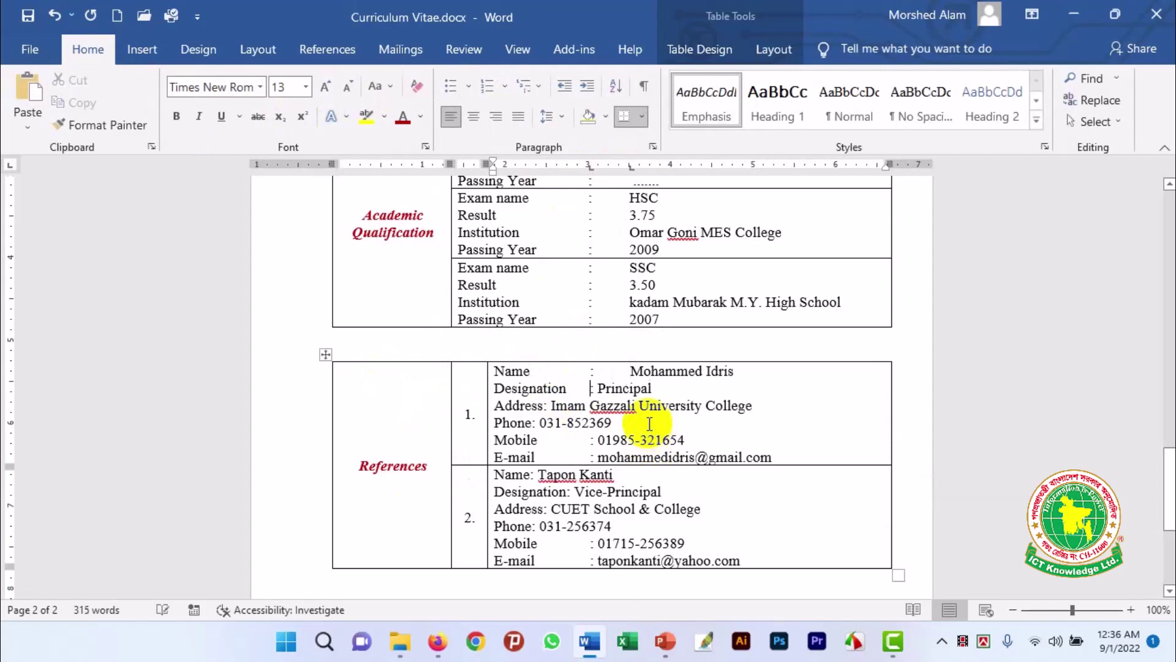
{"action": "key", "text": "Tab"}
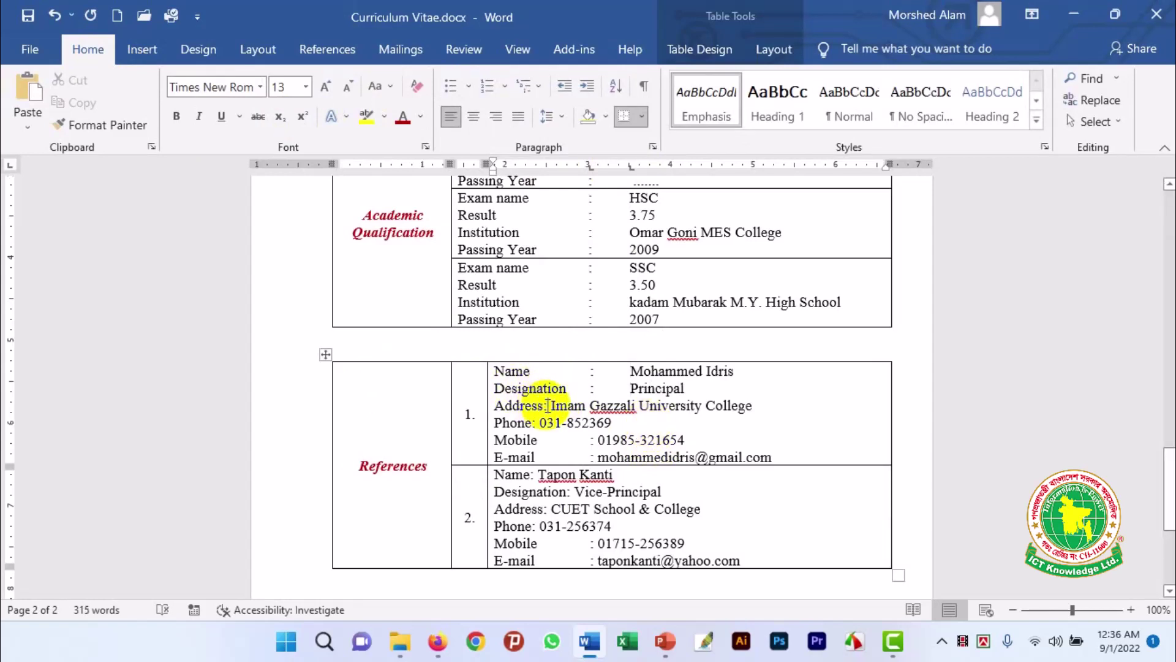
{"action": "key", "text": "Tab"}
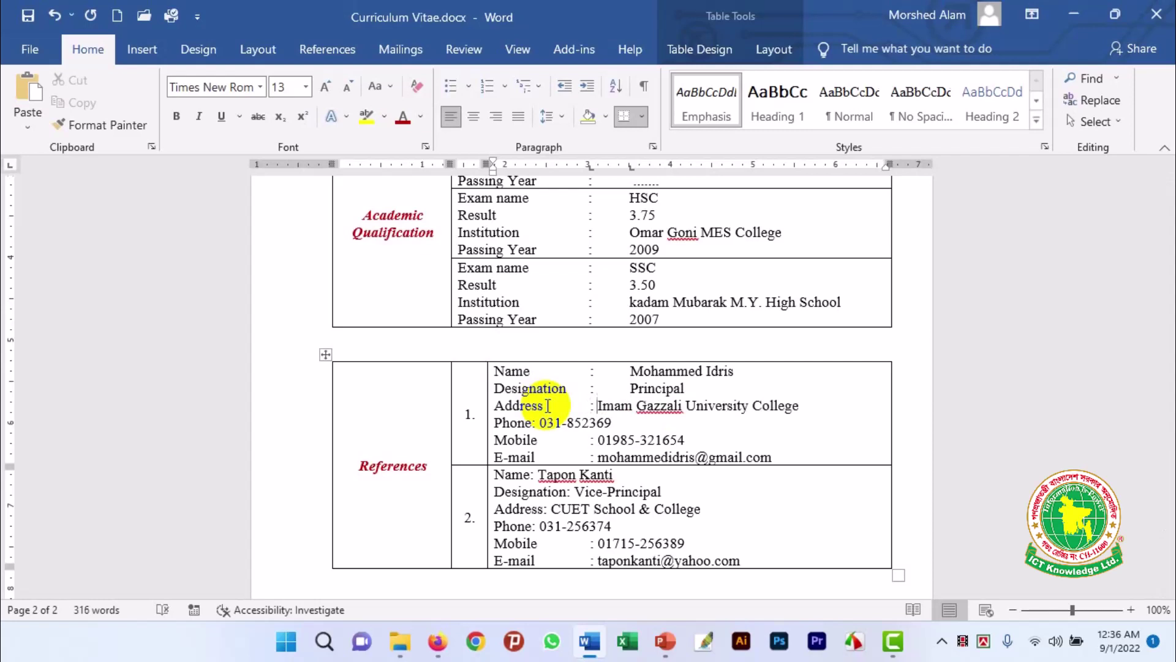
{"action": "key", "text": "Tab"}
Tab-align the first referee's Phone, Mobile and E-mail values with those above
{"action": "key", "text": "Down"}
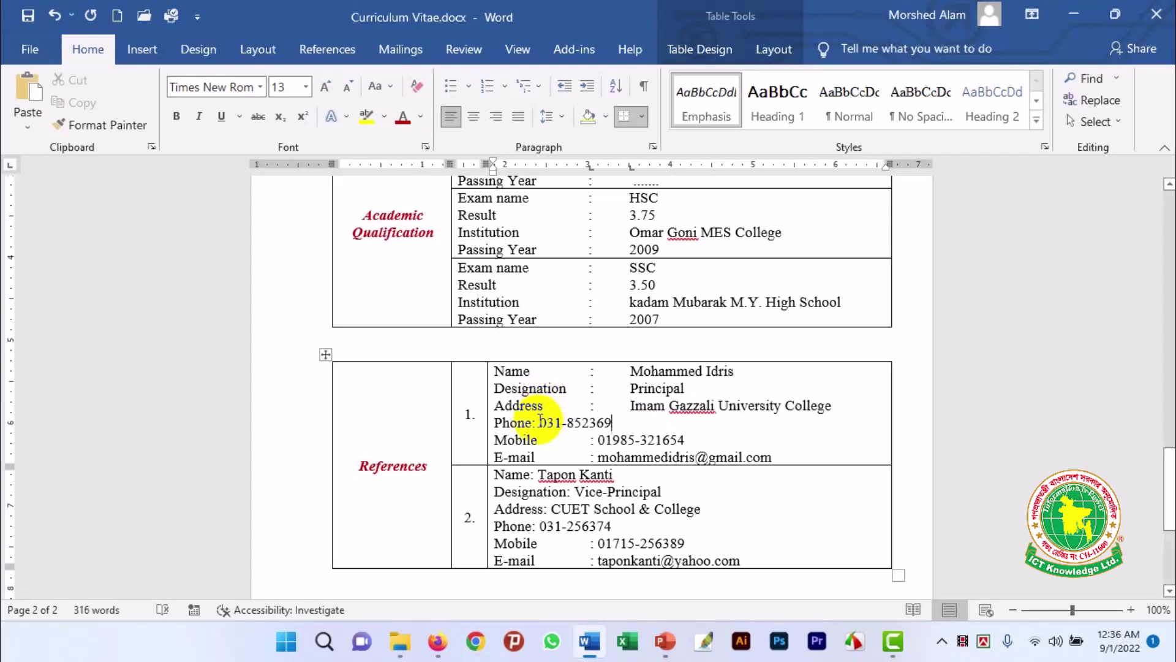
{"action": "key", "text": "Tab"}
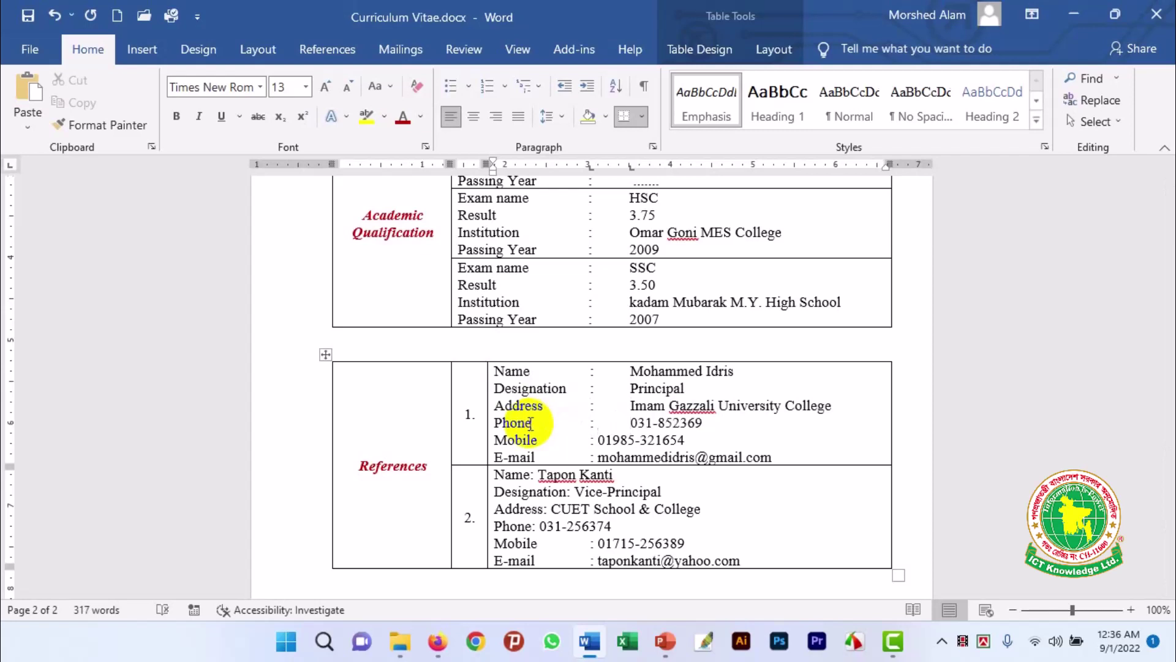
{"action": "key", "text": "Right"}
{"action": "key", "text": "Right"}
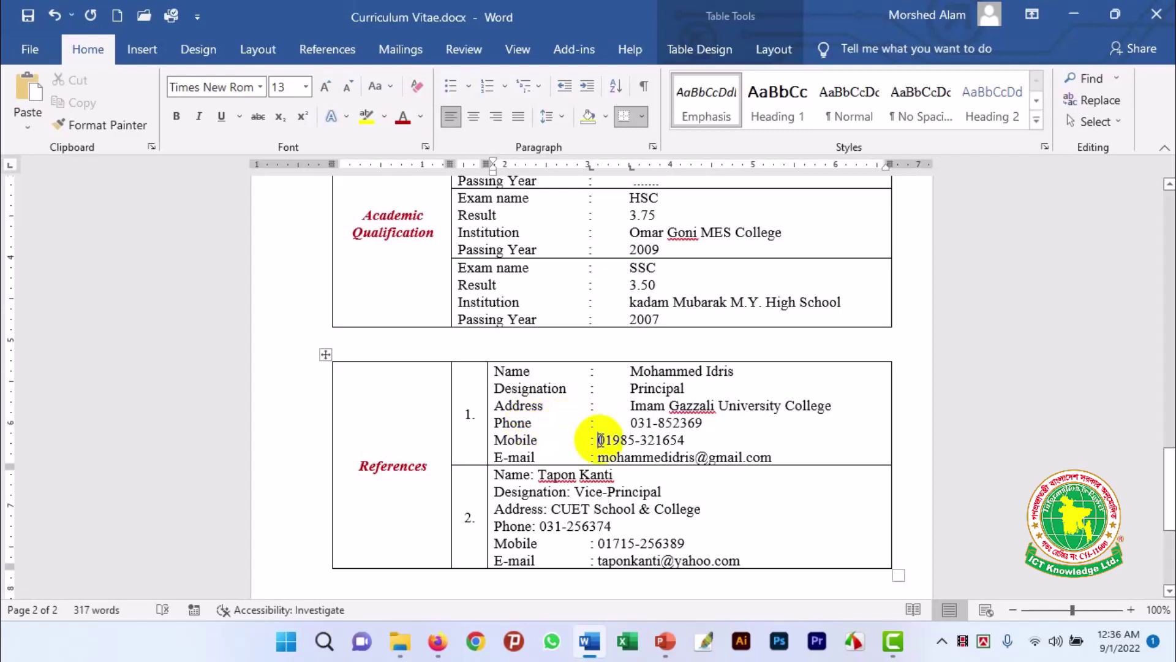
{"action": "key", "text": "ctrl+shift+Right"}
{"action": "key", "text": "Tab"}
{"action": "key", "text": "ctrl+z"}
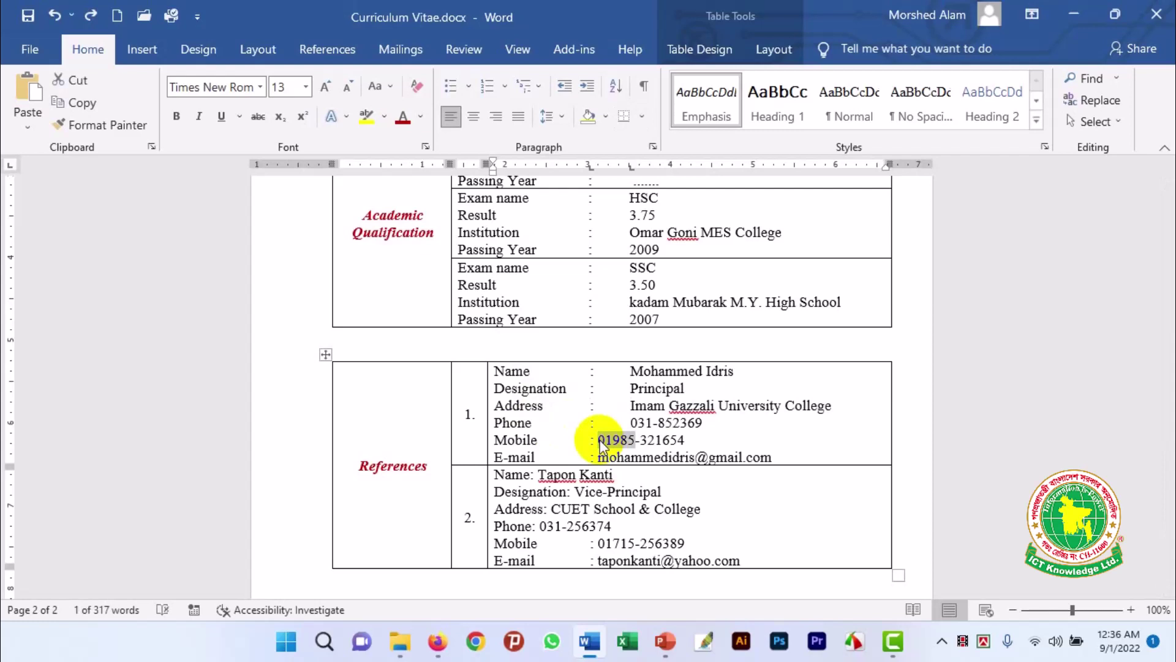
{"action": "left_click", "coordinate": [599, 439]}
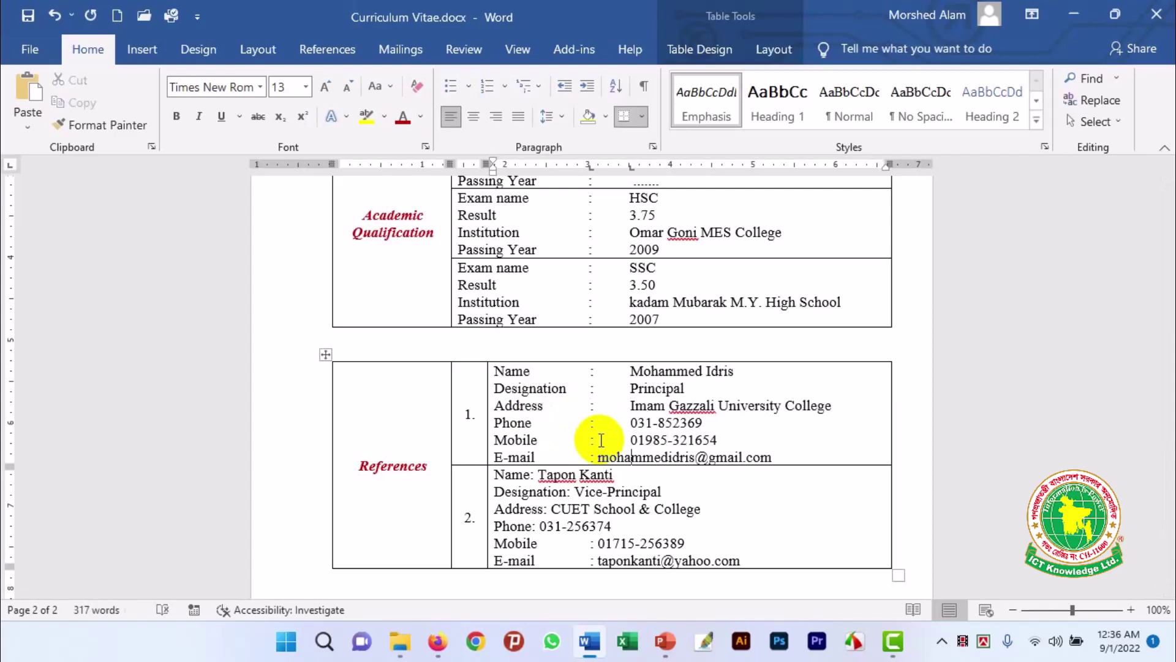
{"action": "key", "text": "Tab"}
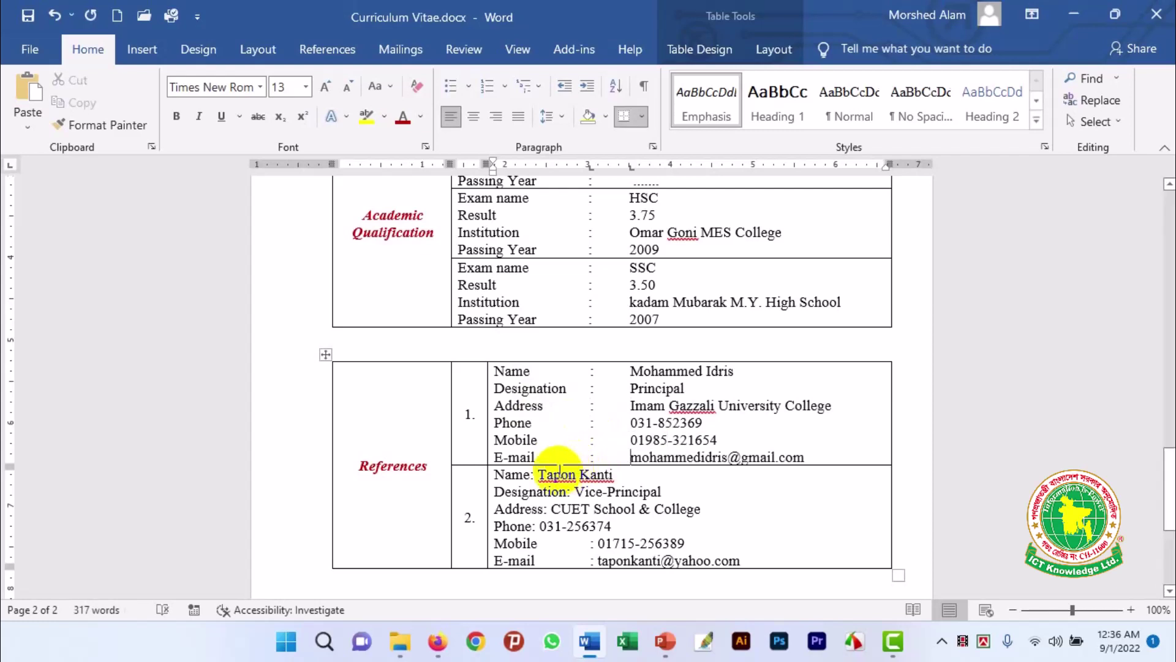
Tab-align the second referee's Name, Designation, Address, Phone, Mobile and E-mail lines to match
{"action": "key", "text": "Tab"}
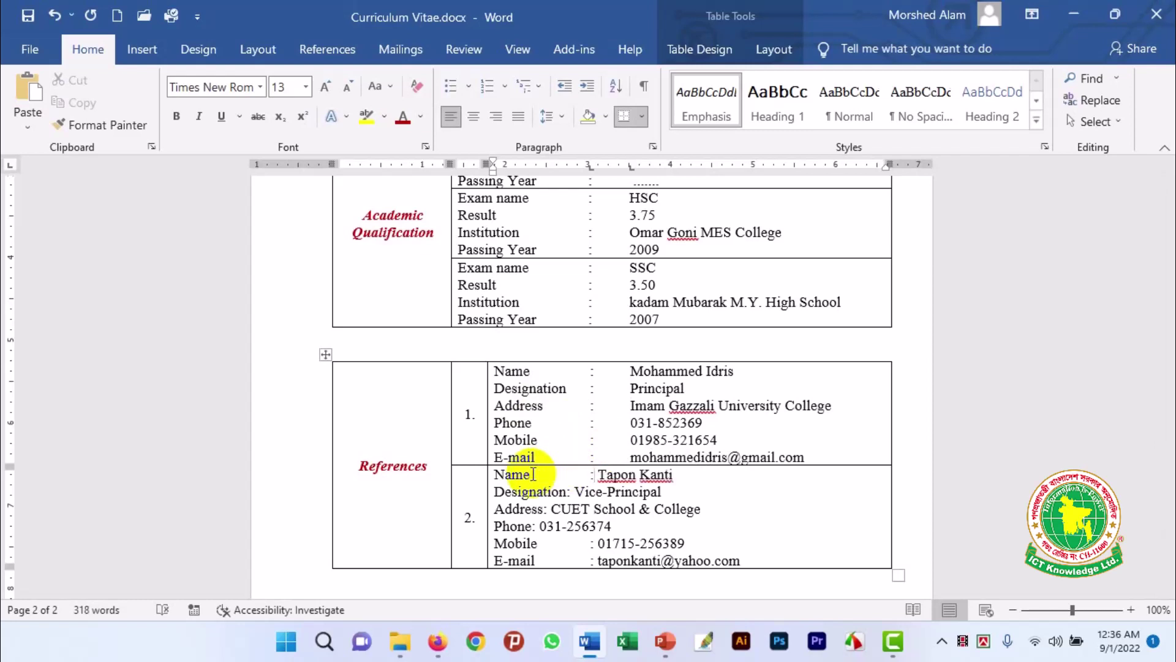
{"action": "key", "text": "Tab"}
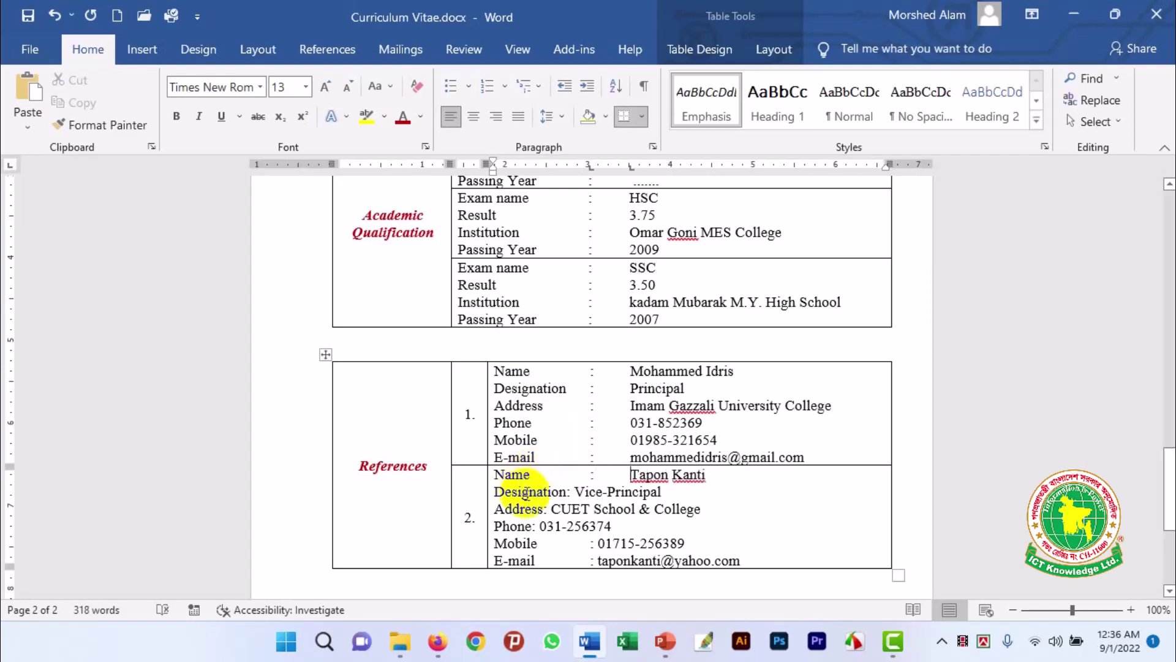
{"action": "key", "text": "Tab"}
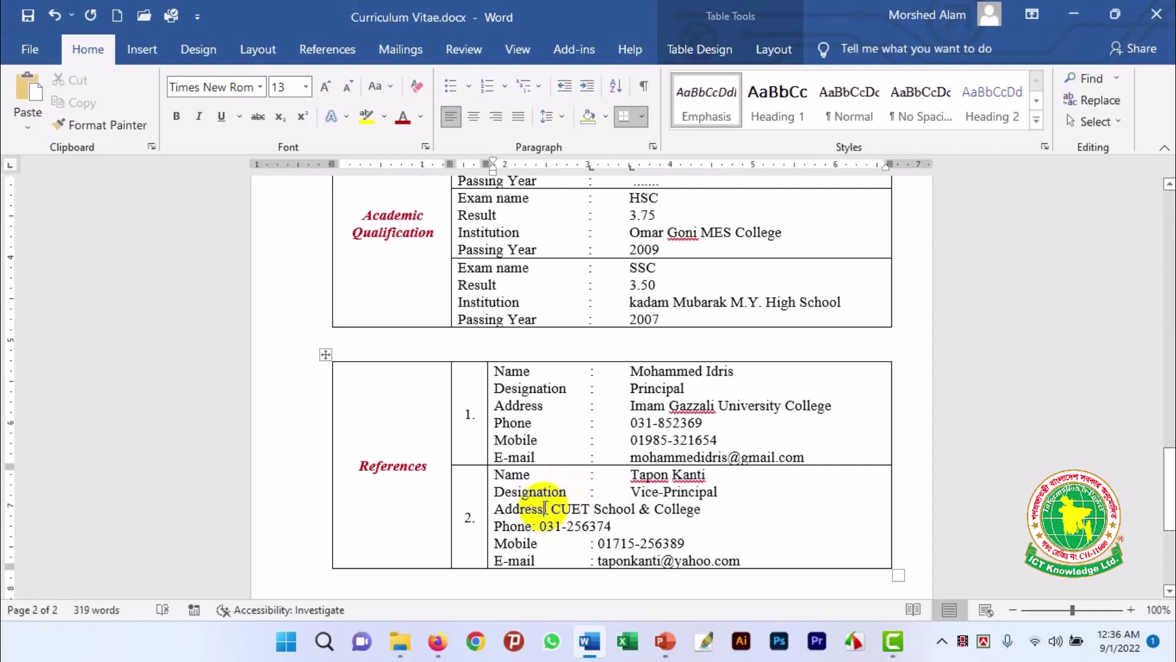
{"action": "key", "text": "Tab"}
{"action": "key", "text": "Tab"}
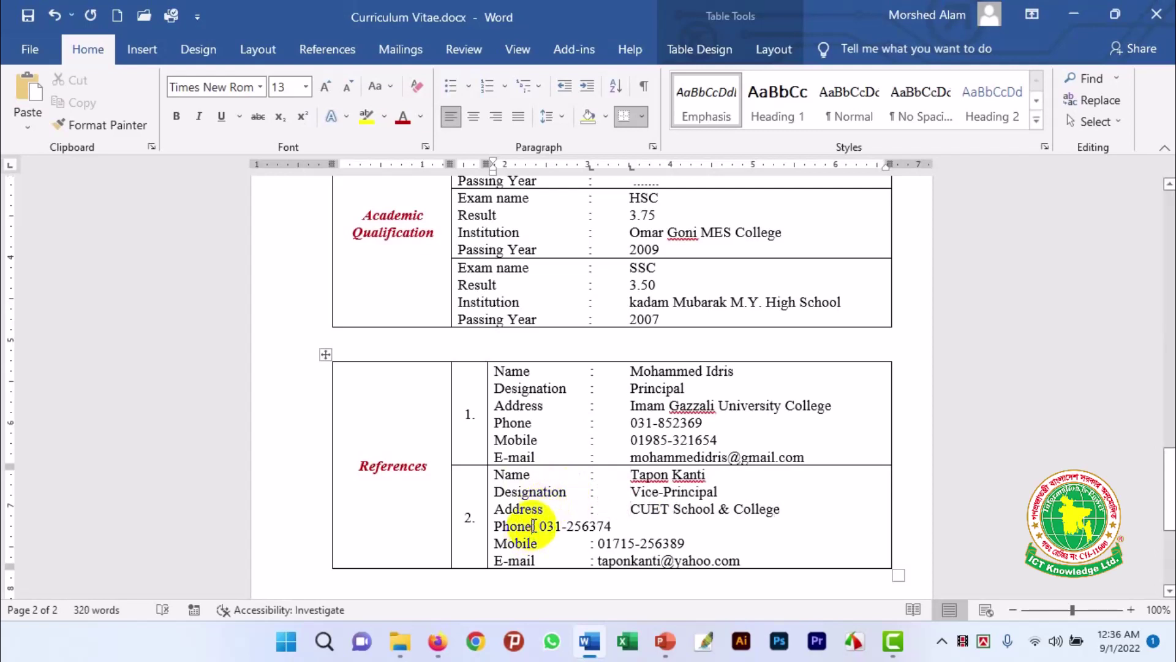
{"action": "key", "text": "Tab"}
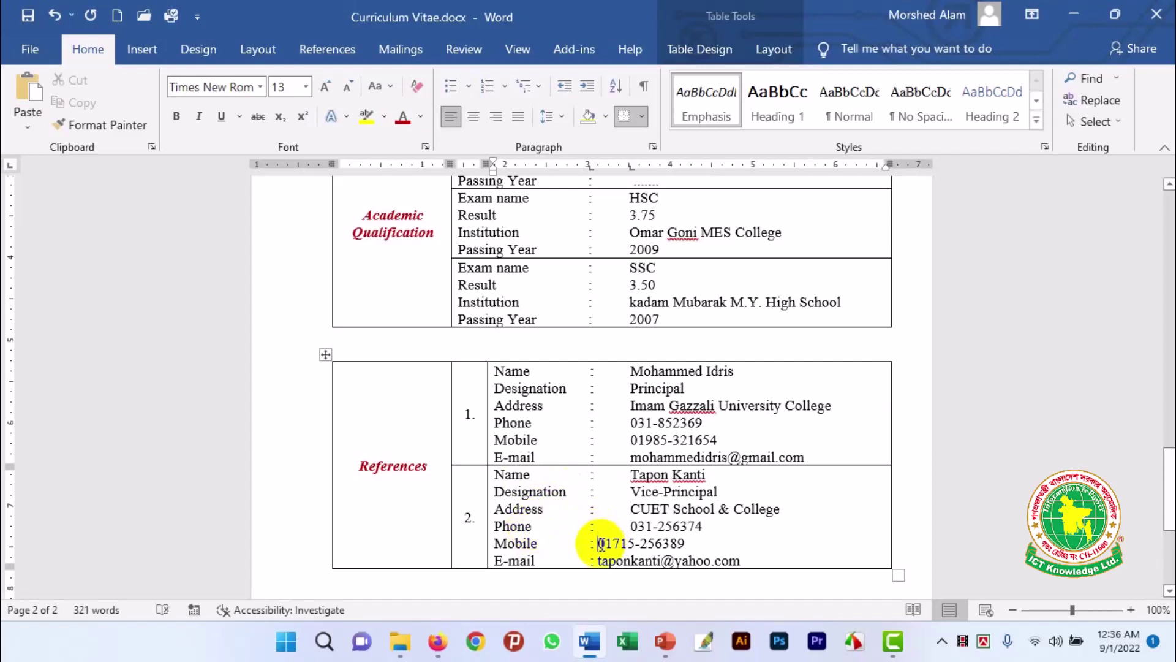
{"action": "key", "text": "Tab"}
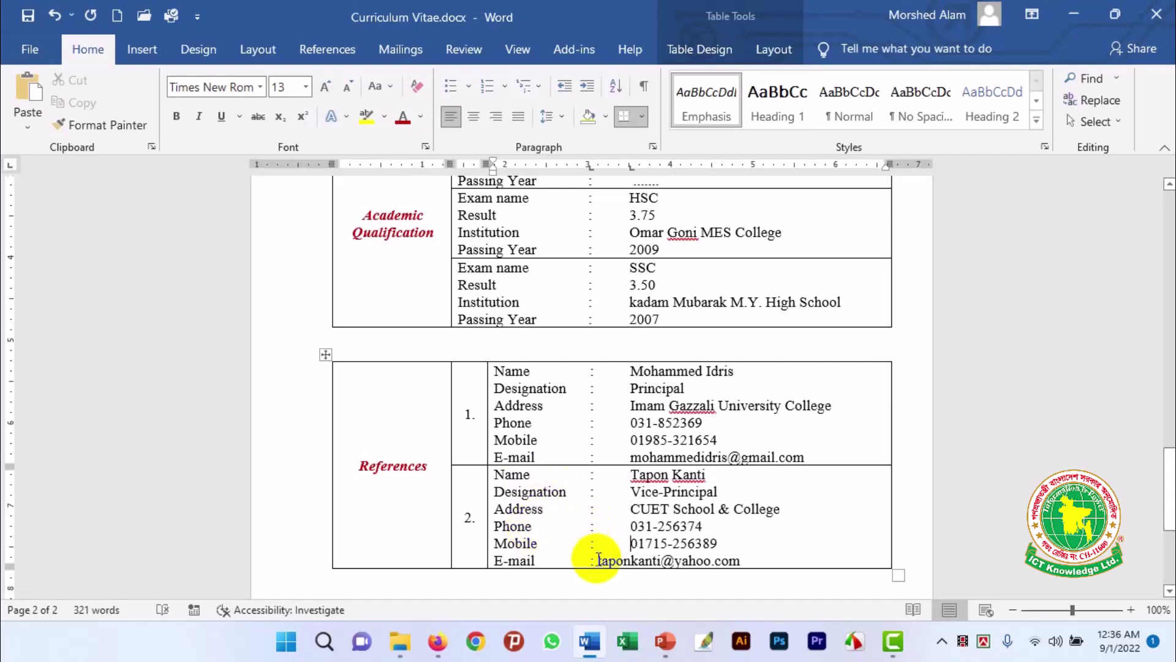
{"action": "key", "text": "Tab"}
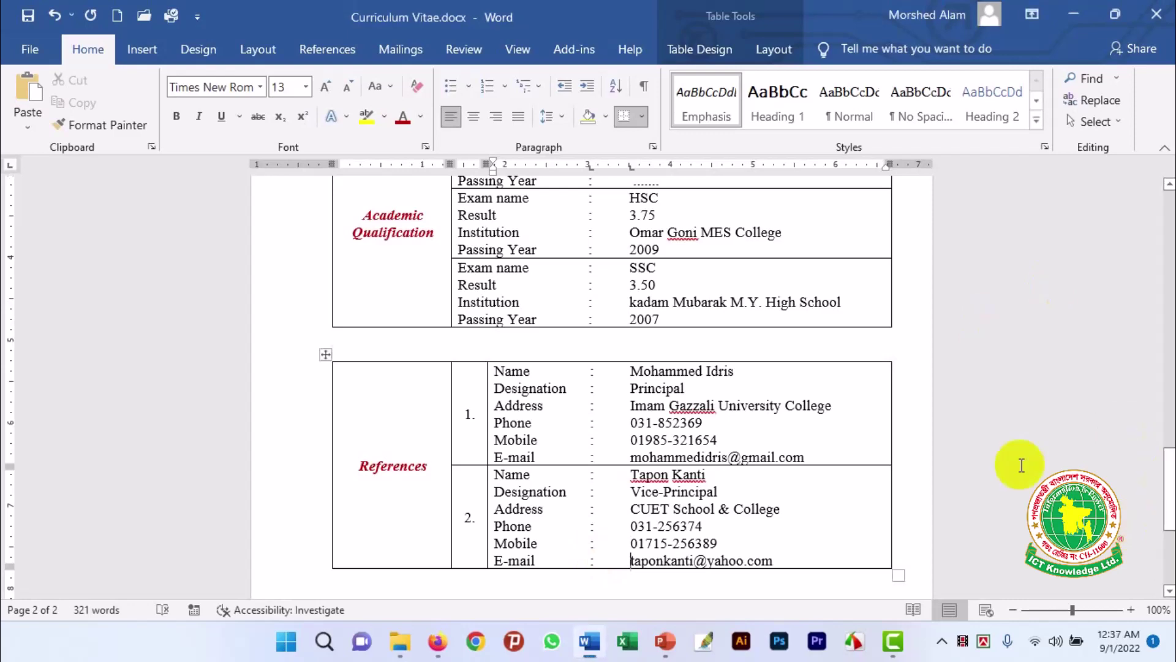
Delete the blank line between the dotted signature line and the name
{"action": "left_click_drag", "start_coordinate": [1168, 487], "coordinate": [1171, 525]}
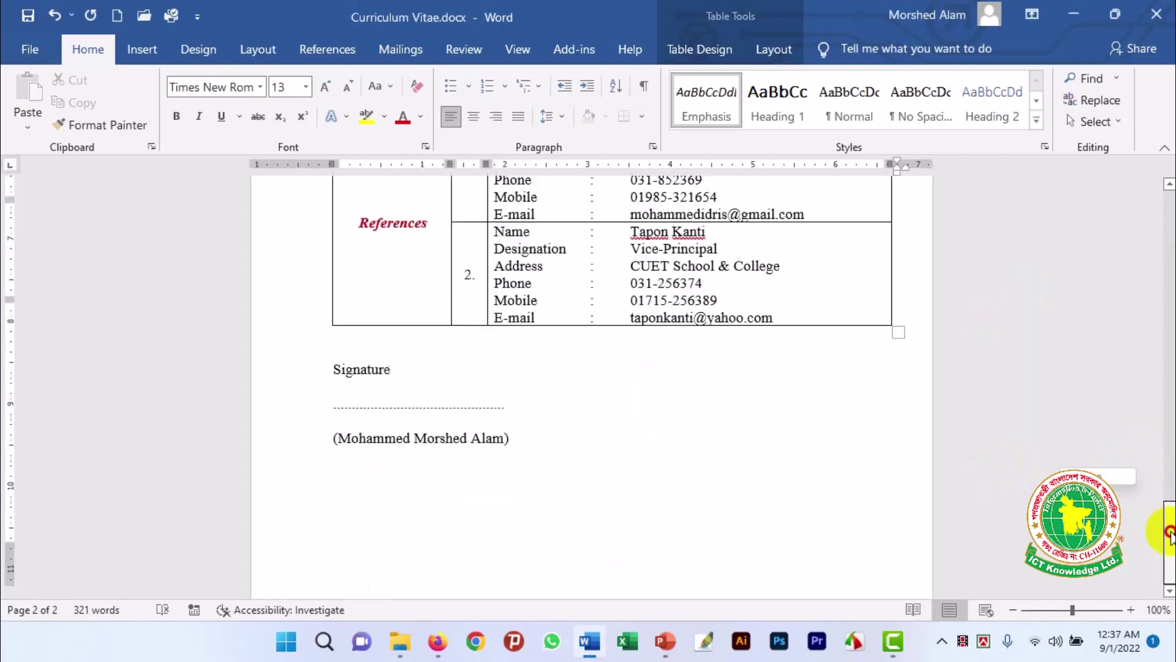
{"action": "left_click_drag", "start_coordinate": [338, 383], "coordinate": [499, 407]}
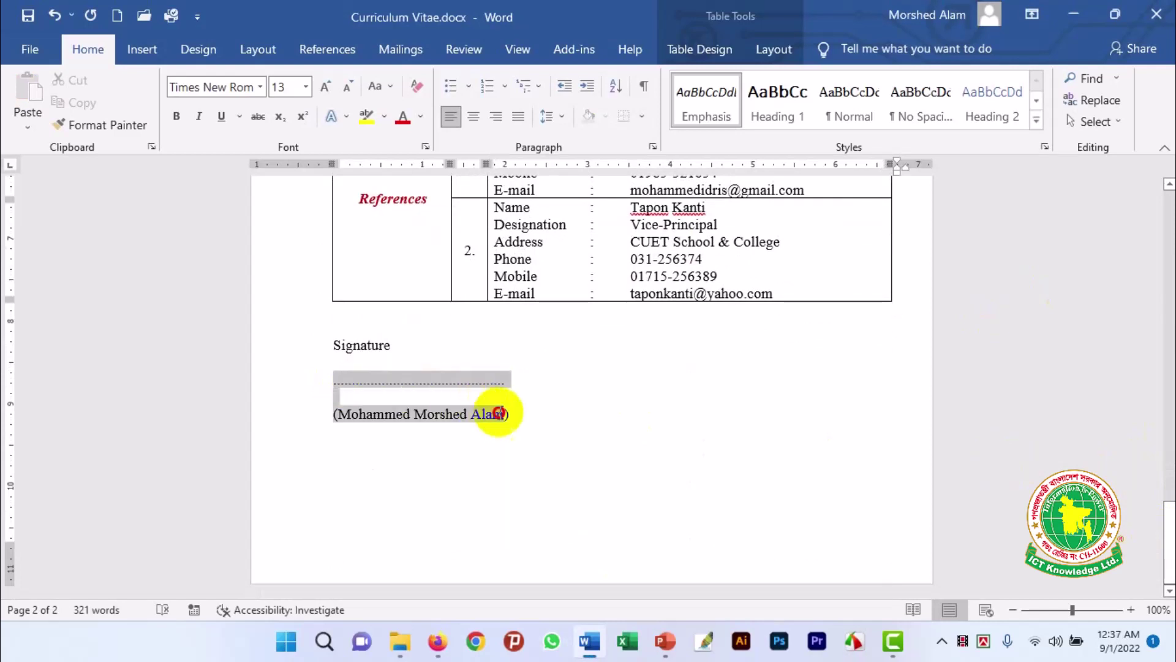
{"action": "left_click", "coordinate": [372, 398]}
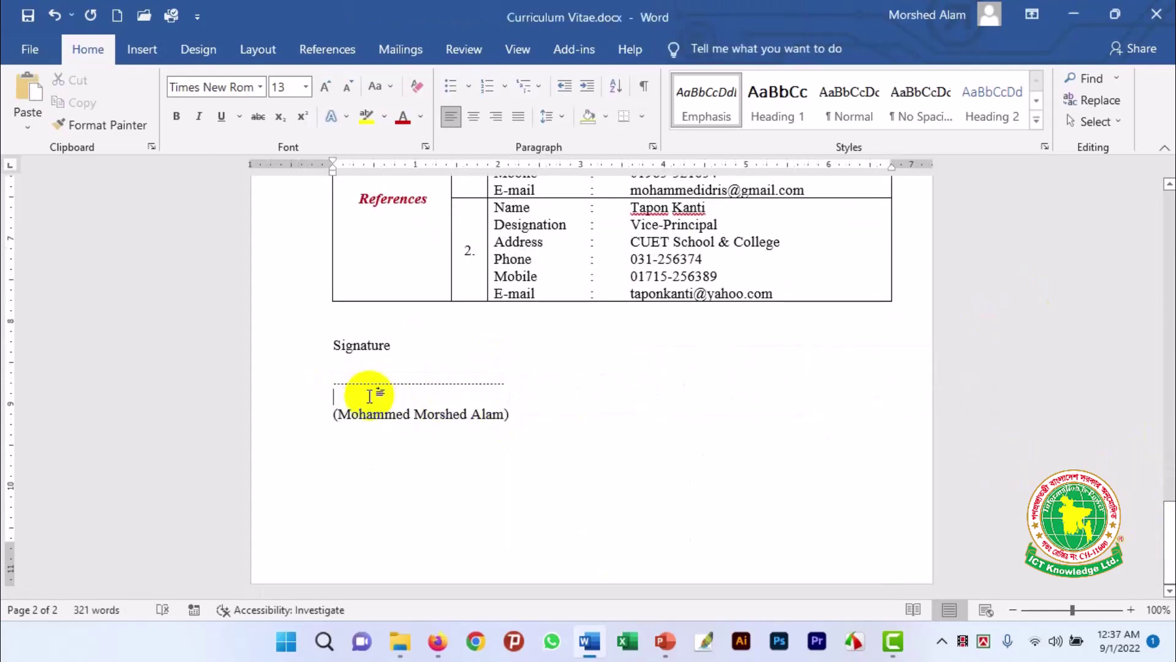
{"action": "key", "text": "BackSpace"}
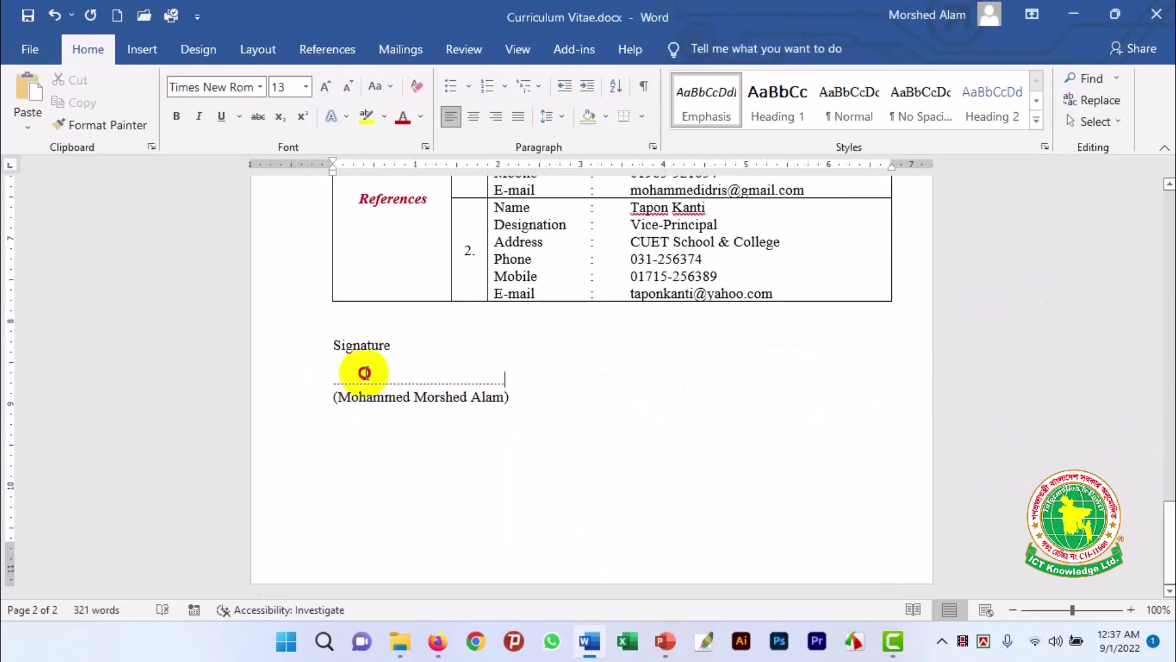
Set the whole signature block to 1.5 line spacing
{"action": "left_click", "coordinate": [364, 380]}
{"action": "left_click_drag", "start_coordinate": [567, 419], "coordinate": [311, 348]}
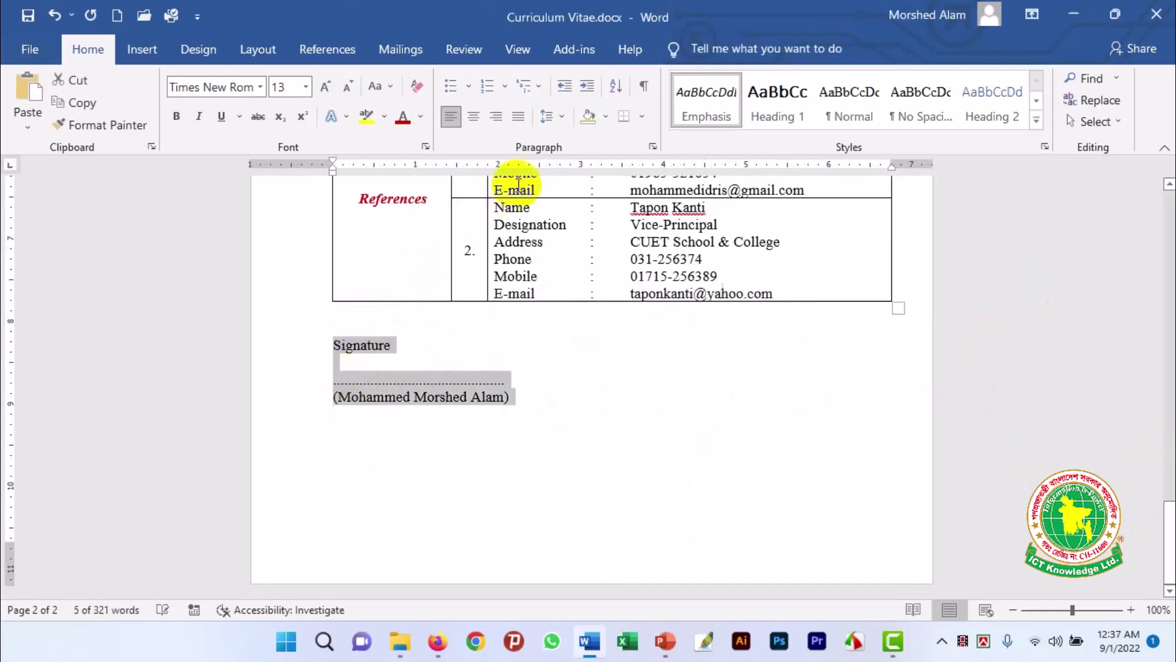
{"action": "left_click", "coordinate": [560, 121]}
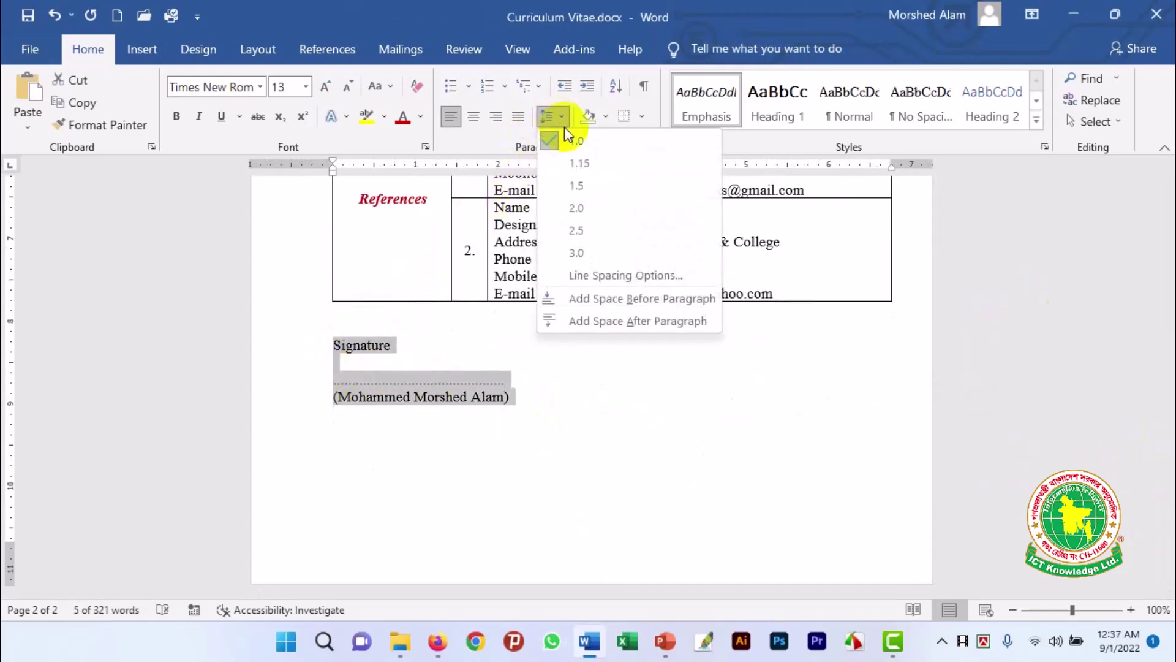
{"action": "left_click", "coordinate": [574, 185]}
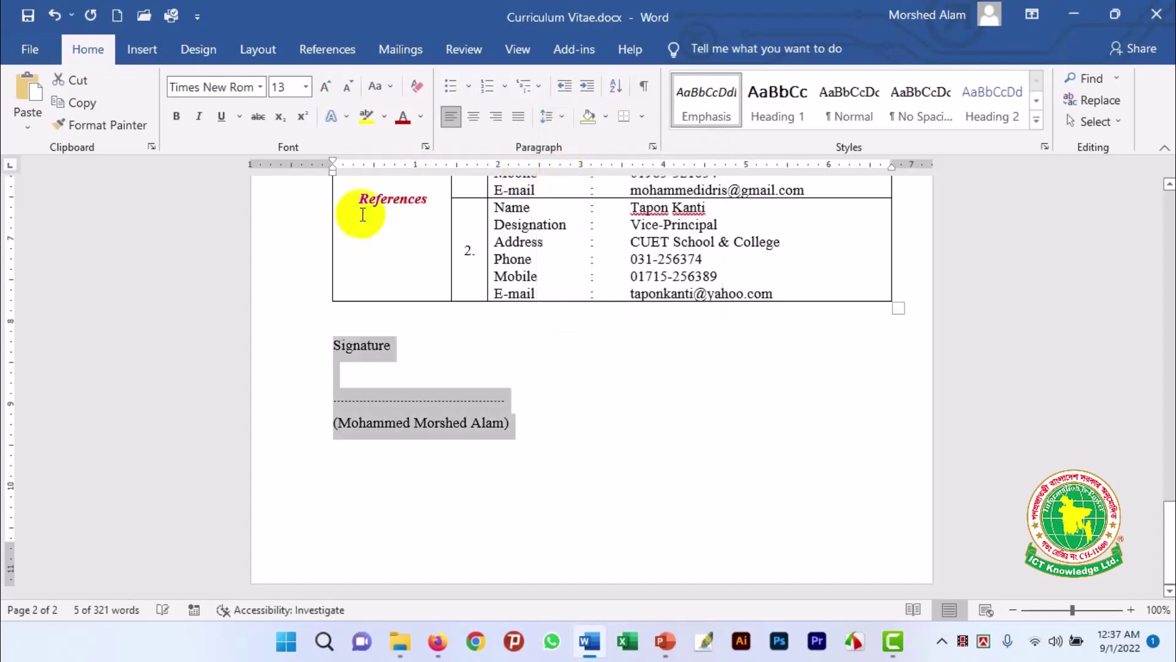
Make the signatory's name line bold
{"action": "left_click_drag", "start_coordinate": [538, 423], "coordinate": [334, 423]}
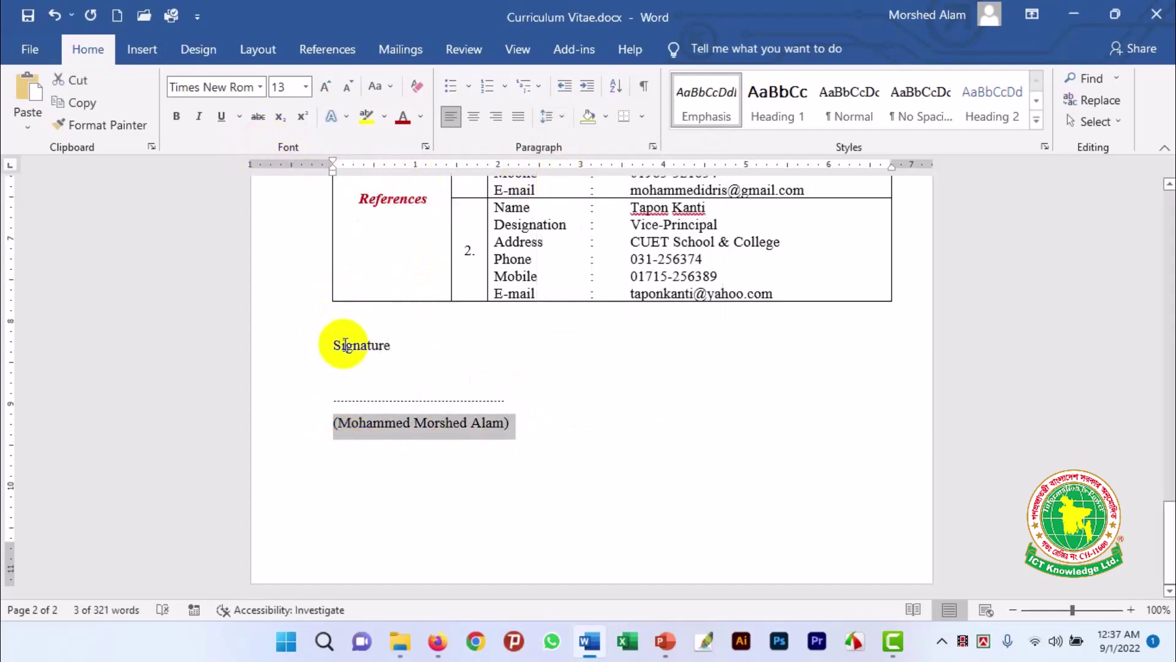
{"action": "key", "text": "ctrl+b"}
{"action": "key", "text": "ctrl+i"}
{"action": "key", "text": "ctrl+i"}
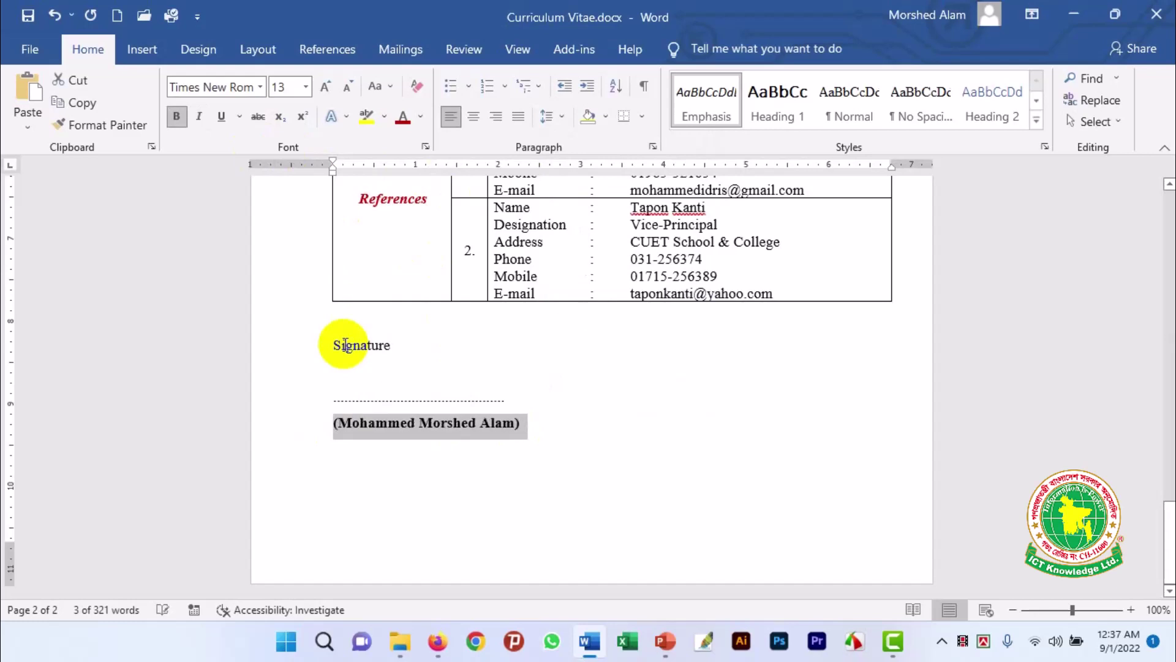
{"action": "left_click", "coordinate": [377, 372]}
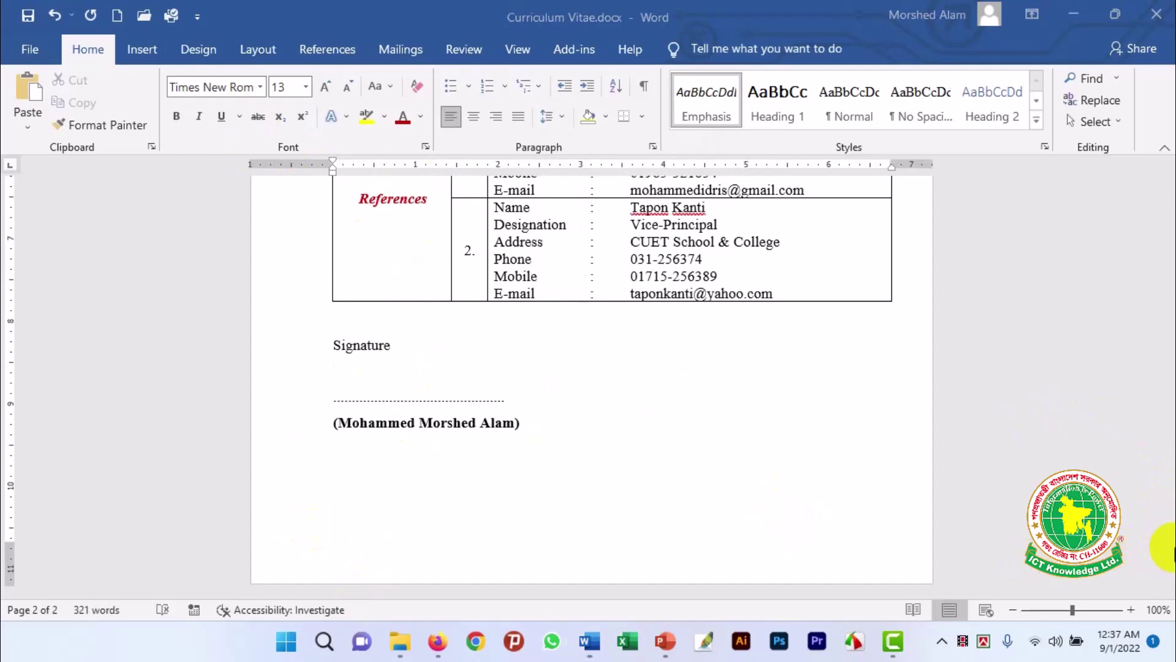
{"action": "left_click_drag", "start_coordinate": [1168, 493], "coordinate": [1170, 385]}
Apply Multiple line spacing to everything from the Experience table through References
{"action": "left_click", "coordinate": [481, 362]}
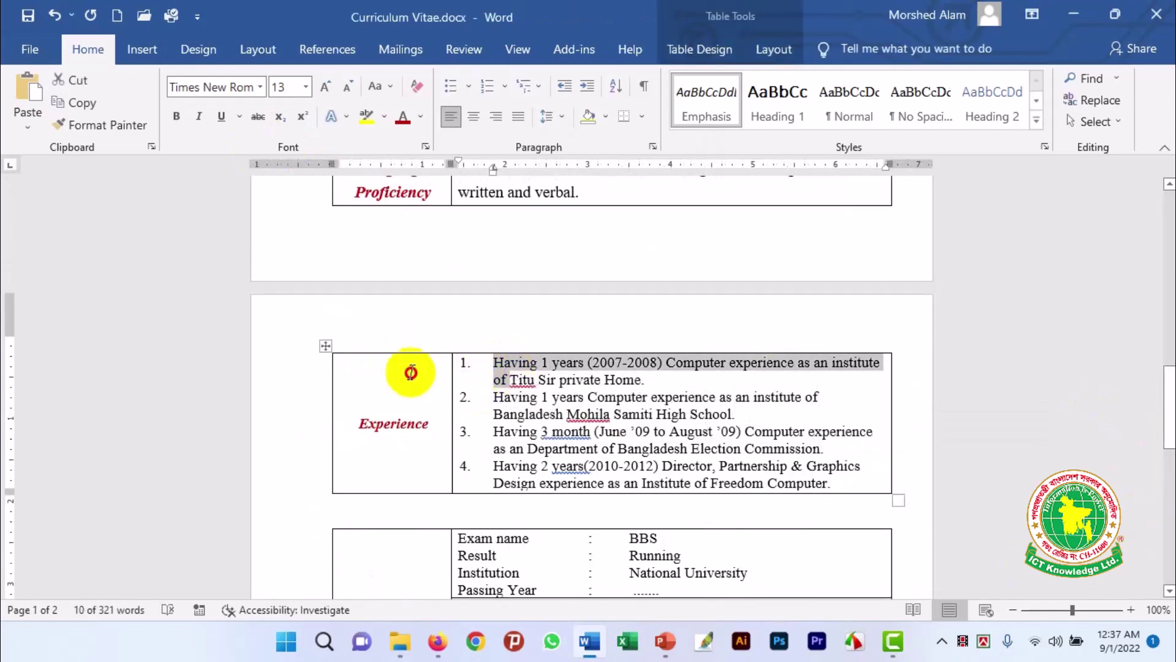
{"action": "left_click_drag", "start_coordinate": [411, 372], "coordinate": [684, 272]}
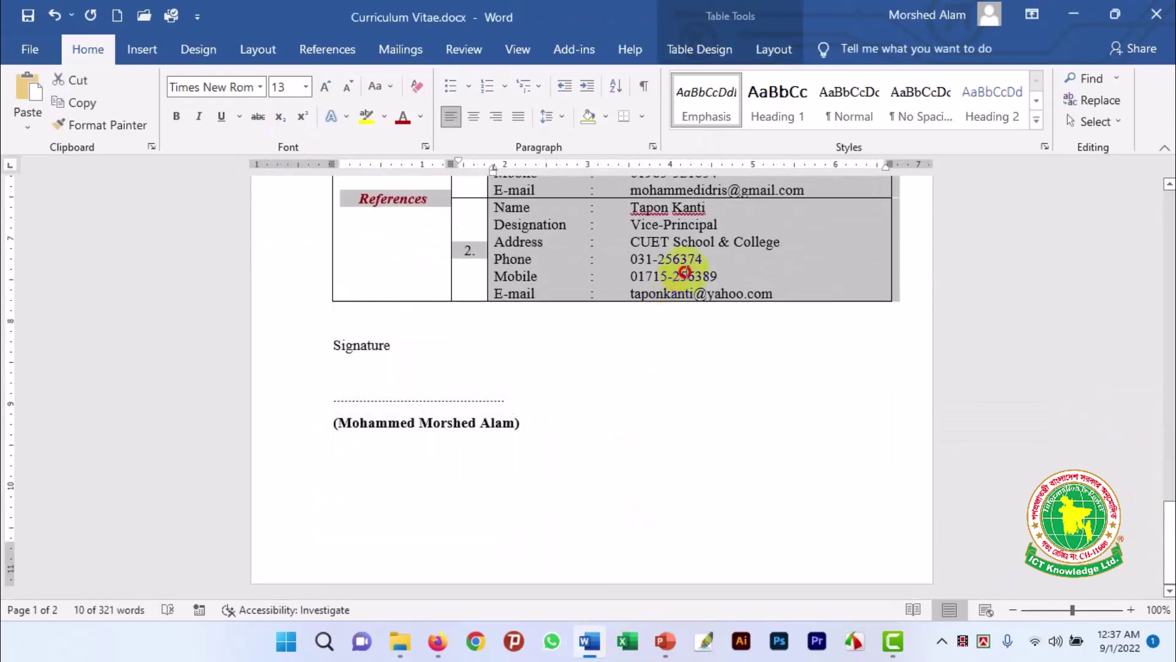
{"action": "left_click", "coordinate": [562, 119]}
{"action": "left_click", "coordinate": [594, 272]}
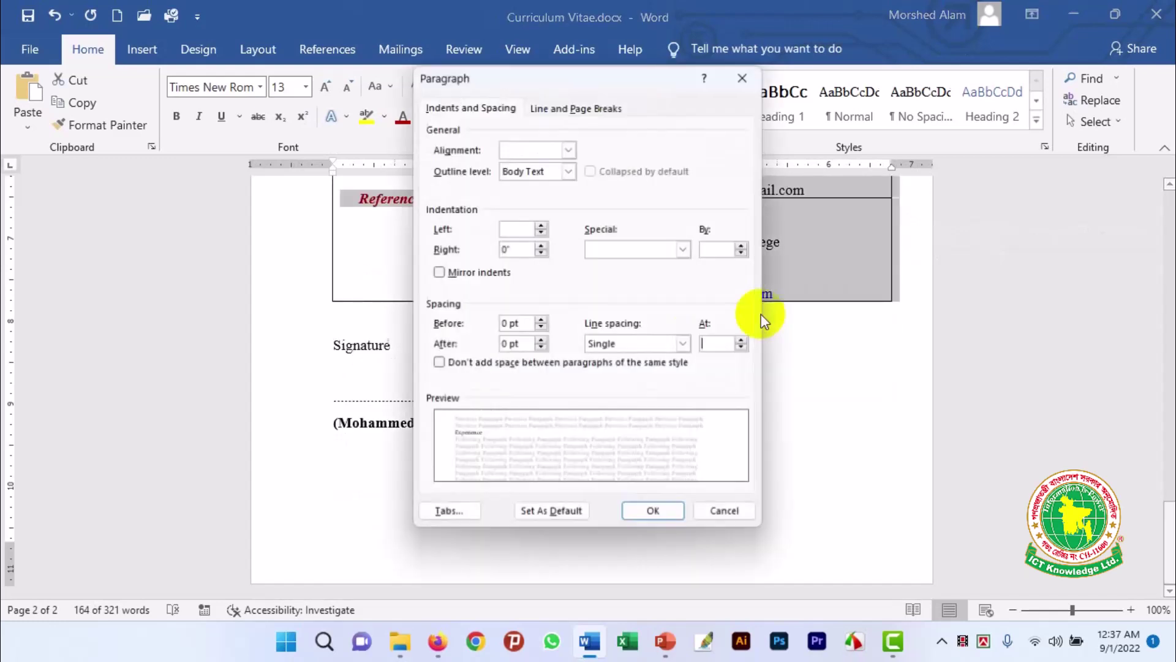
{"action": "left_click", "coordinate": [683, 343]}
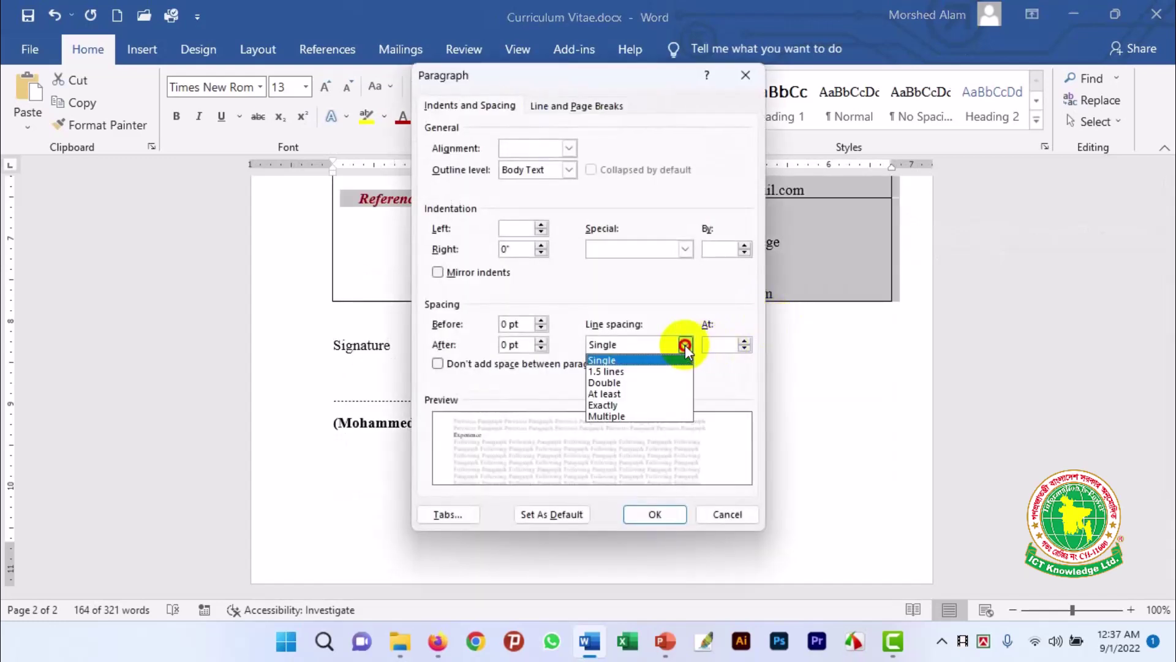
{"action": "left_click", "coordinate": [650, 416]}
{"action": "type", "text": "1.3"}
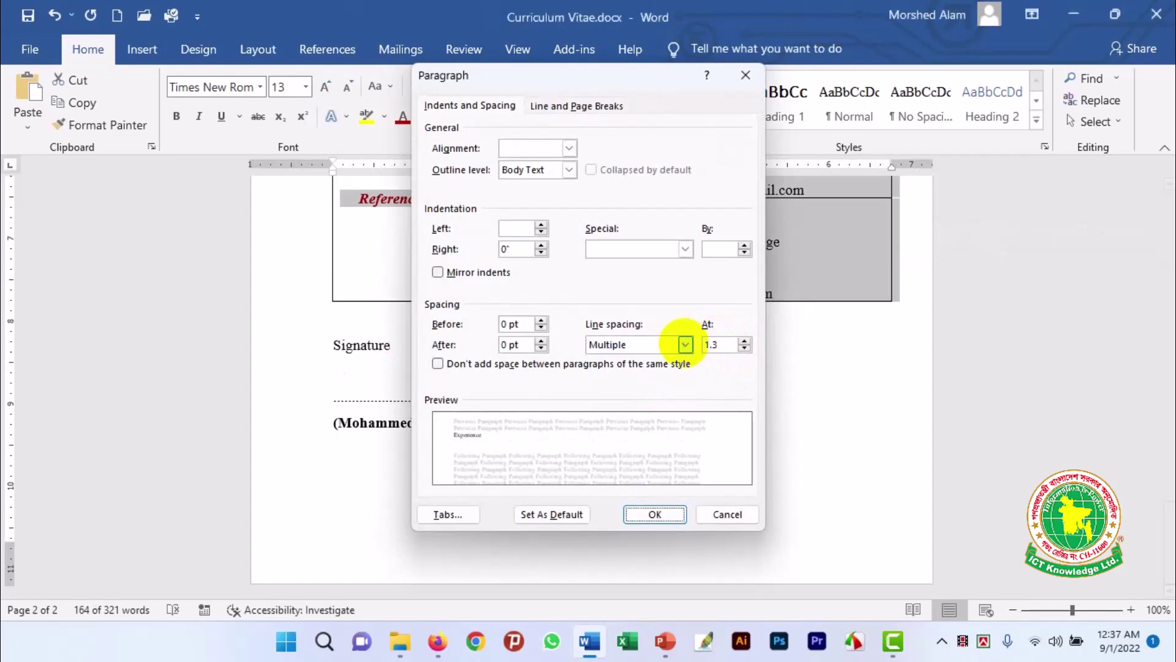
{"action": "key", "text": "Return"}
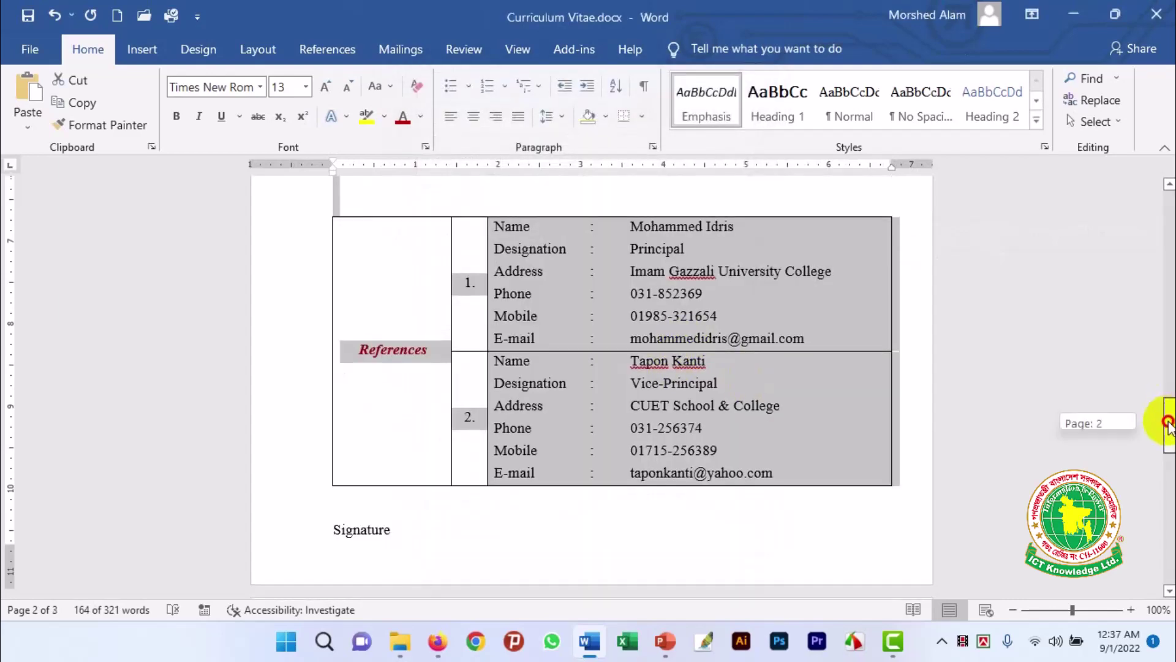
Remove the blank lines above the Academic and References tables
{"action": "mouse_move", "coordinate": [1169, 423]}
{"action": "left_mouse_down"}
{"action": "mouse_move", "coordinate": [1169, 340]}
{"action": "mouse_move", "coordinate": [1169, 368]}
{"action": "left_mouse_up"}
{"action": "left_click", "coordinate": [452, 322]}
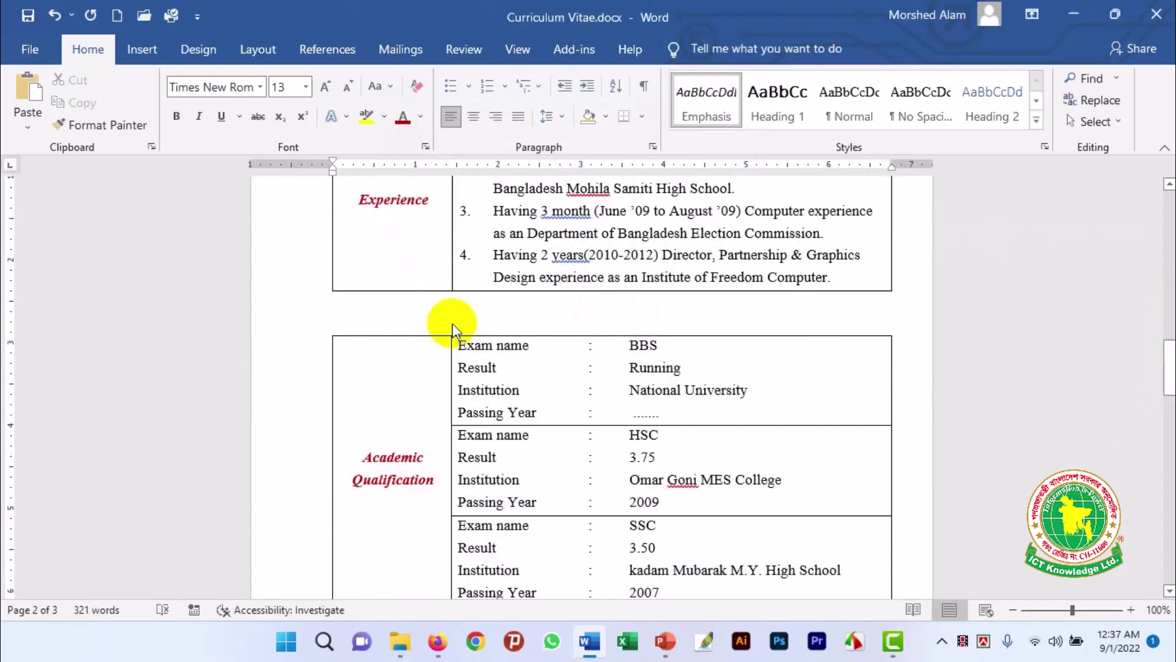
{"action": "key", "text": "BackSpace"}
{"action": "scroll", "coordinate": [429, 355], "scroll_direction": "down", "scroll_amount": 10}
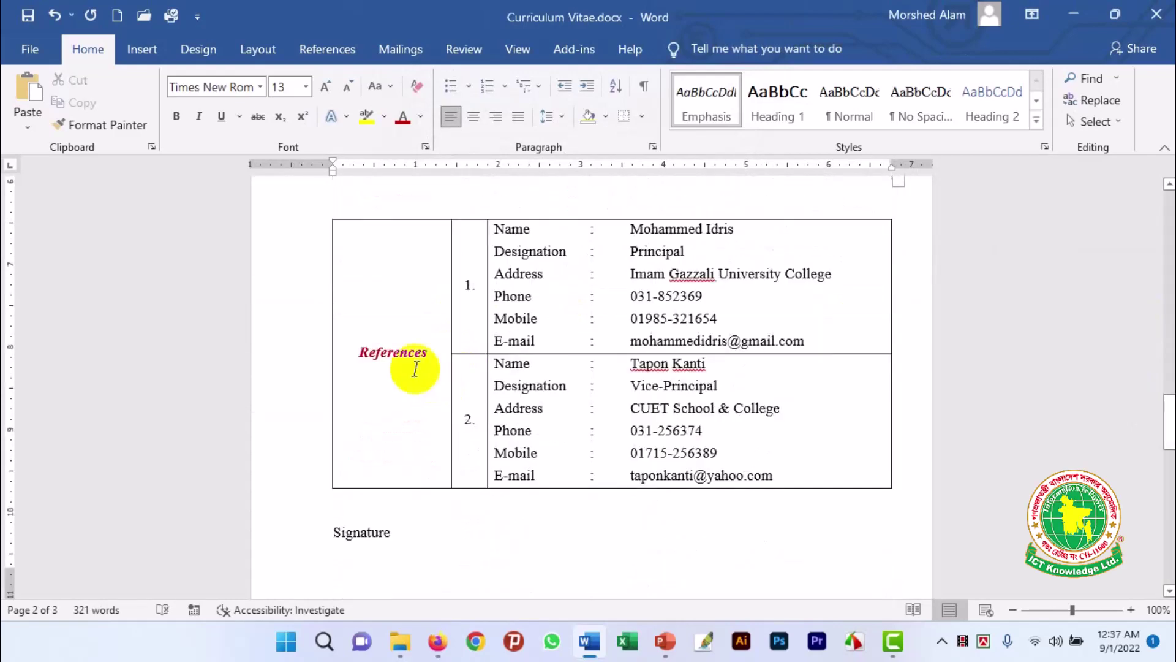
{"action": "key", "text": "BackSpace"}
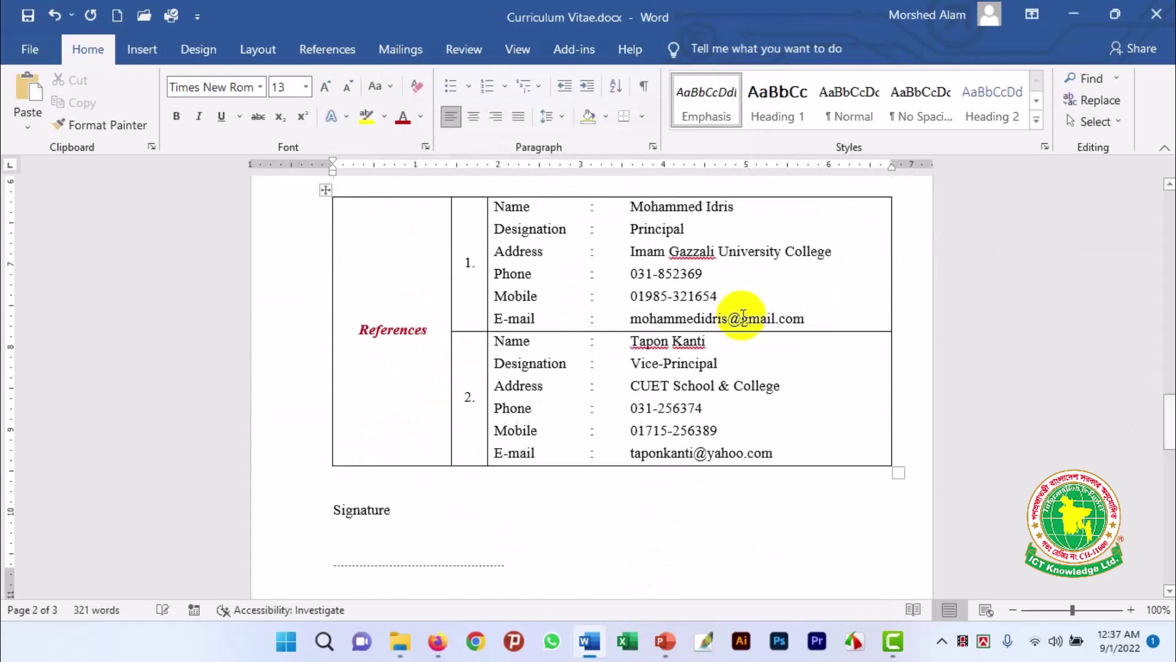
Delete the empty line above Signature
{"action": "mouse_move", "coordinate": [1167, 420]}
{"action": "left_mouse_down"}
{"action": "mouse_move", "coordinate": [1166, 447]}
{"action": "mouse_move", "coordinate": [1167, 365]}
{"action": "left_mouse_up"}
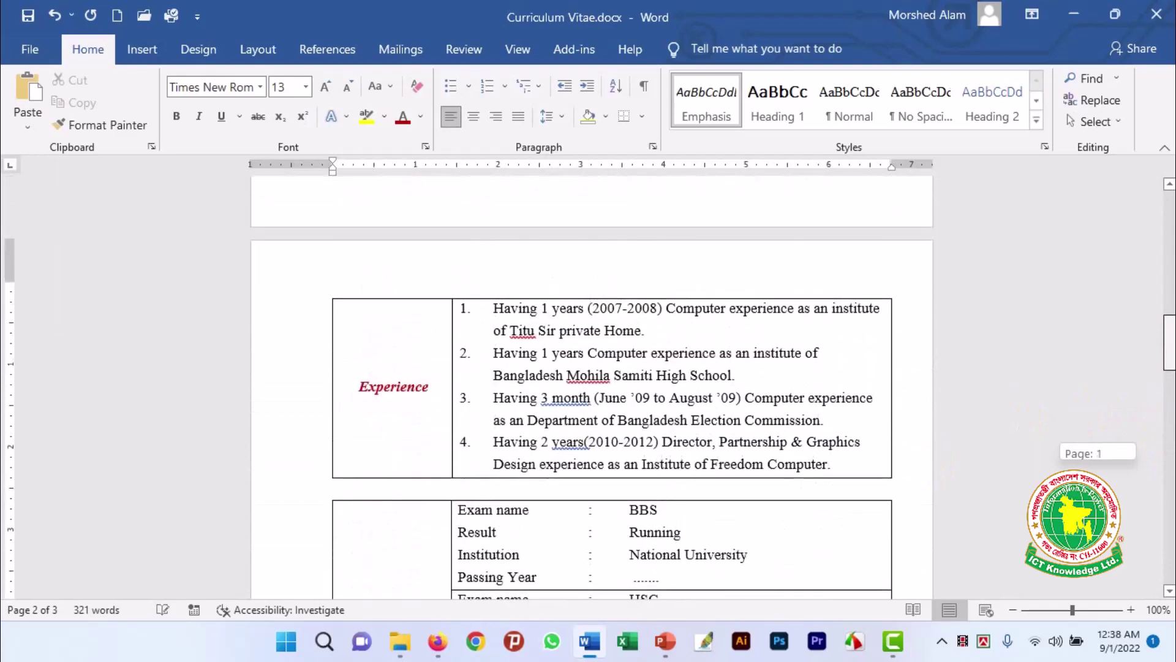
{"action": "mouse_move", "coordinate": [1167, 364]}
{"action": "left_mouse_down"}
{"action": "mouse_move", "coordinate": [1167, 392]}
{"action": "mouse_move", "coordinate": [1115, 425]}
{"action": "left_mouse_up"}
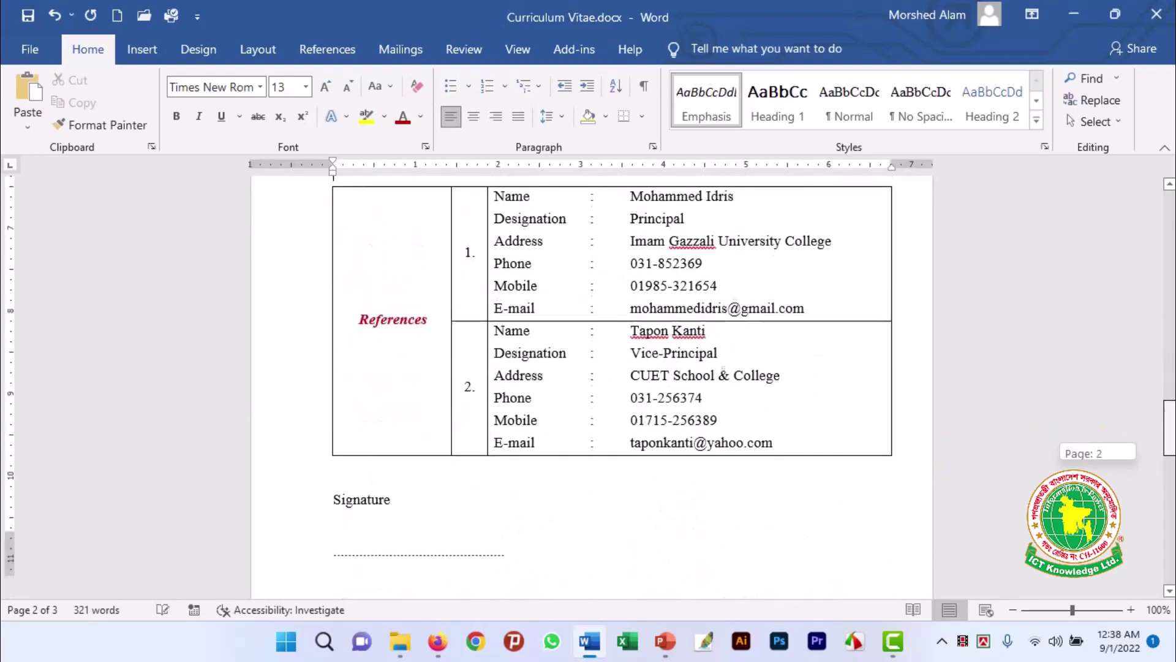
{"action": "left_click", "coordinate": [364, 416]}
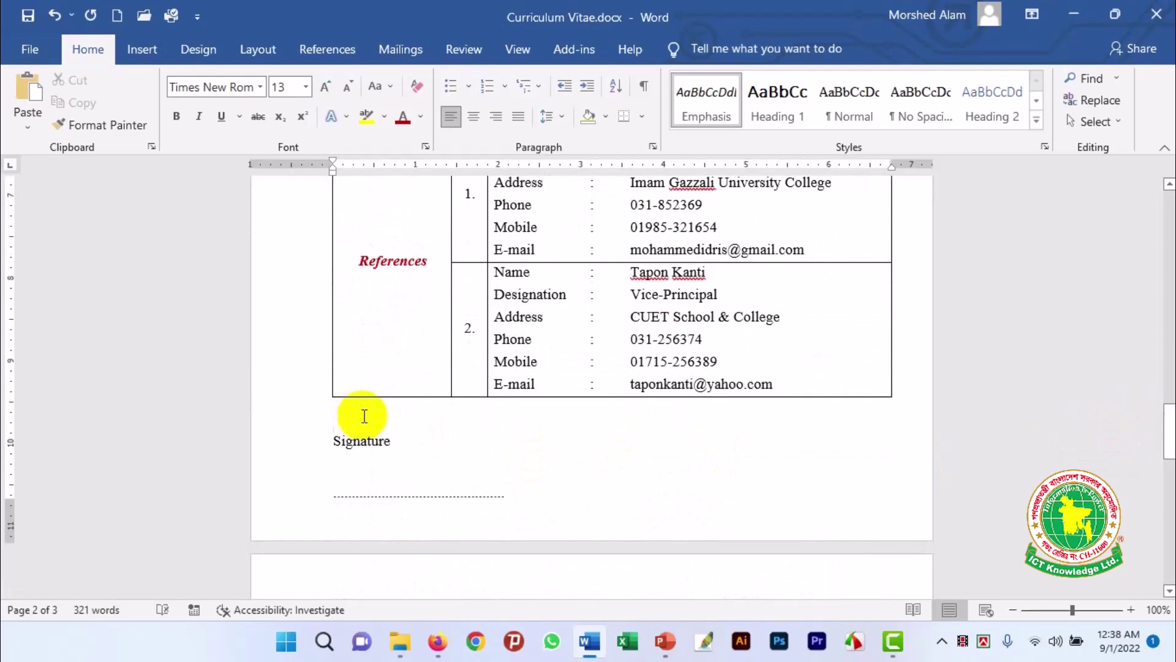
{"action": "key", "text": "Delete"}
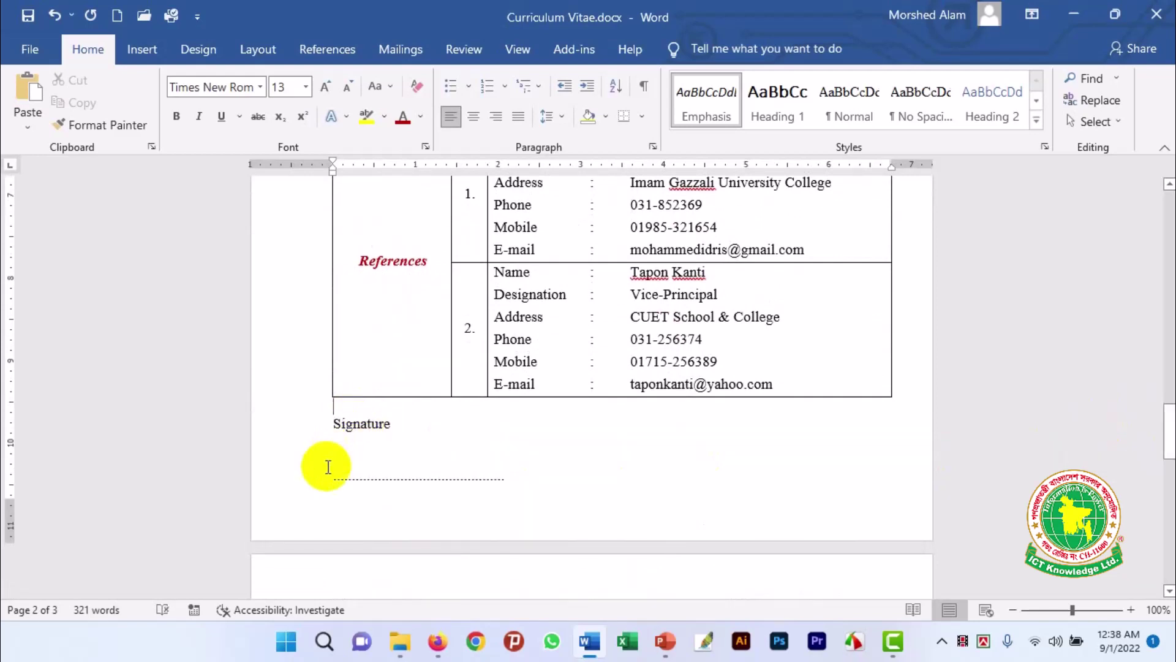
Delete the empty third page so the CV fits on two pages
{"action": "left_click_drag", "start_coordinate": [325, 466], "coordinate": [570, 531]}
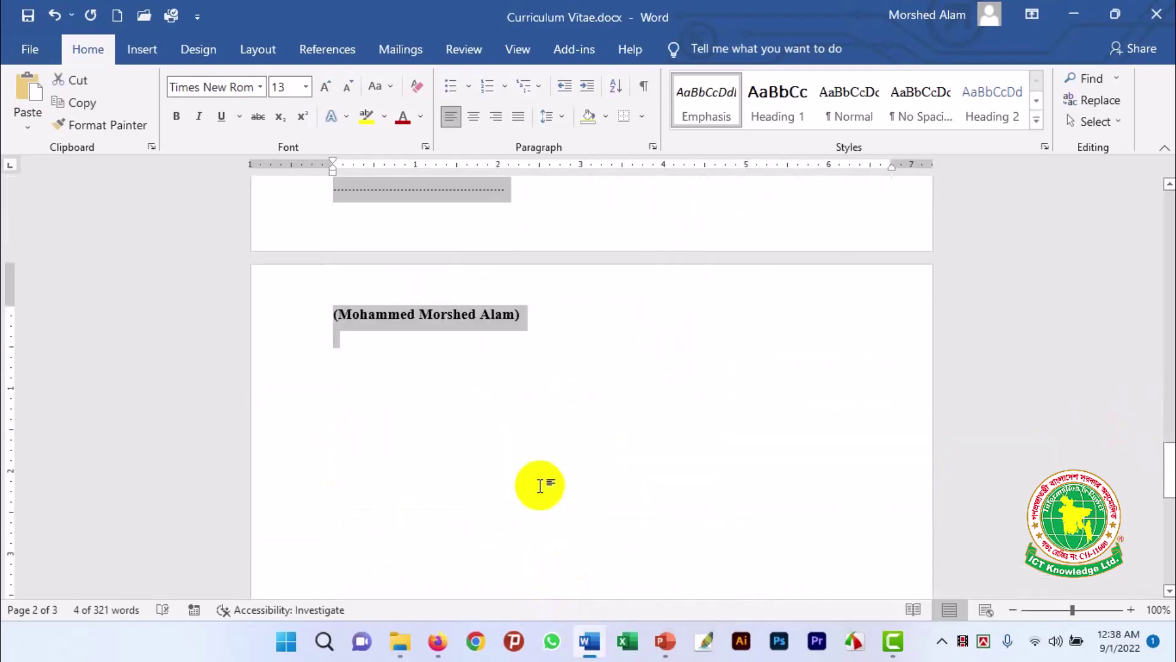
{"action": "left_click", "coordinate": [395, 389]}
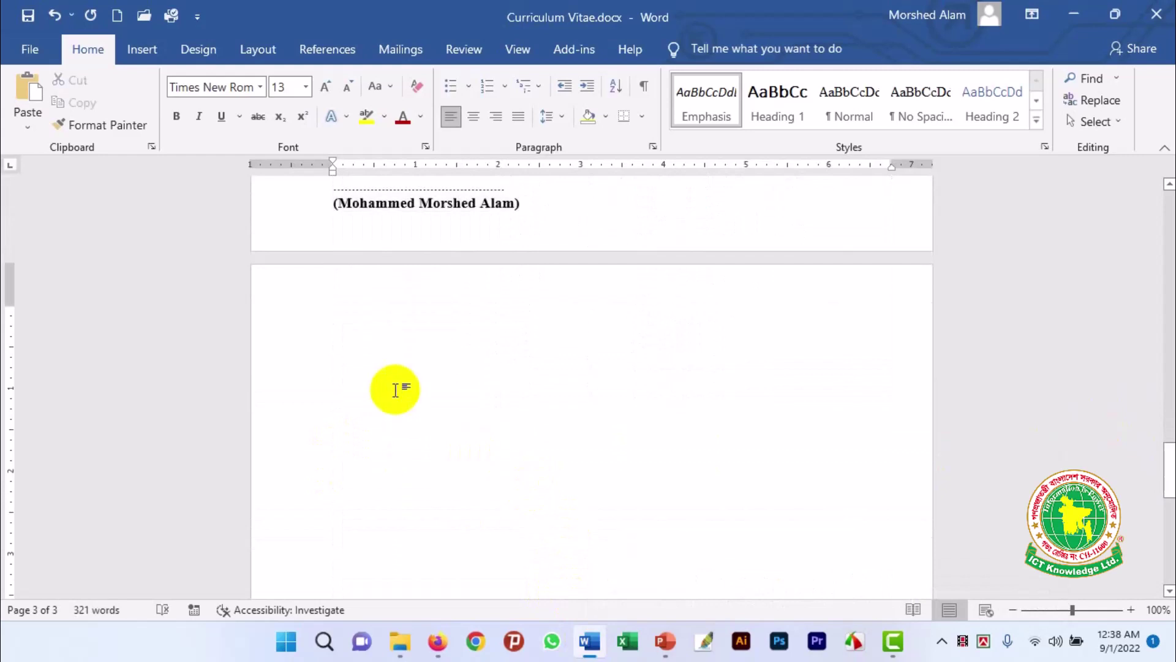
{"action": "key", "text": "BackSpace"}
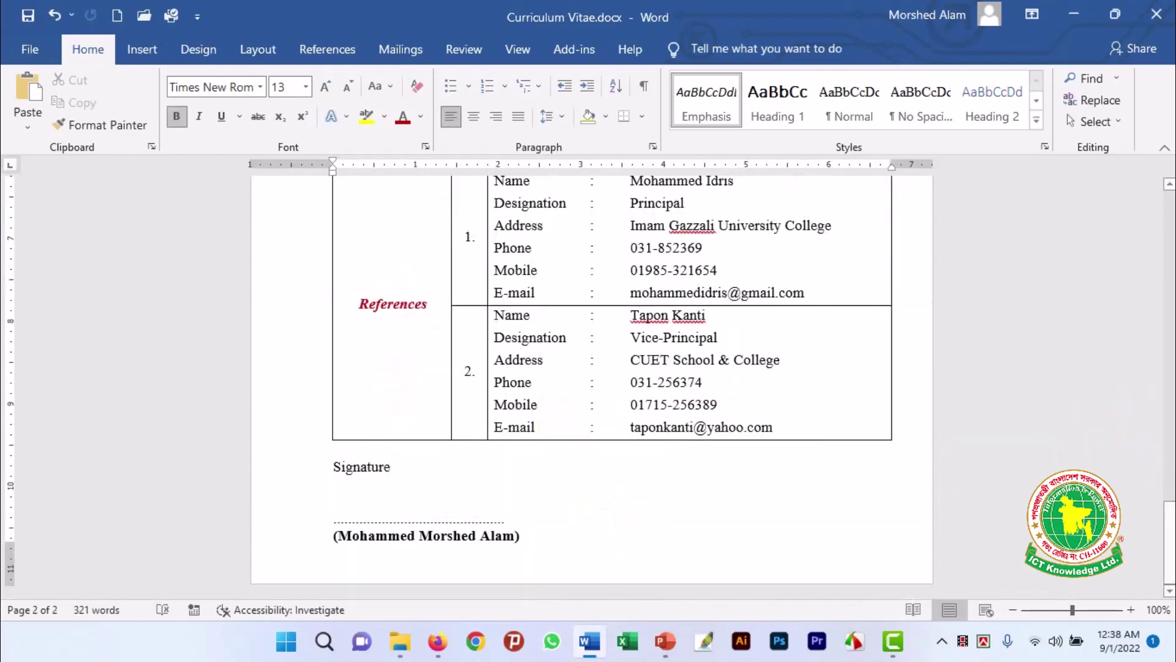
{"action": "scroll", "coordinate": [1171, 518], "scroll_direction": "up", "scroll_amount": 3}
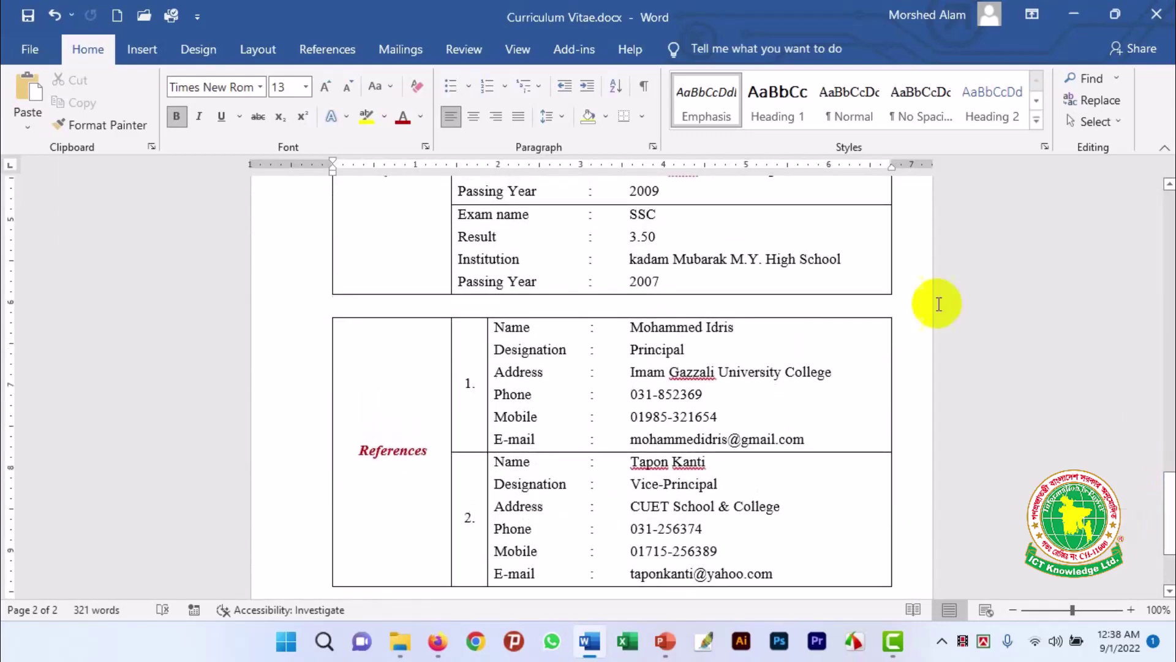
Open the print preview of the CV at page 1
{"action": "left_click", "coordinate": [24, 43]}
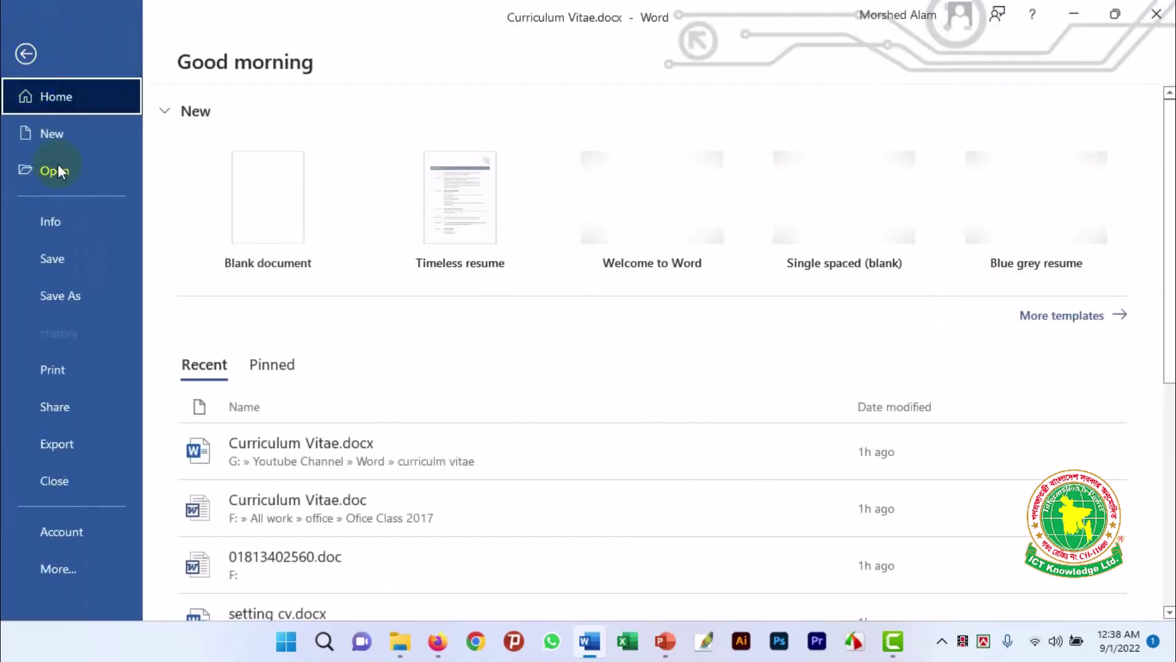
{"action": "left_click", "coordinate": [62, 368]}
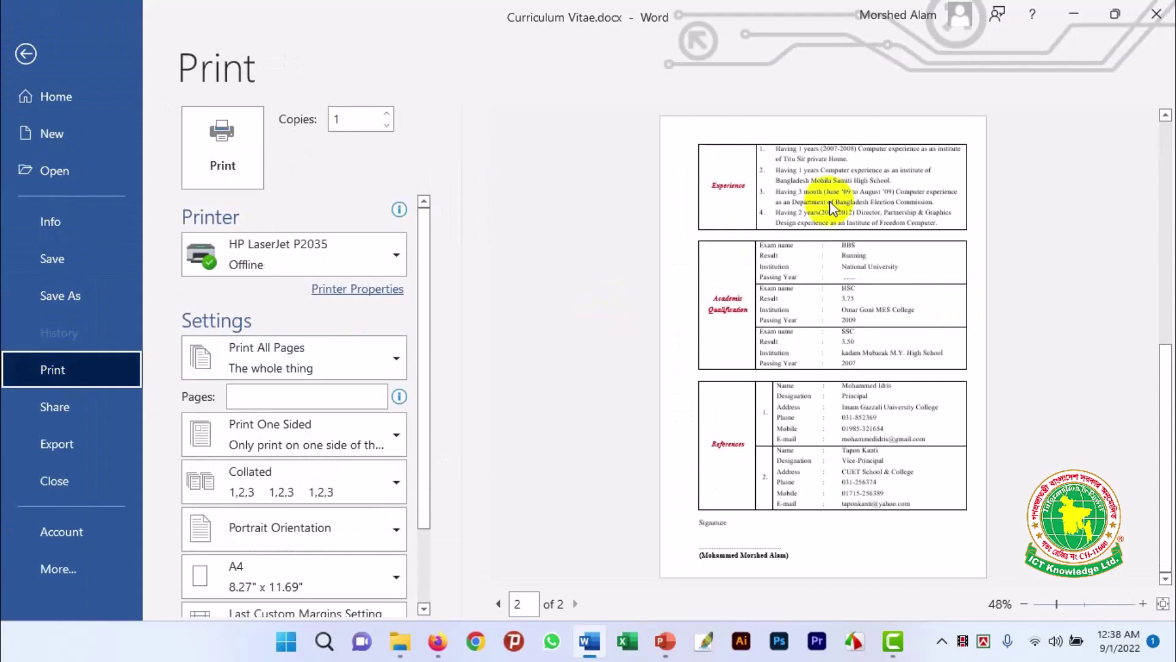
{"action": "left_click", "coordinate": [499, 606]}
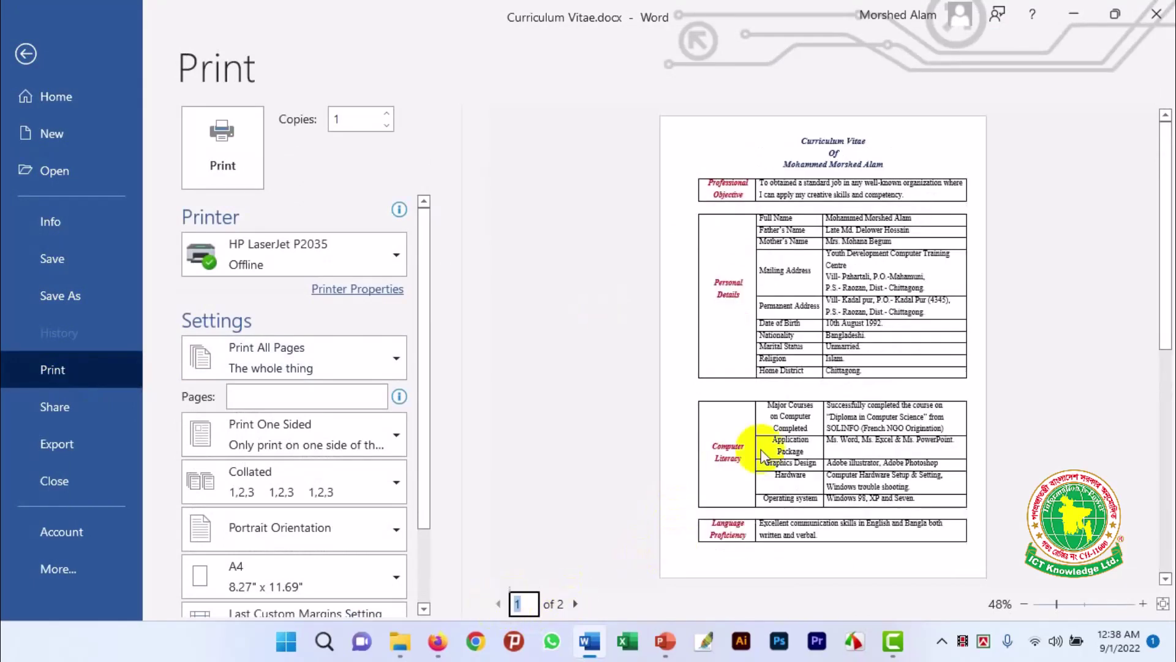
{"action": "scroll", "coordinate": [881, 334], "scroll_direction": "up", "scroll_amount": 3, "text": "ctrl"}
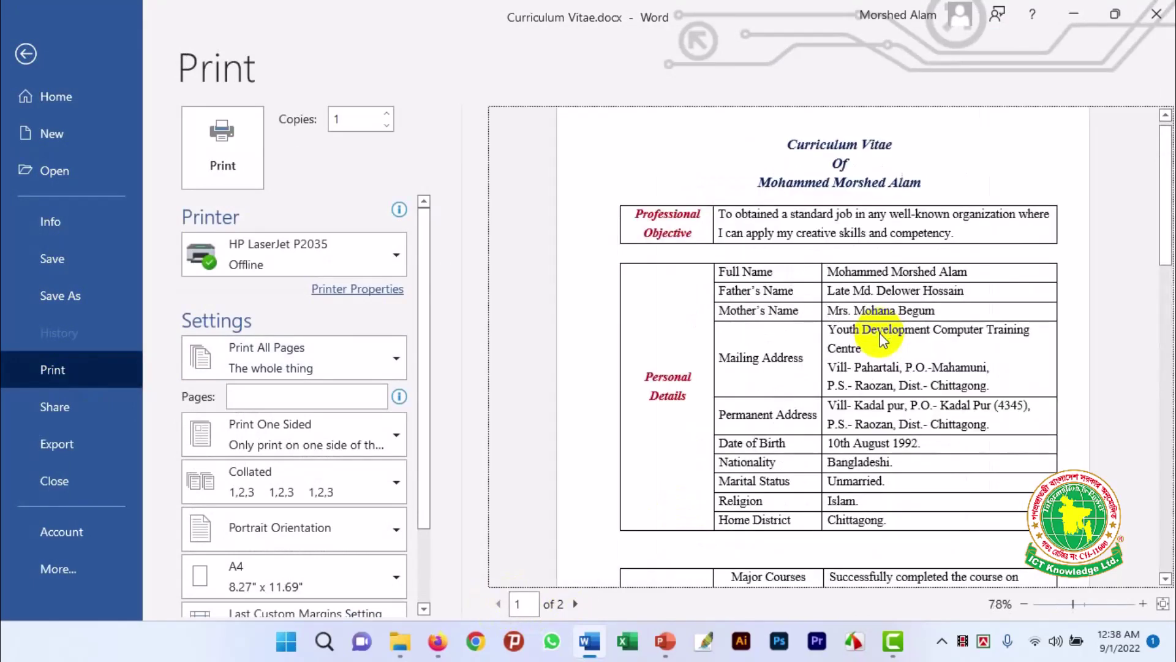
{"action": "scroll", "coordinate": [880, 333], "scroll_direction": "up", "scroll_amount": 1, "text": "ctrl"}
{"action": "scroll", "coordinate": [880, 333], "scroll_direction": "up", "scroll_amount": 1, "text": "ctrl"}
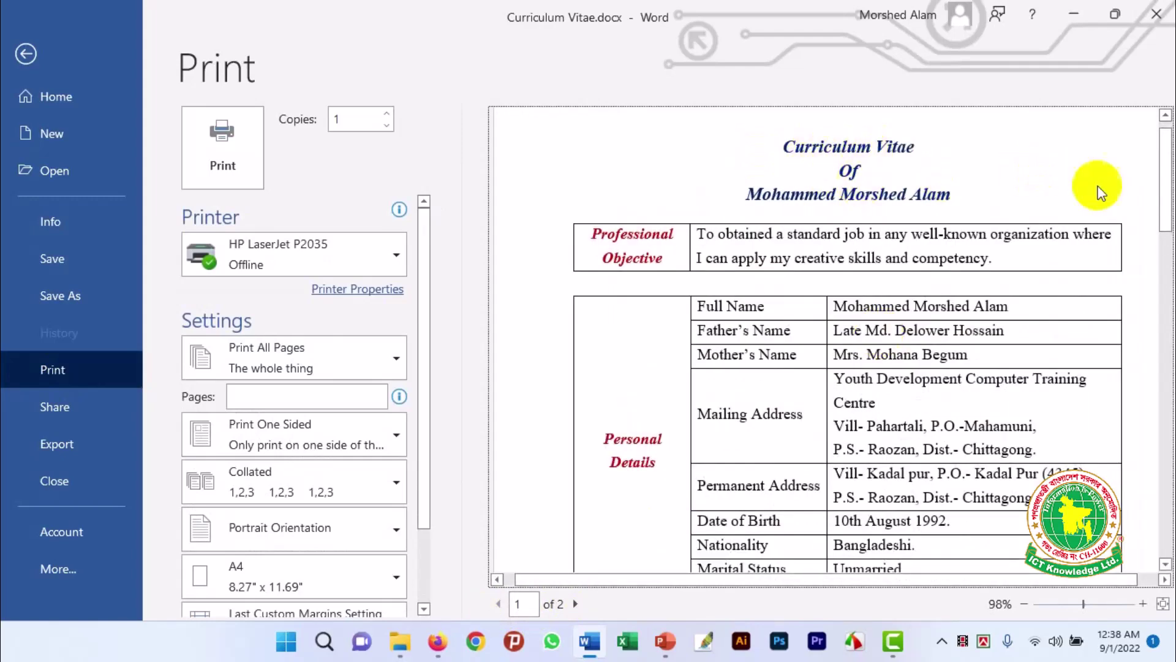
Scroll the preview down to page 2's References table and signature block
{"action": "left_click_drag", "start_coordinate": [1170, 191], "coordinate": [1170, 230]}
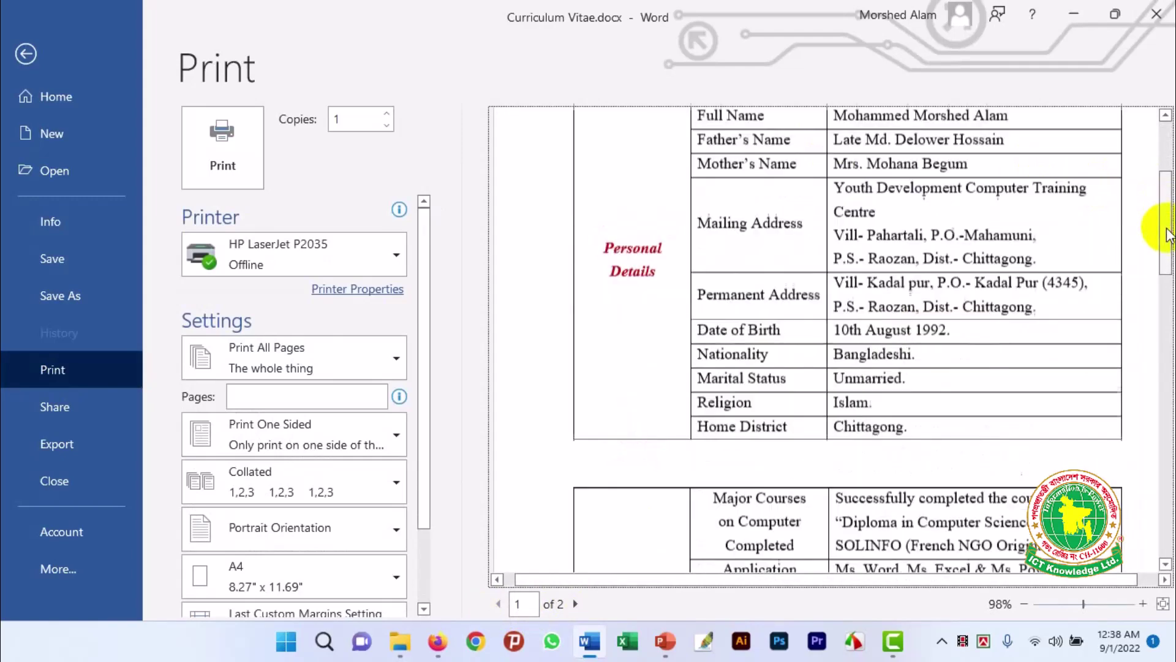
{"action": "left_click_drag", "start_coordinate": [1170, 230], "coordinate": [1167, 277]}
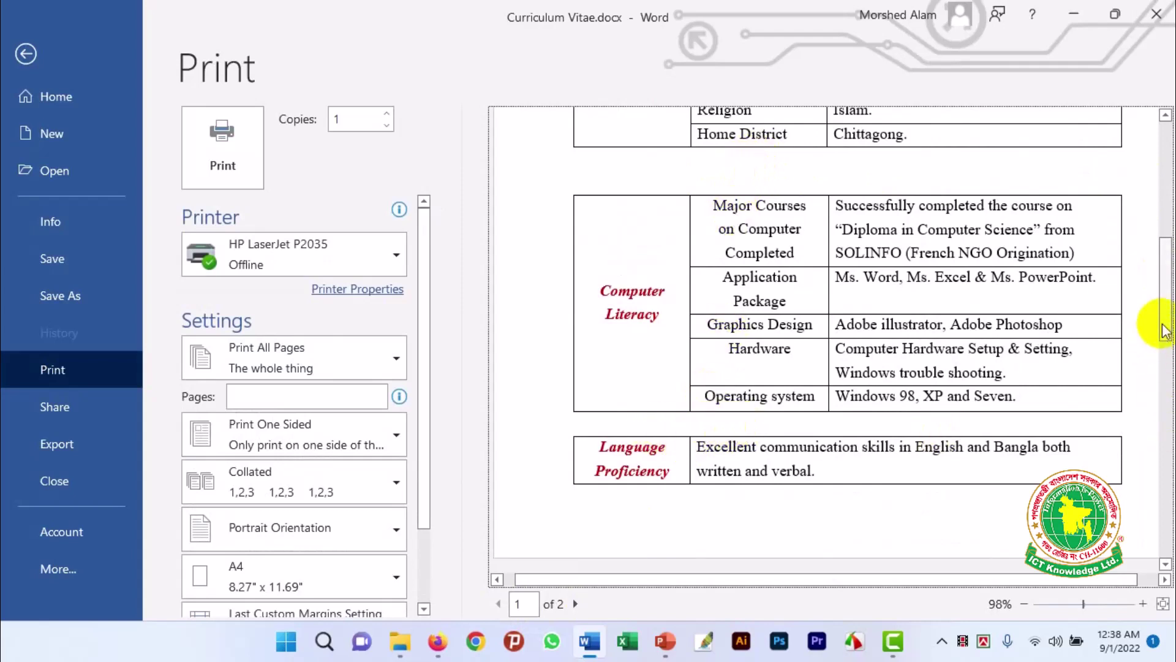
{"action": "left_click_drag", "start_coordinate": [1157, 321], "coordinate": [1159, 560]}
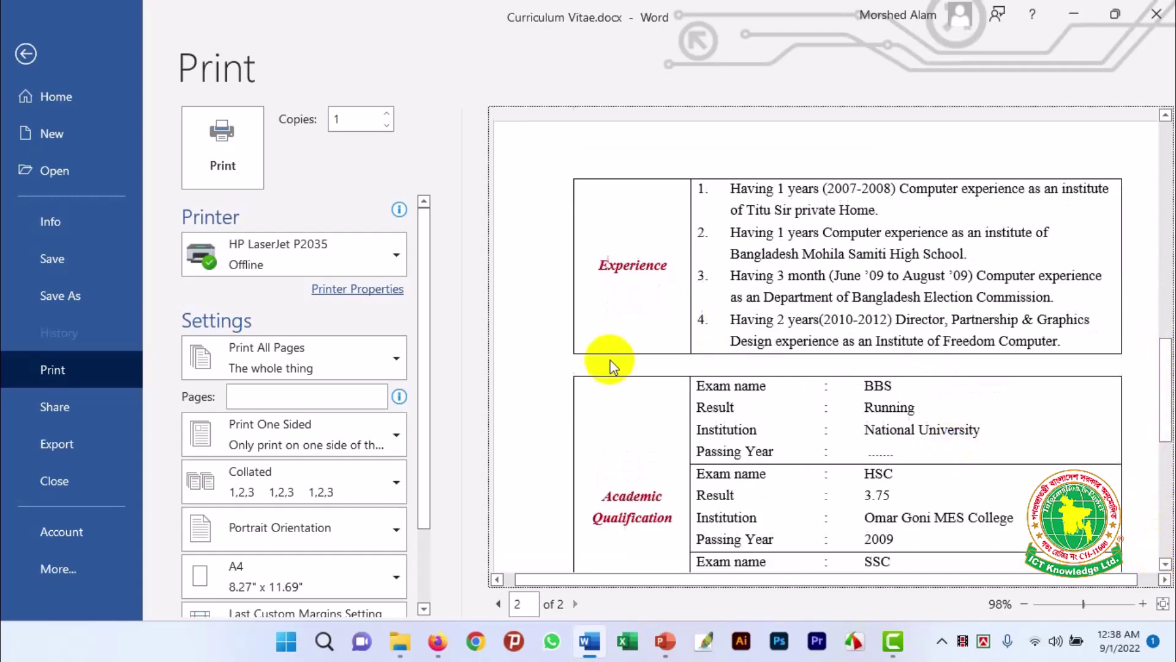
{"action": "left_click", "coordinate": [1165, 563]}
{"action": "left_click_drag", "start_coordinate": [1163, 564], "coordinate": [1163, 564]}
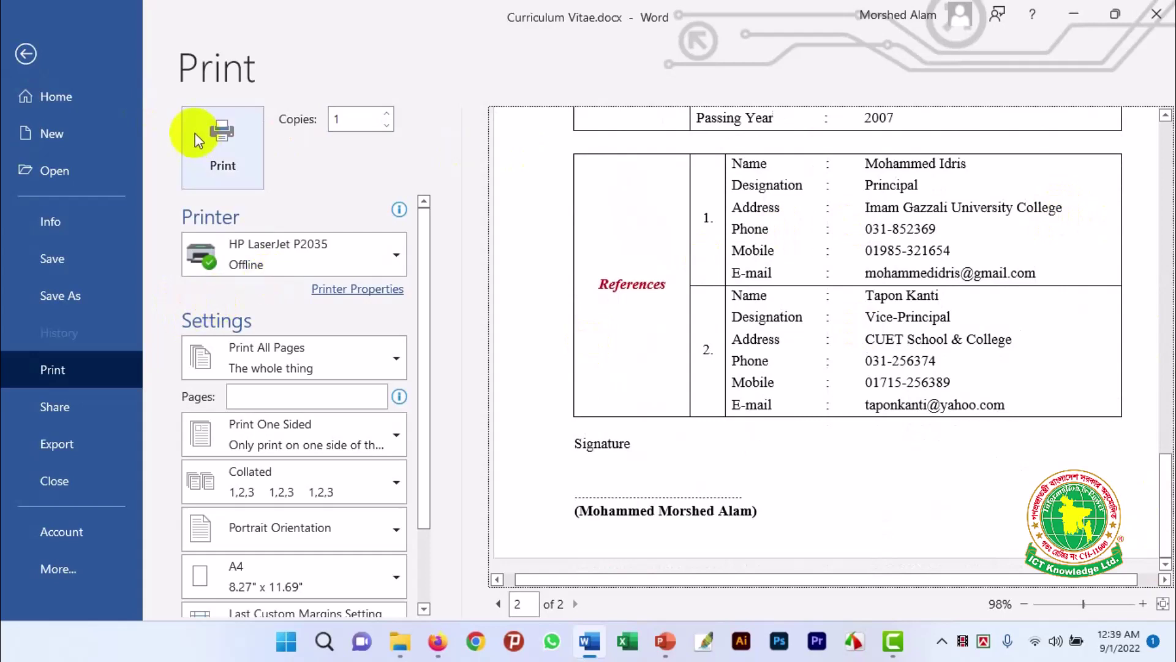
{"action": "left_click", "coordinate": [276, 263]}
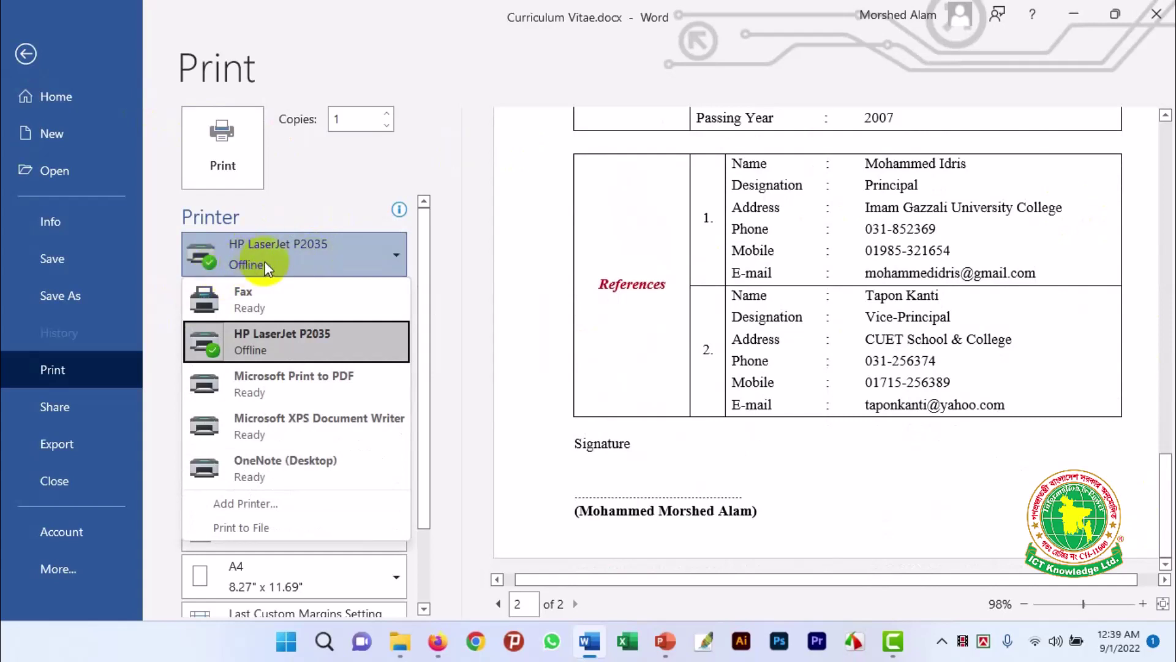
{"action": "left_click", "coordinate": [250, 264]}
{"action": "left_click", "coordinate": [265, 400]}
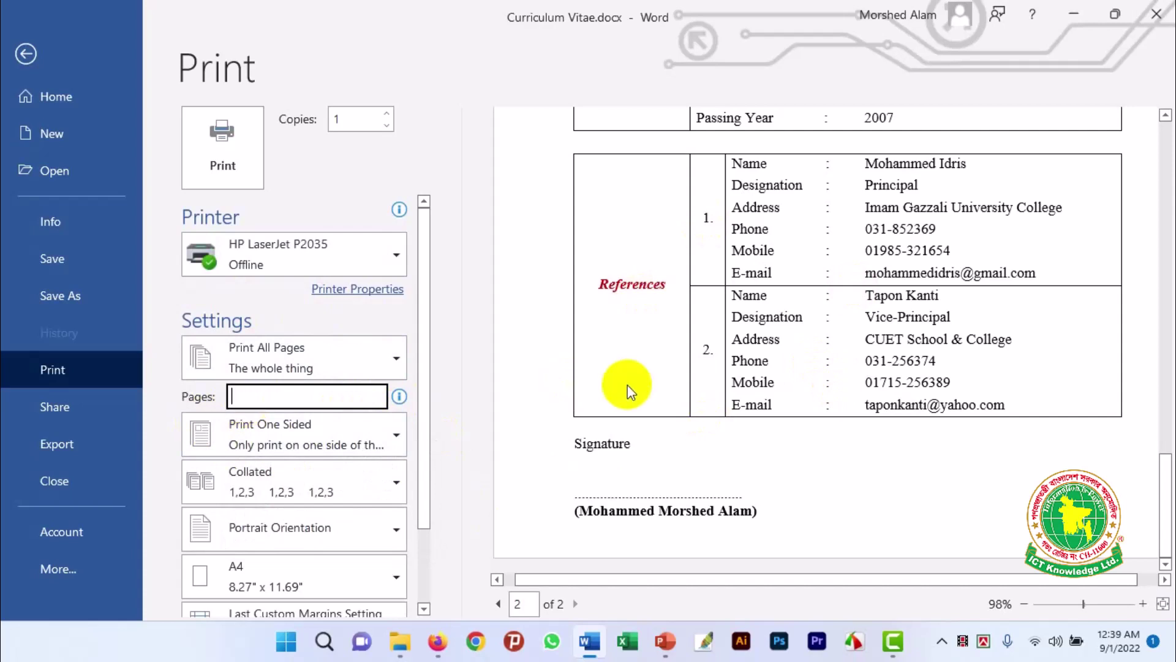
{"action": "left_click", "coordinate": [777, 208]}
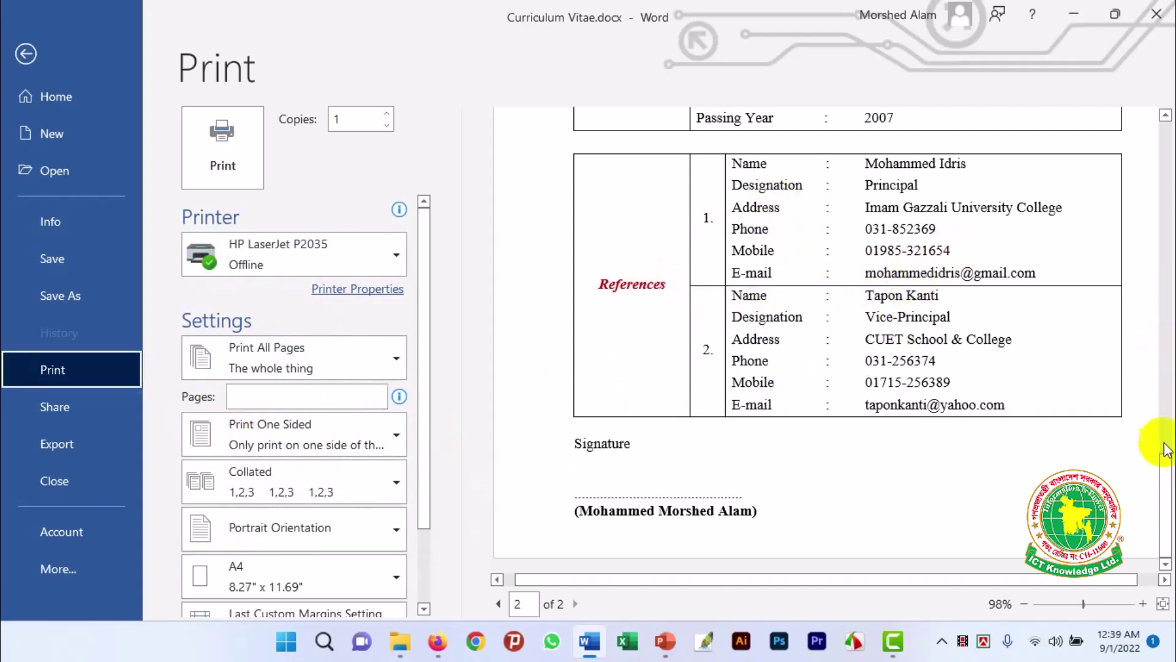
{"action": "left_click", "coordinate": [1169, 483]}
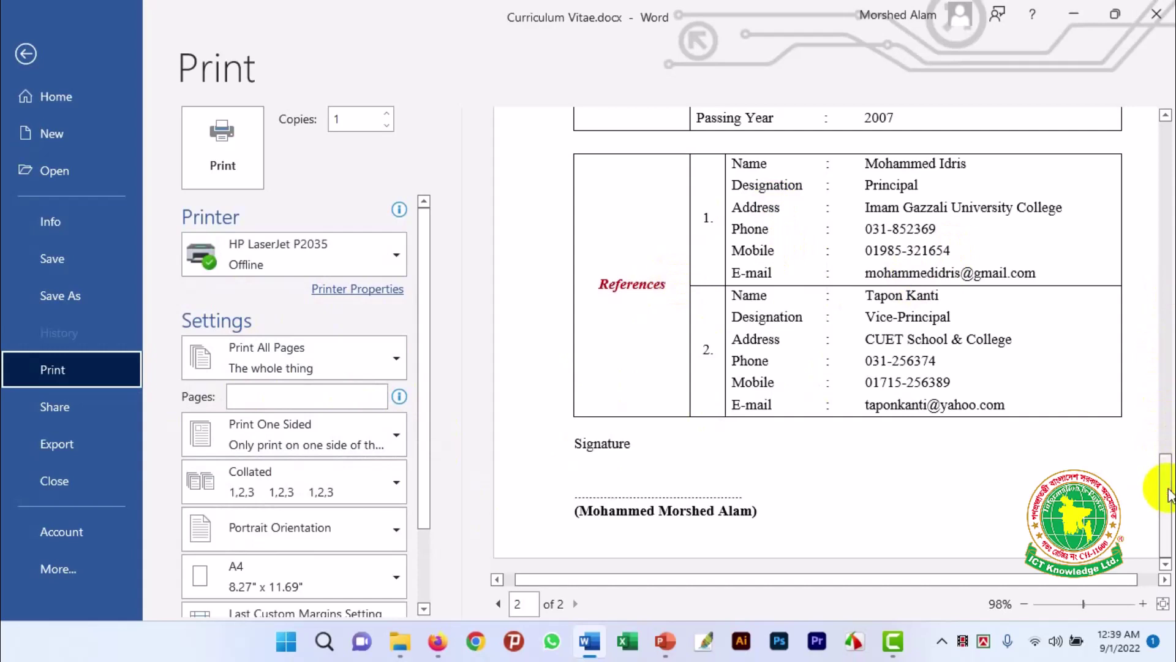